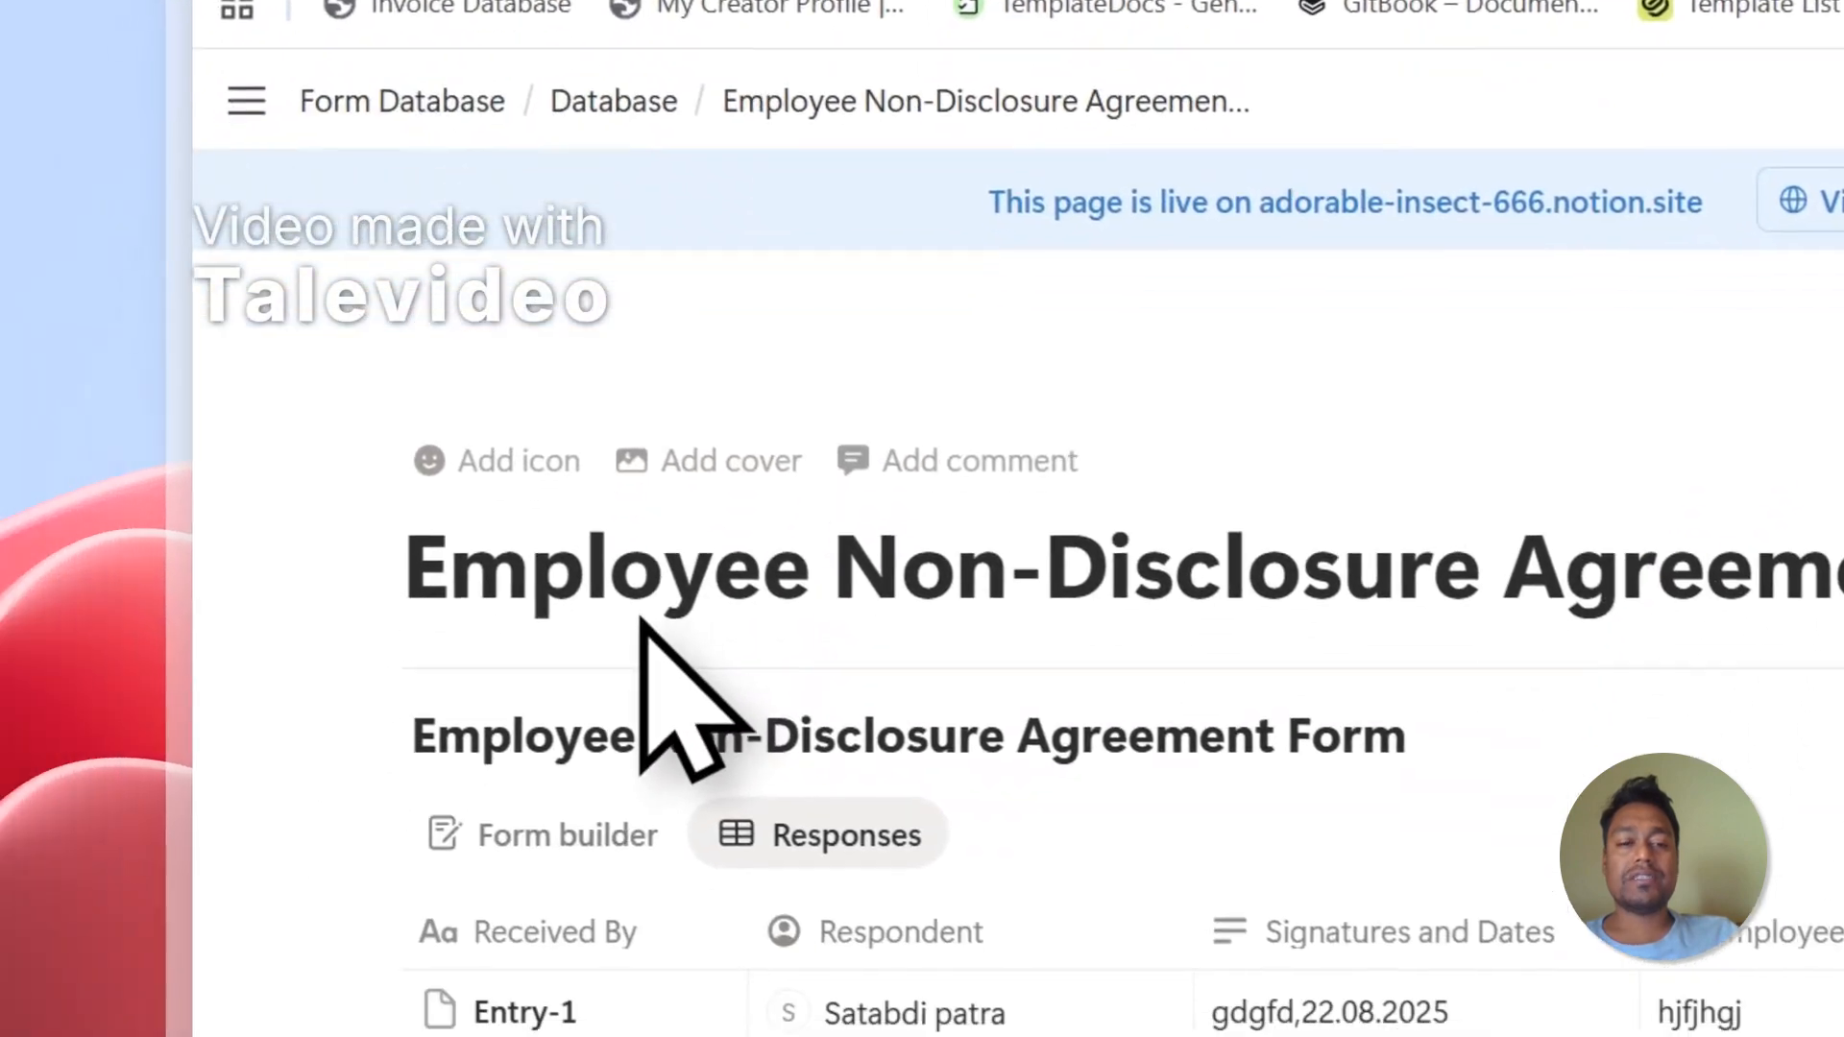
- Select Entry-1 and Entry-2 in the responses table of the Employee Non-Disclosure Agreement Form
{"action": "scroll", "coordinate": [423, 654], "scroll_direction": "down", "scroll_amount": 2}
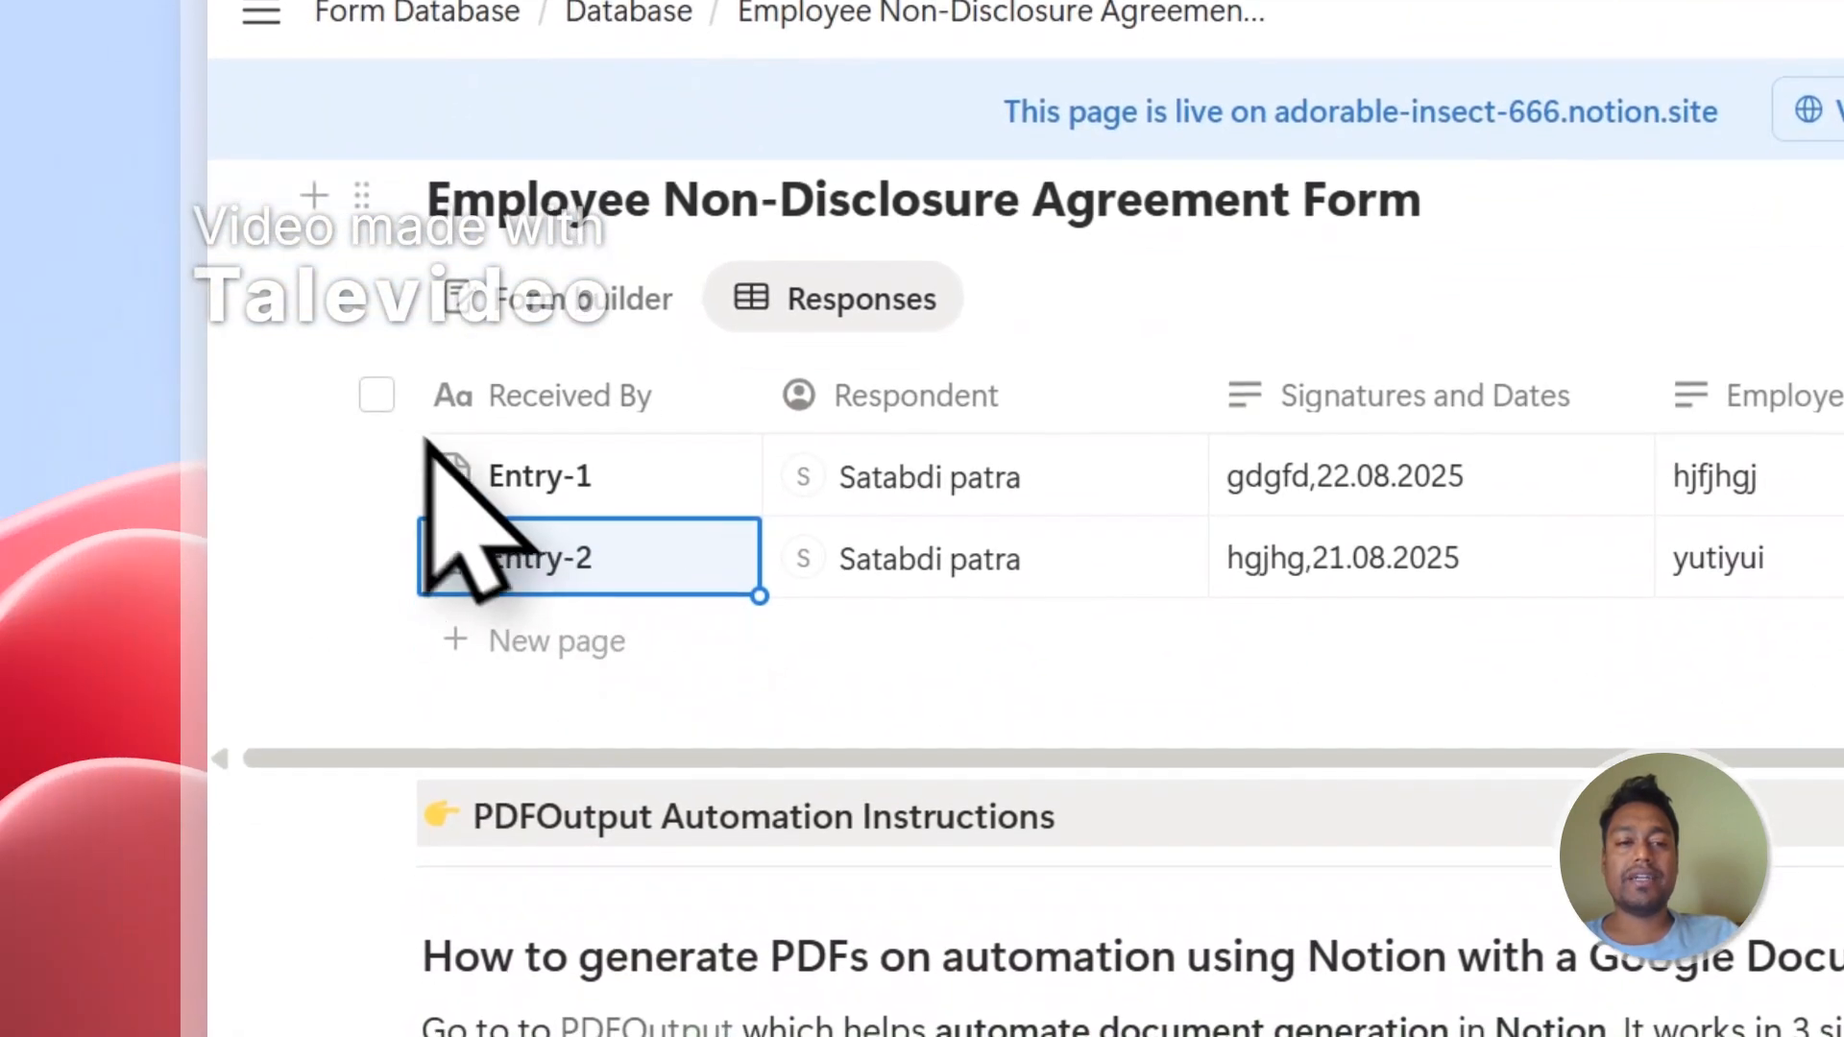
{"action": "left_click", "coordinate": [383, 542]}
{"action": "scroll", "coordinate": [452, 526], "scroll_direction": "up", "scroll_amount": 2}
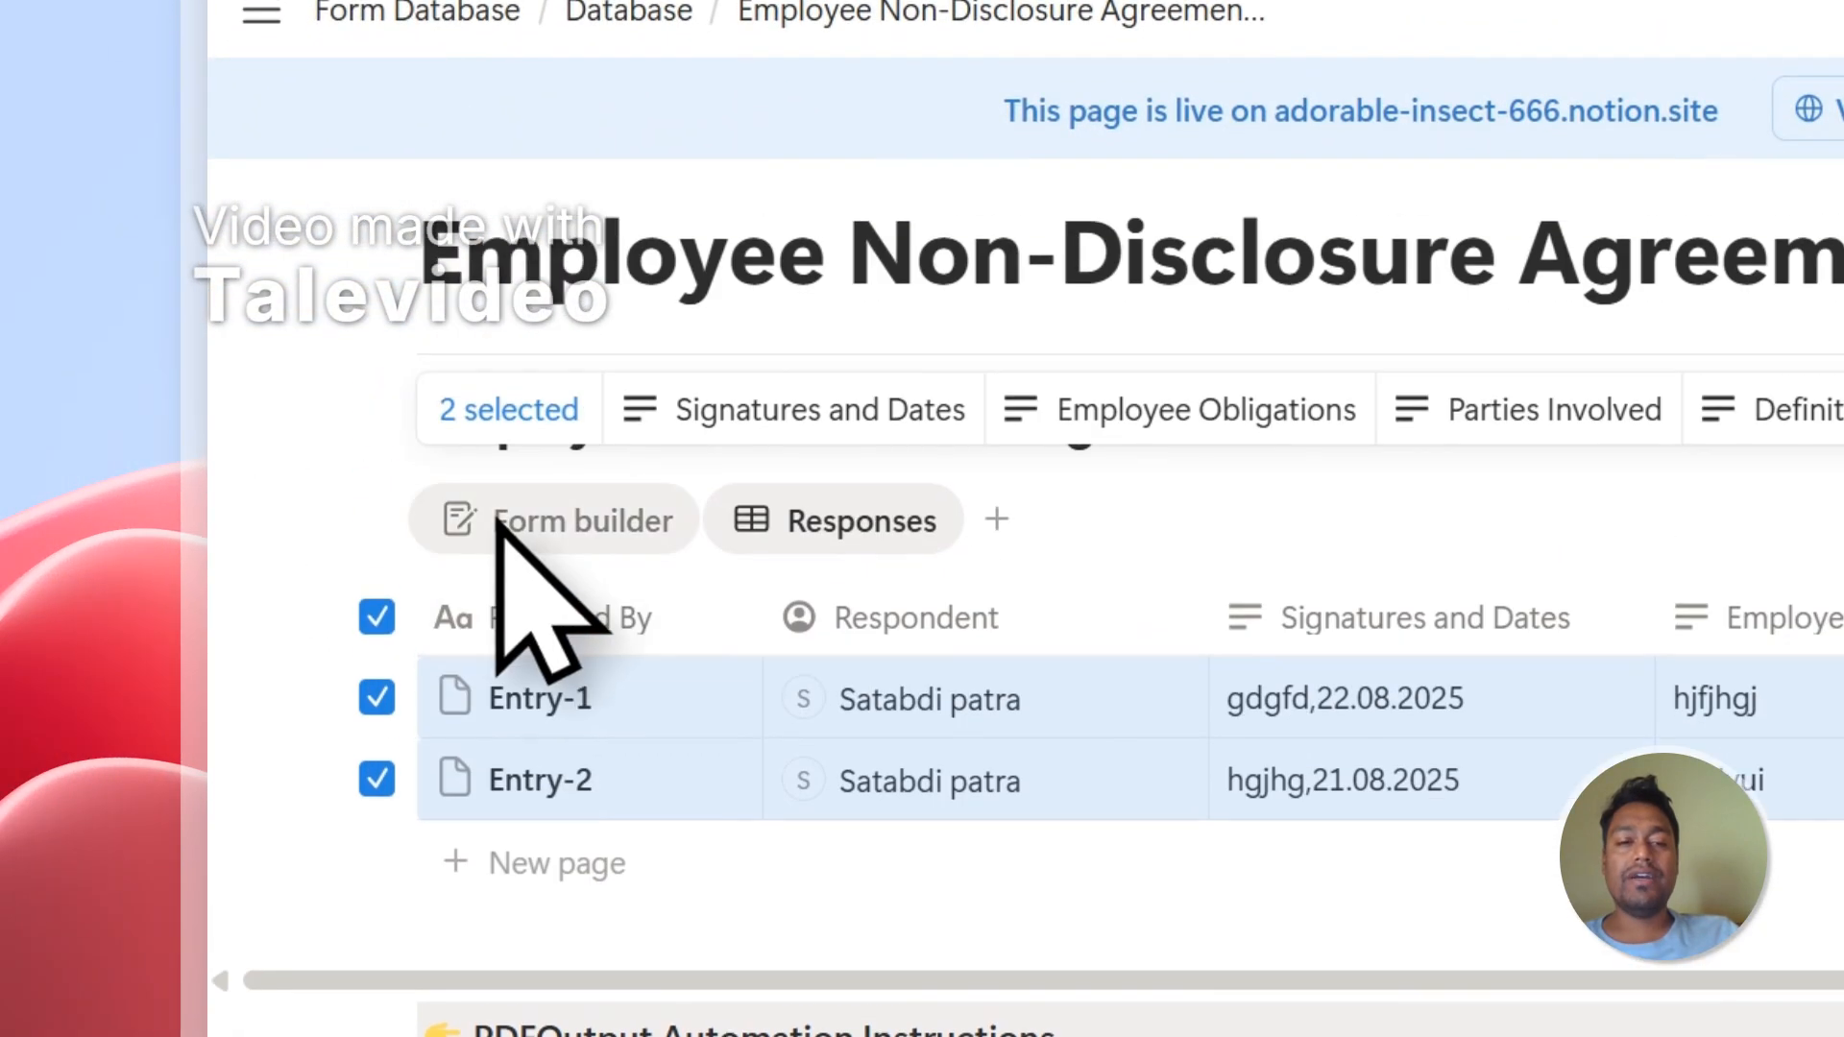
{"action": "left_click", "coordinate": [1410, 251]}
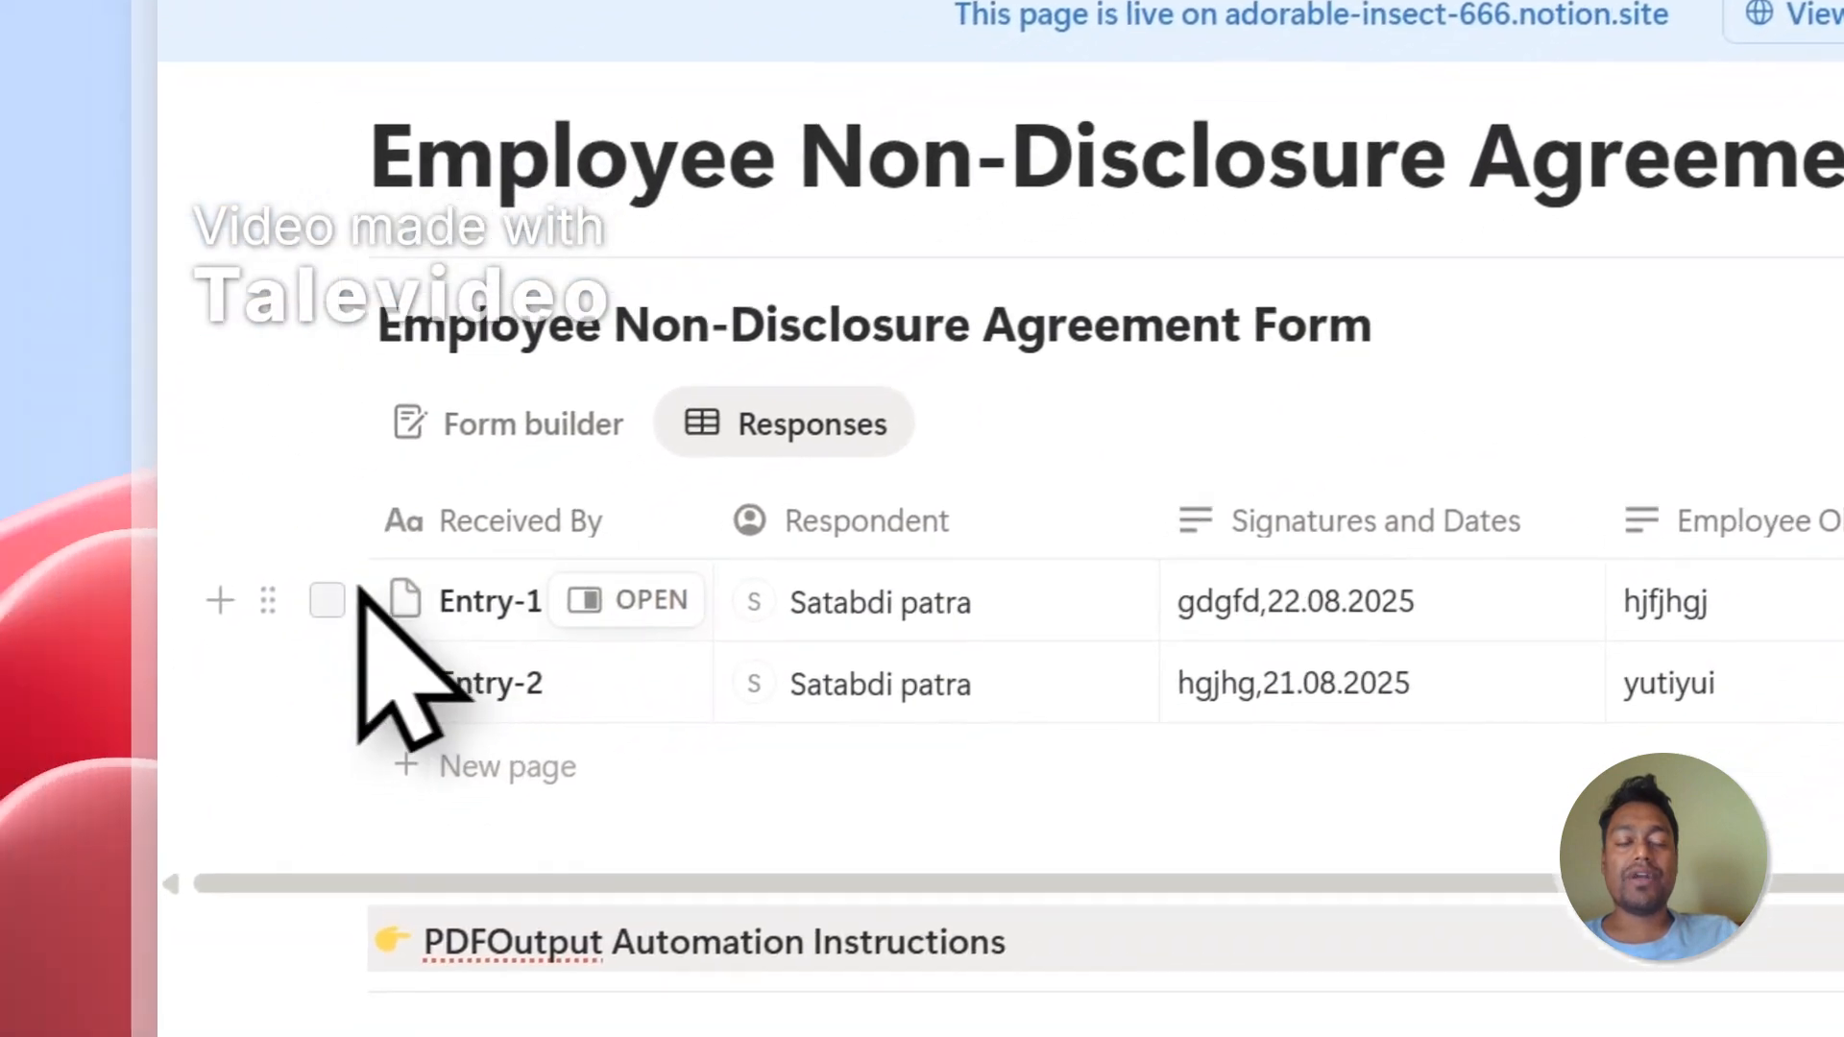
{"action": "left_click", "coordinate": [378, 573]}
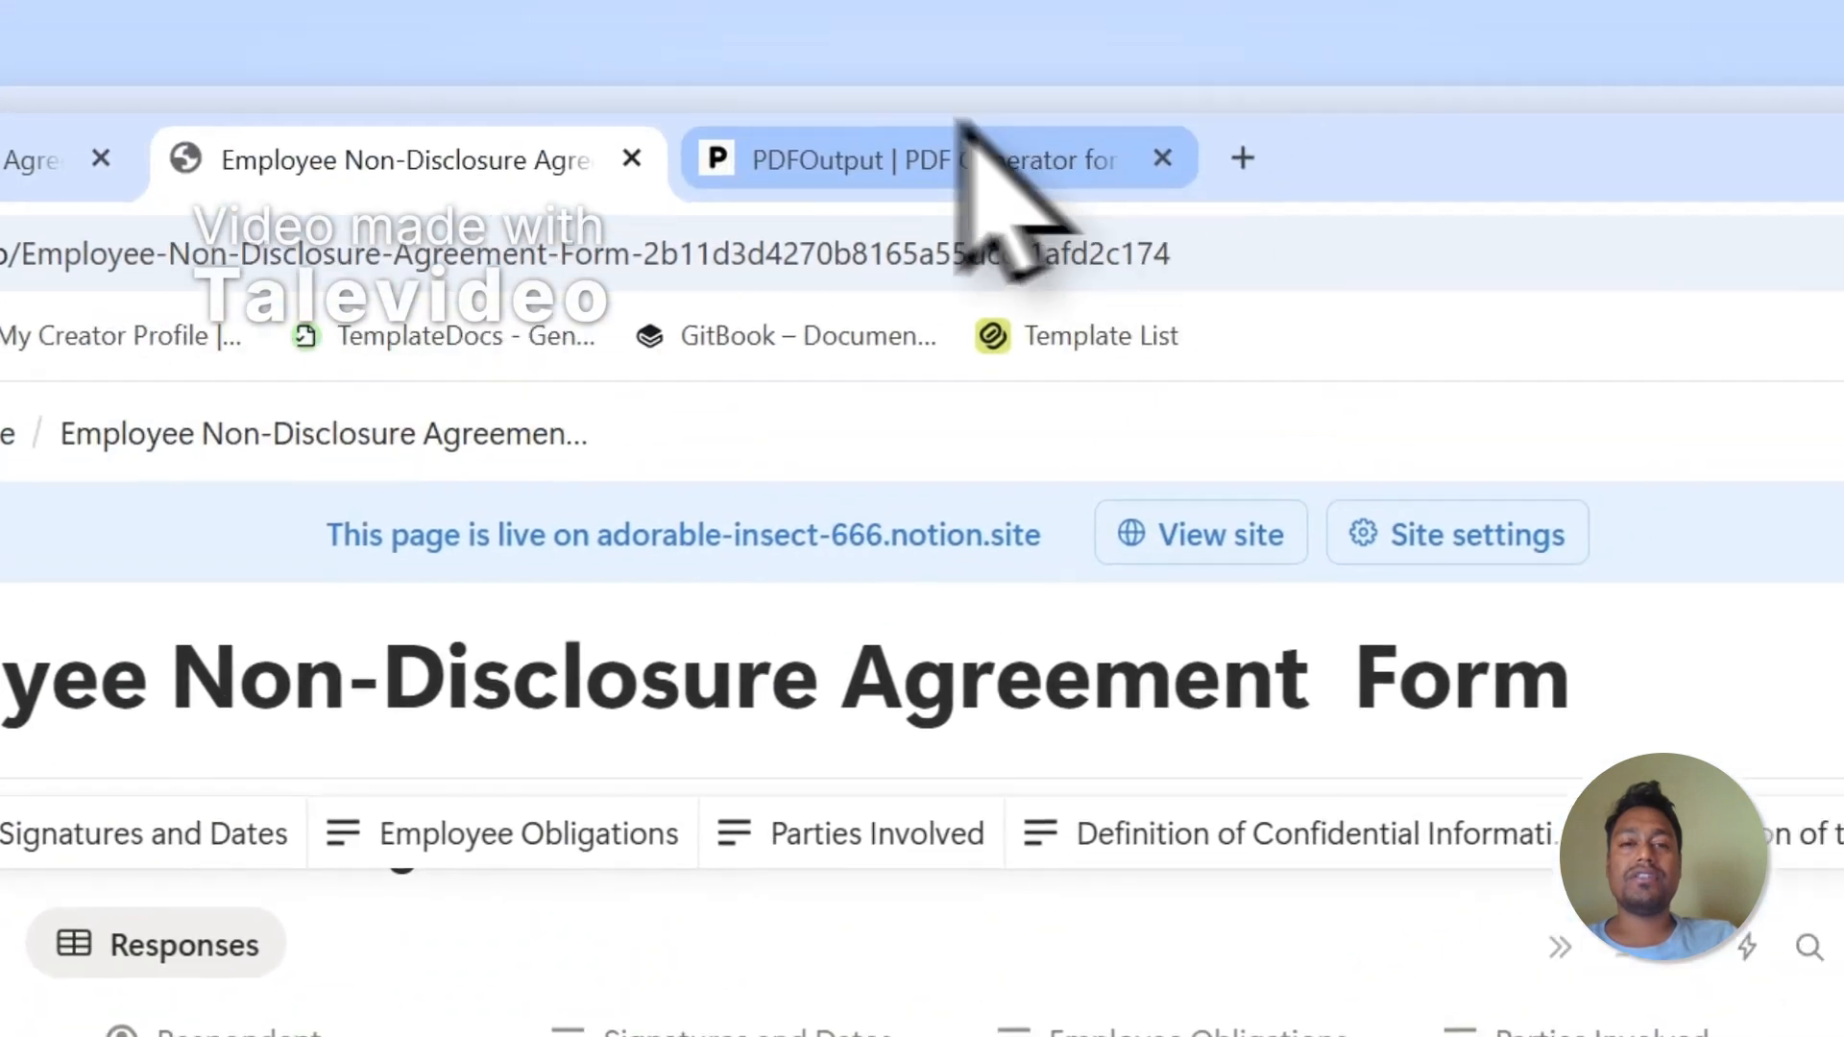
- Switch to the PDFOutput site and examine its headline about generating PDFs from Google Docs, comparing it with the Notion form's responses
{"action": "left_click", "coordinate": [960, 164]}
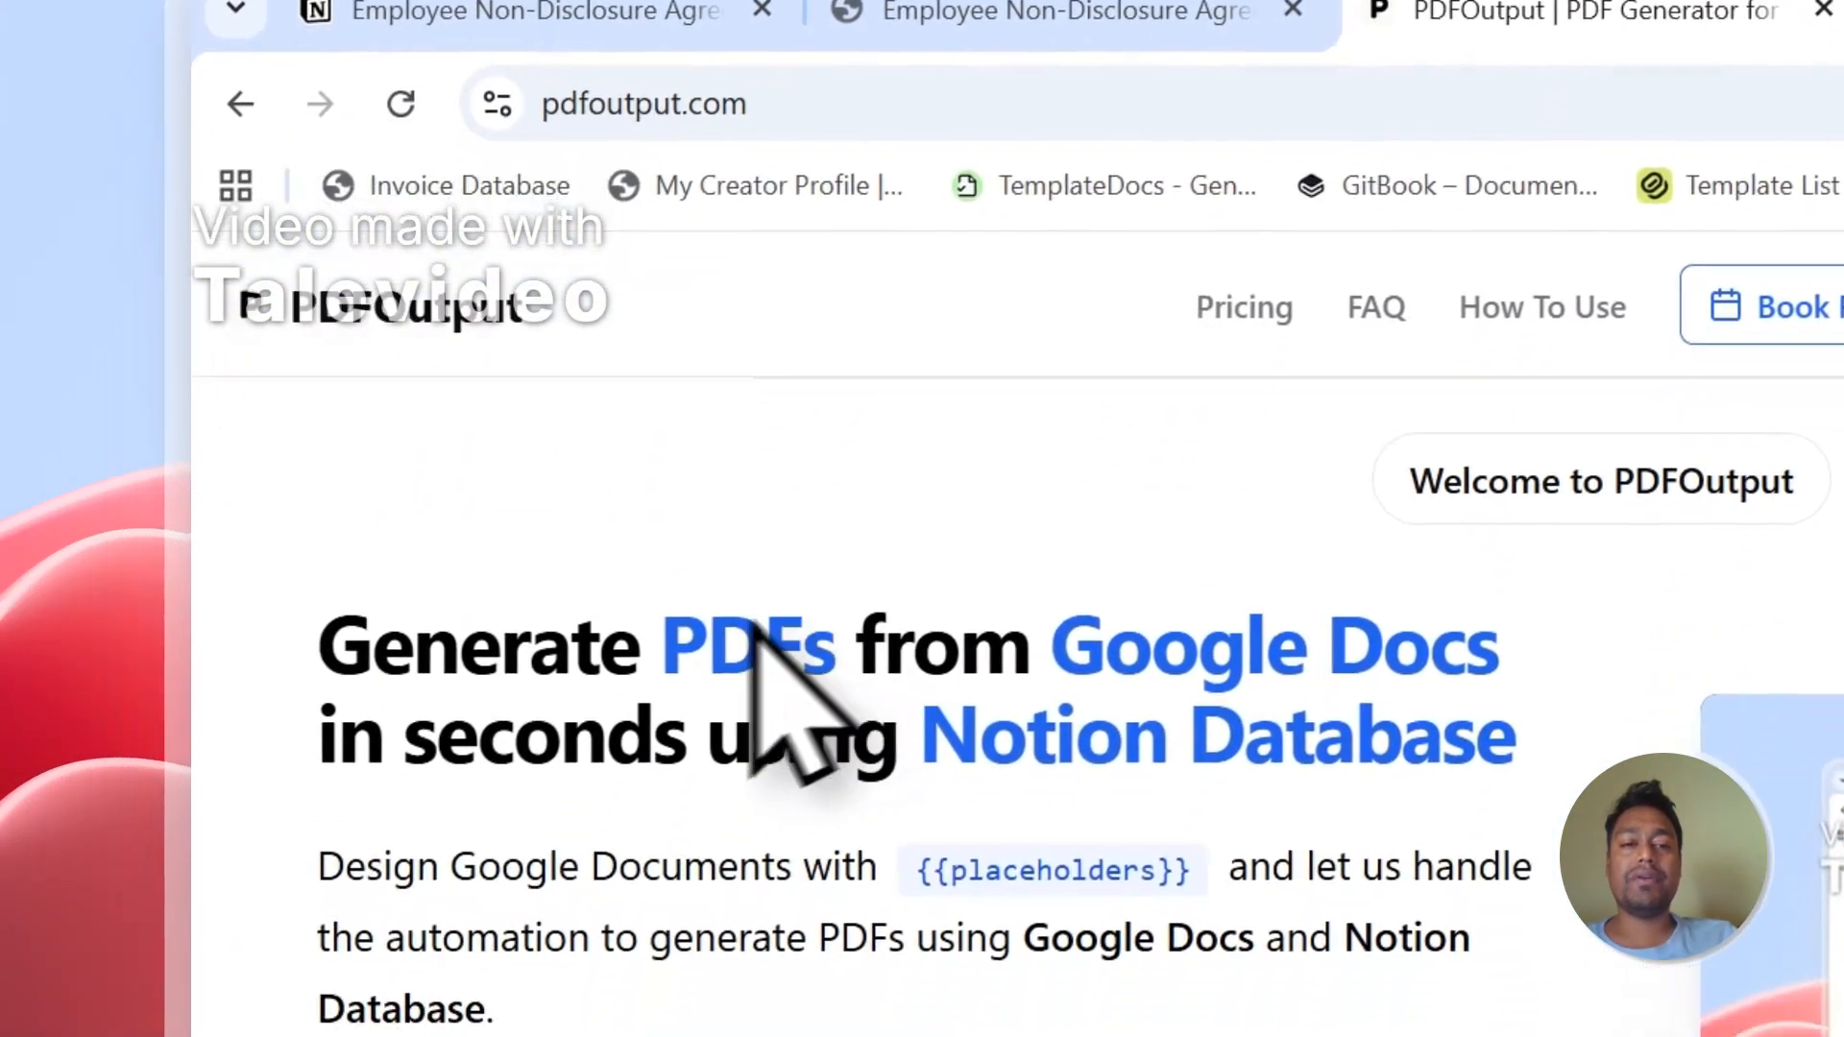
{"action": "left_click_drag", "start_coordinate": [665, 642], "coordinate": [827, 637]}
{"action": "left_click_drag", "start_coordinate": [1073, 585], "coordinate": [1515, 588]}
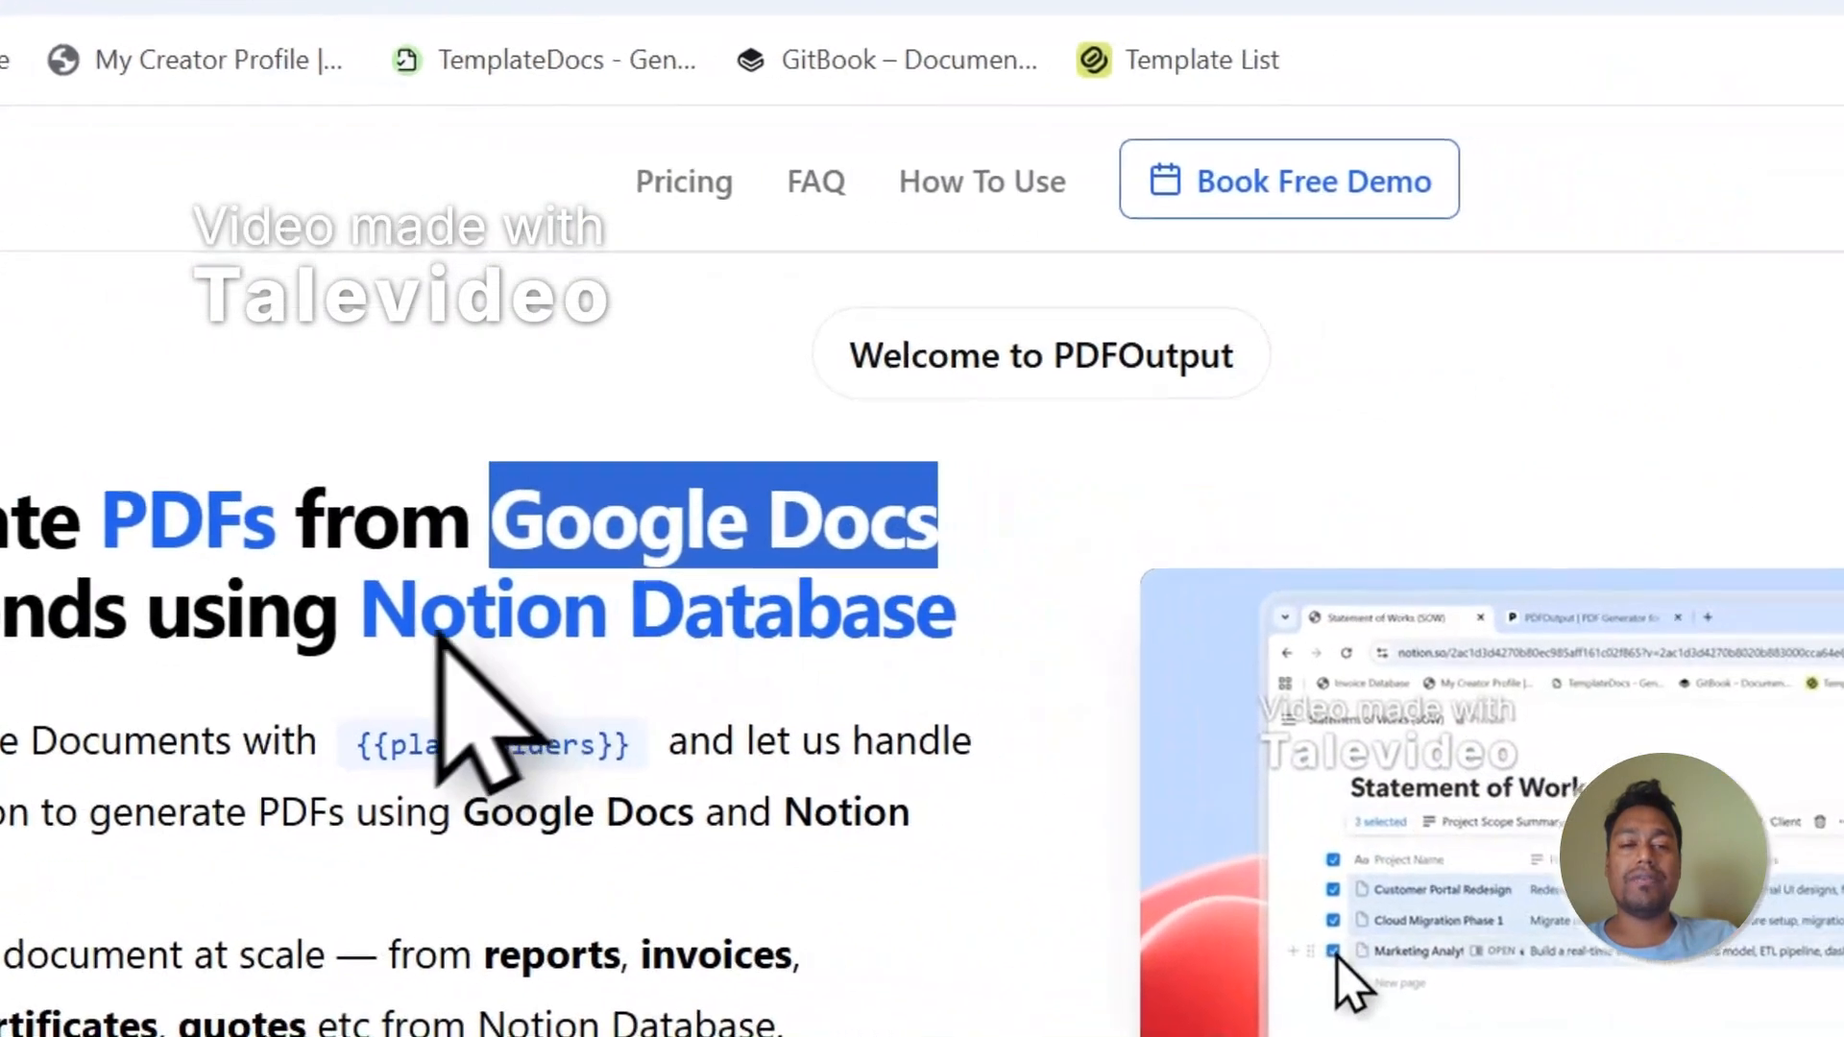
{"action": "left_click_drag", "start_coordinate": [941, 672], "coordinate": [1371, 674]}
{"action": "left_click_drag", "start_coordinate": [442, 623], "coordinate": [938, 617]}
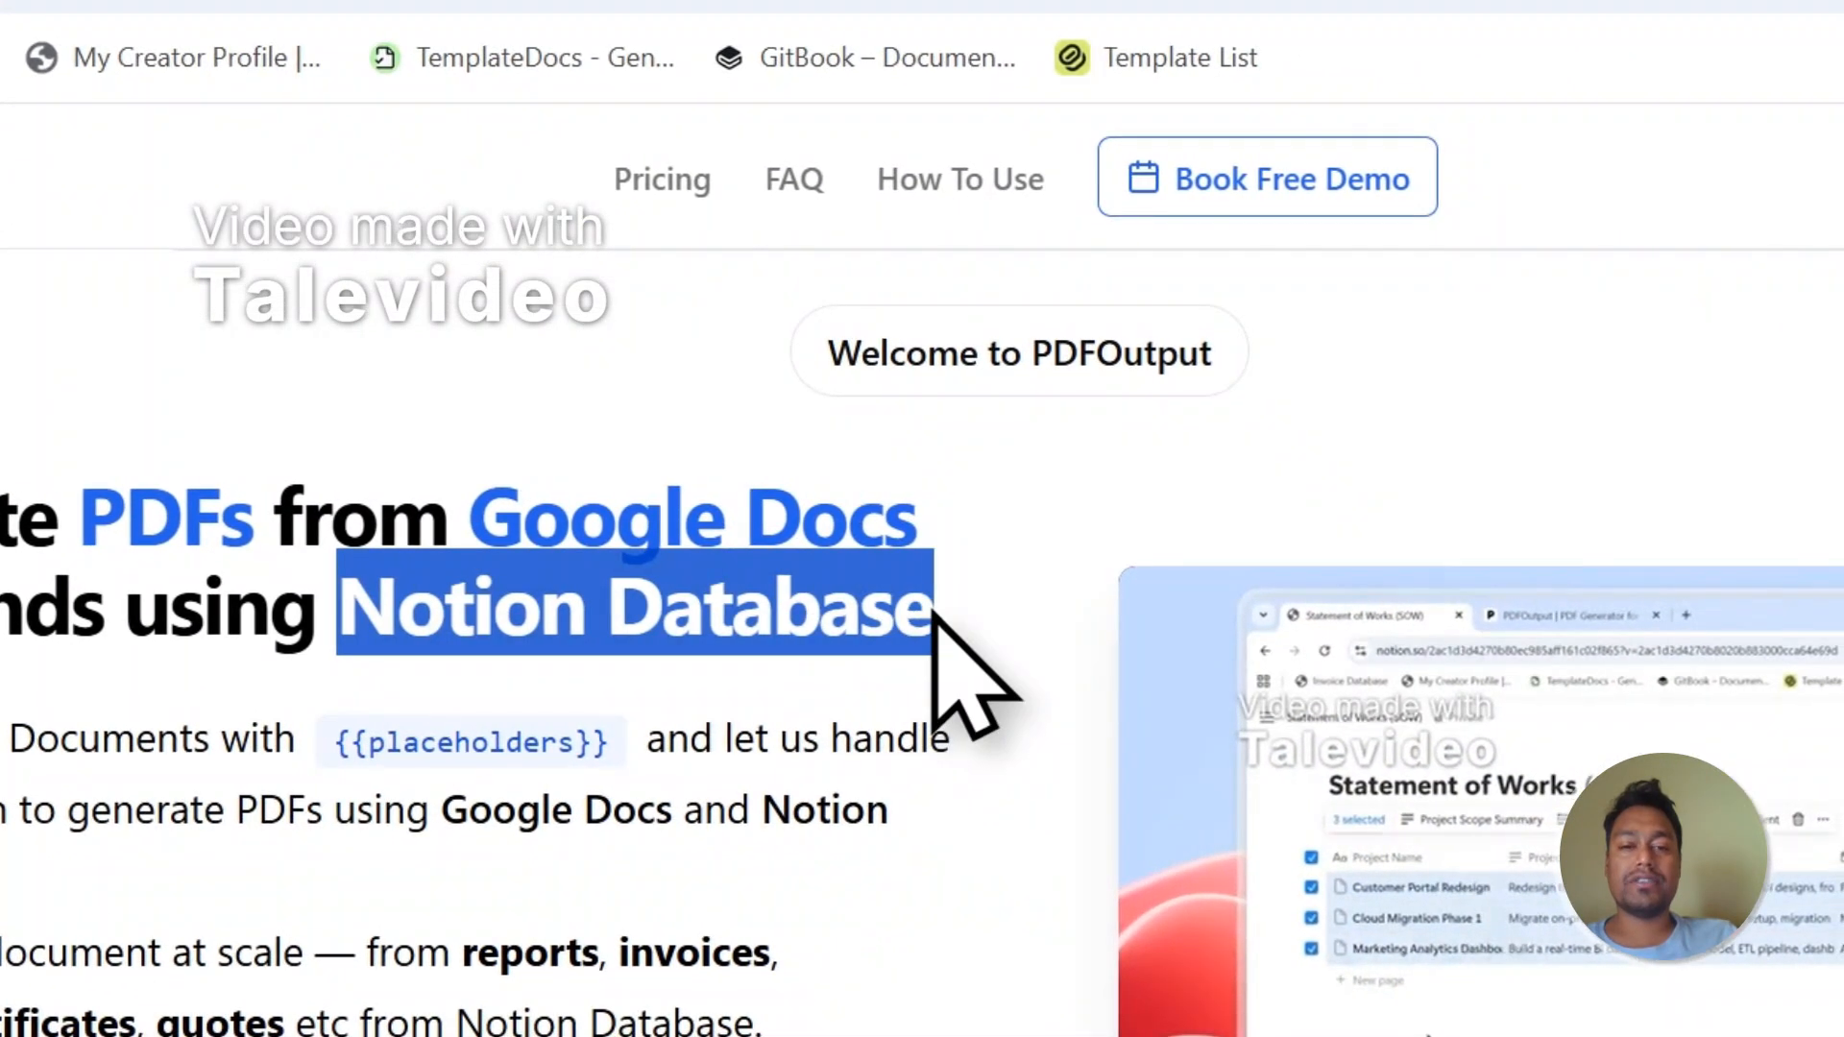
{"action": "left_click", "coordinate": [978, 192]}
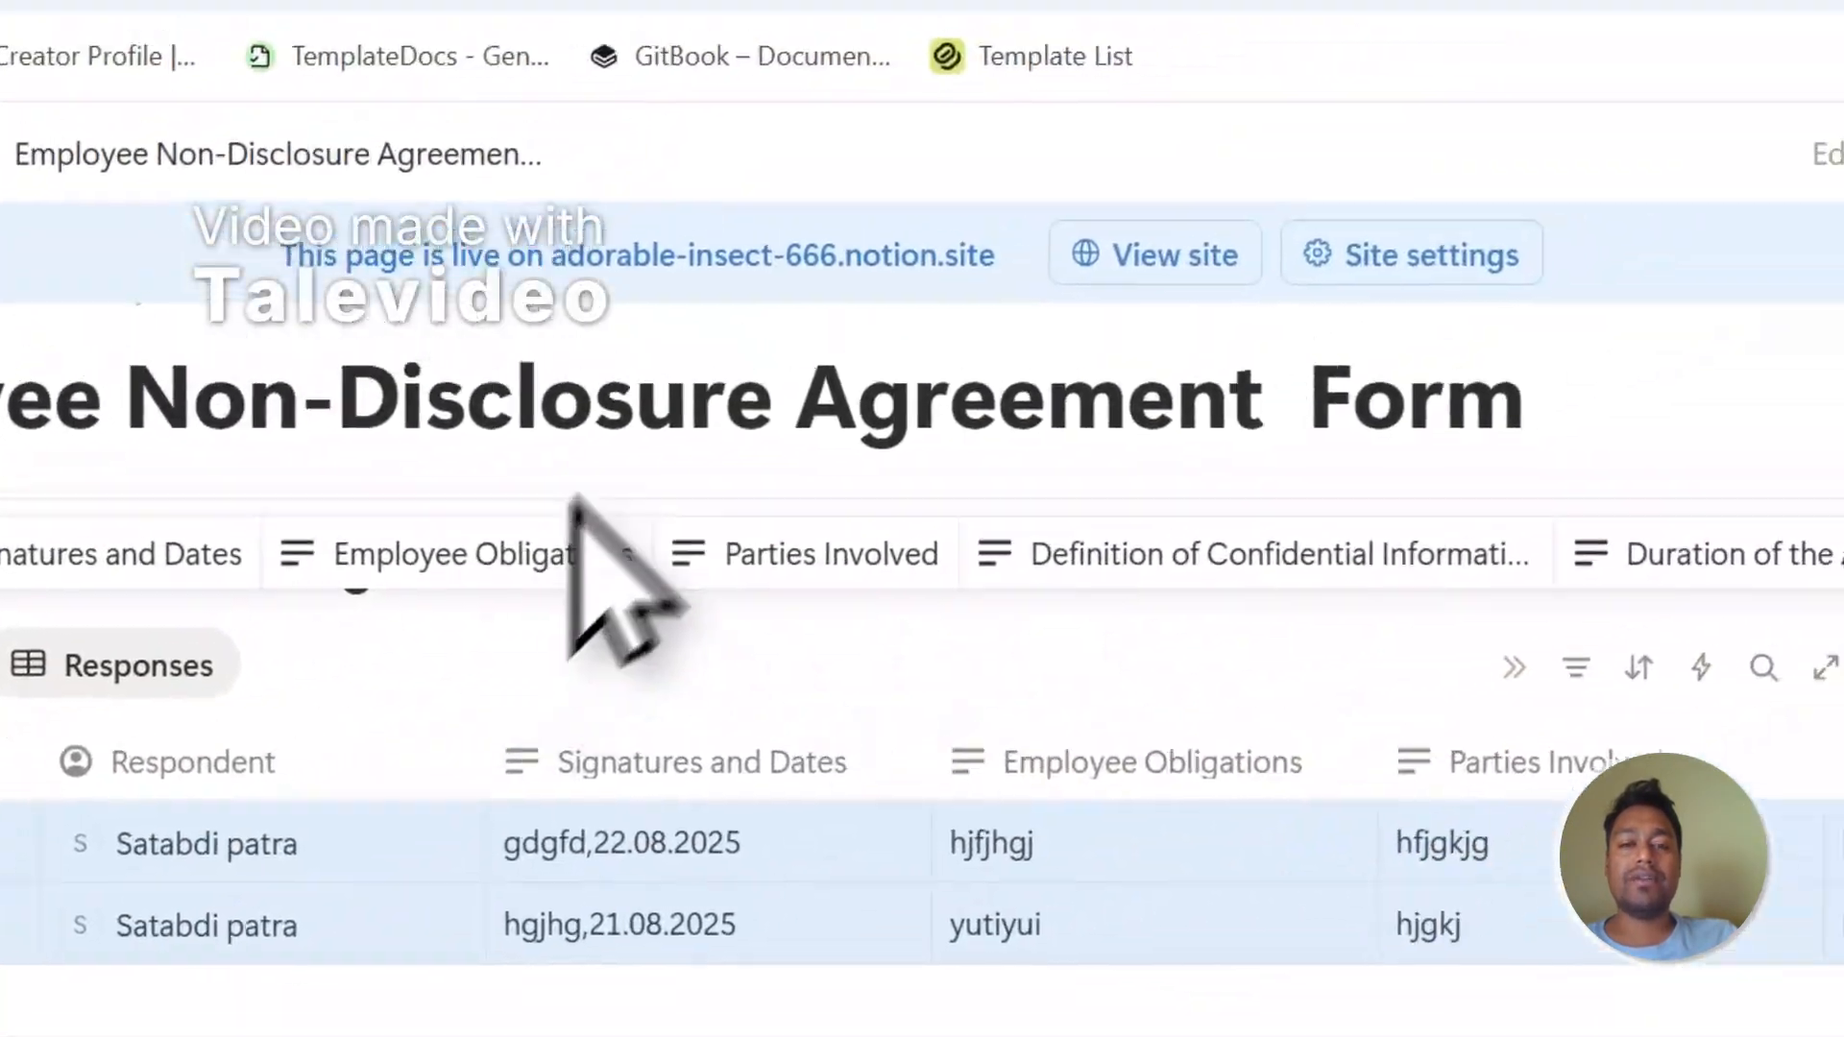
{"action": "left_click", "coordinate": [1285, 727]}
{"action": "left_click", "coordinate": [936, 152]}
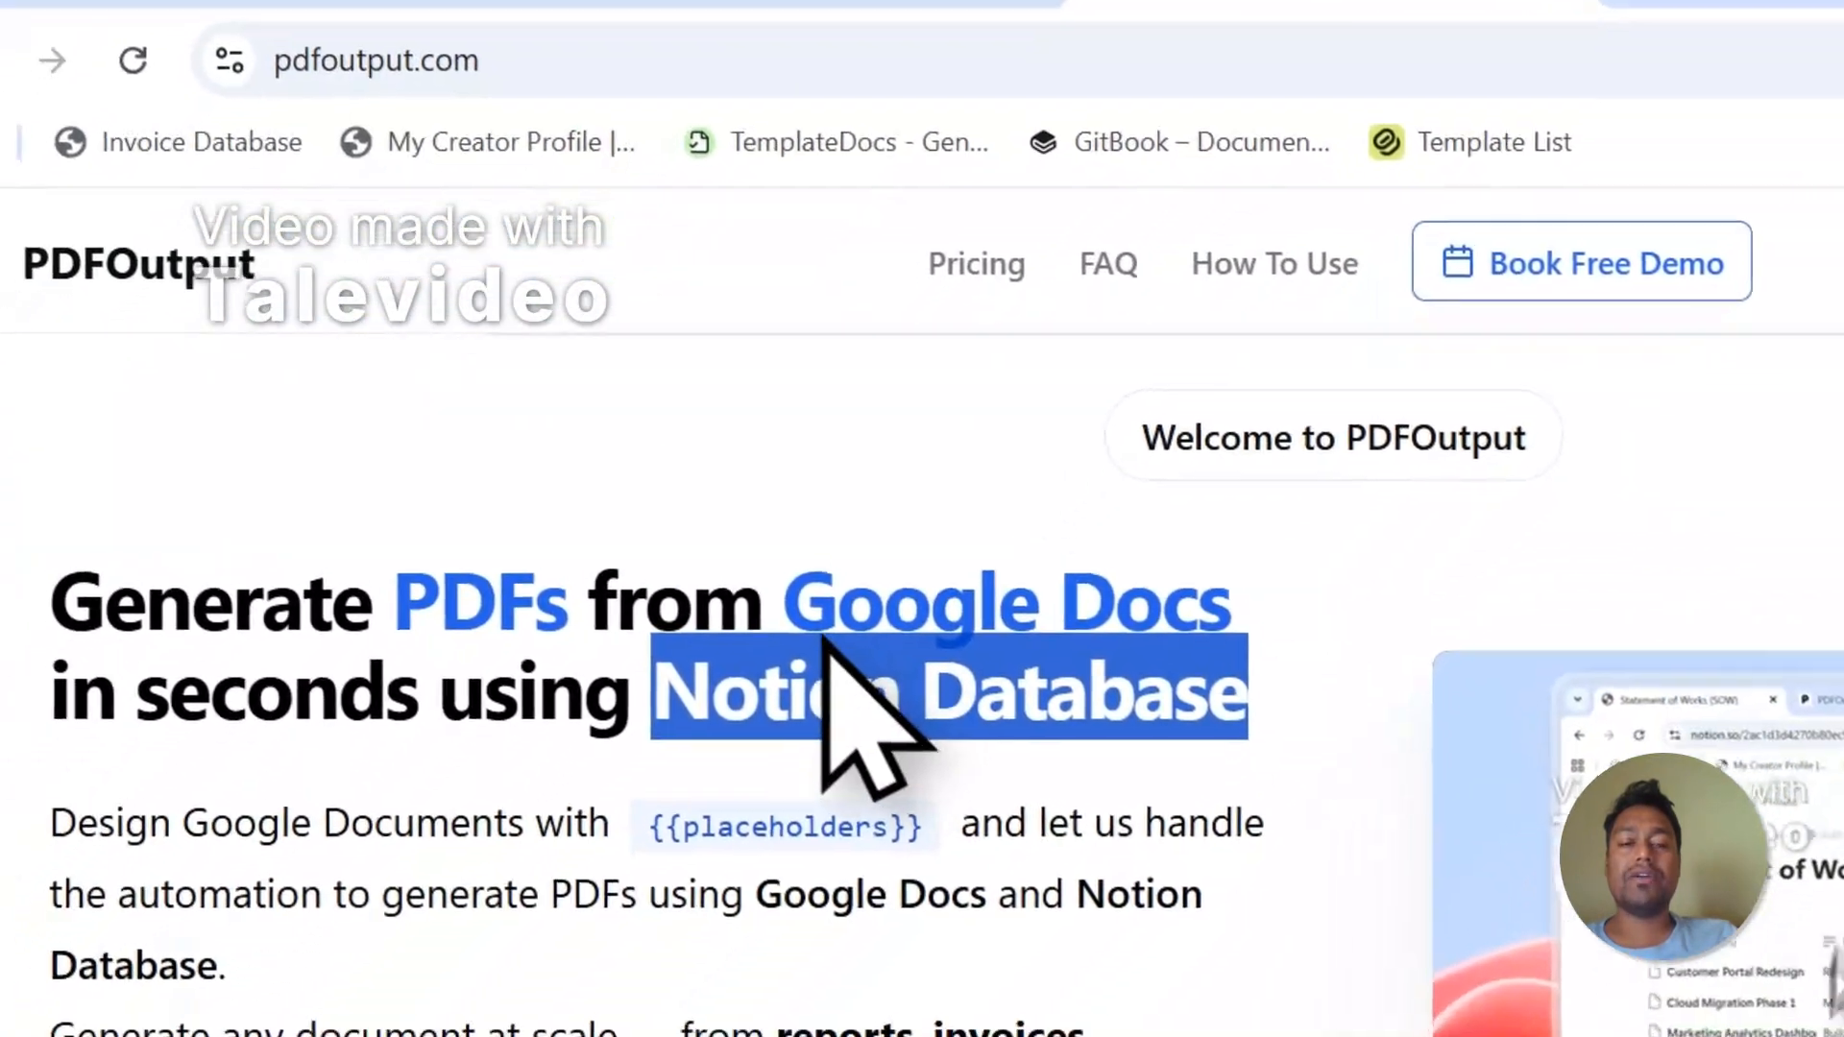
{"action": "left_click", "coordinate": [826, 623]}
{"action": "left_click_drag", "start_coordinate": [828, 594], "coordinate": [1270, 562]}
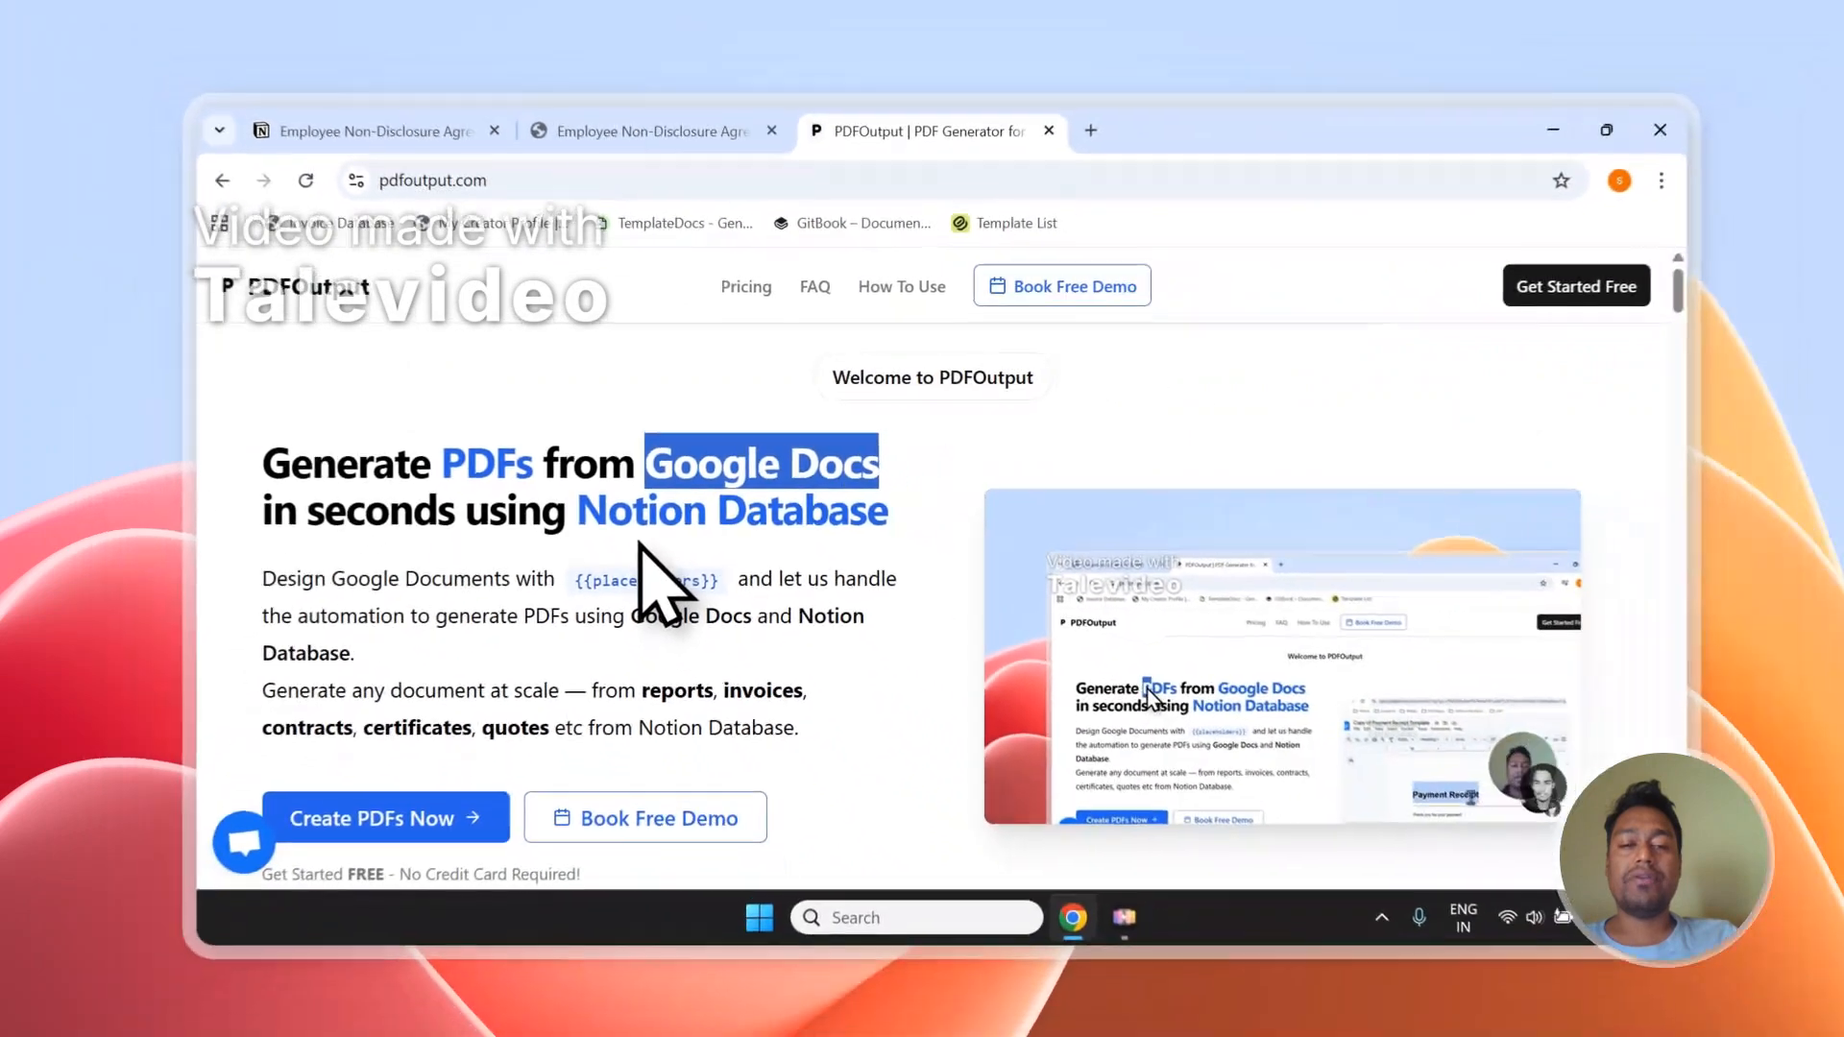
- Start creating PDFs on the PDFOutput site and sign in with the Google account, approving the sign-in request
{"action": "scroll", "coordinate": [821, 745], "scroll_direction": "down", "scroll_amount": 2}
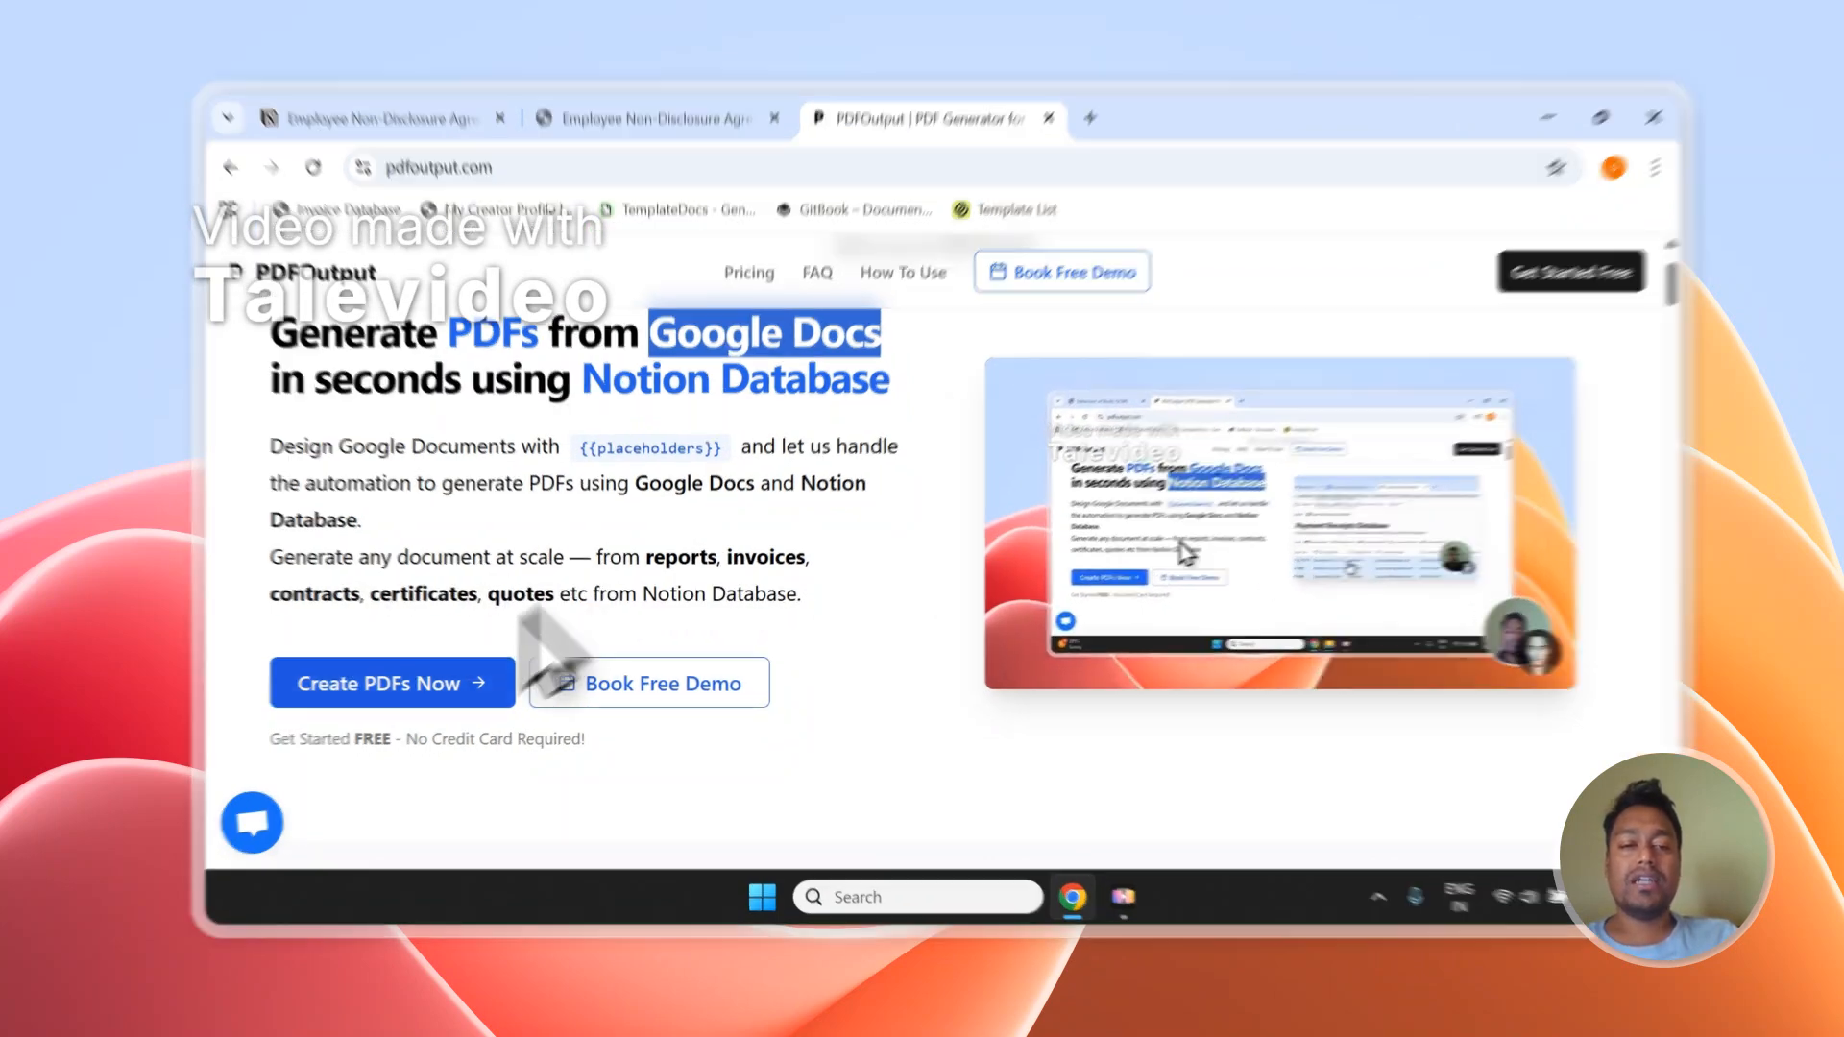
{"action": "left_click", "coordinate": [485, 684]}
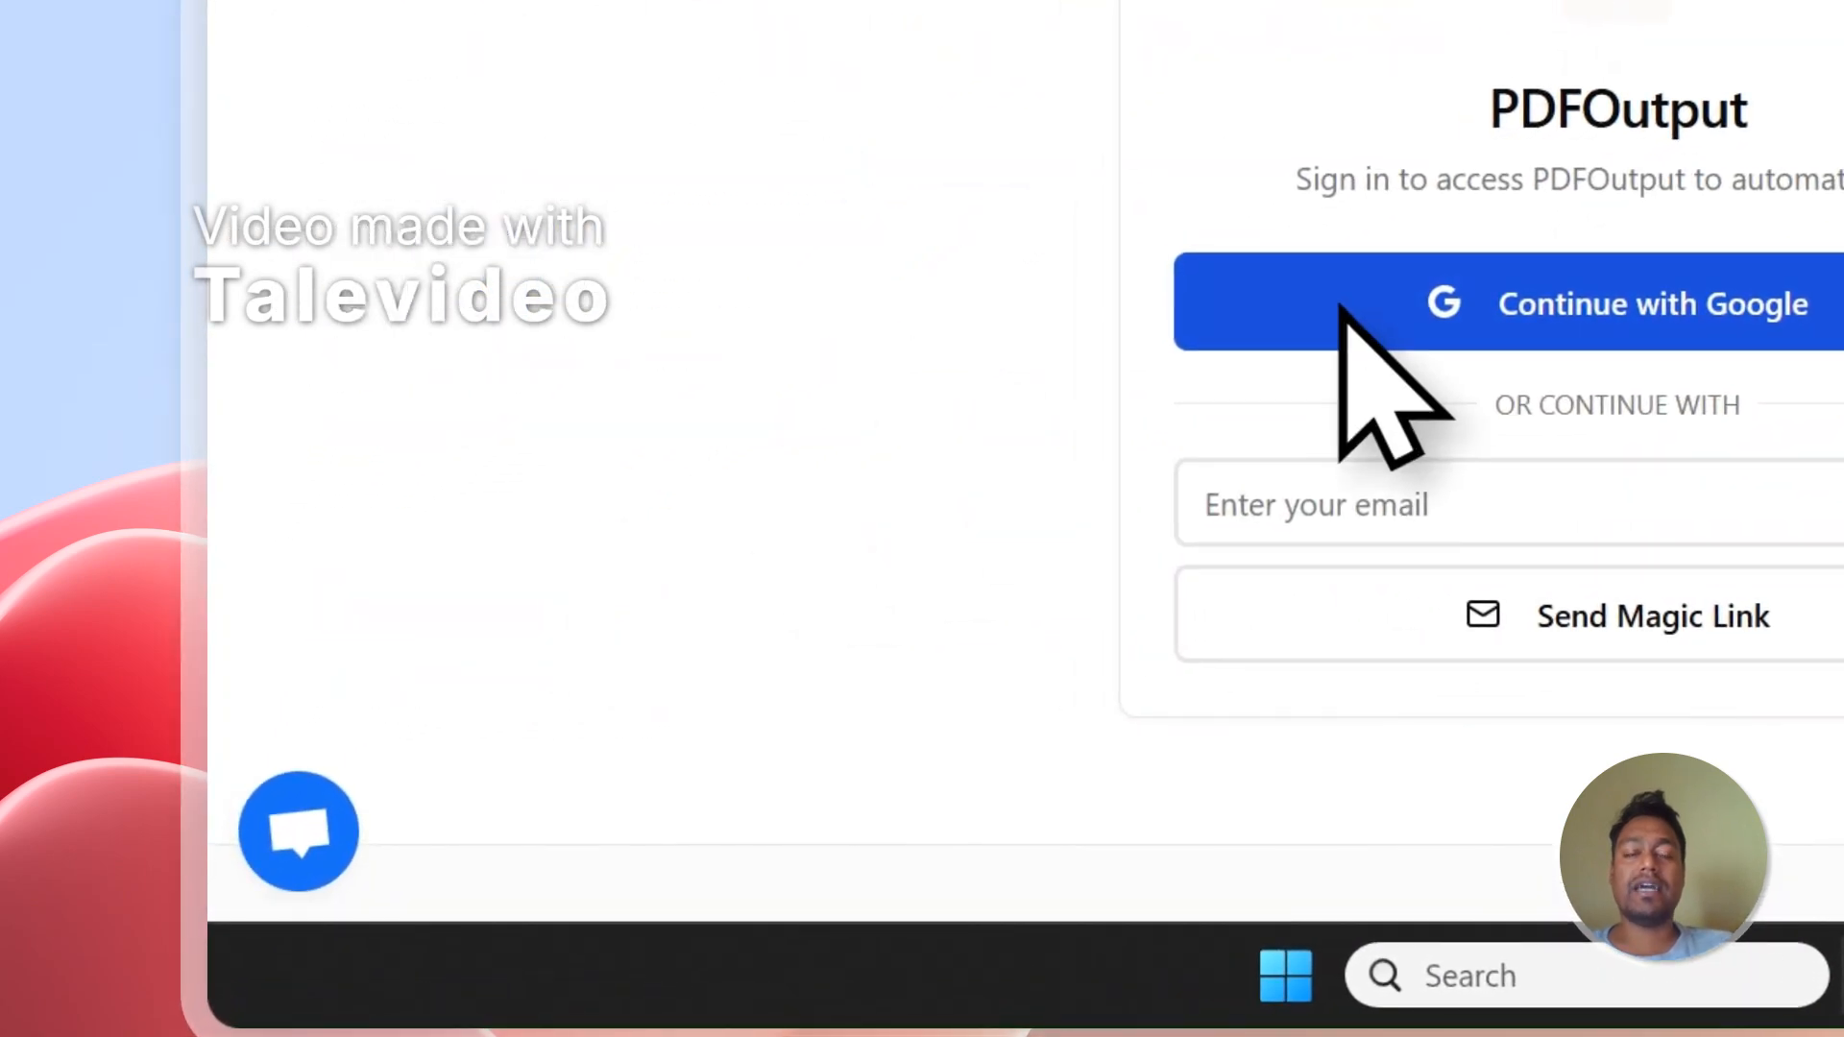
{"action": "left_click", "coordinate": [1340, 310]}
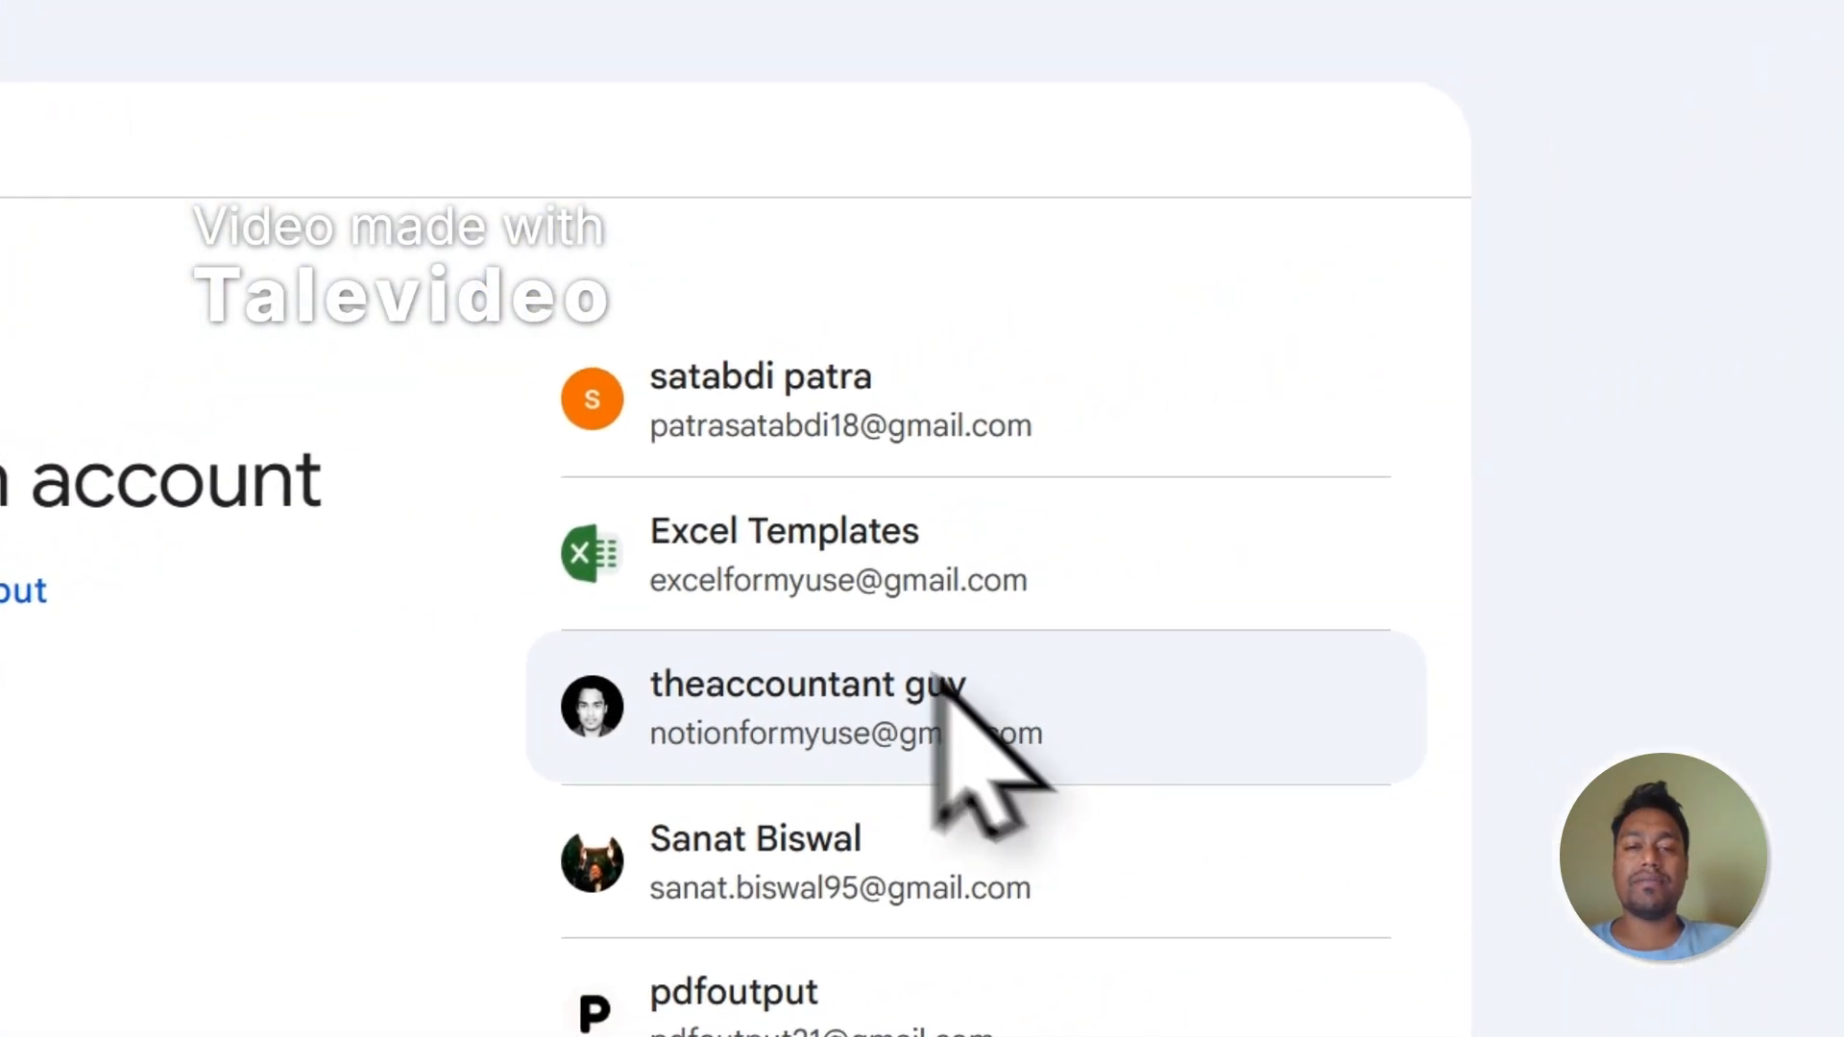
{"action": "left_click", "coordinate": [937, 674]}
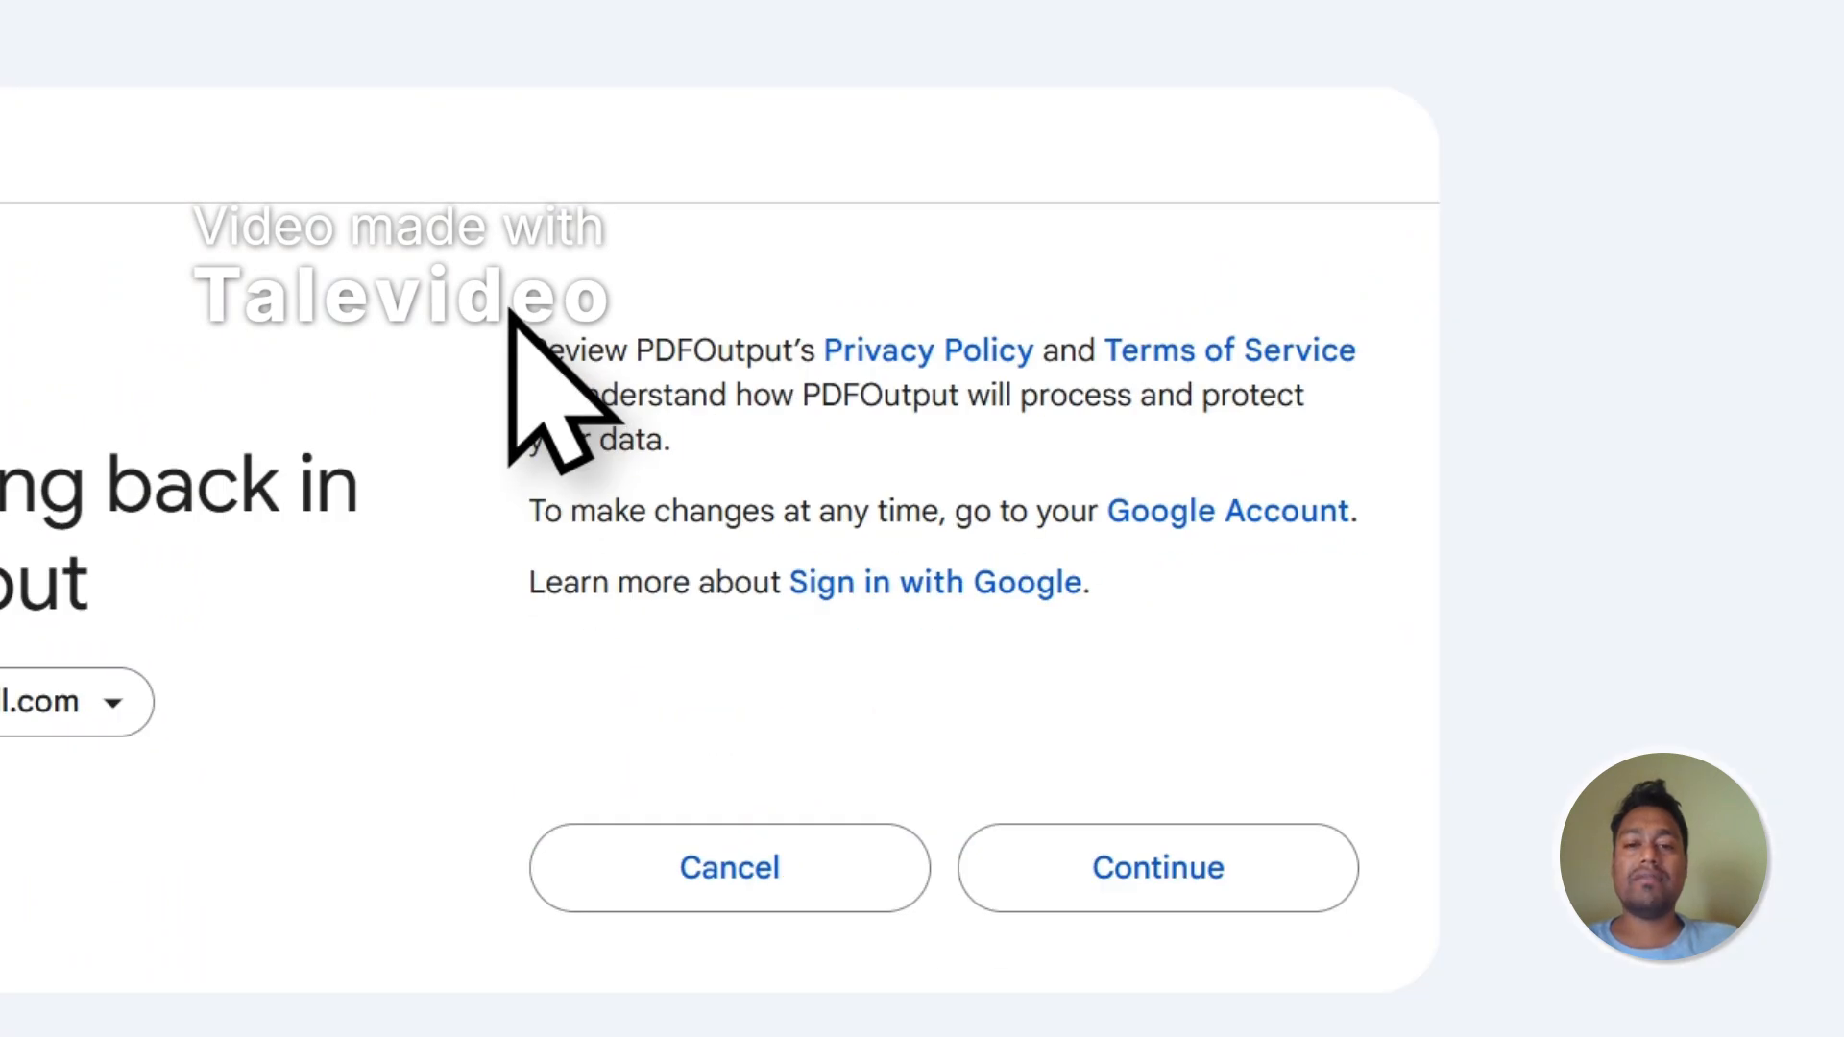
{"action": "left_click", "coordinate": [1239, 845]}
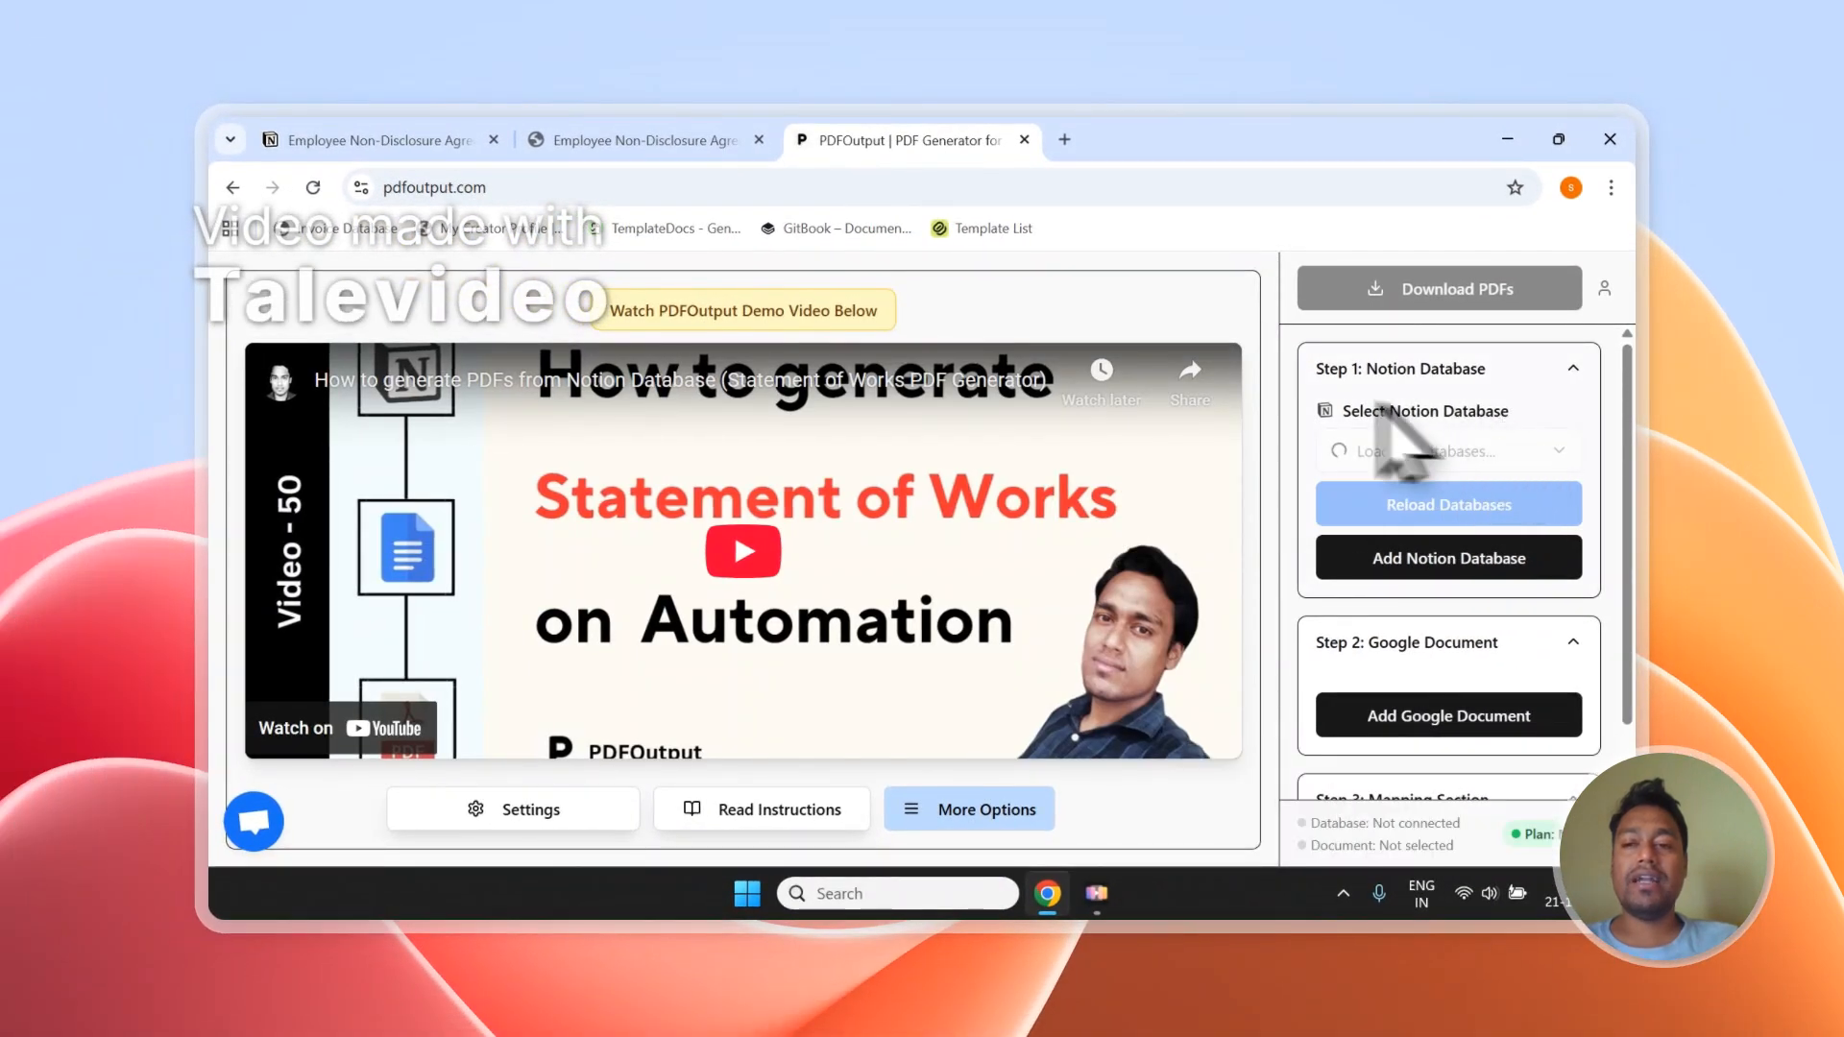
- Check the Notion form page, then examine PDFOutput's Google Document, mapping and database property sections
{"action": "left_click", "coordinate": [638, 140]}
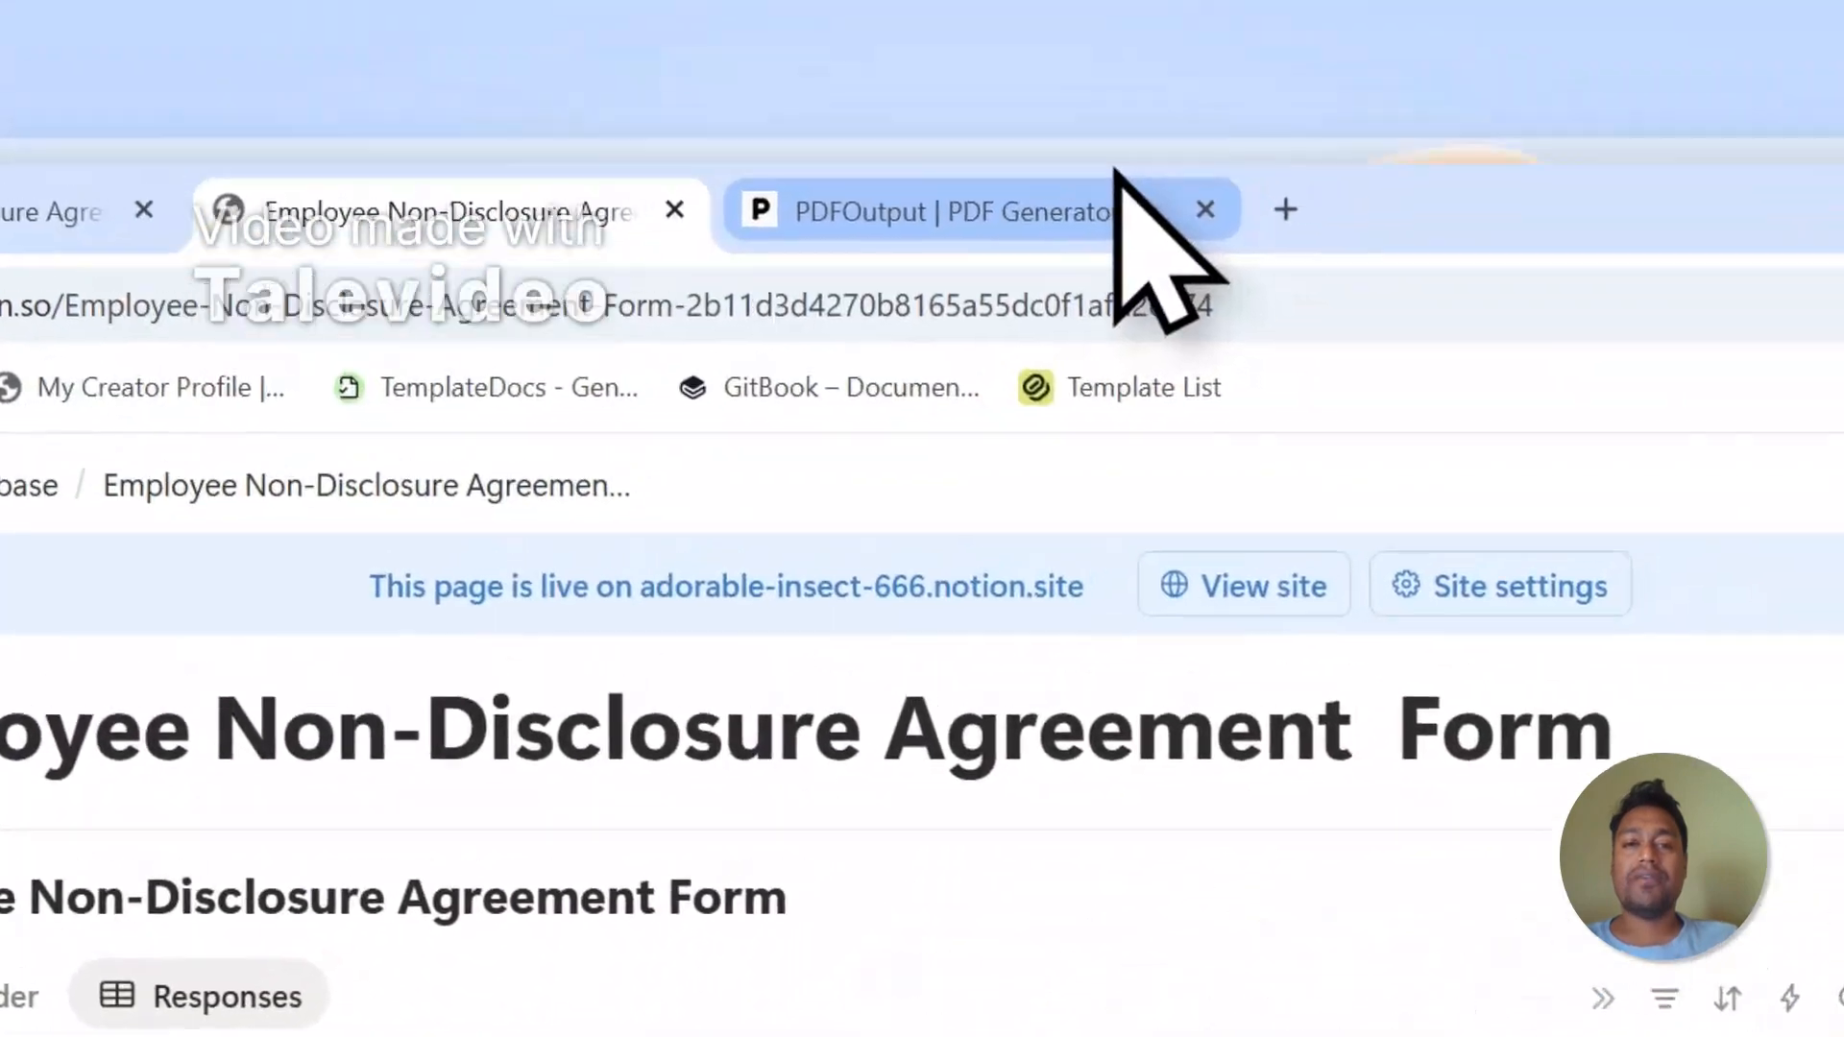
{"action": "left_click", "coordinate": [1117, 183]}
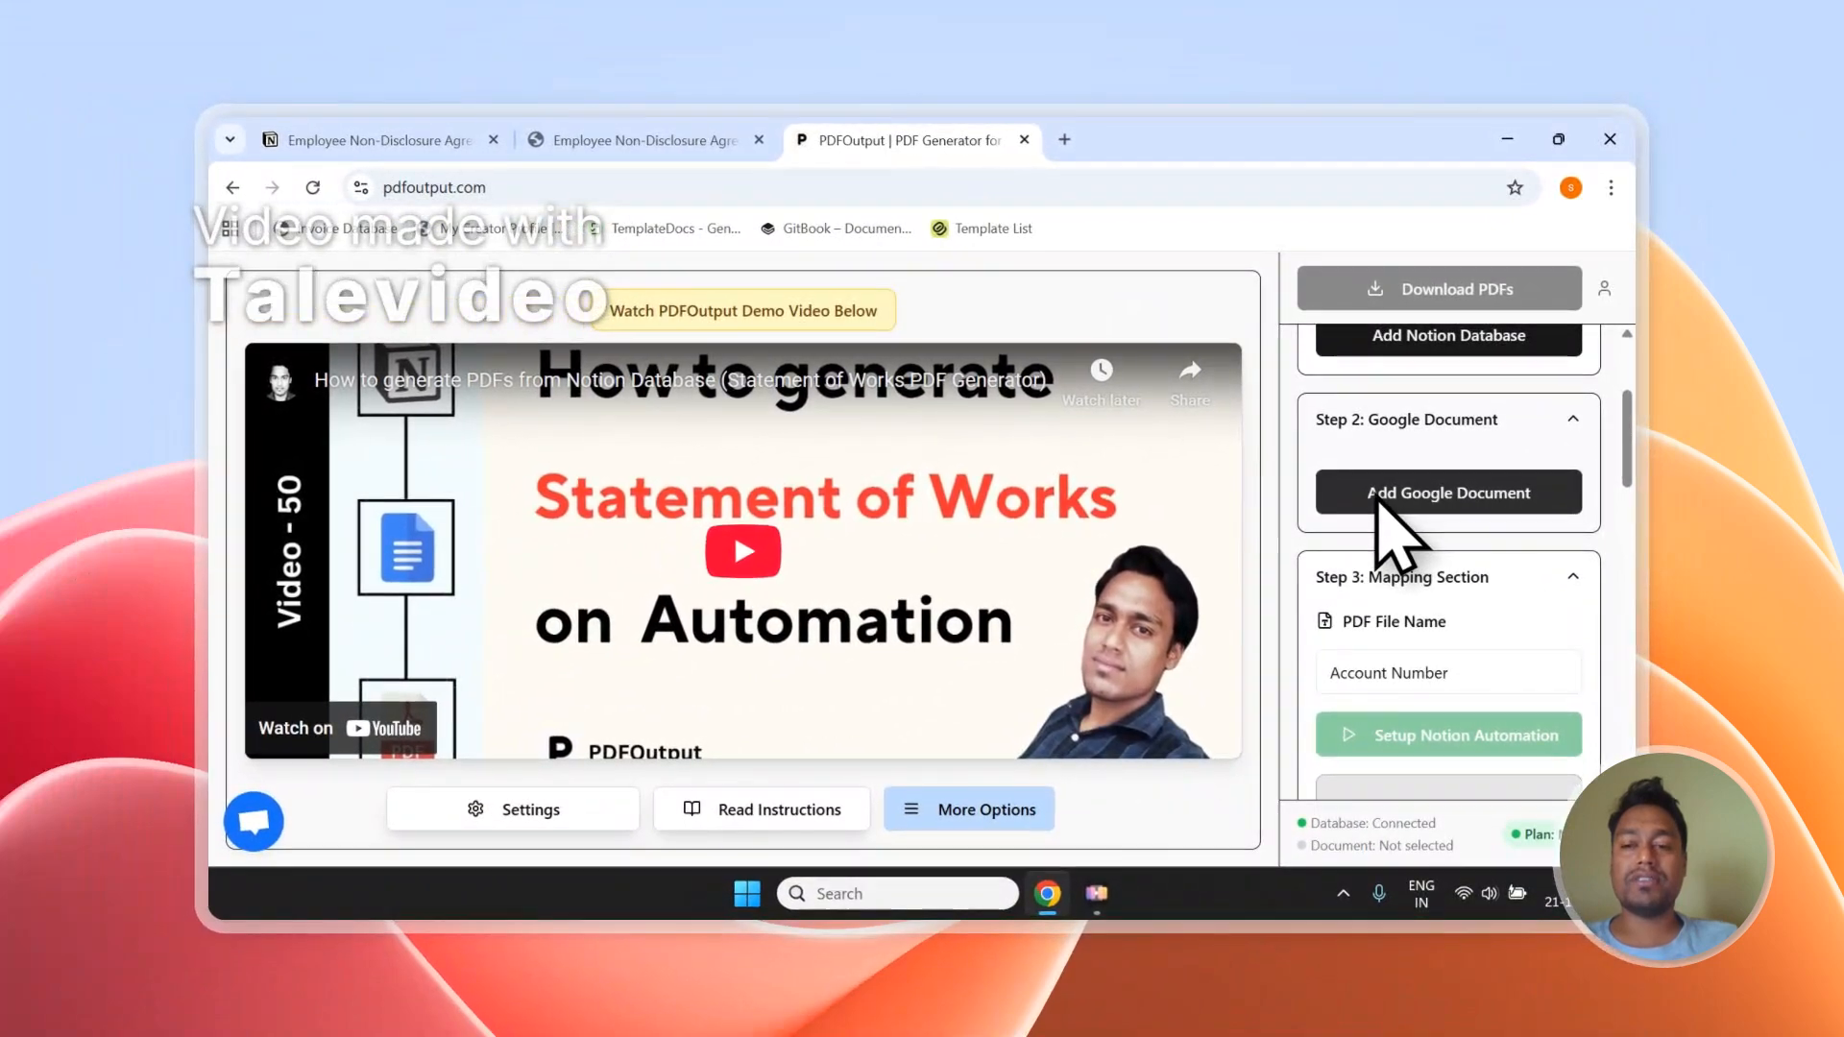
{"action": "scroll", "coordinate": [1388, 518], "scroll_direction": "down", "scroll_amount": 5}
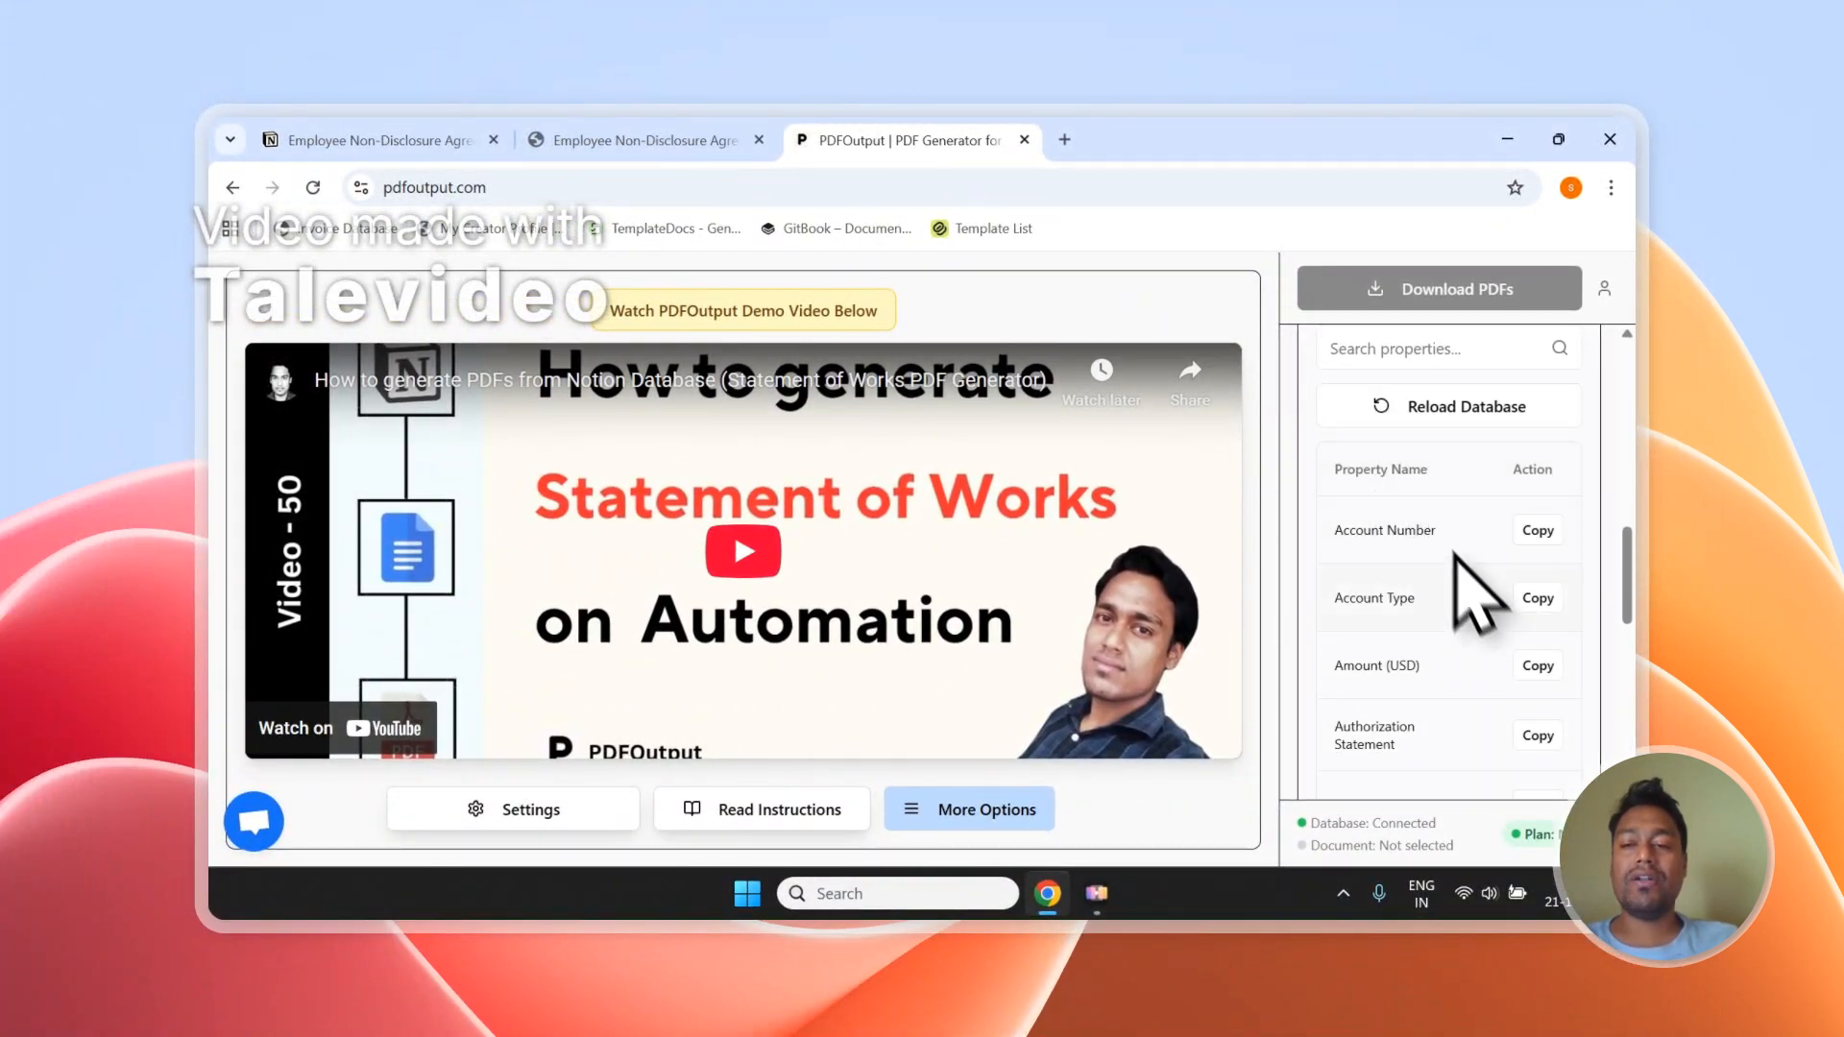
{"action": "scroll", "coordinate": [1483, 538], "scroll_direction": "down", "scroll_amount": 5}
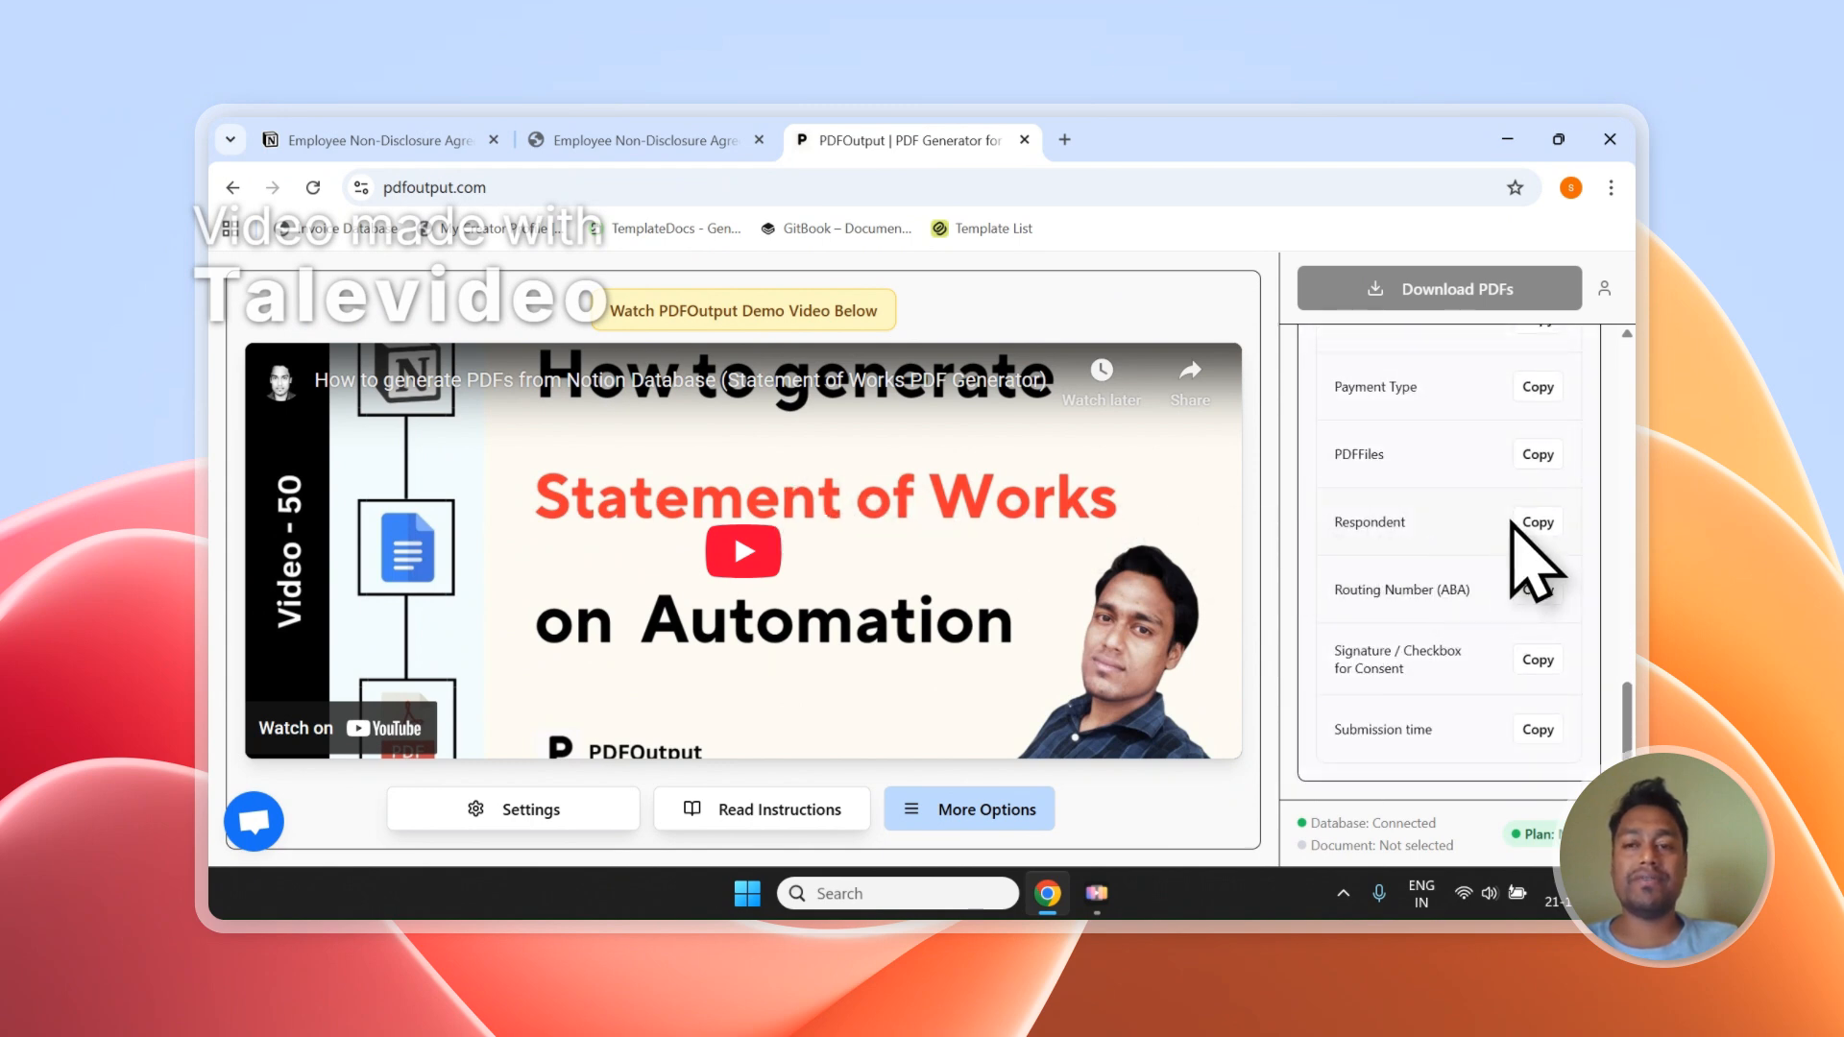
{"action": "scroll", "coordinate": [1513, 524], "scroll_direction": "up", "scroll_amount": 10}
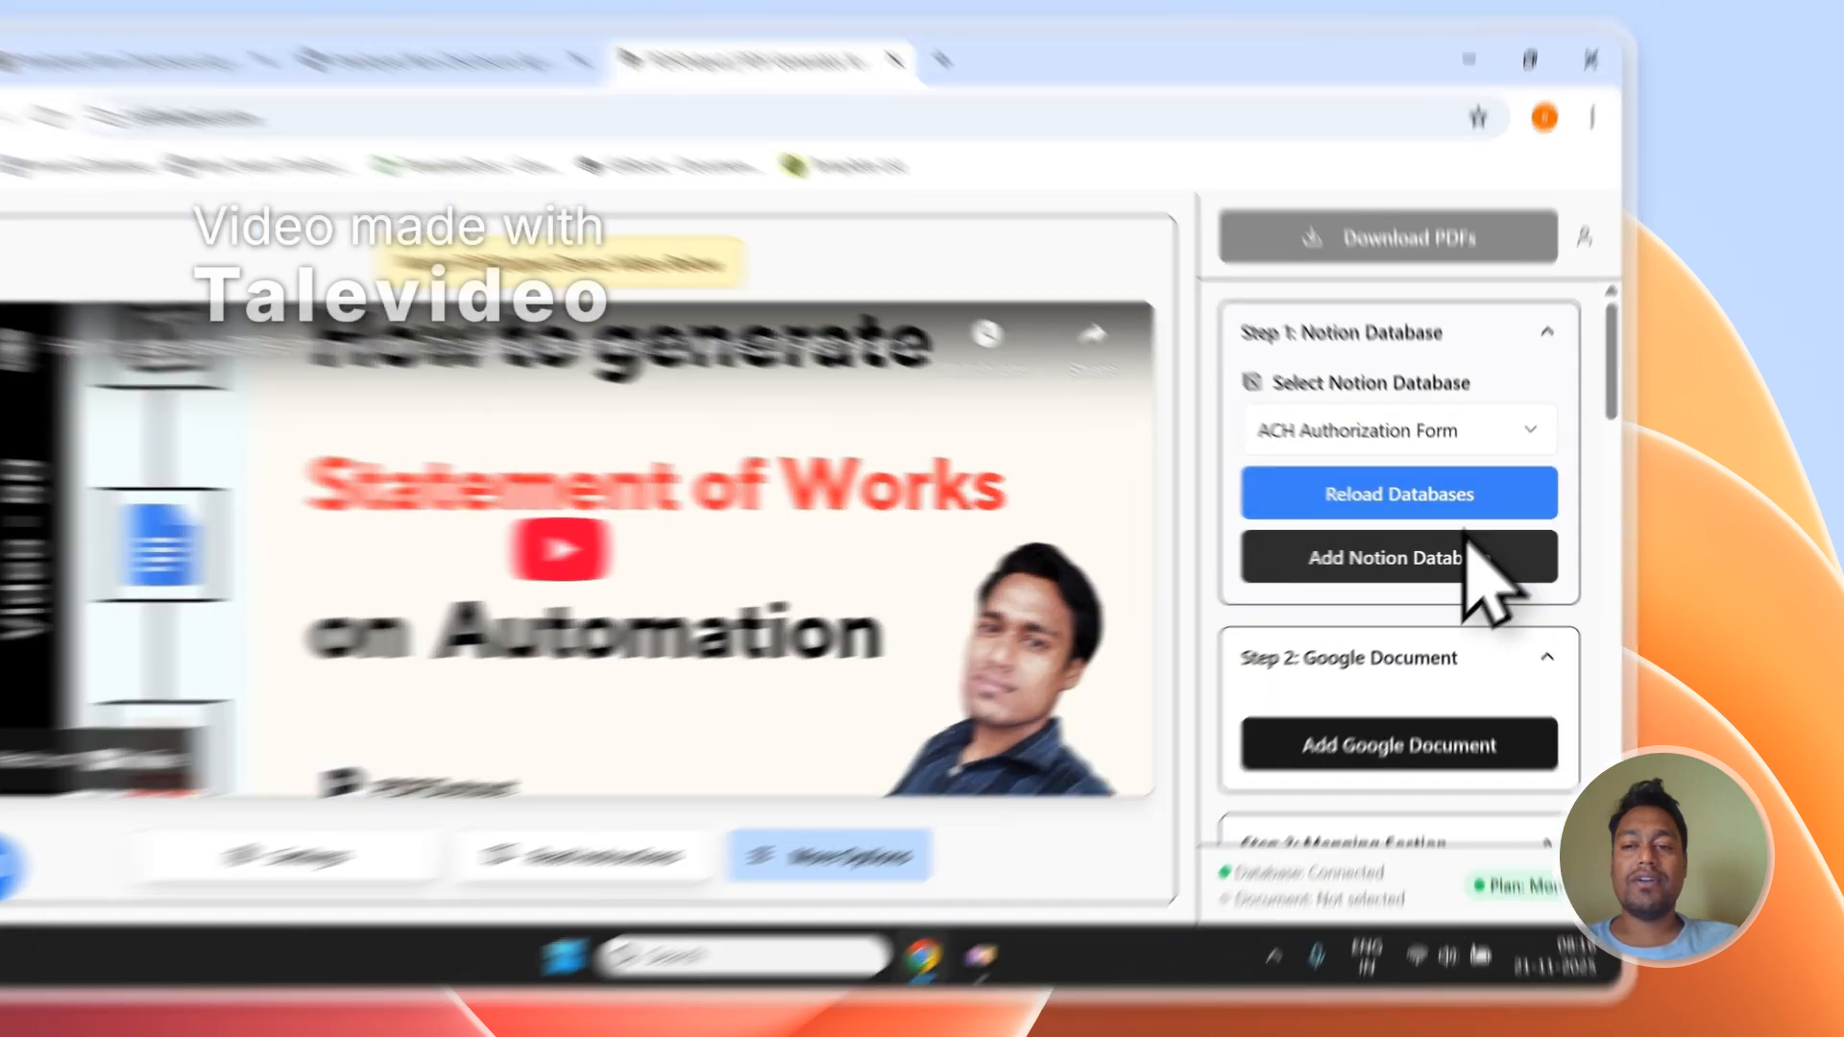
- Start adding a Notion database in PDFOutput and copy the page title "Employee Non-Disclosure Agreement Form" from Notion
{"action": "left_click", "coordinate": [1480, 560]}
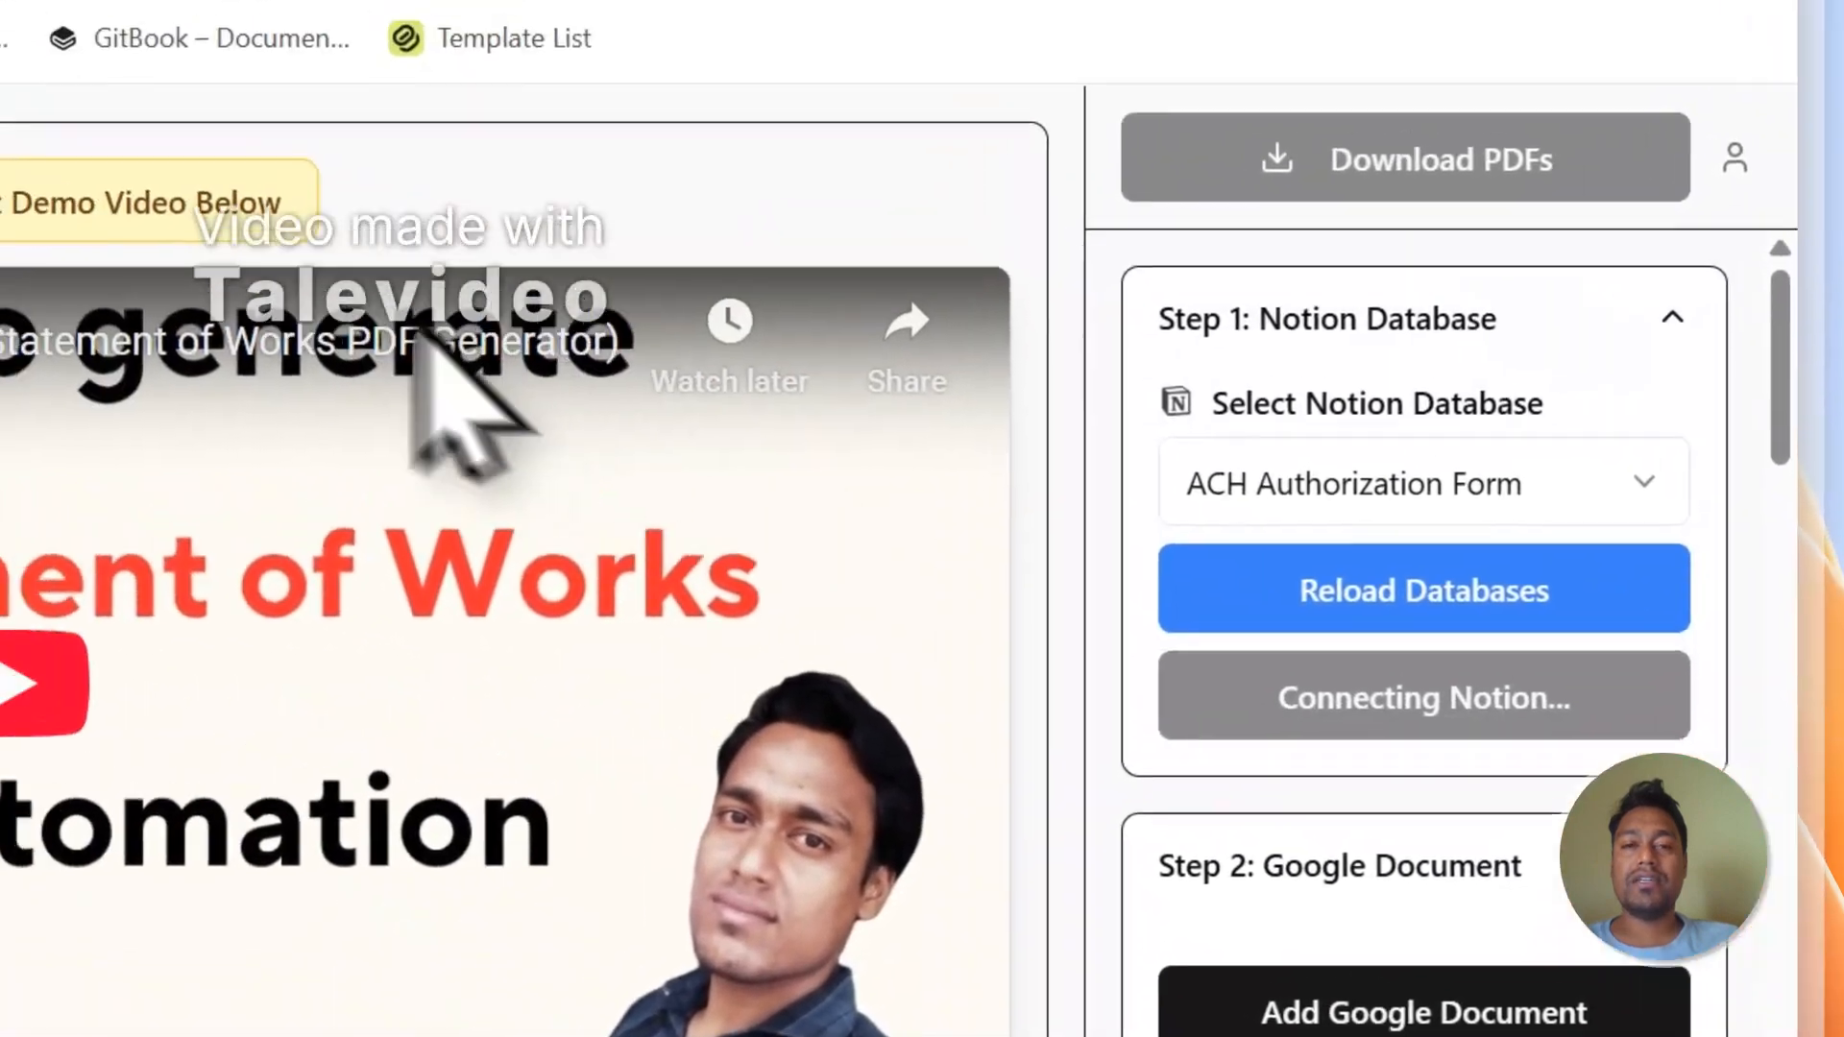
{"action": "left_click", "coordinate": [392, 147]}
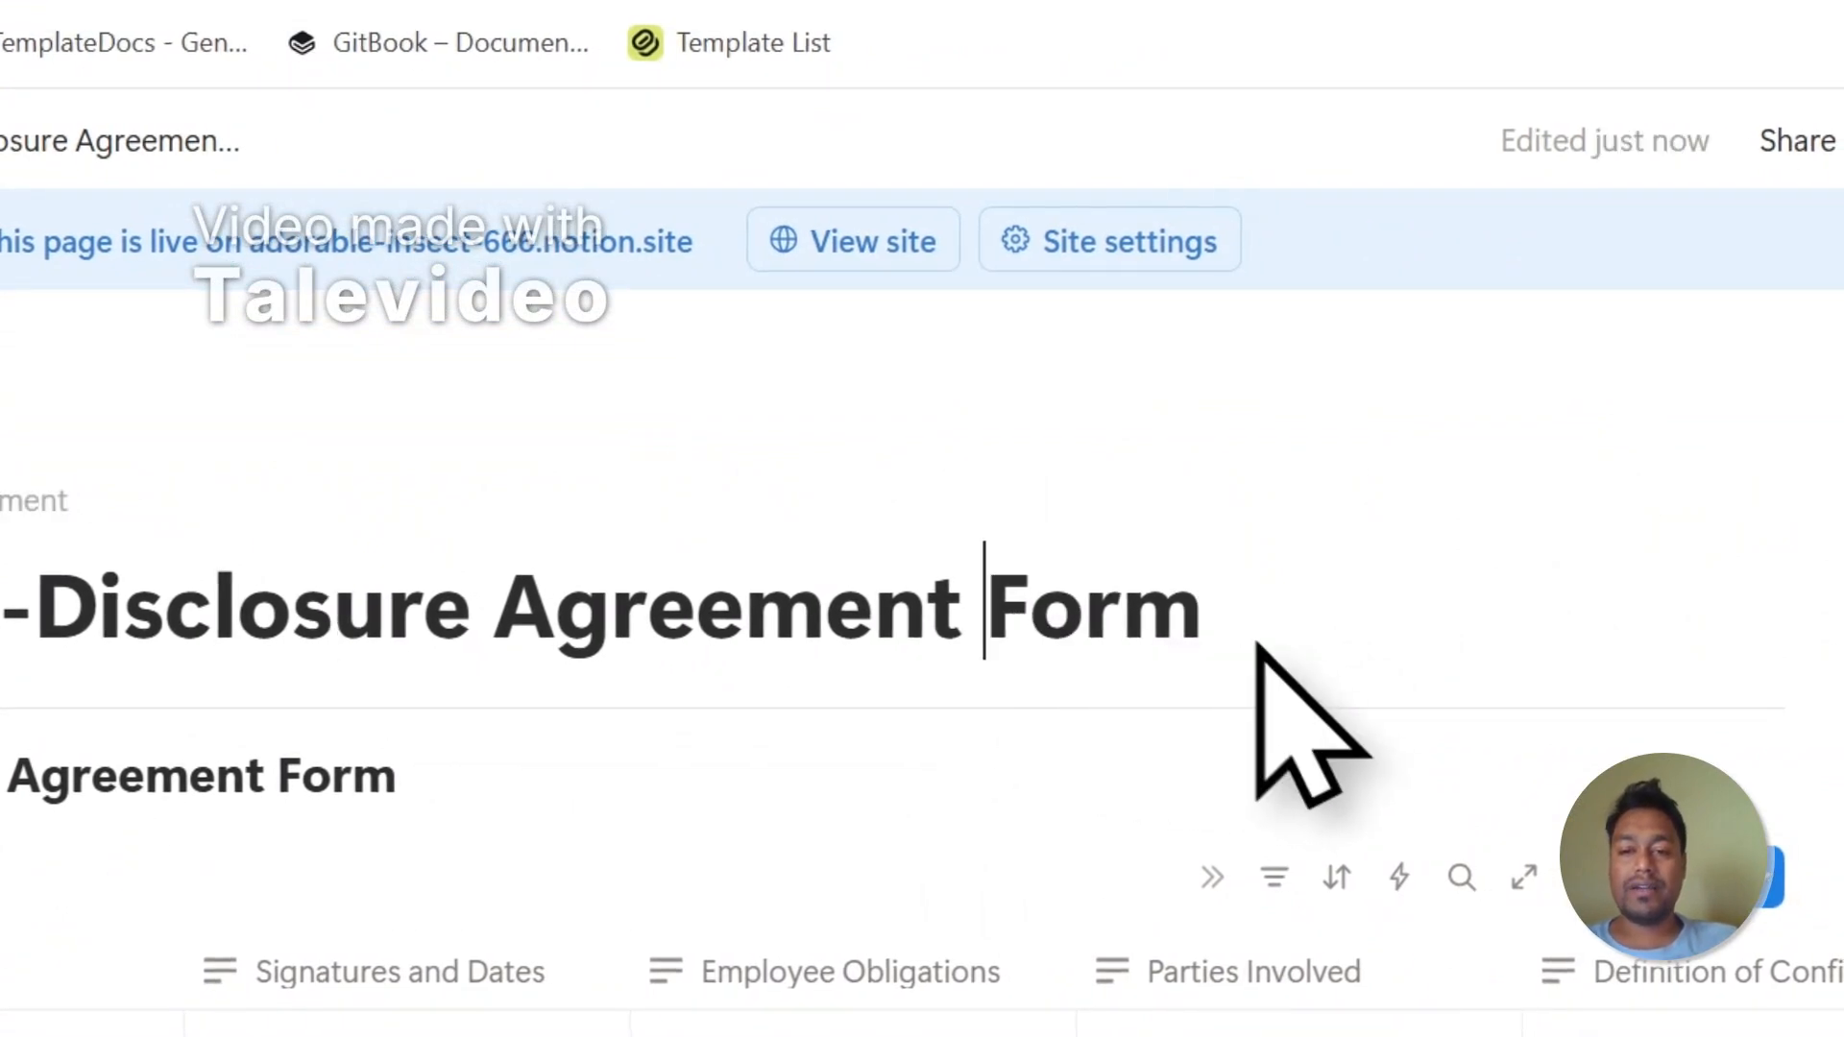
{"action": "left_click_drag", "start_coordinate": [1205, 619], "coordinate": [383, 546]}
{"action": "right_click", "coordinate": [605, 542]}
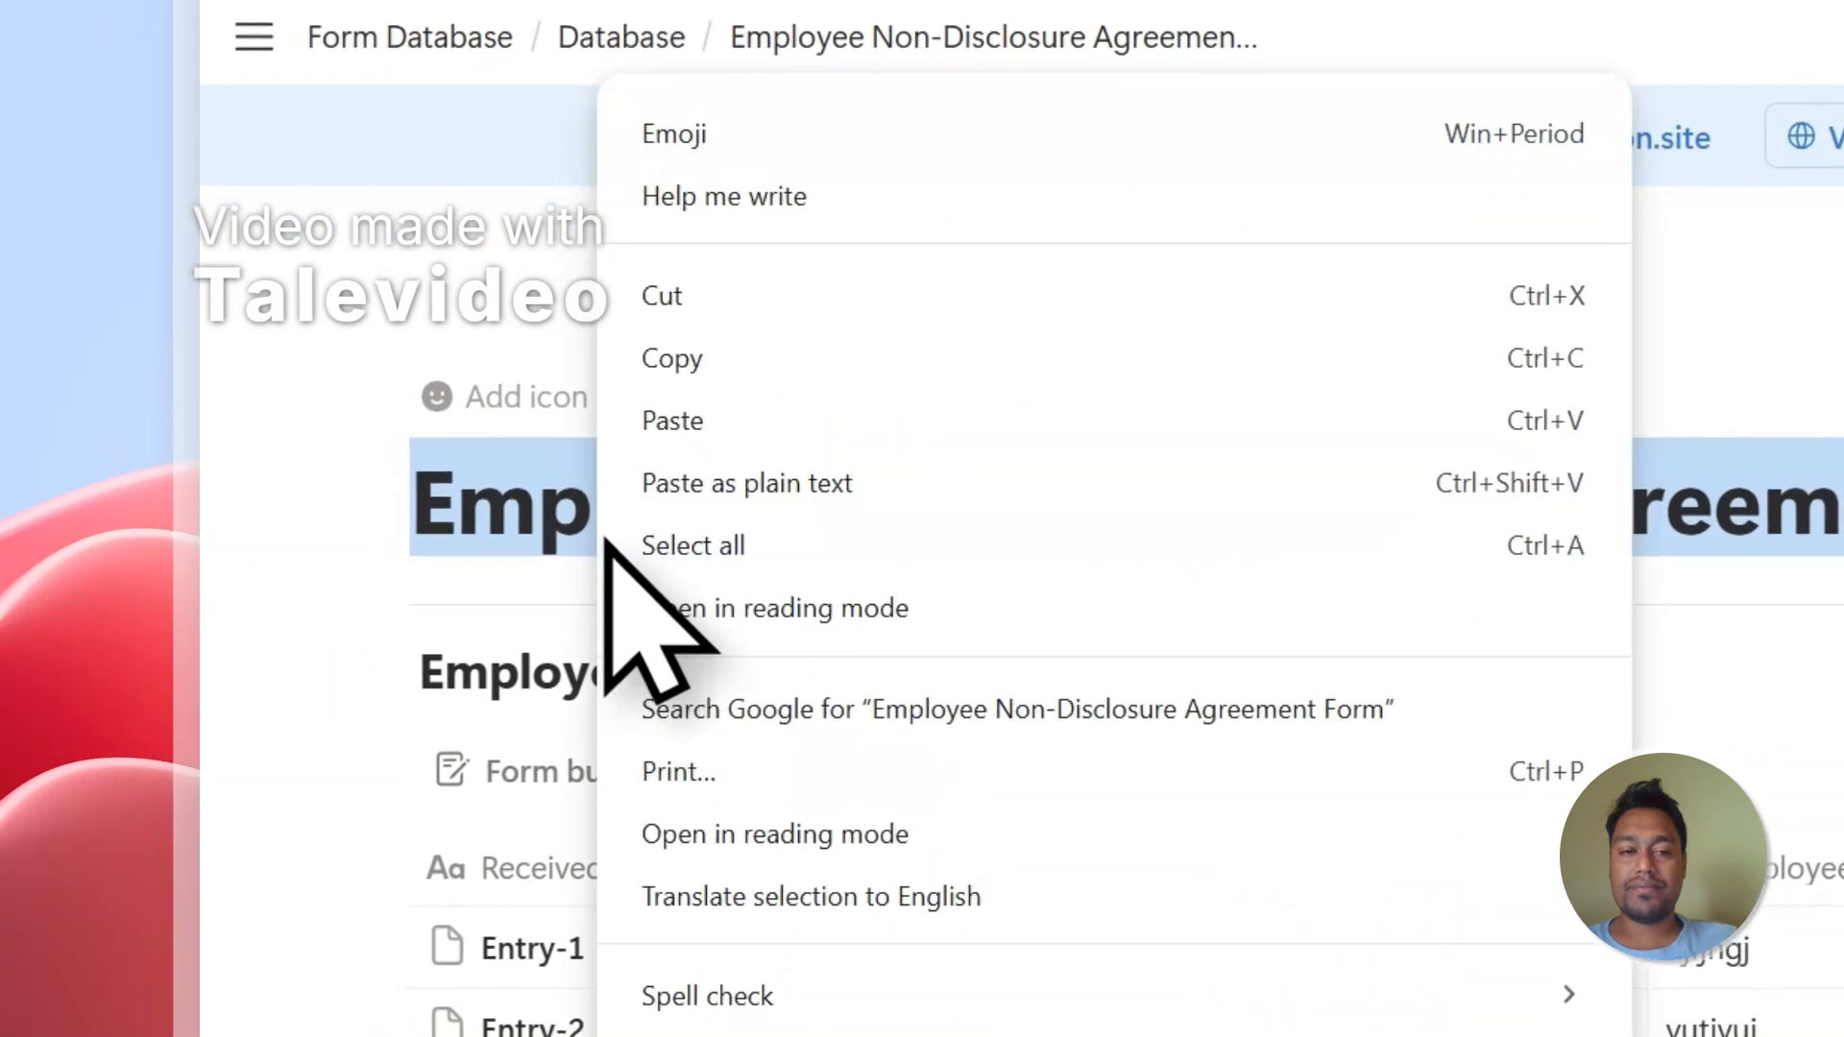
{"action": "left_click", "coordinate": [677, 384]}
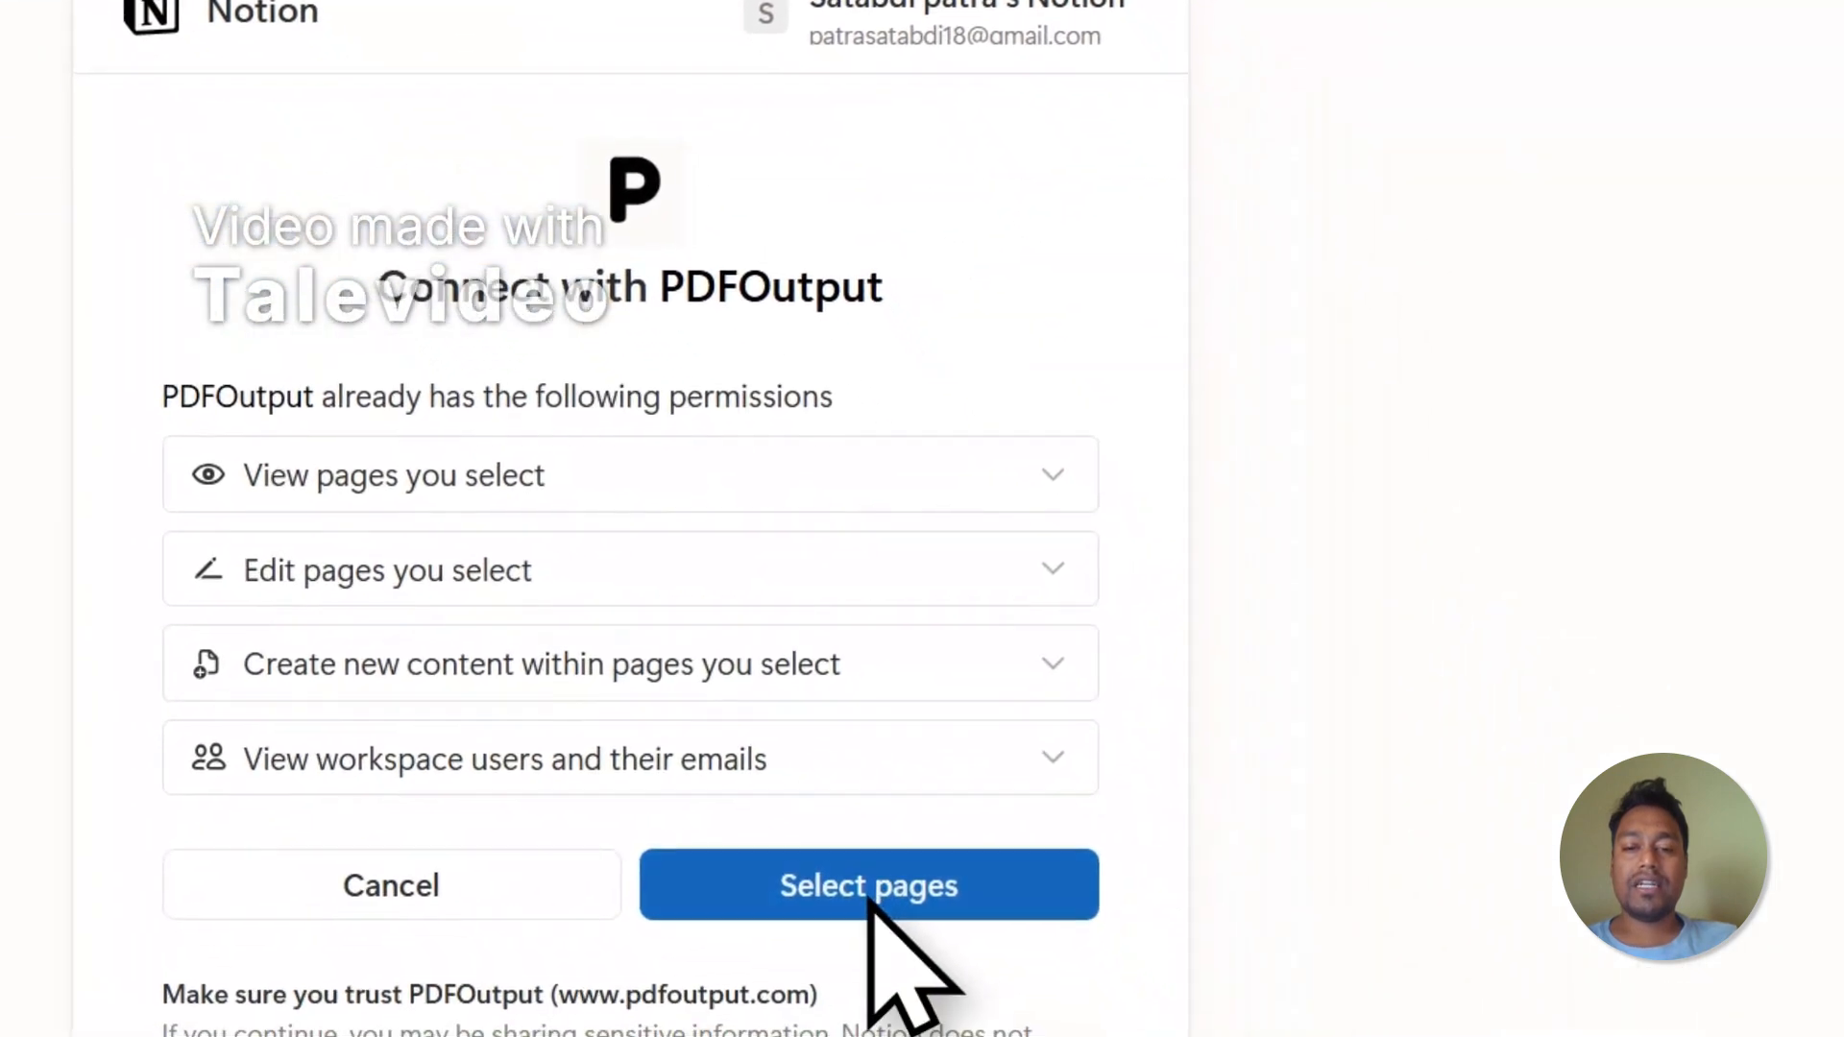
- Proceed to page selection for PDFOutput's access, search for "Employee Non-Disclosure Agreement Form" and add the matching page nested under that form
{"action": "left_click", "coordinate": [873, 912]}
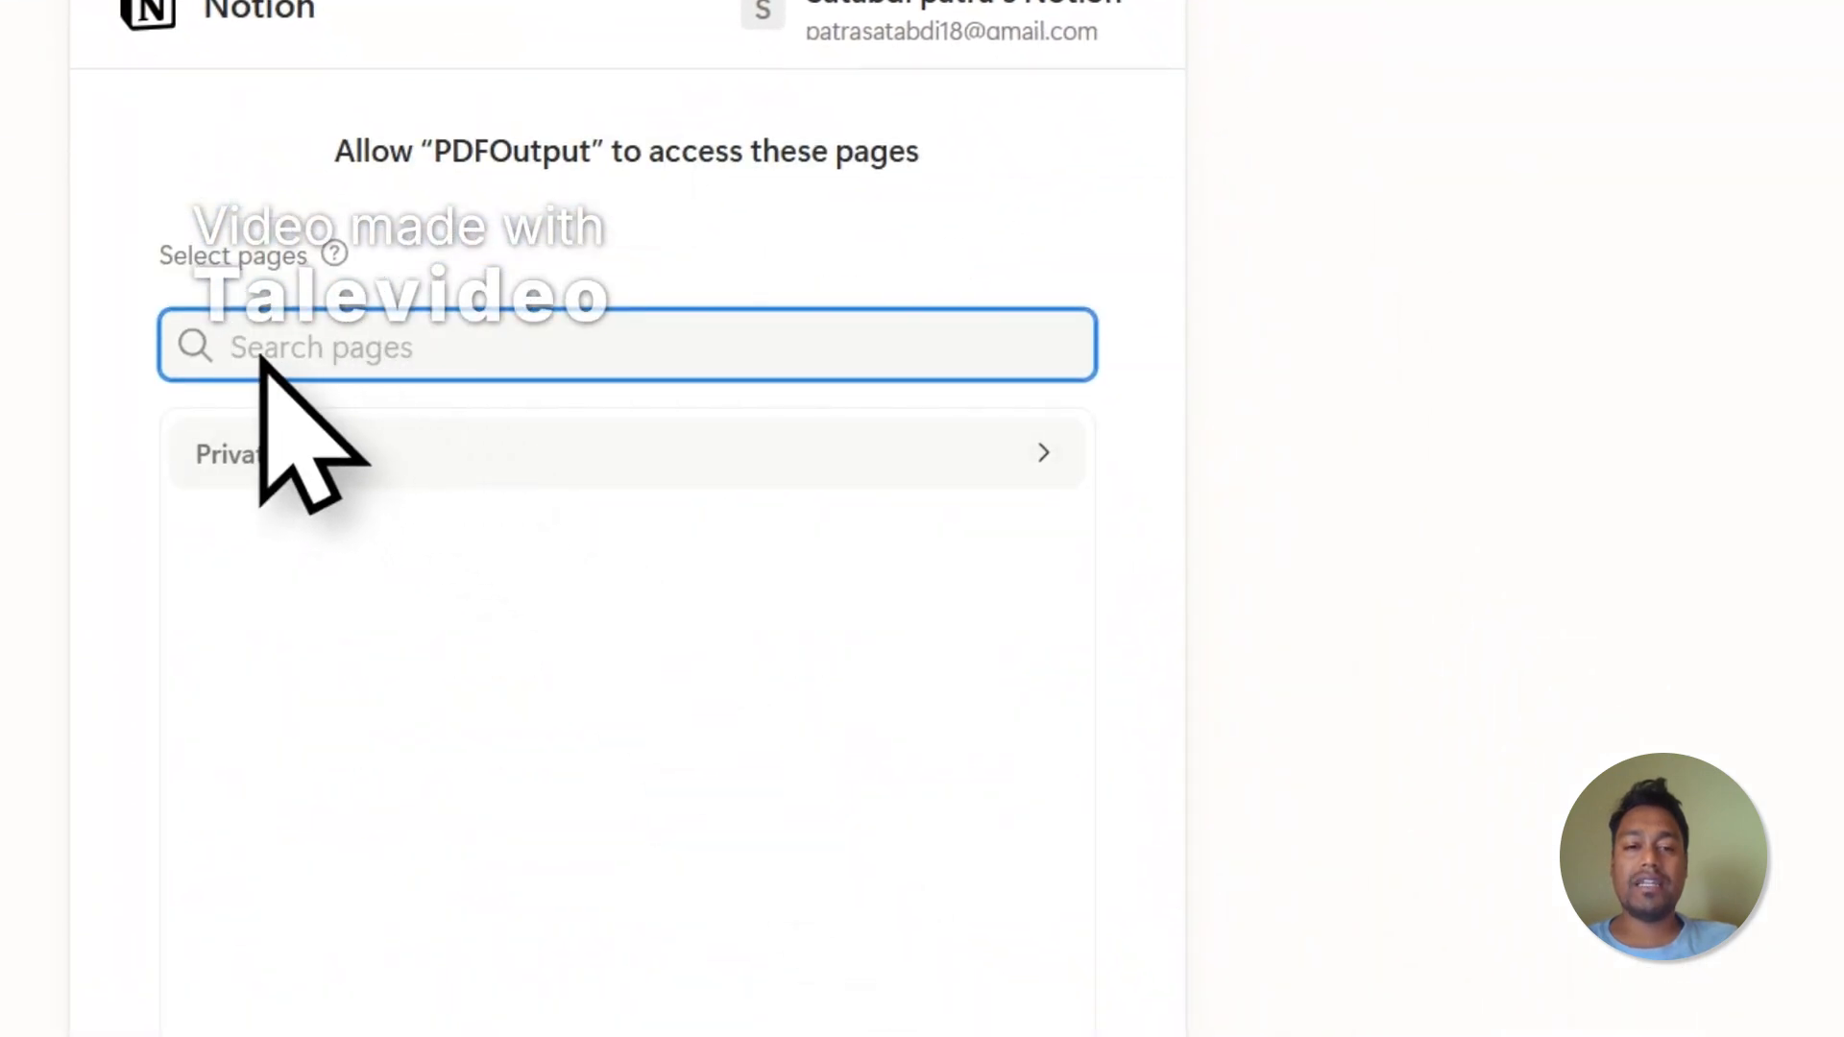
{"action": "right_click", "coordinate": [261, 358]}
{"action": "left_click", "coordinate": [415, 617]}
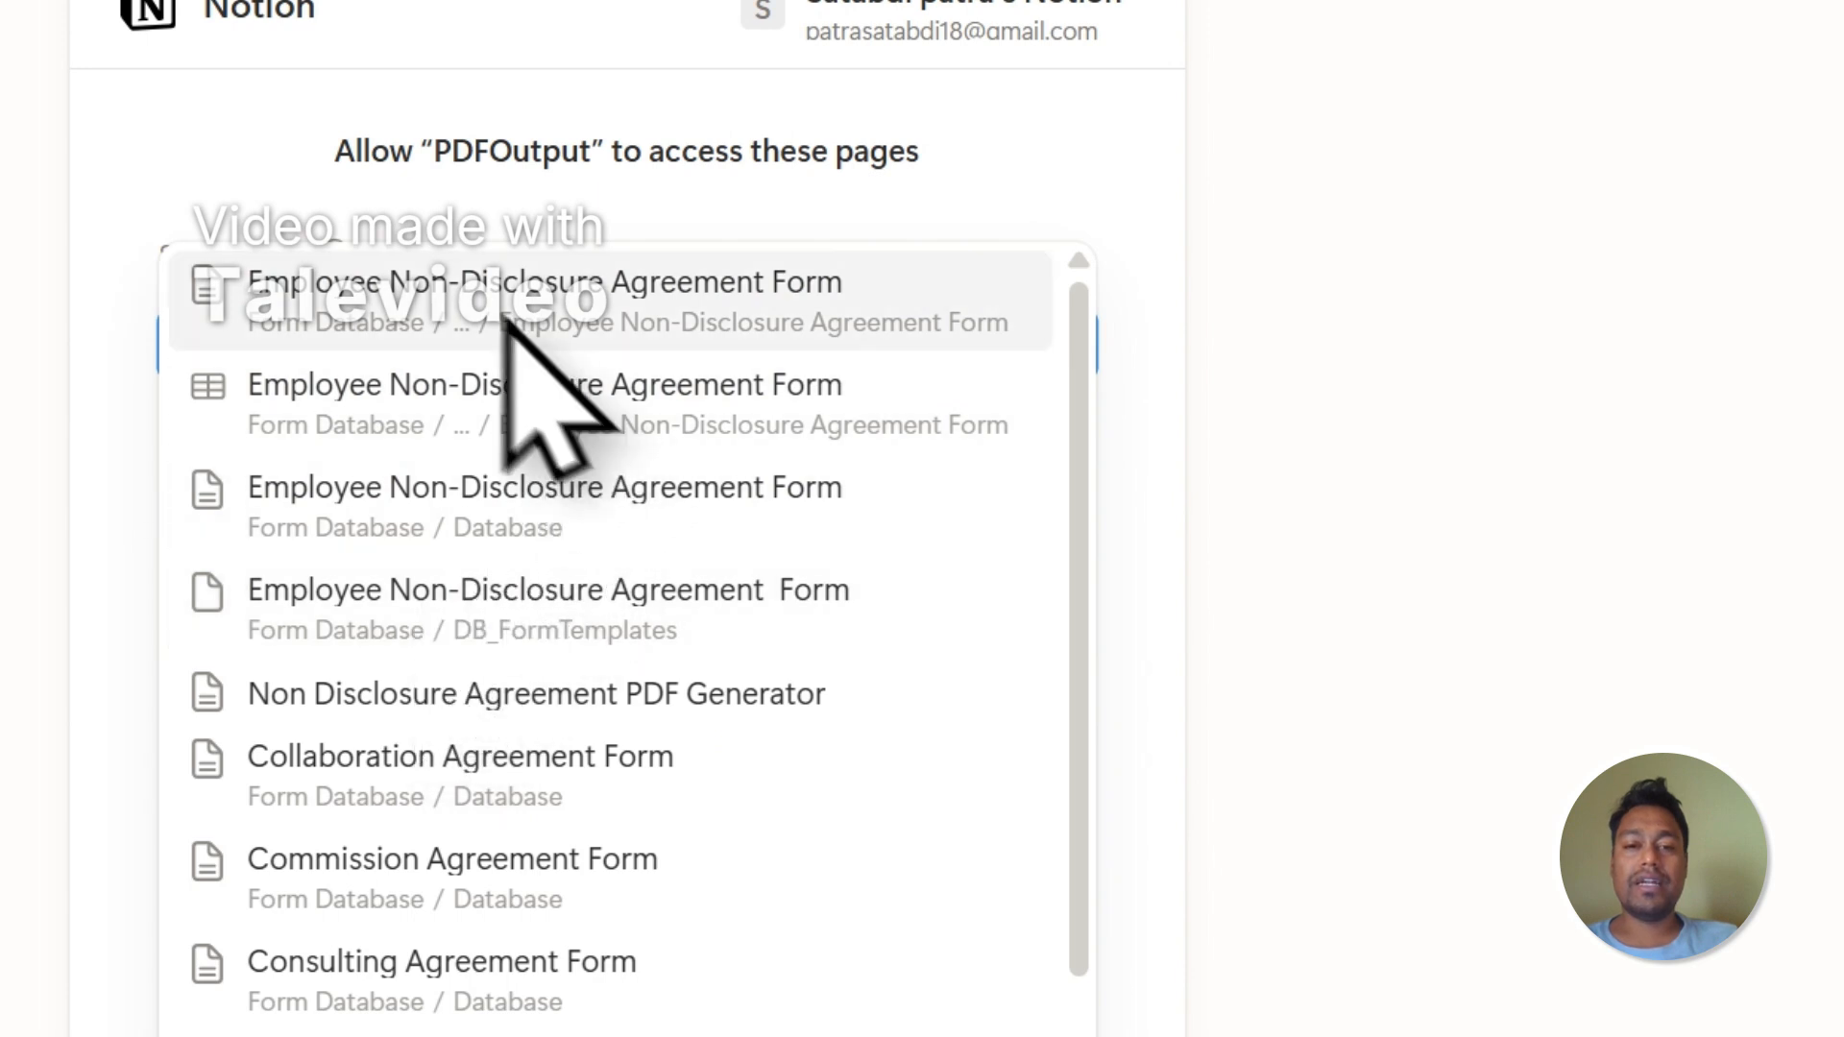
{"action": "left_click", "coordinate": [757, 289]}
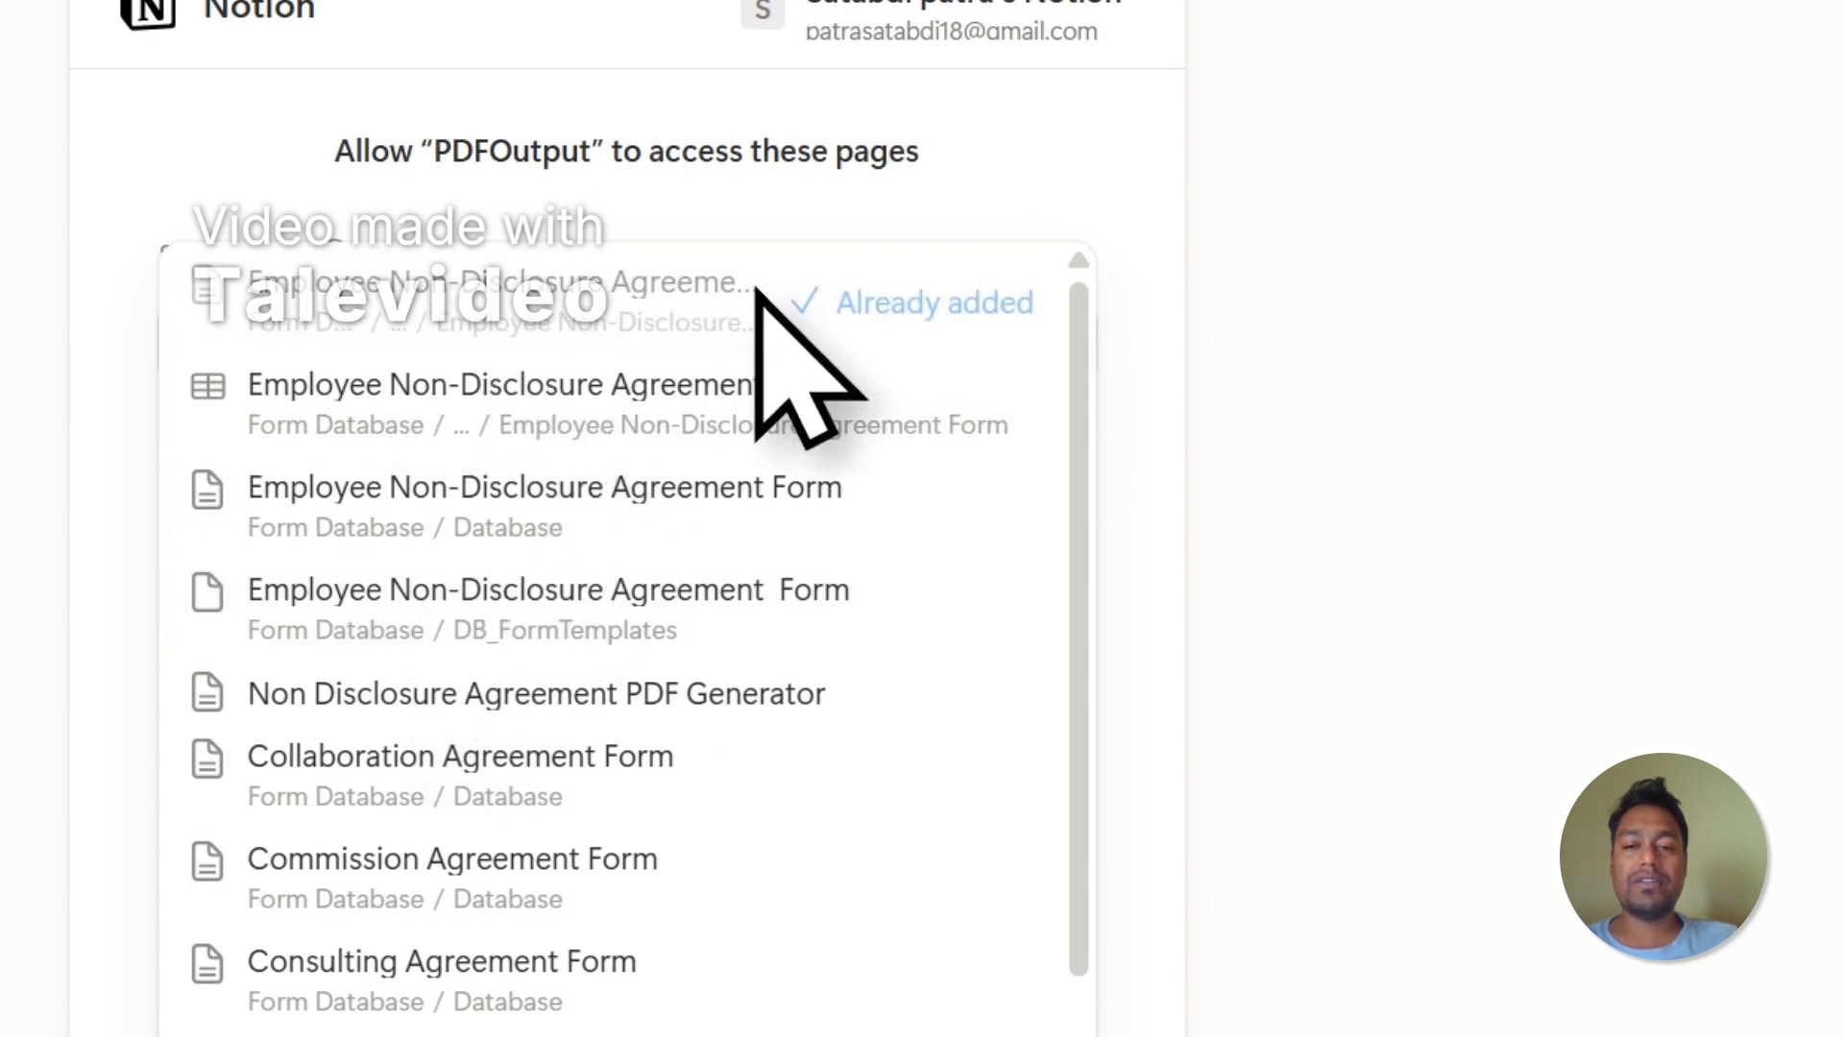
{"action": "left_click", "coordinate": [1000, 165]}
{"action": "left_click", "coordinate": [720, 321]}
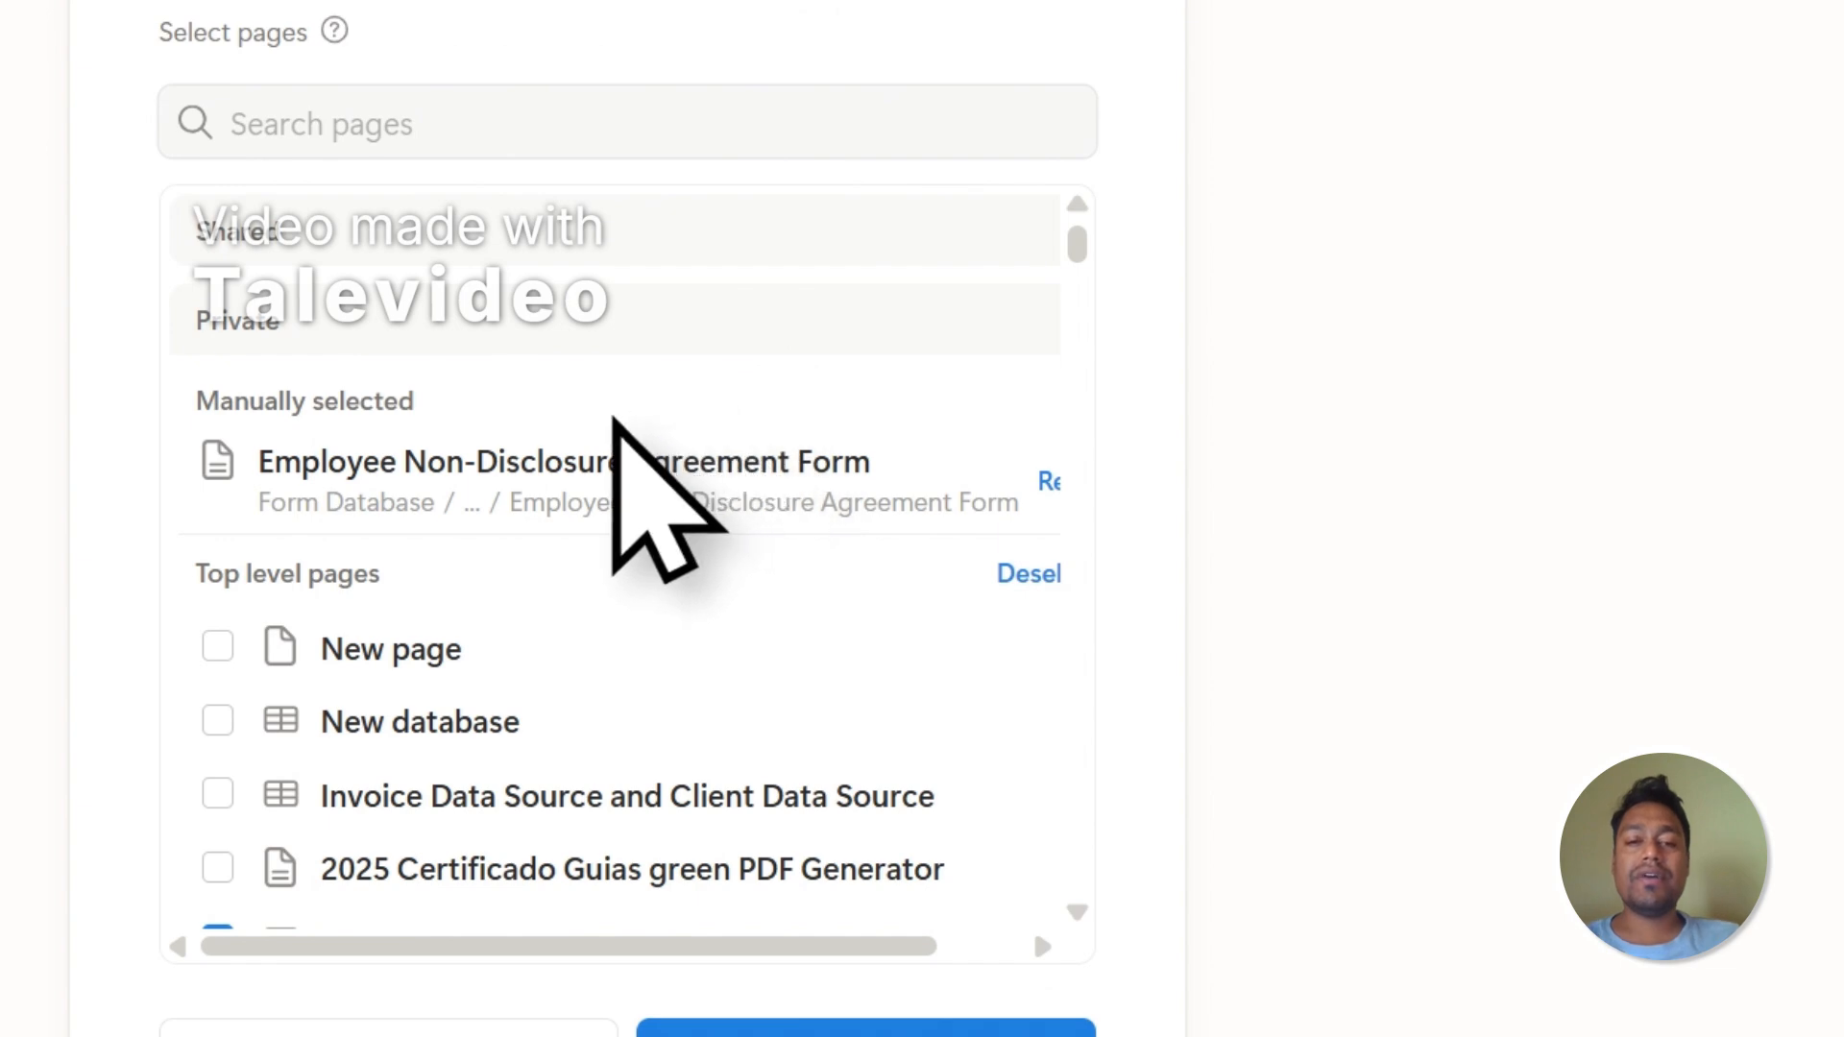
- Search for the form title again and add its matching database, the page under Database and the page under DB_FormTemplates
{"action": "left_click", "coordinate": [437, 363]}
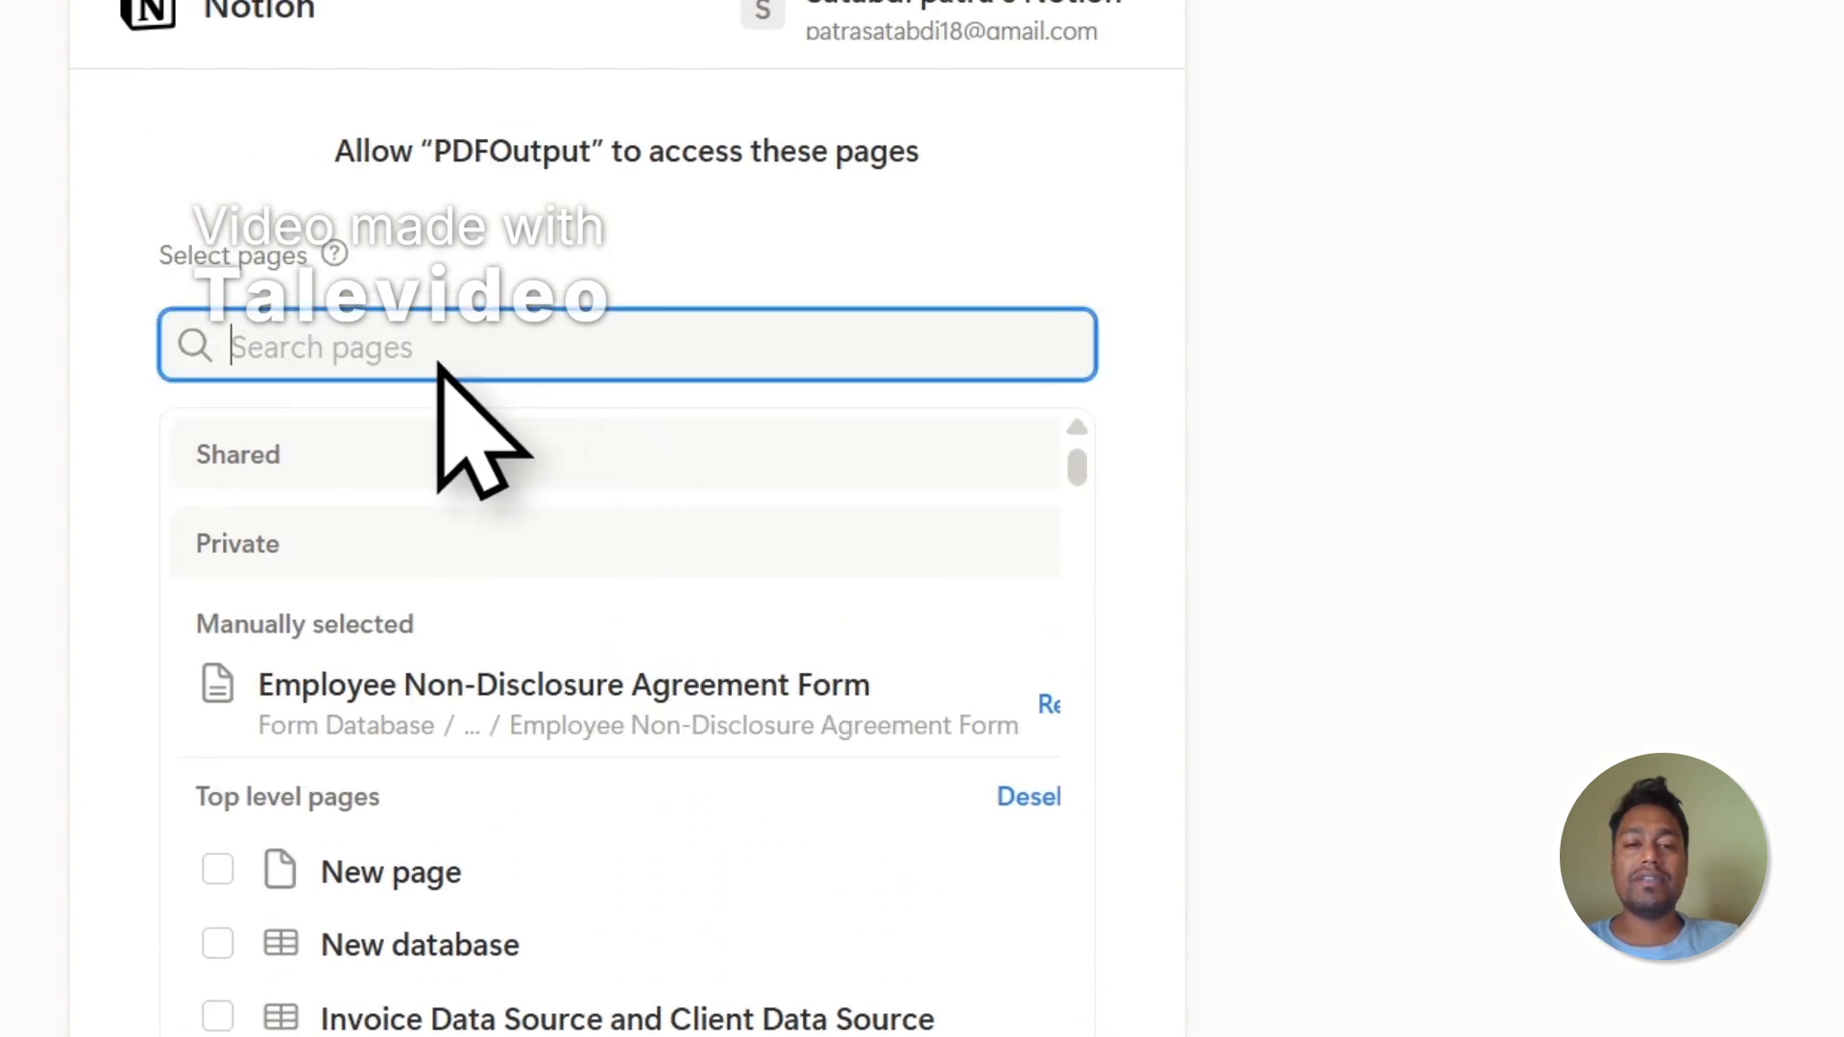
{"action": "right_click", "coordinate": [415, 375]}
{"action": "left_click", "coordinate": [468, 621]}
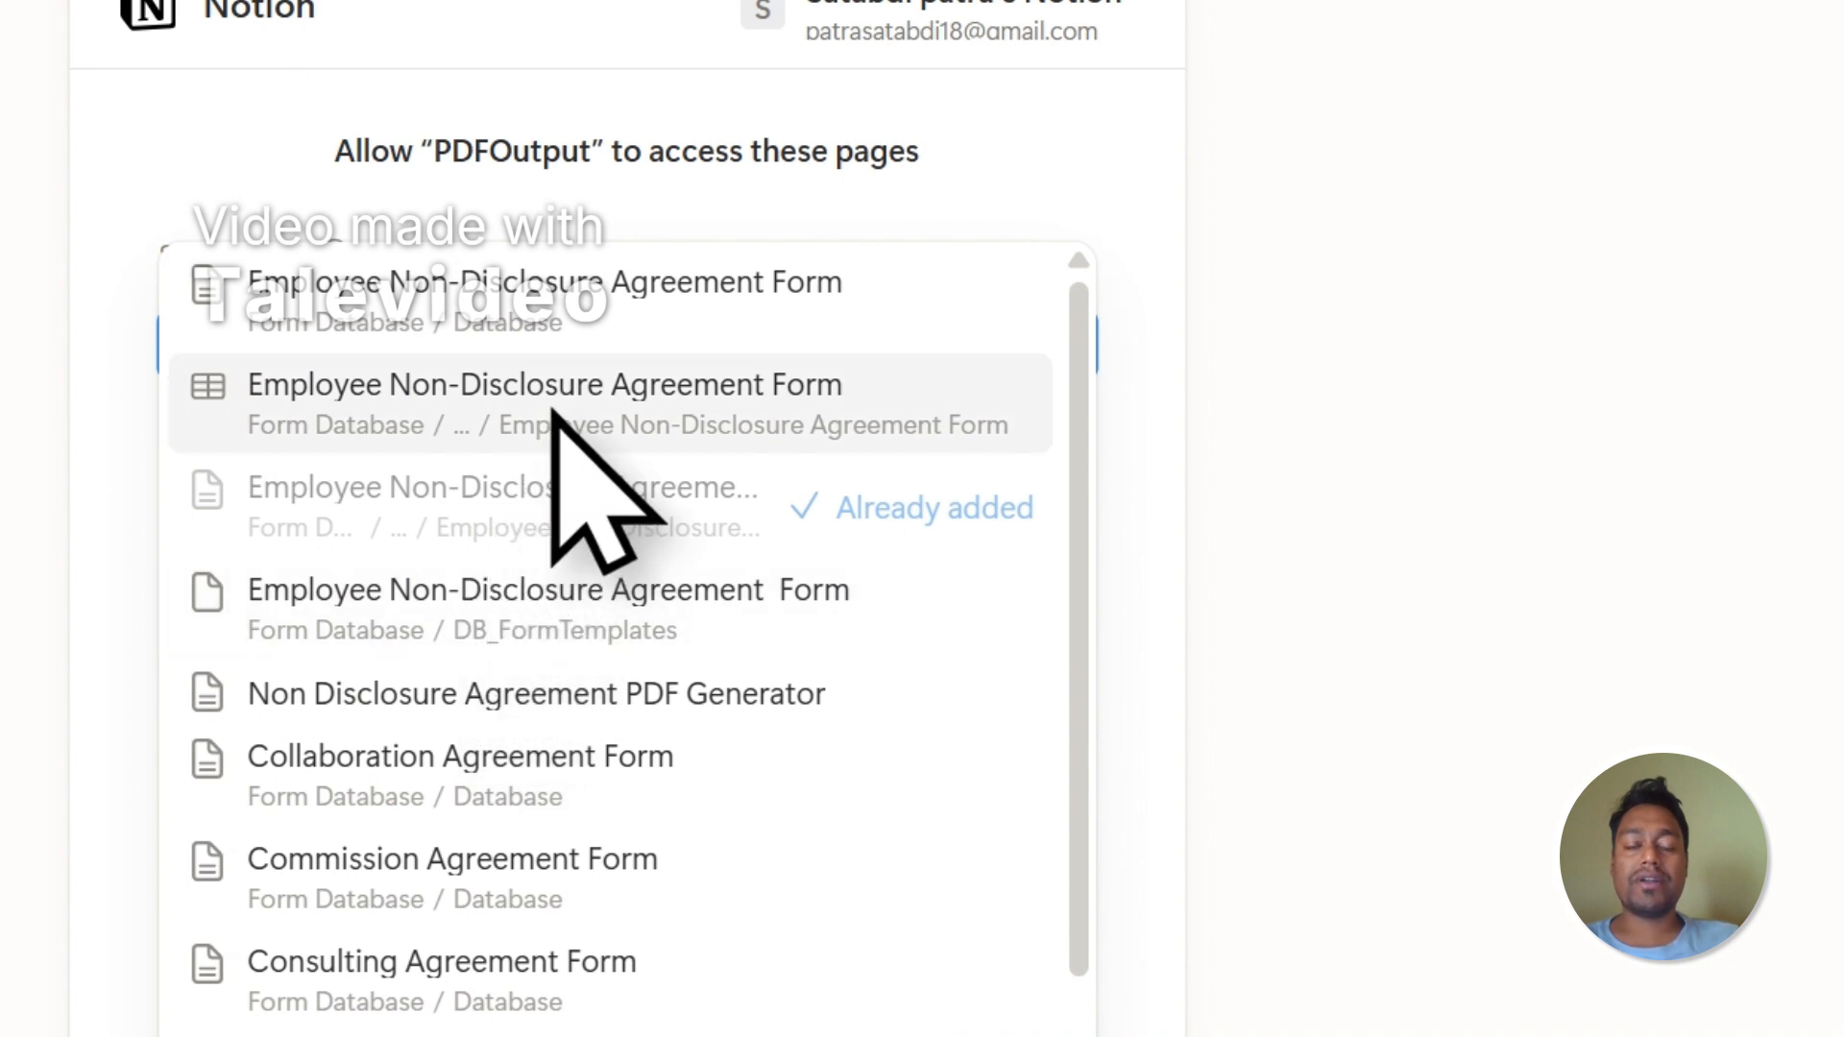
{"action": "left_click", "coordinate": [642, 404]}
{"action": "left_click", "coordinate": [634, 329]}
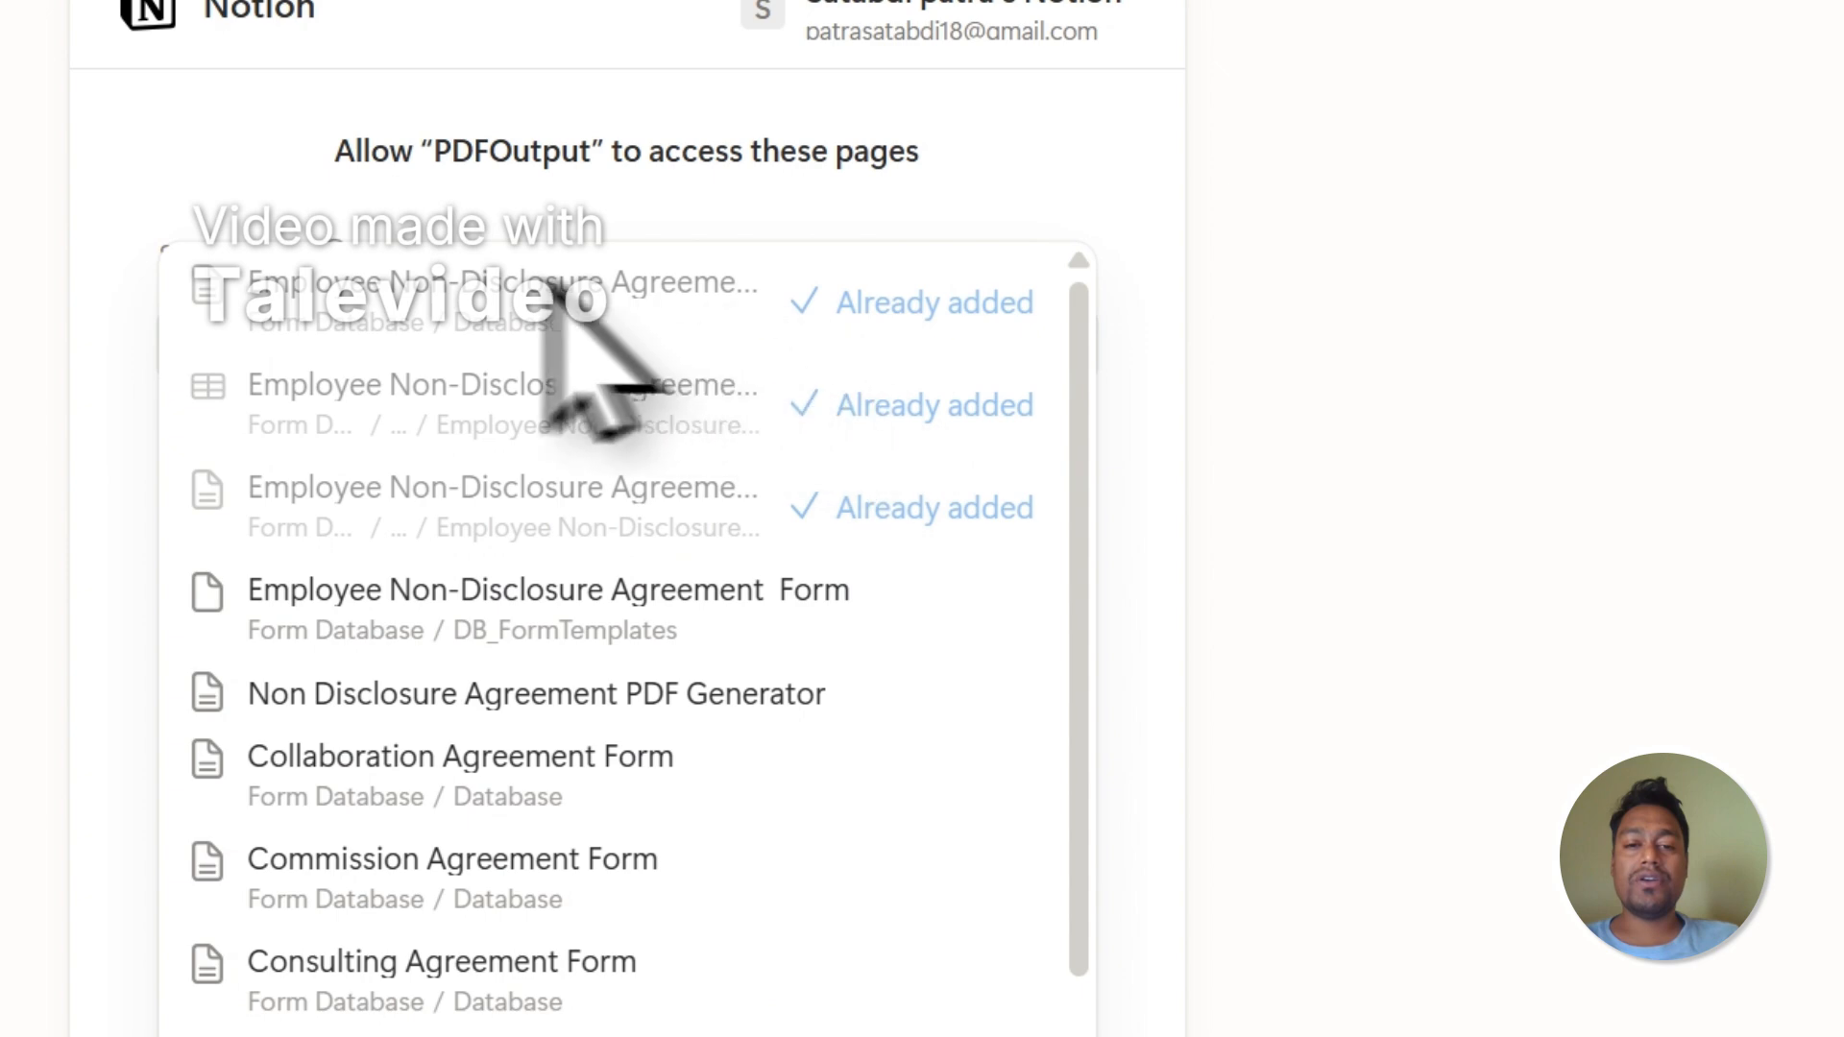
{"action": "left_click", "coordinate": [543, 576]}
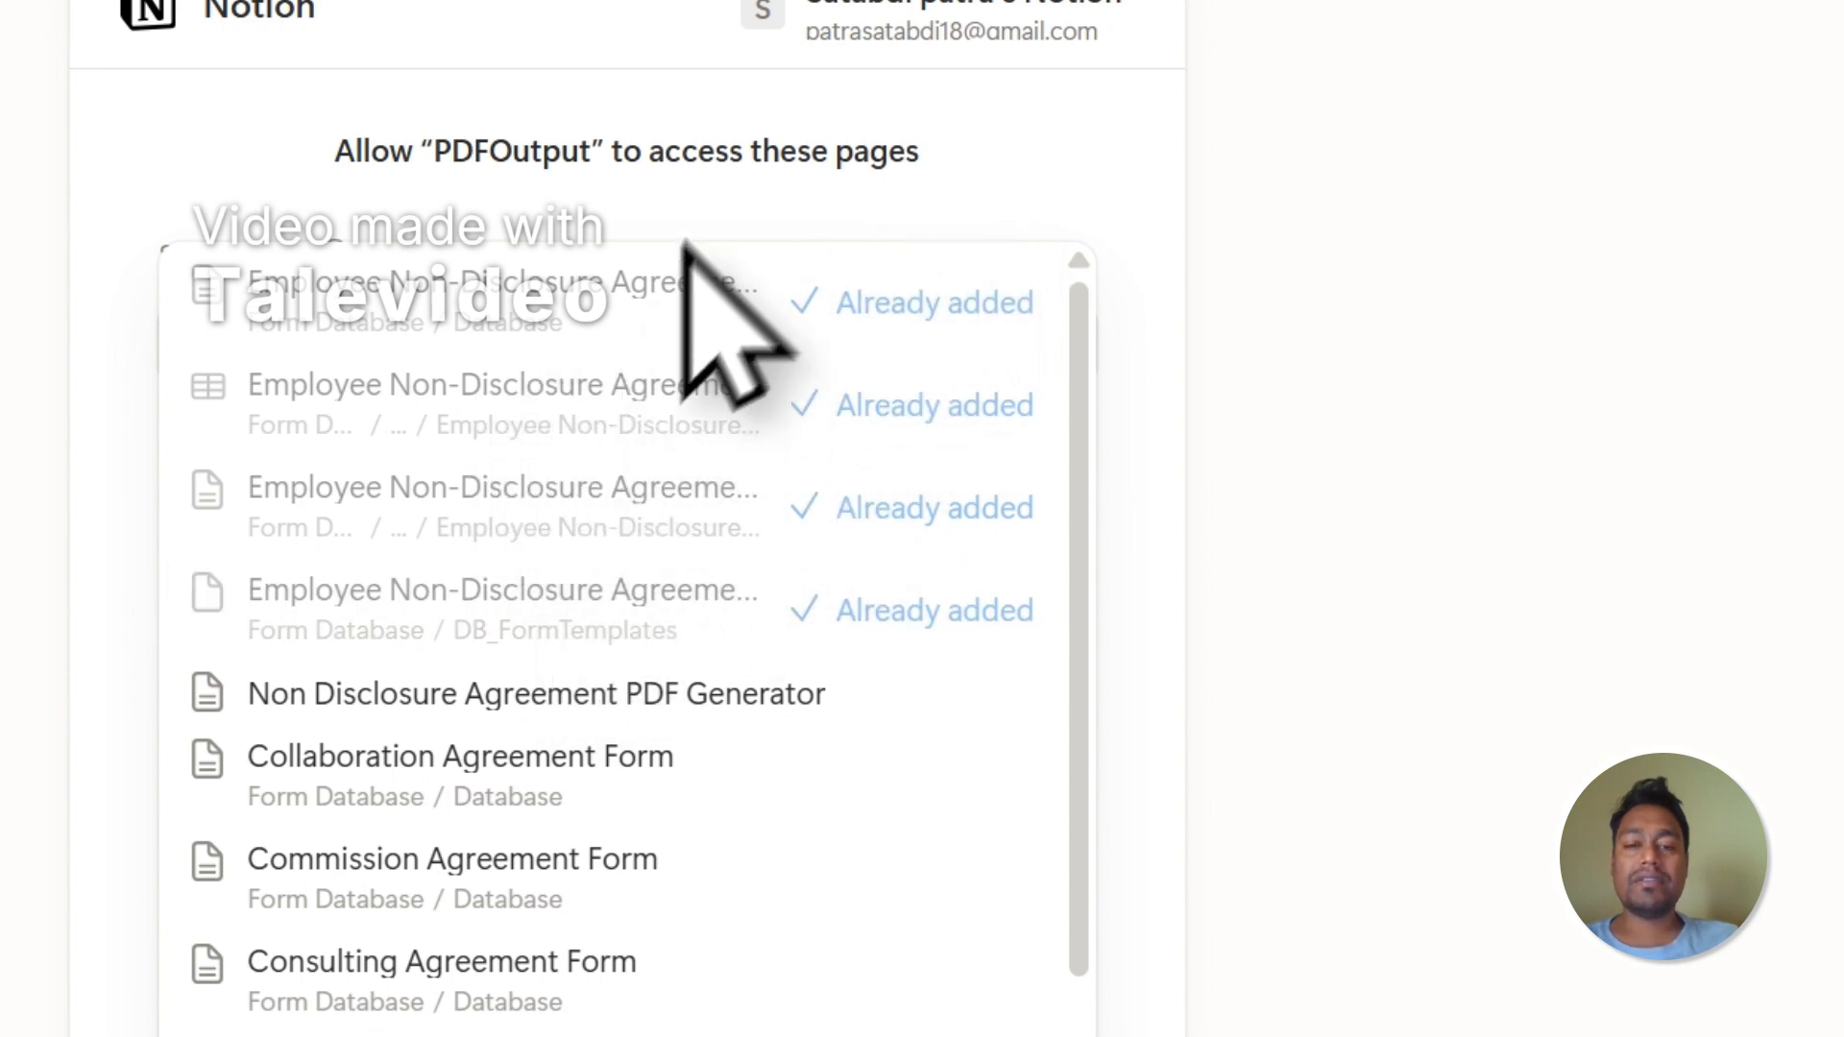
{"action": "left_click", "coordinate": [765, 137]}
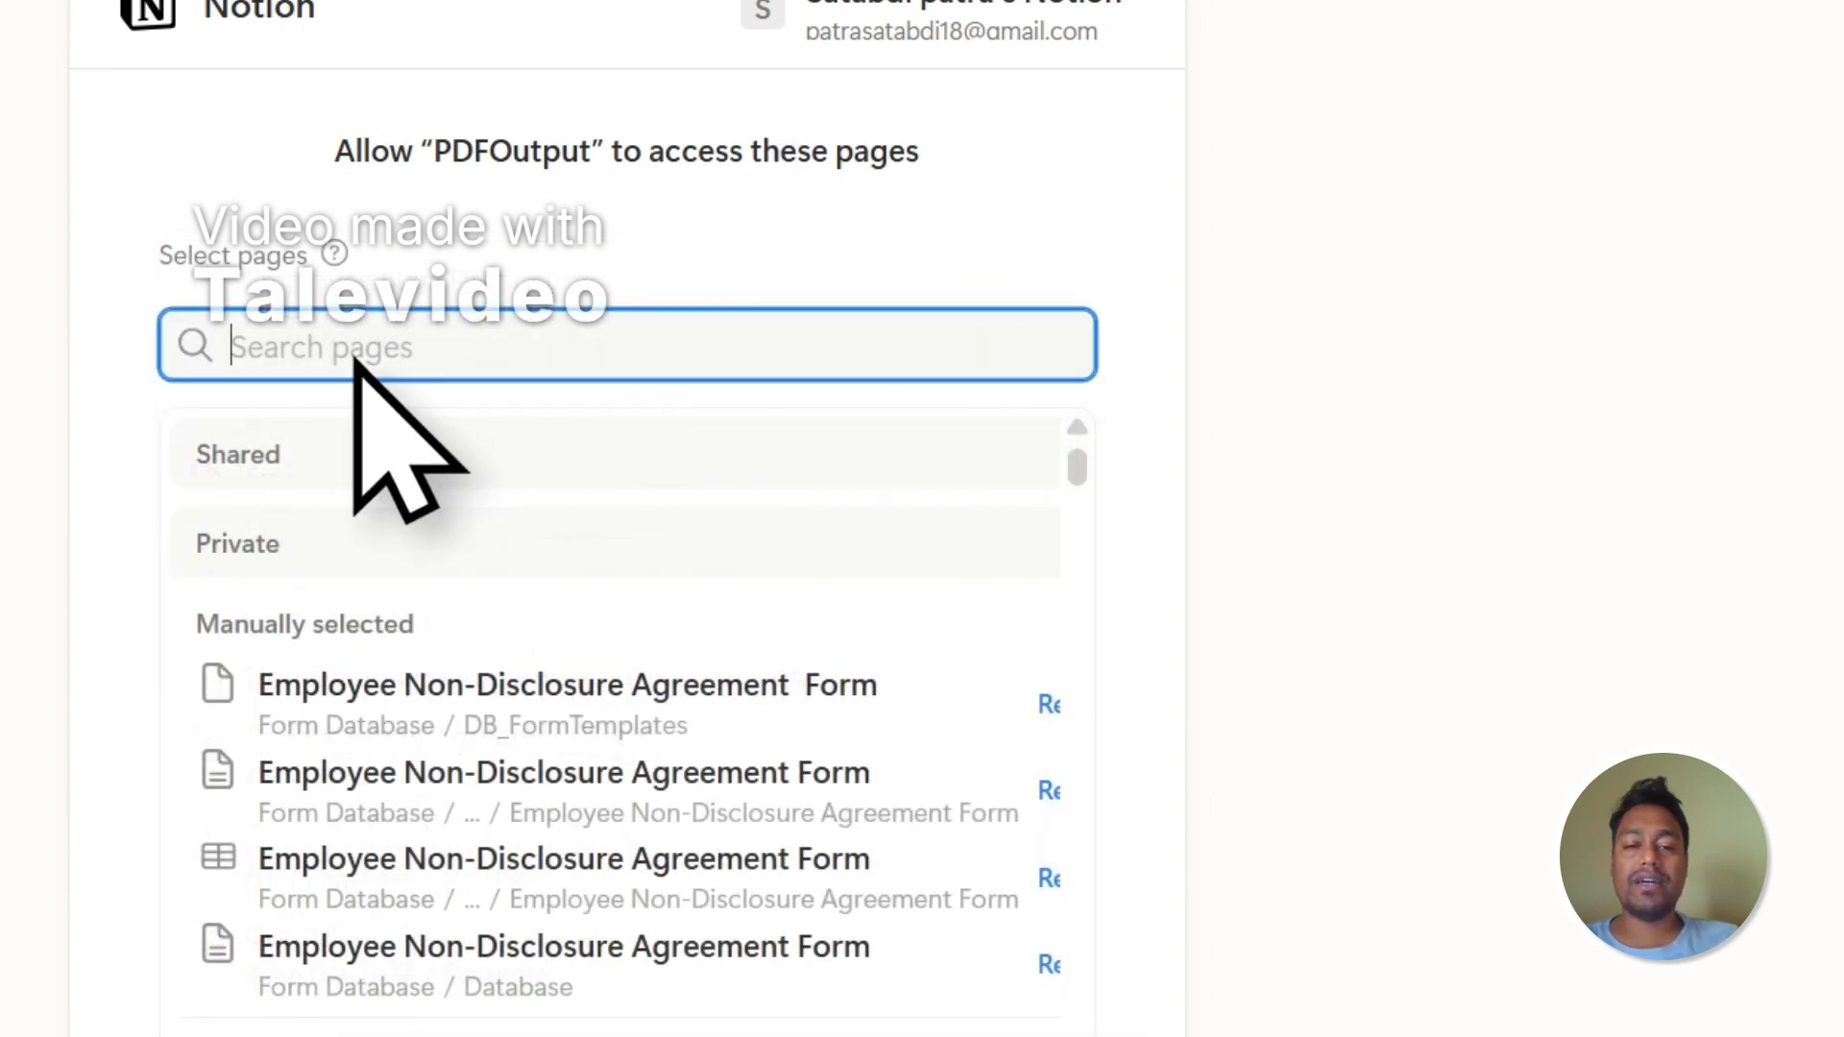
{"action": "scroll", "coordinate": [334, 245], "scroll_direction": "down", "scroll_amount": 1}
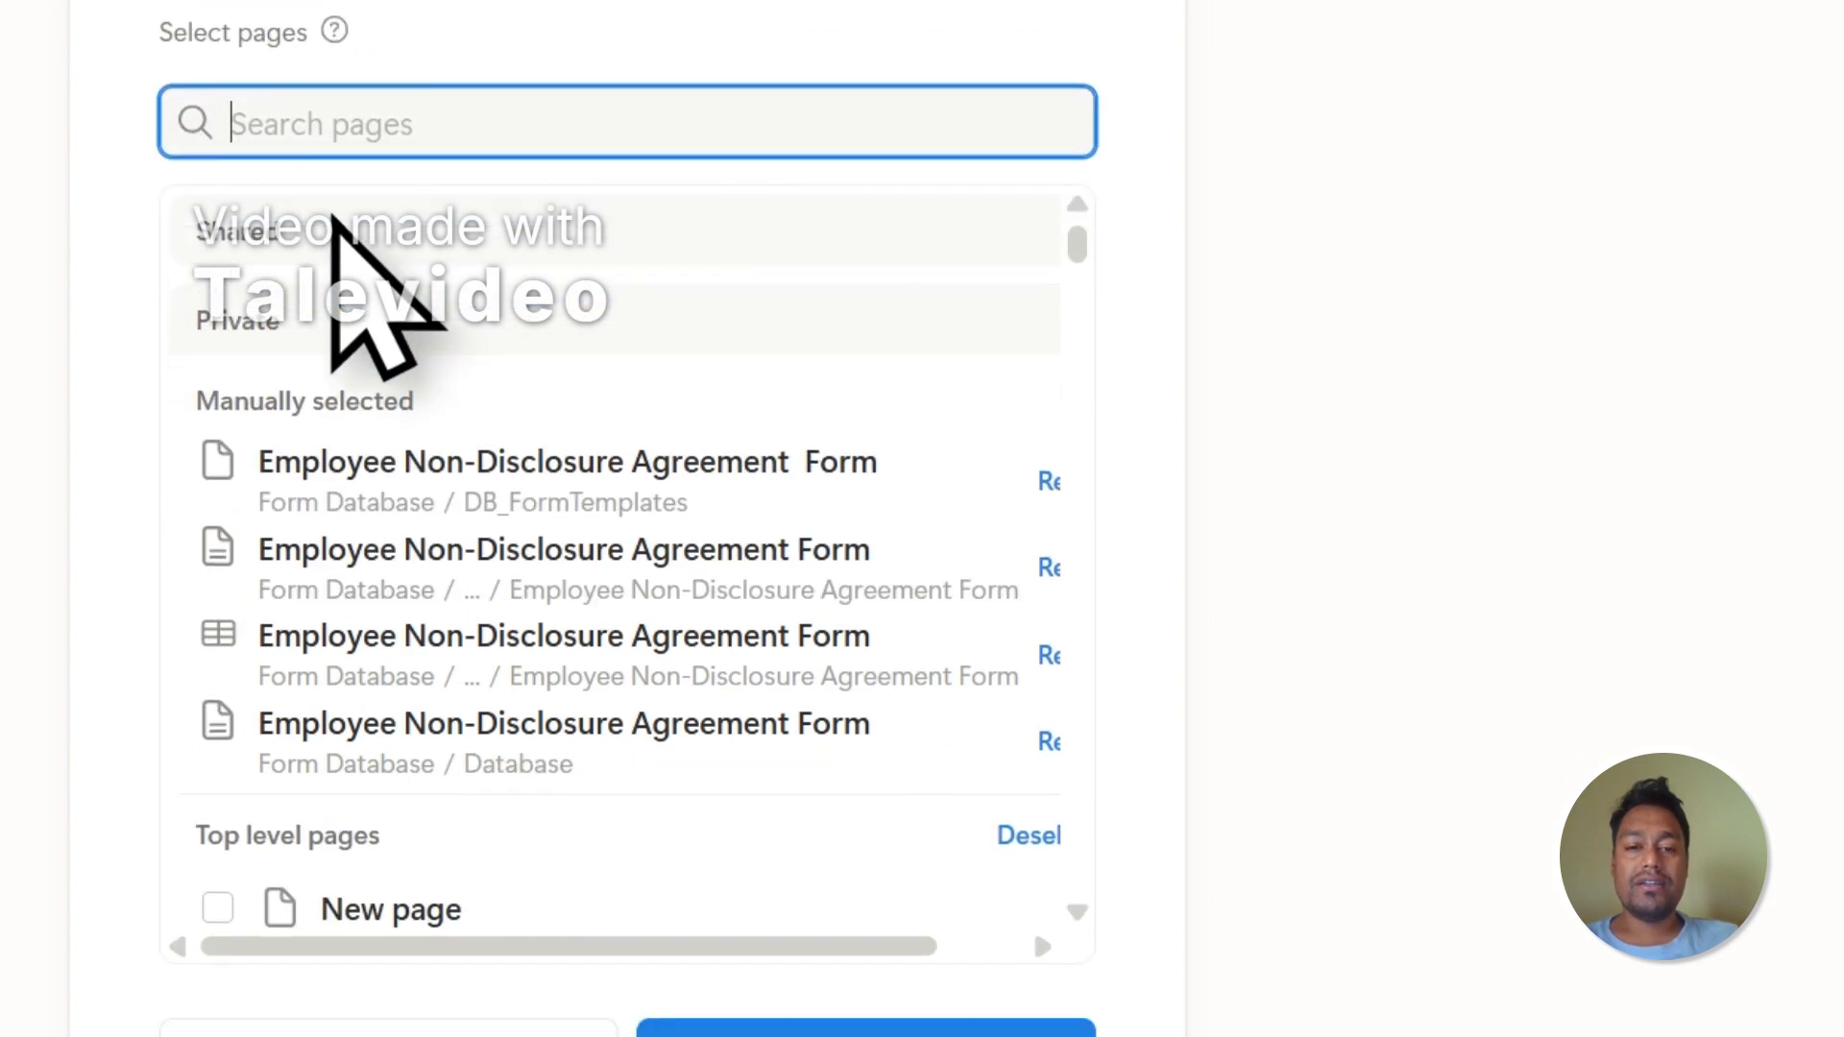
{"action": "scroll", "coordinate": [347, 465], "scroll_direction": "down", "scroll_amount": 1}
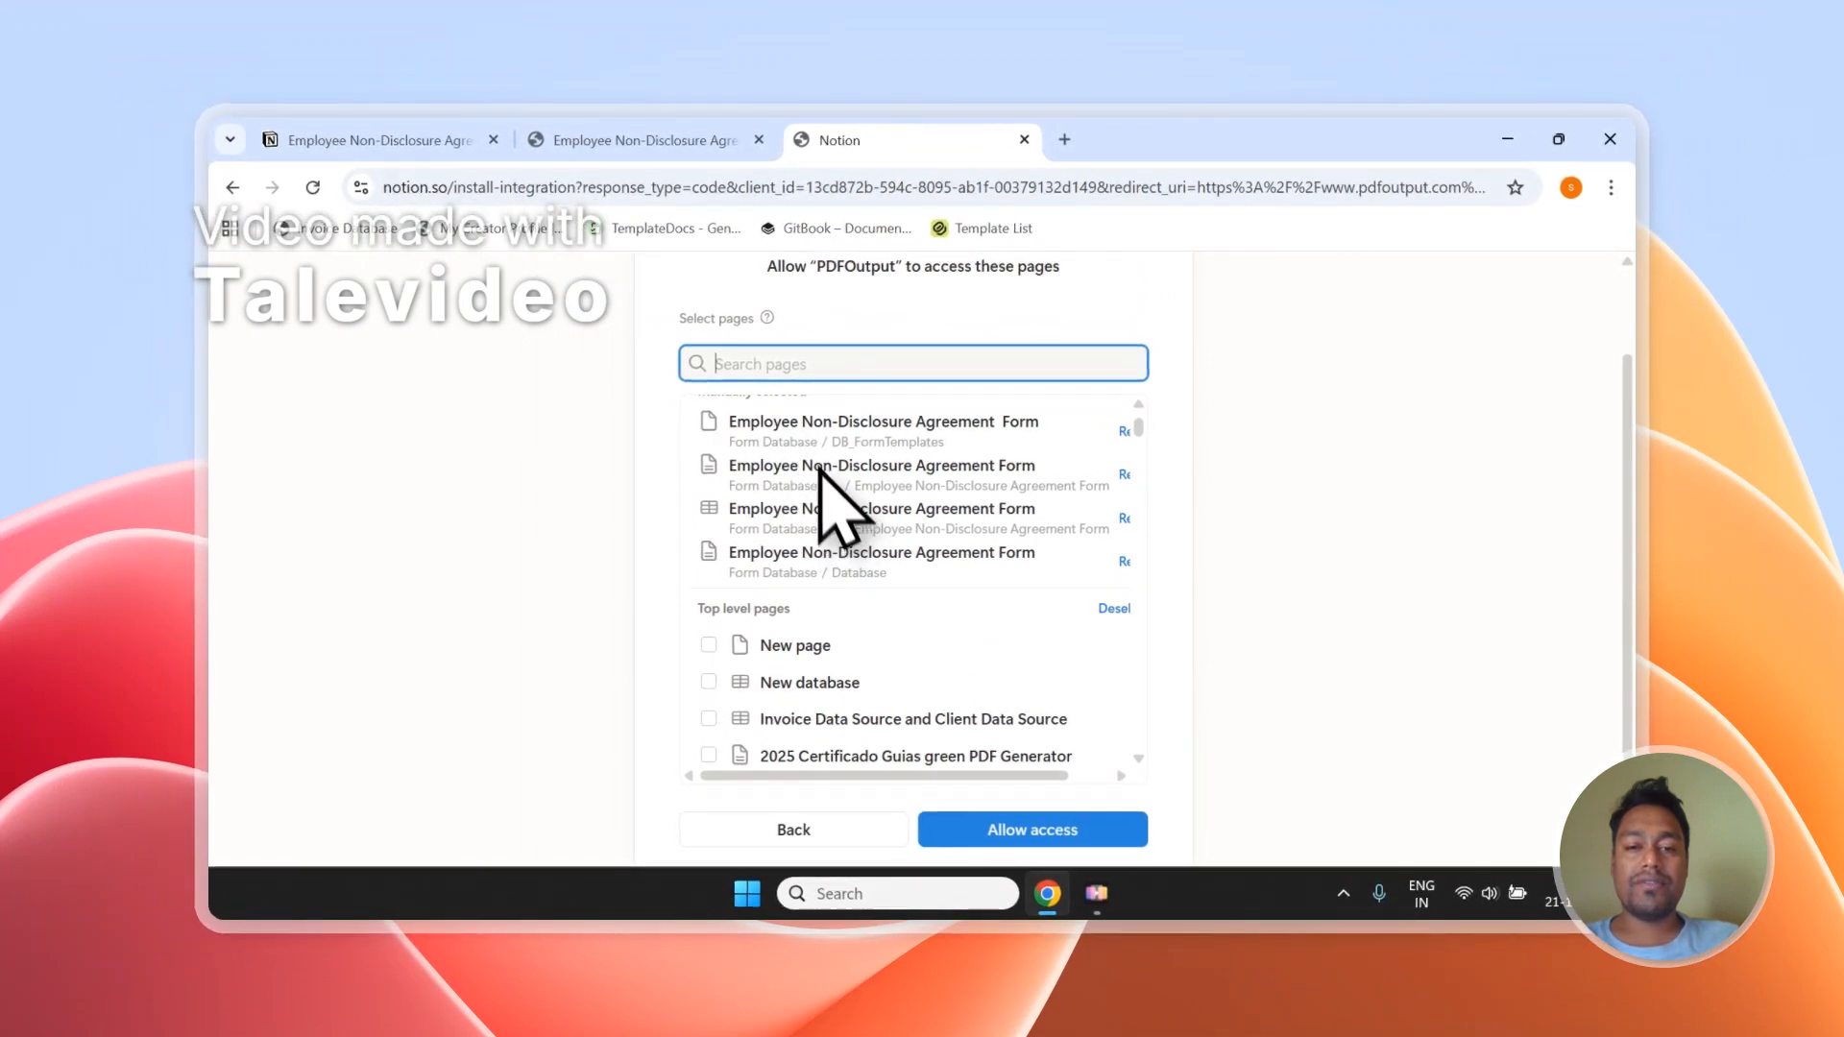
- Review the manually selected form pages and database, and allow PDFOutput to access them
{"action": "scroll", "coordinate": [839, 444], "scroll_direction": "down", "scroll_amount": 3}
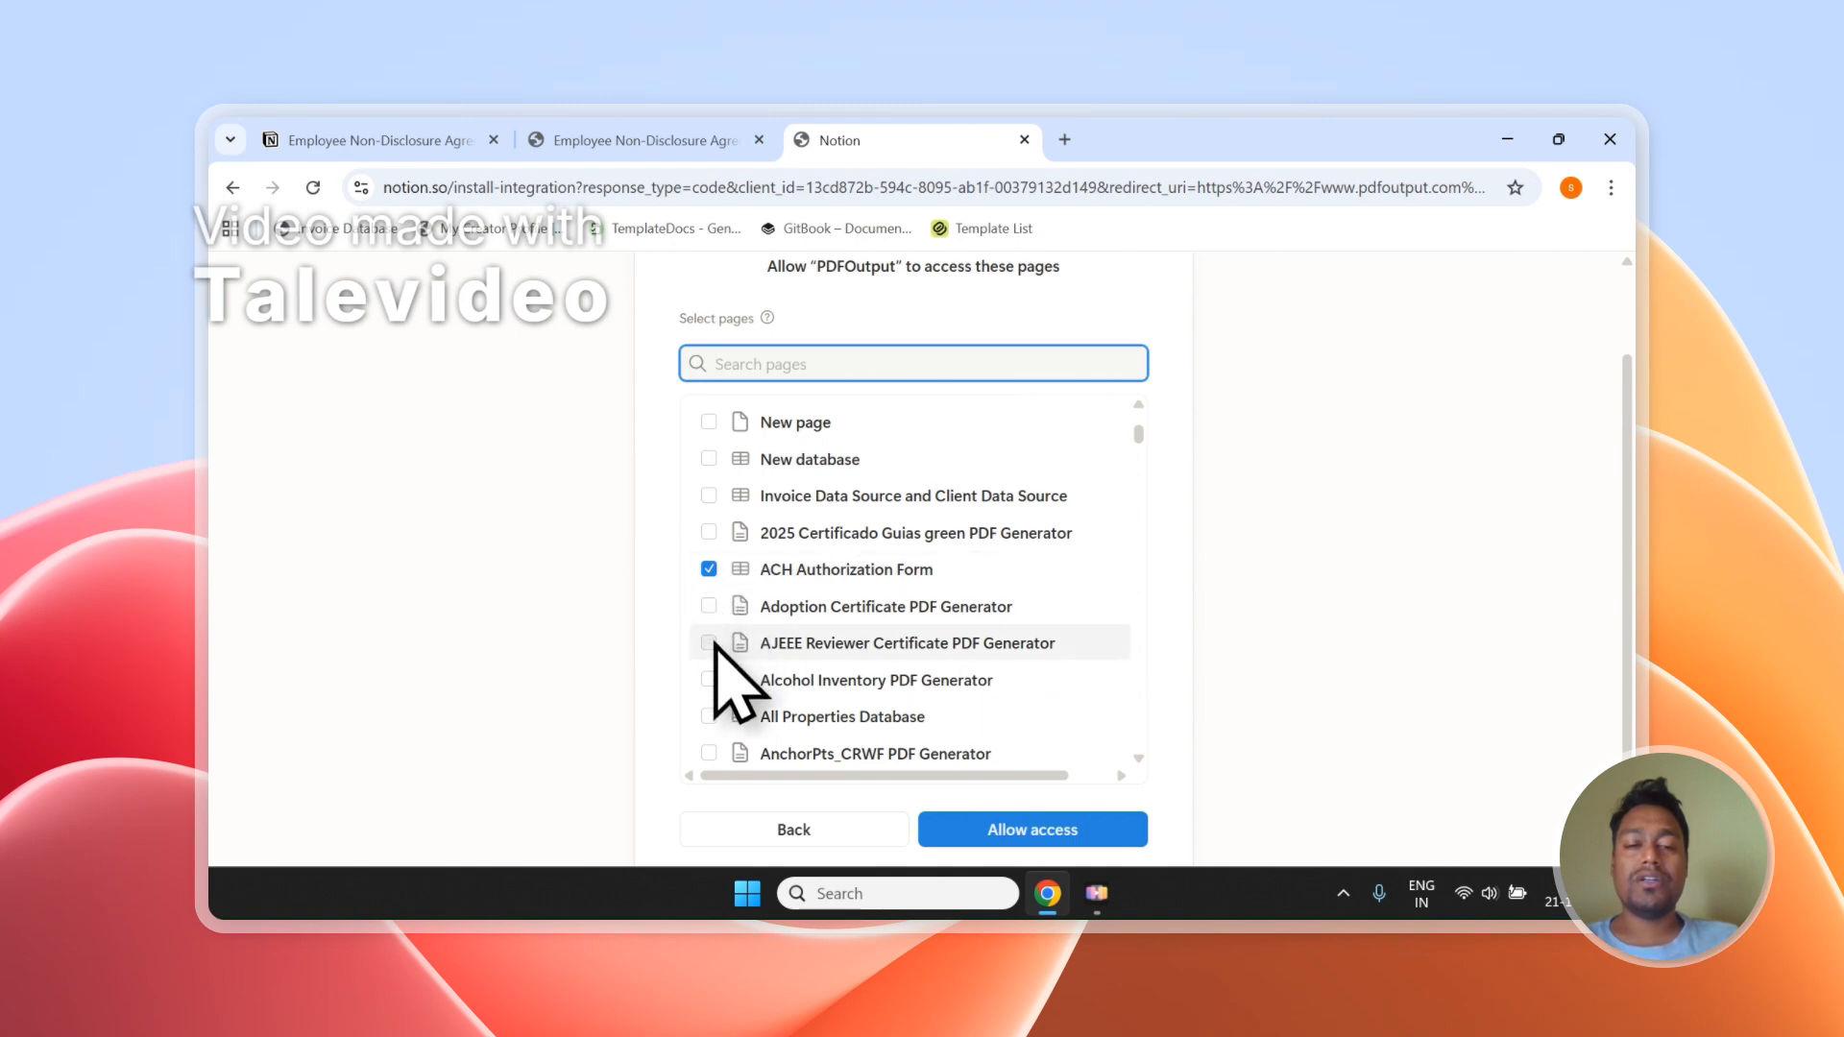
{"action": "scroll", "coordinate": [918, 494], "scroll_direction": "up", "scroll_amount": 1}
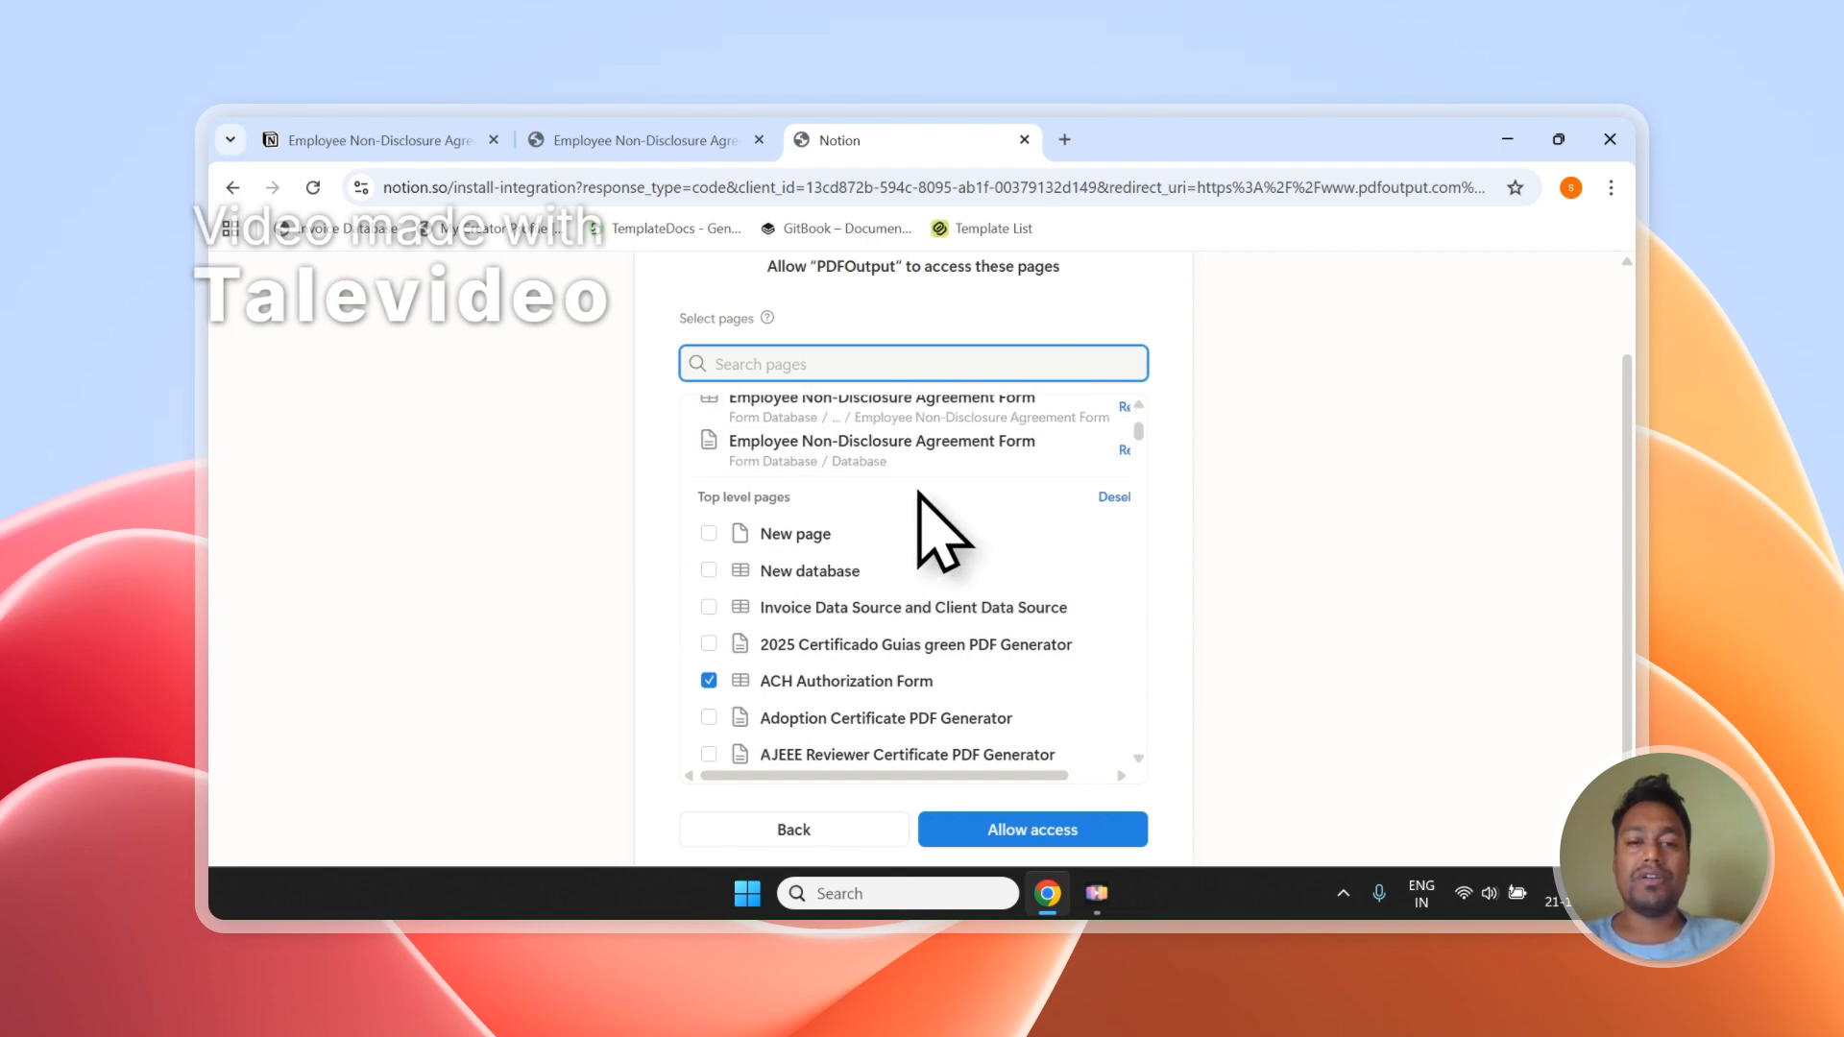
{"action": "scroll", "coordinate": [918, 493], "scroll_direction": "up", "scroll_amount": 2}
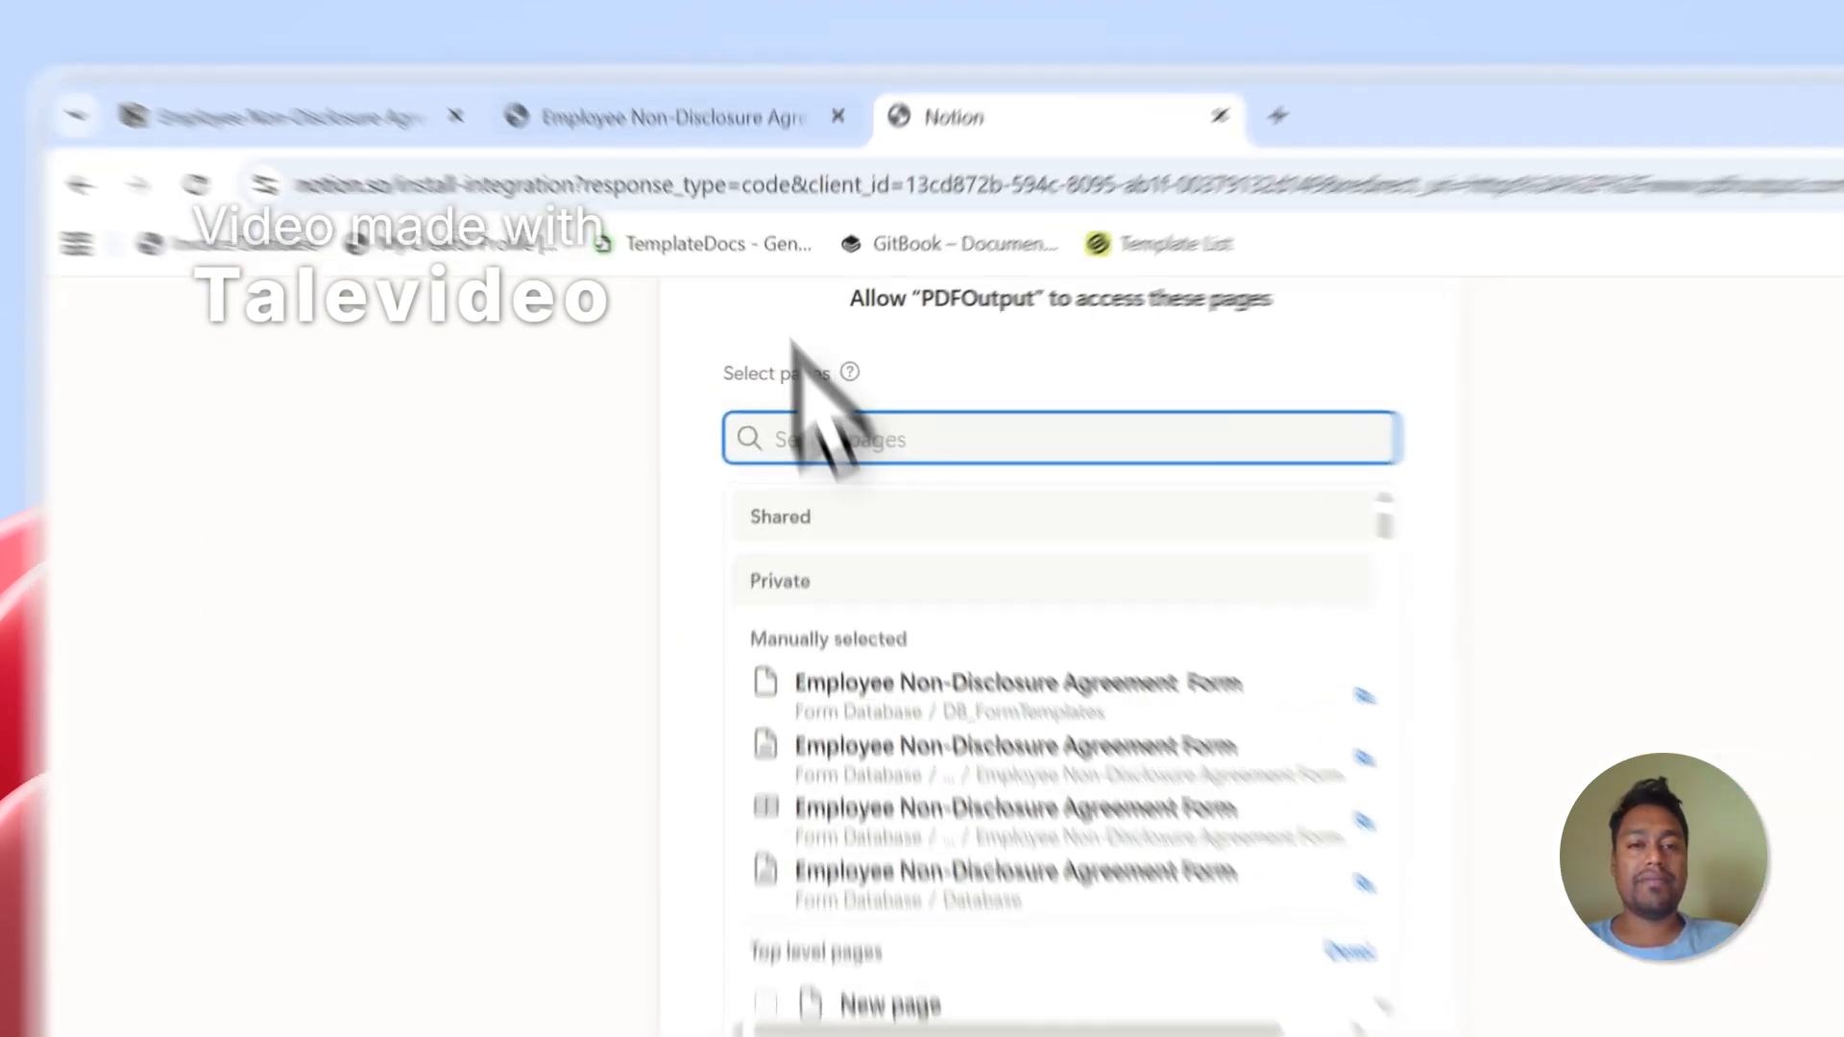
{"action": "left_click", "coordinate": [647, 140]}
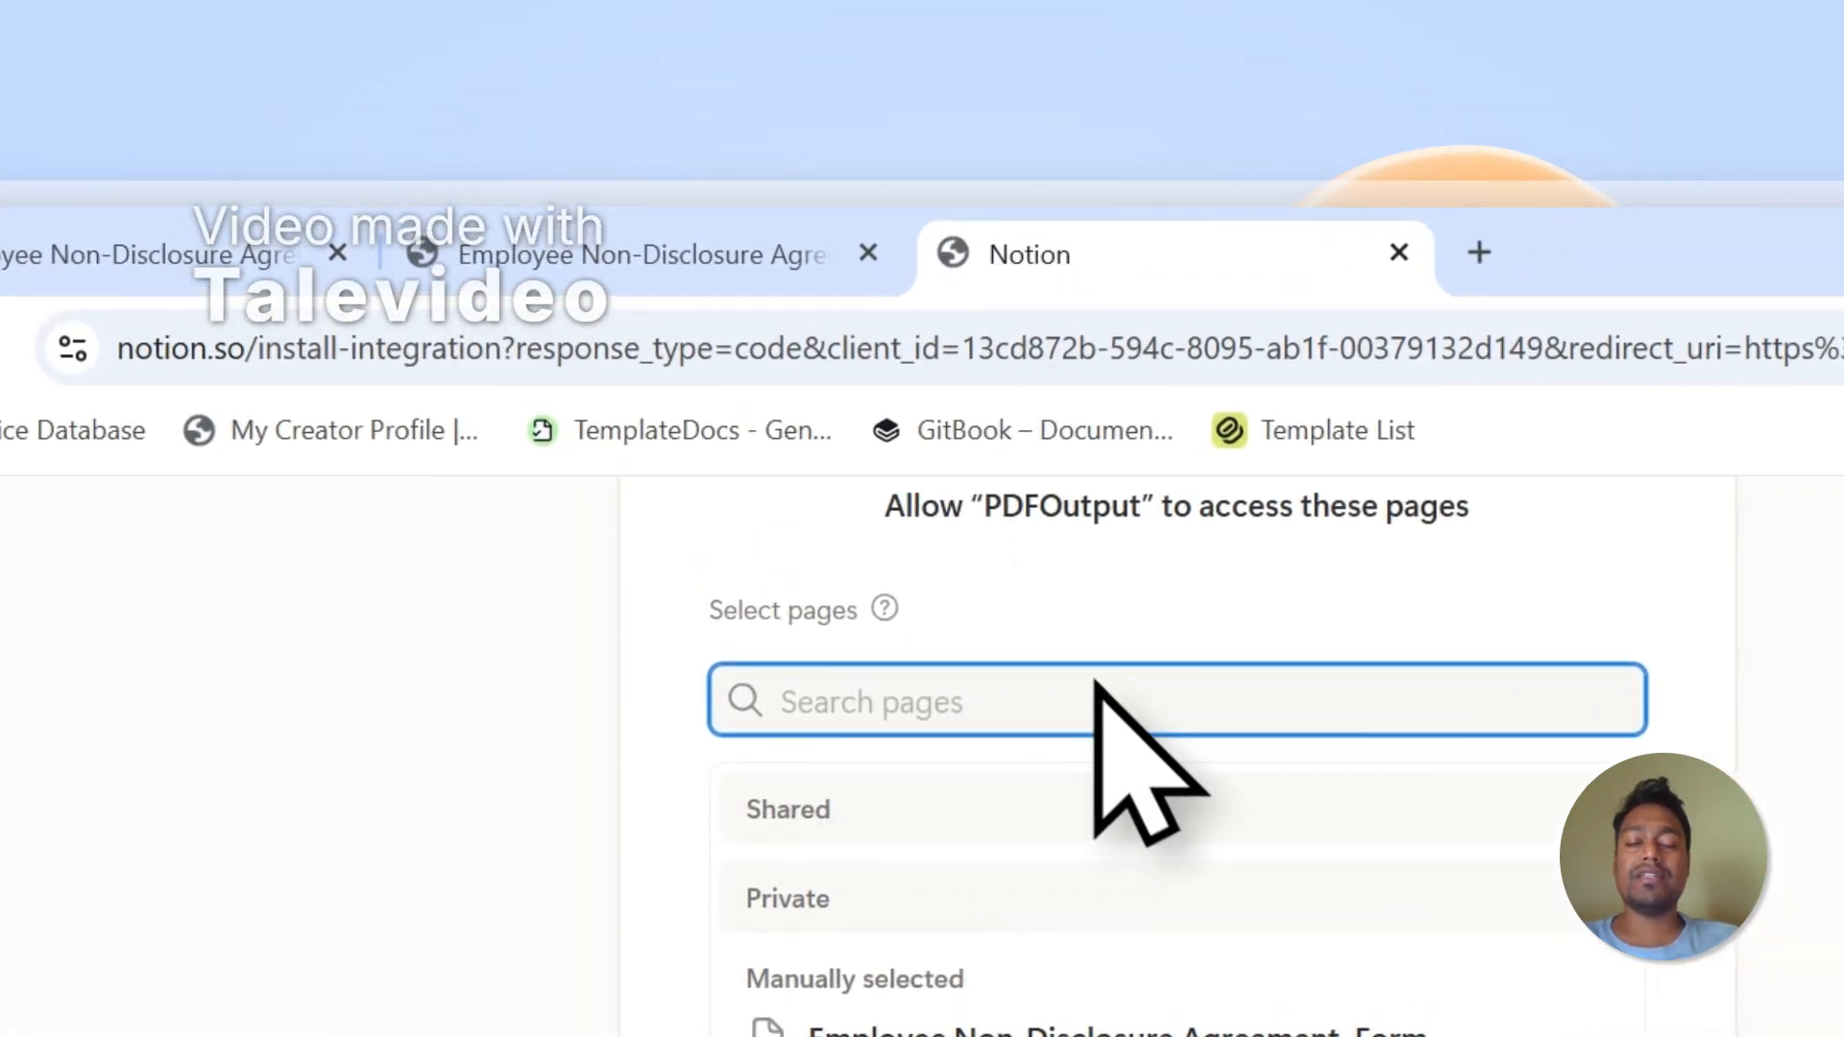
{"action": "left_click", "coordinate": [581, 273]}
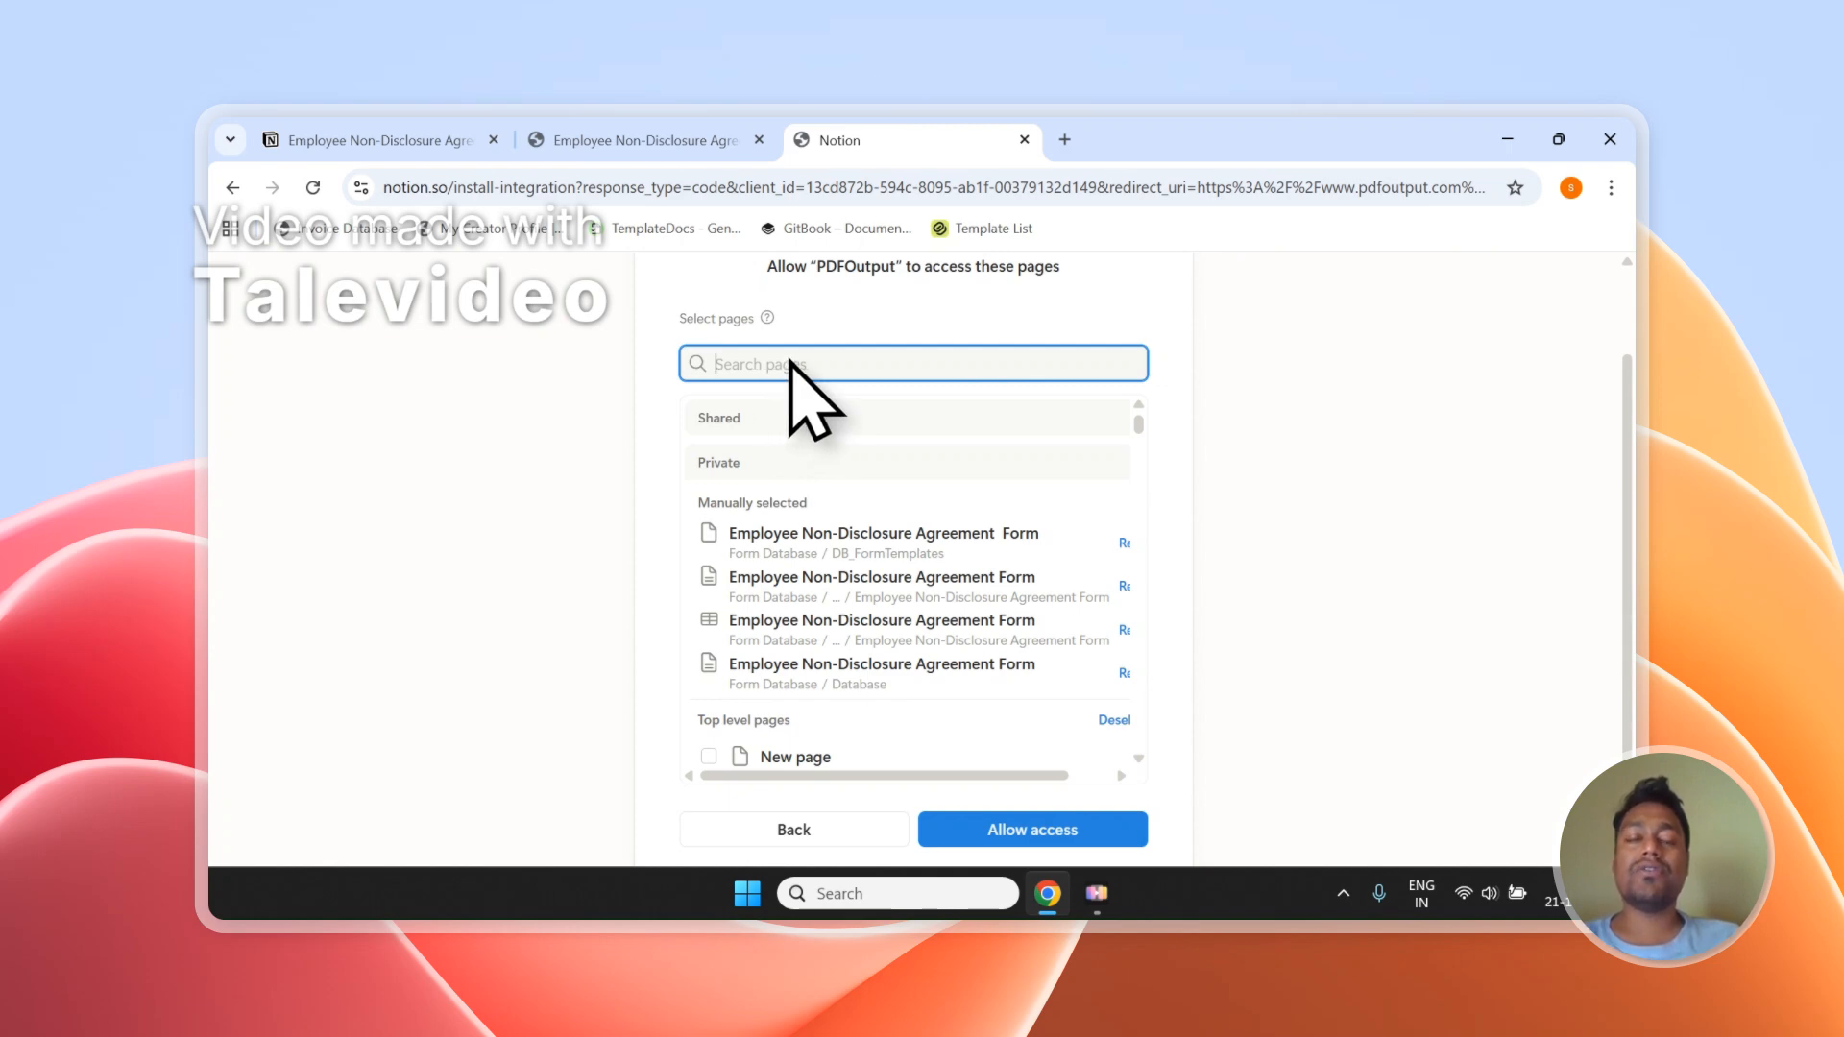
{"action": "scroll", "coordinate": [978, 500], "scroll_direction": "down", "scroll_amount": 1}
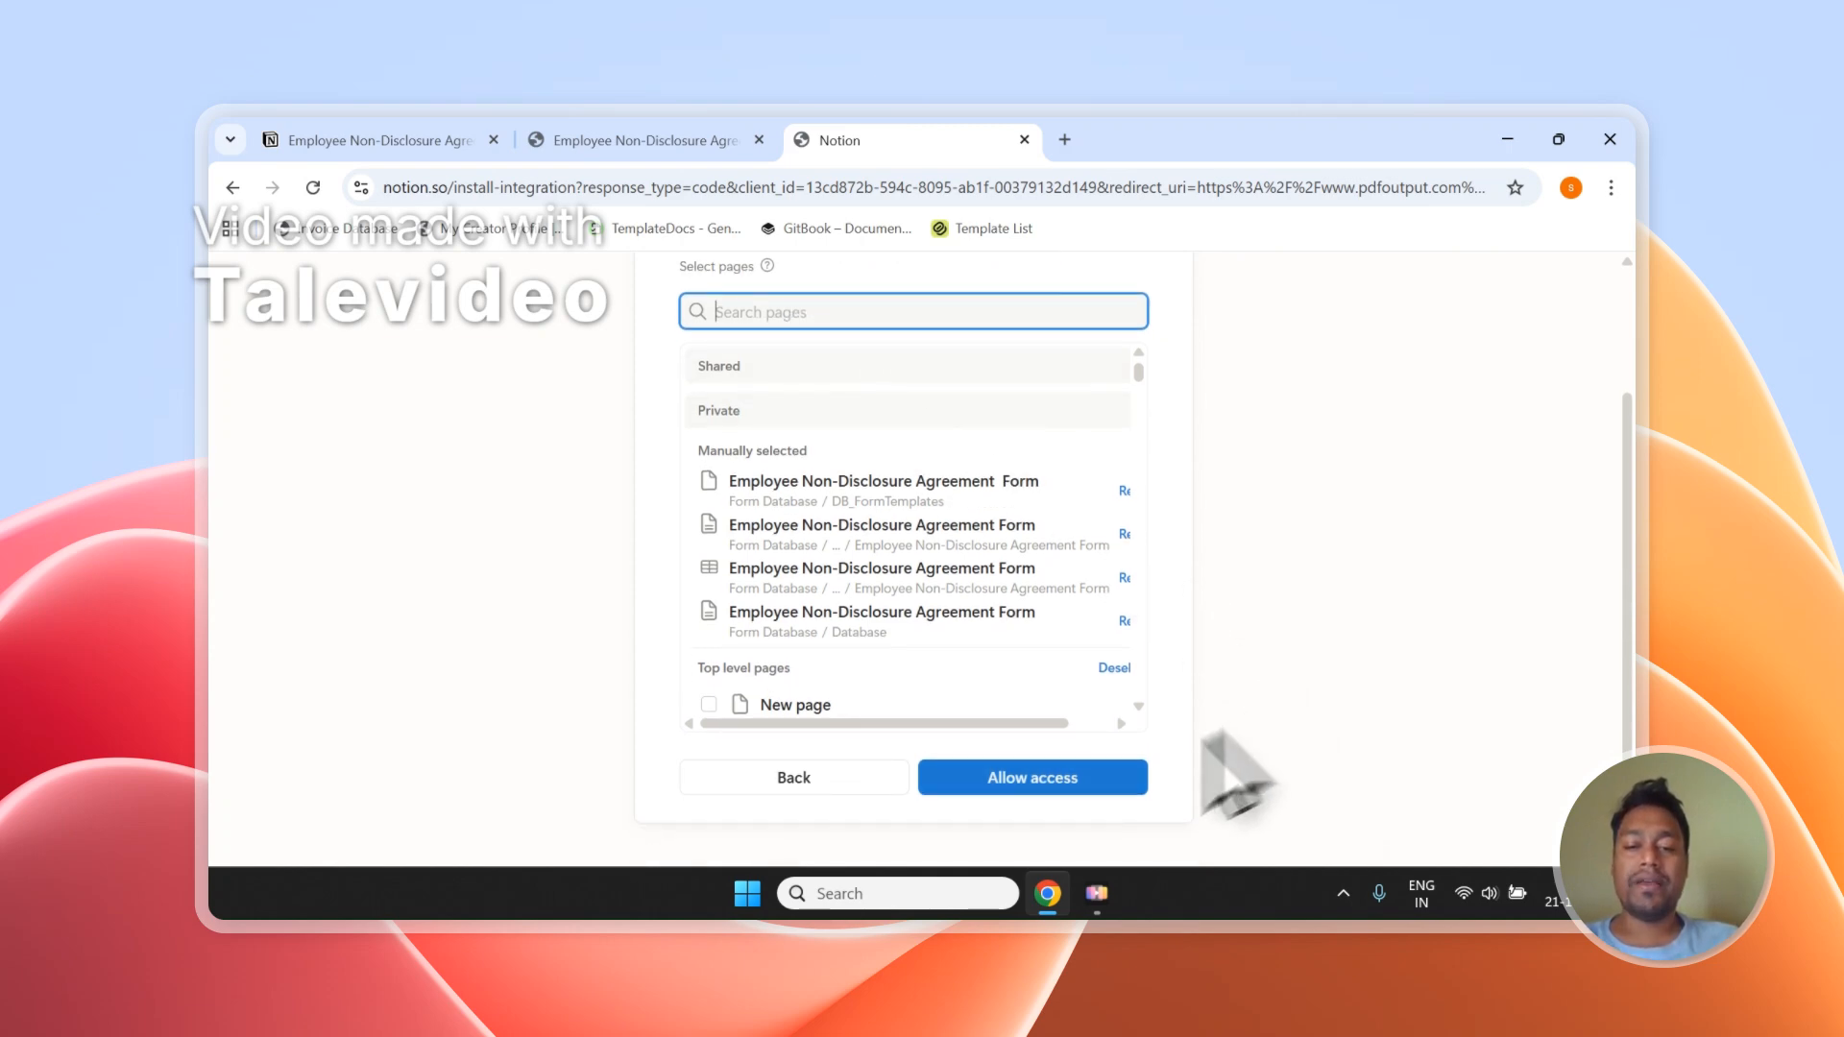
{"action": "left_click", "coordinate": [1097, 776]}
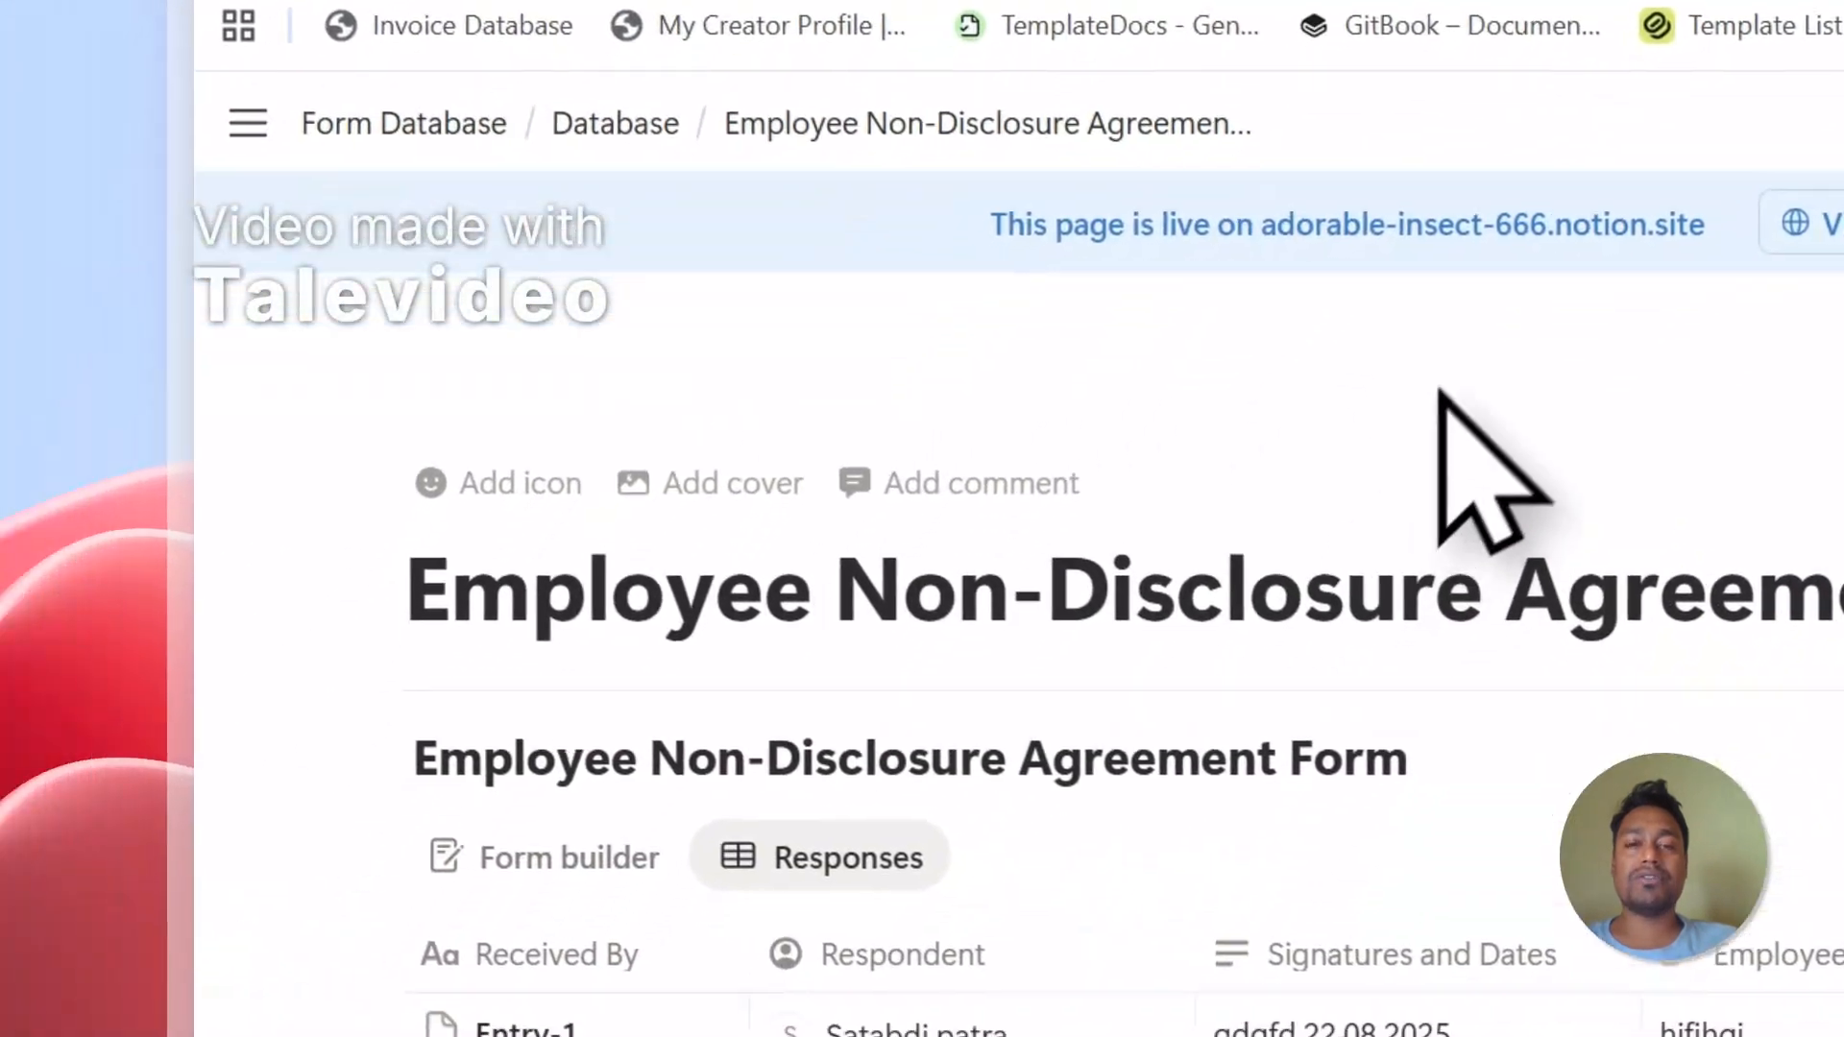
- Select Employee Non-Disclosure Agreement Form as PDFOutput's Notion database and compare its listed properties with the columns of the Notion Responses table
{"action": "left_click", "coordinate": [1330, 209]}
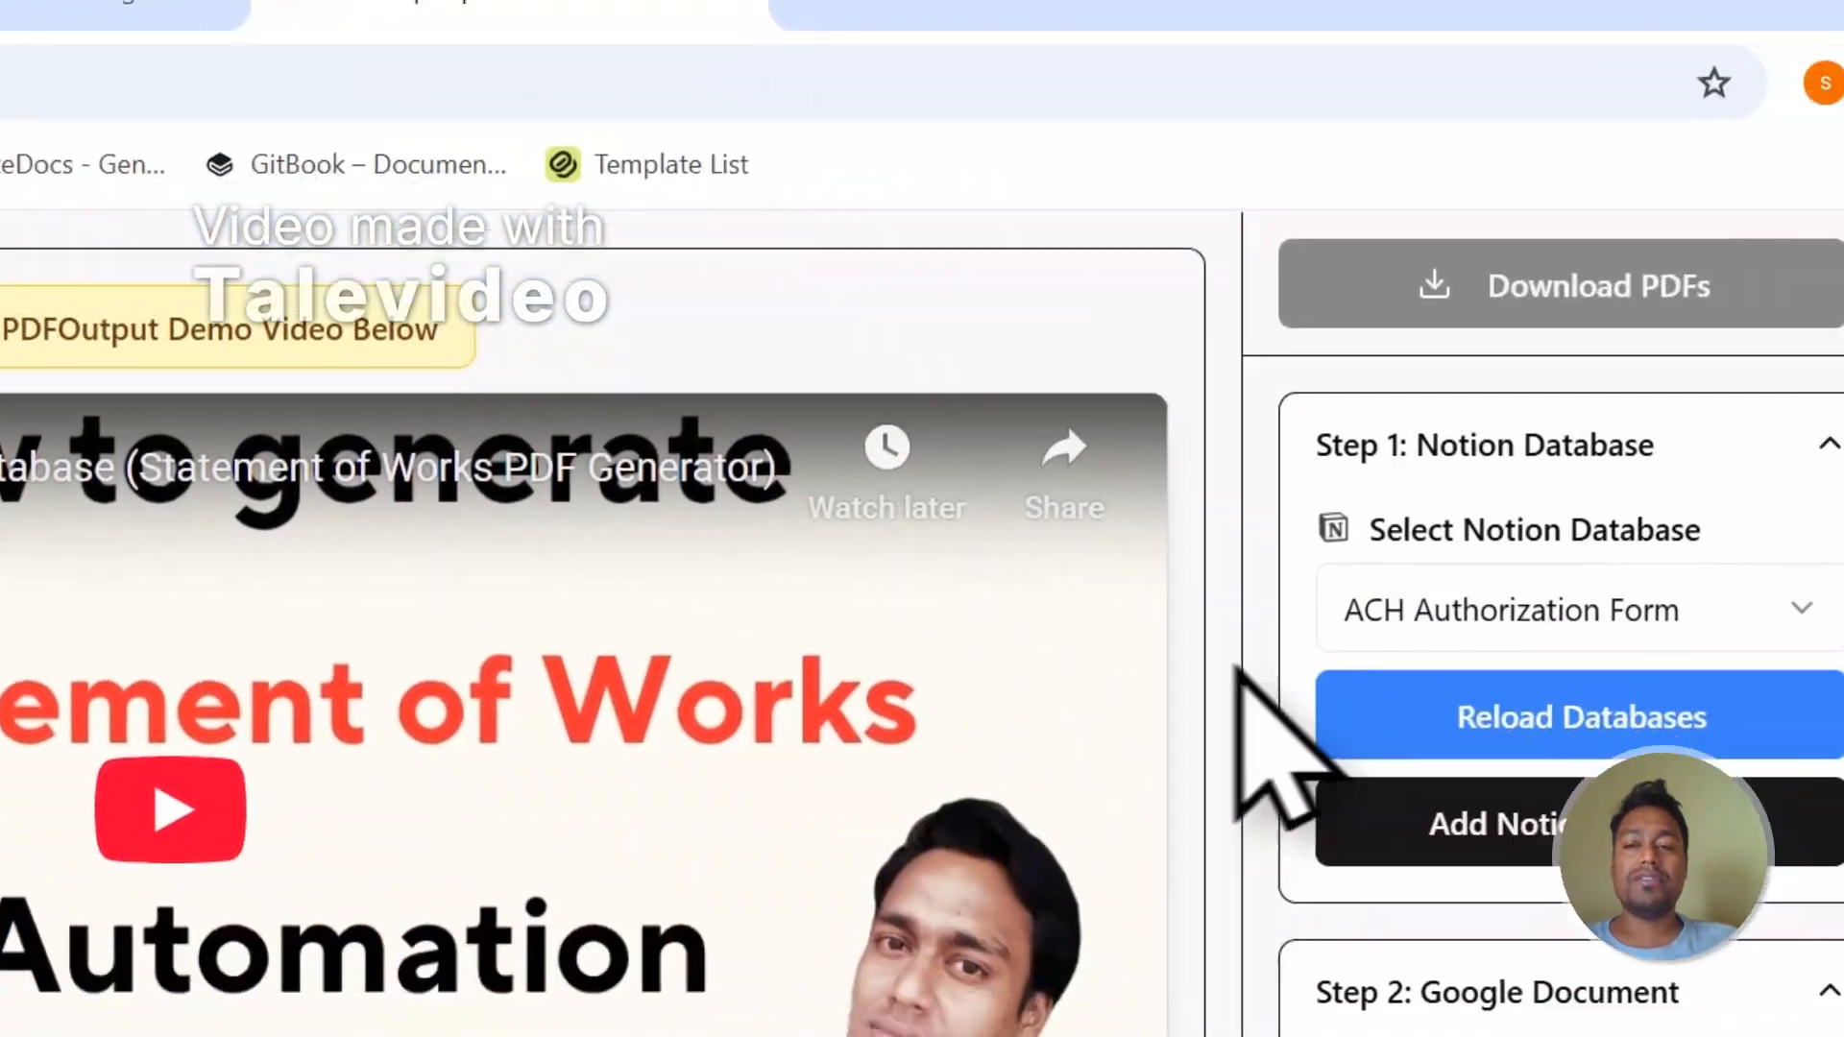
{"action": "left_click", "coordinate": [1157, 499]}
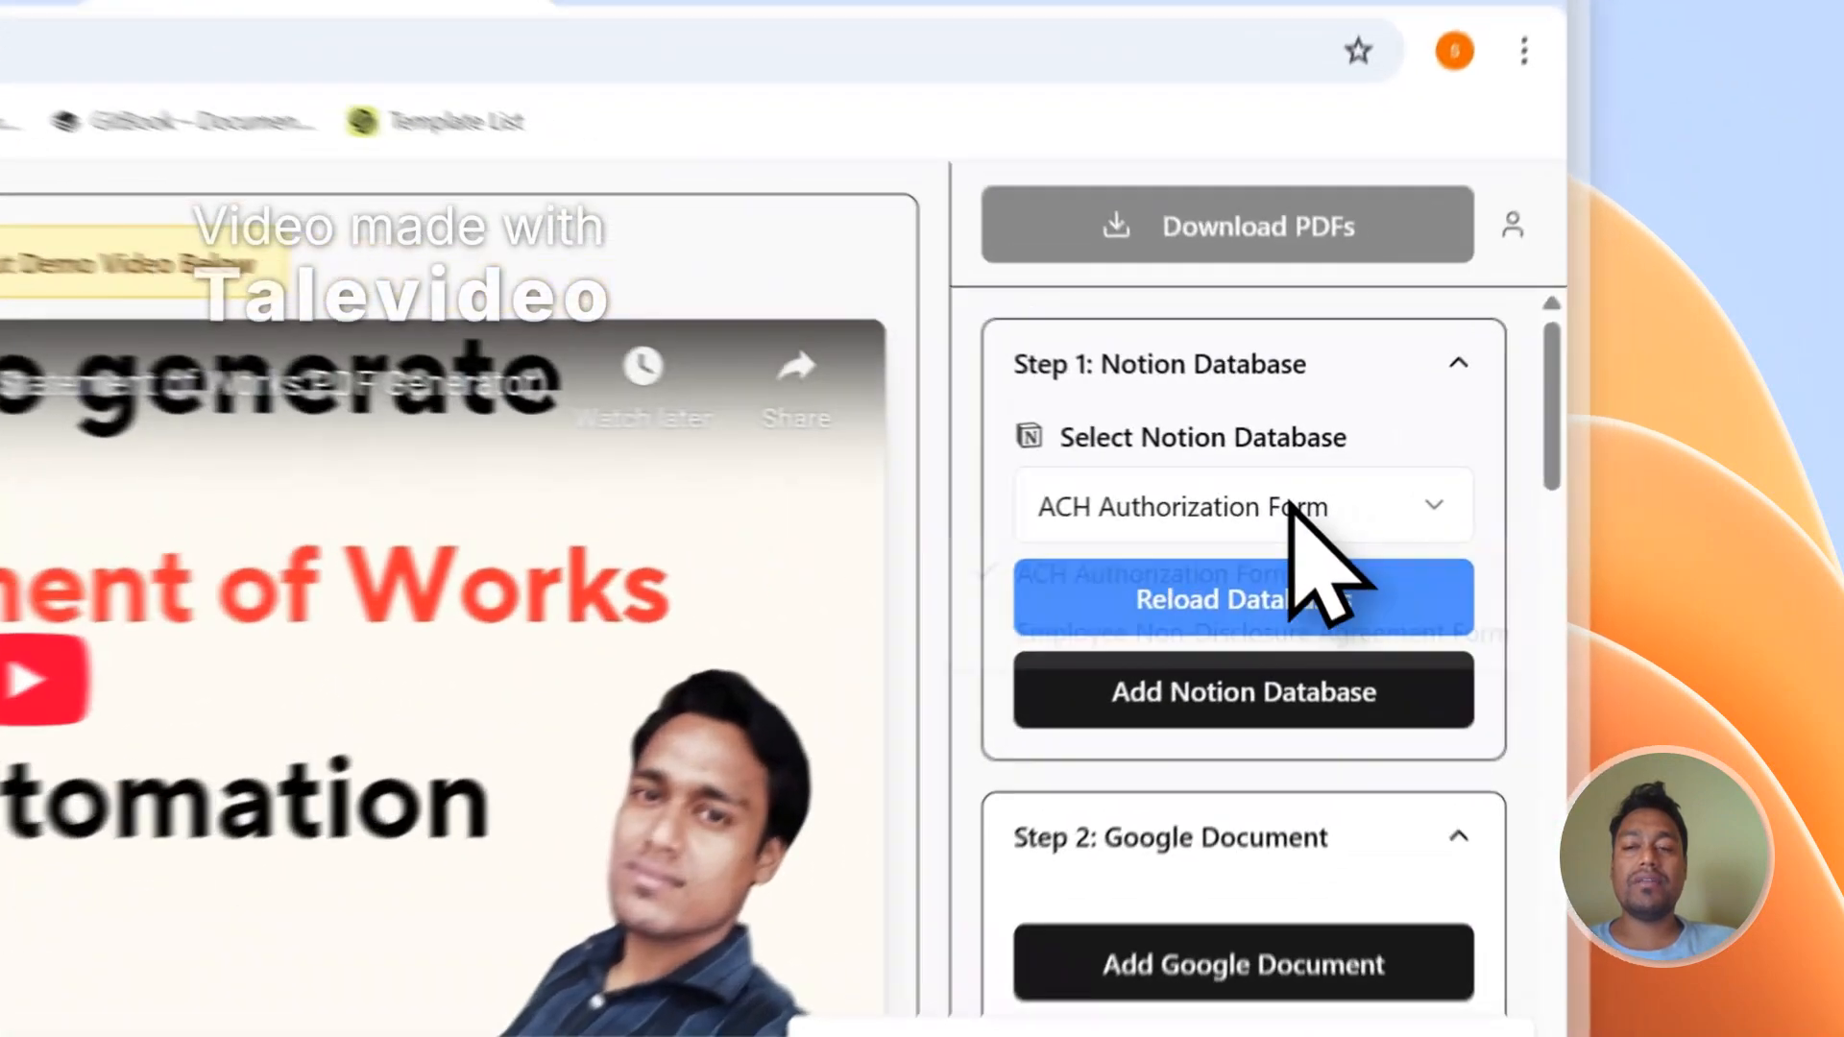
{"action": "left_click", "coordinate": [1479, 451]}
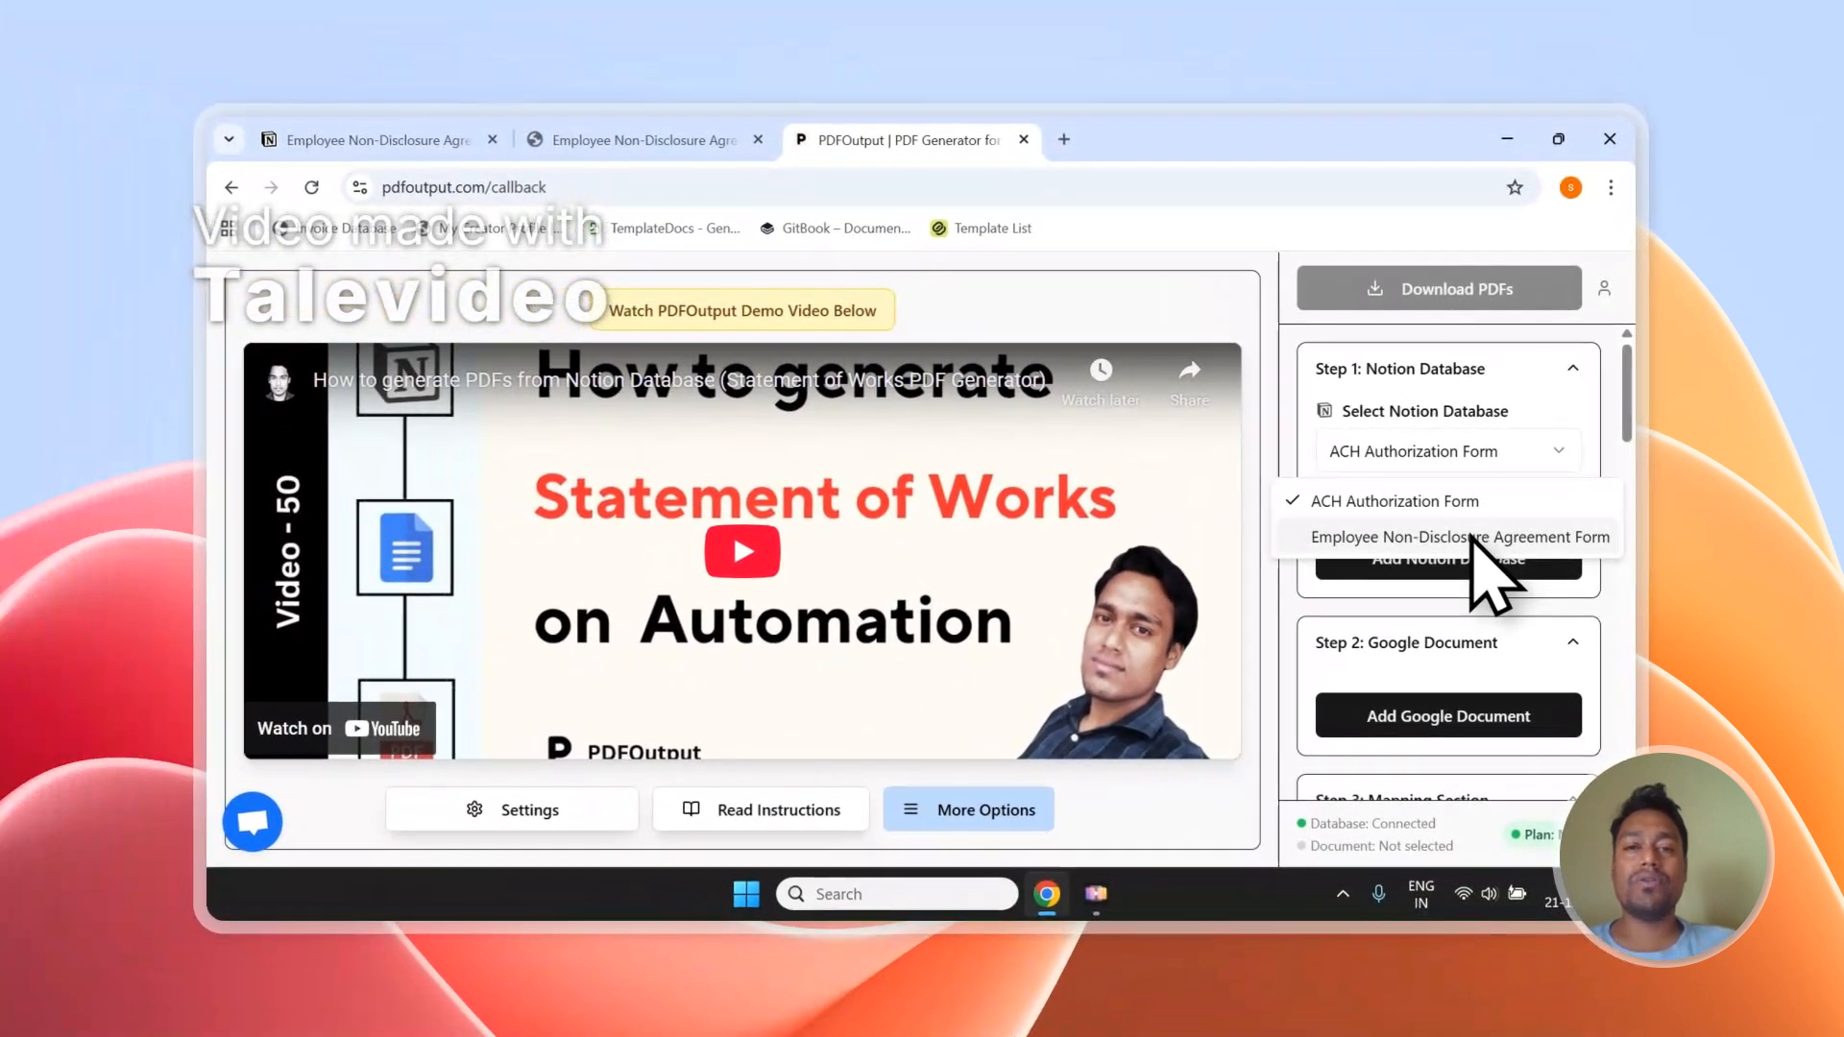
{"action": "left_click", "coordinate": [1393, 501]}
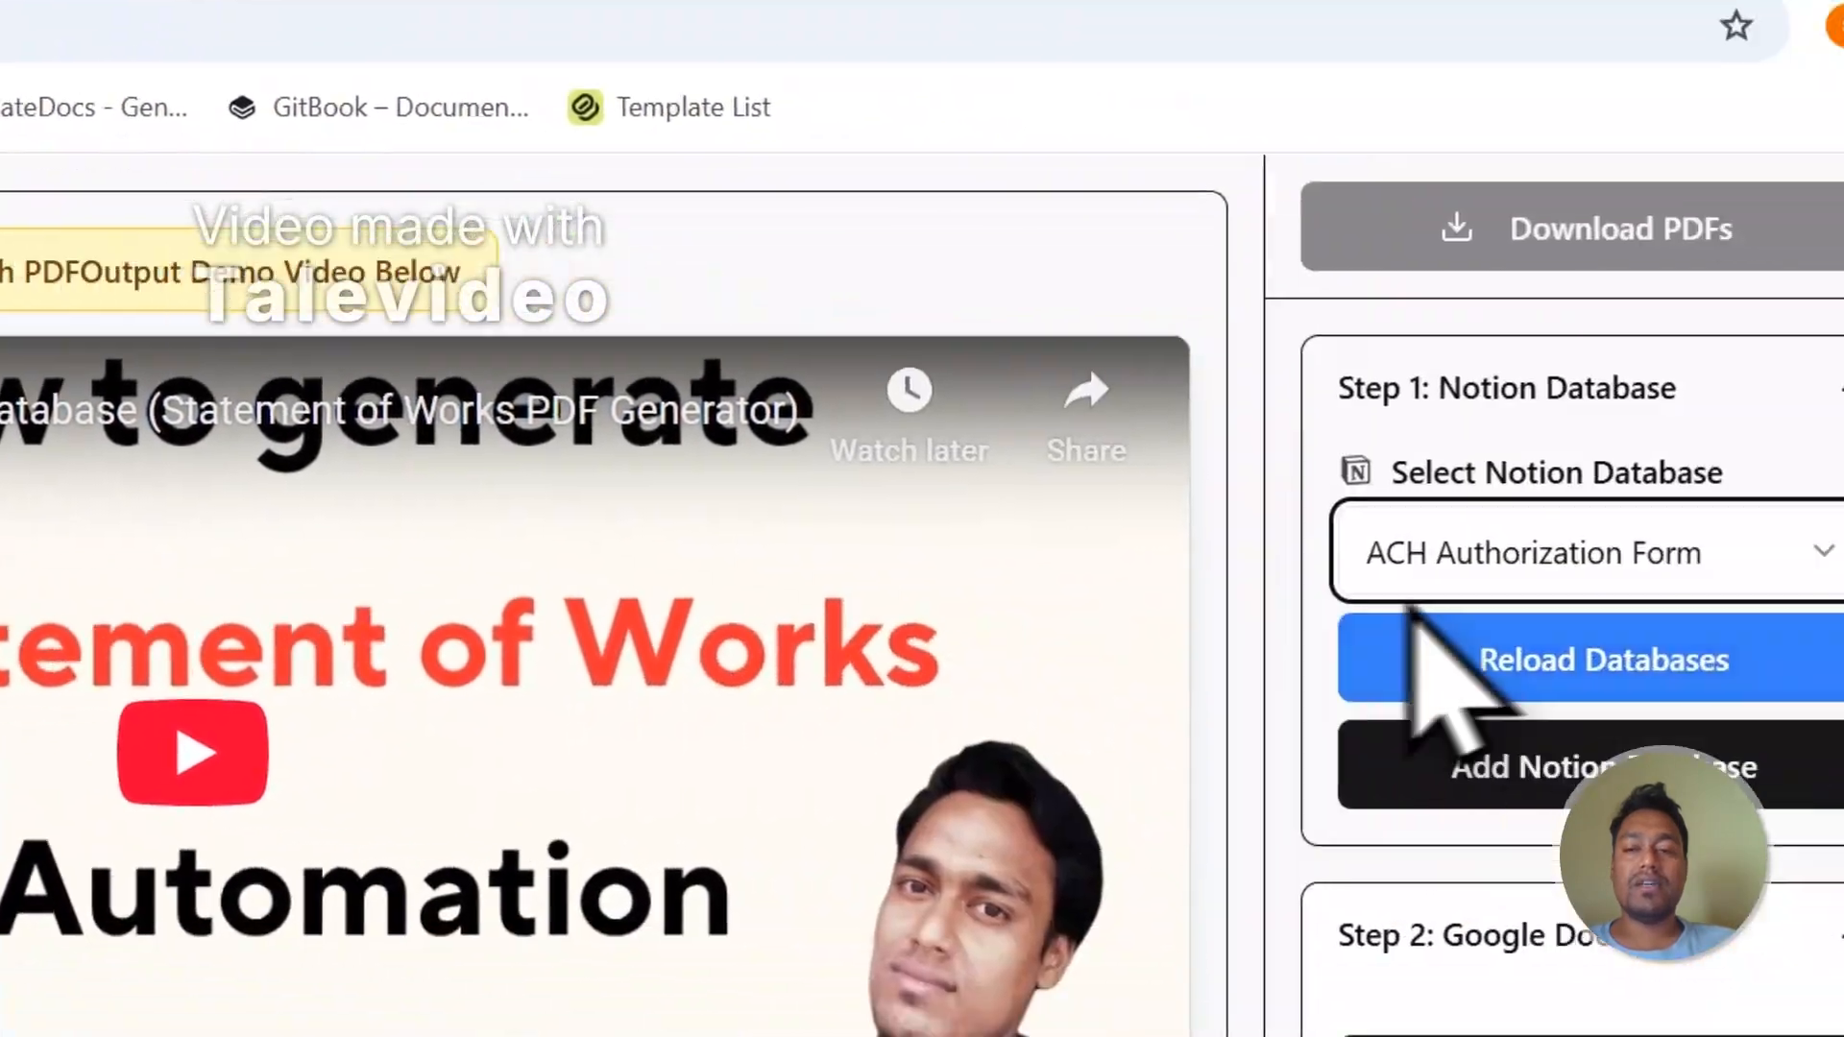
{"action": "left_click", "coordinate": [1441, 571]}
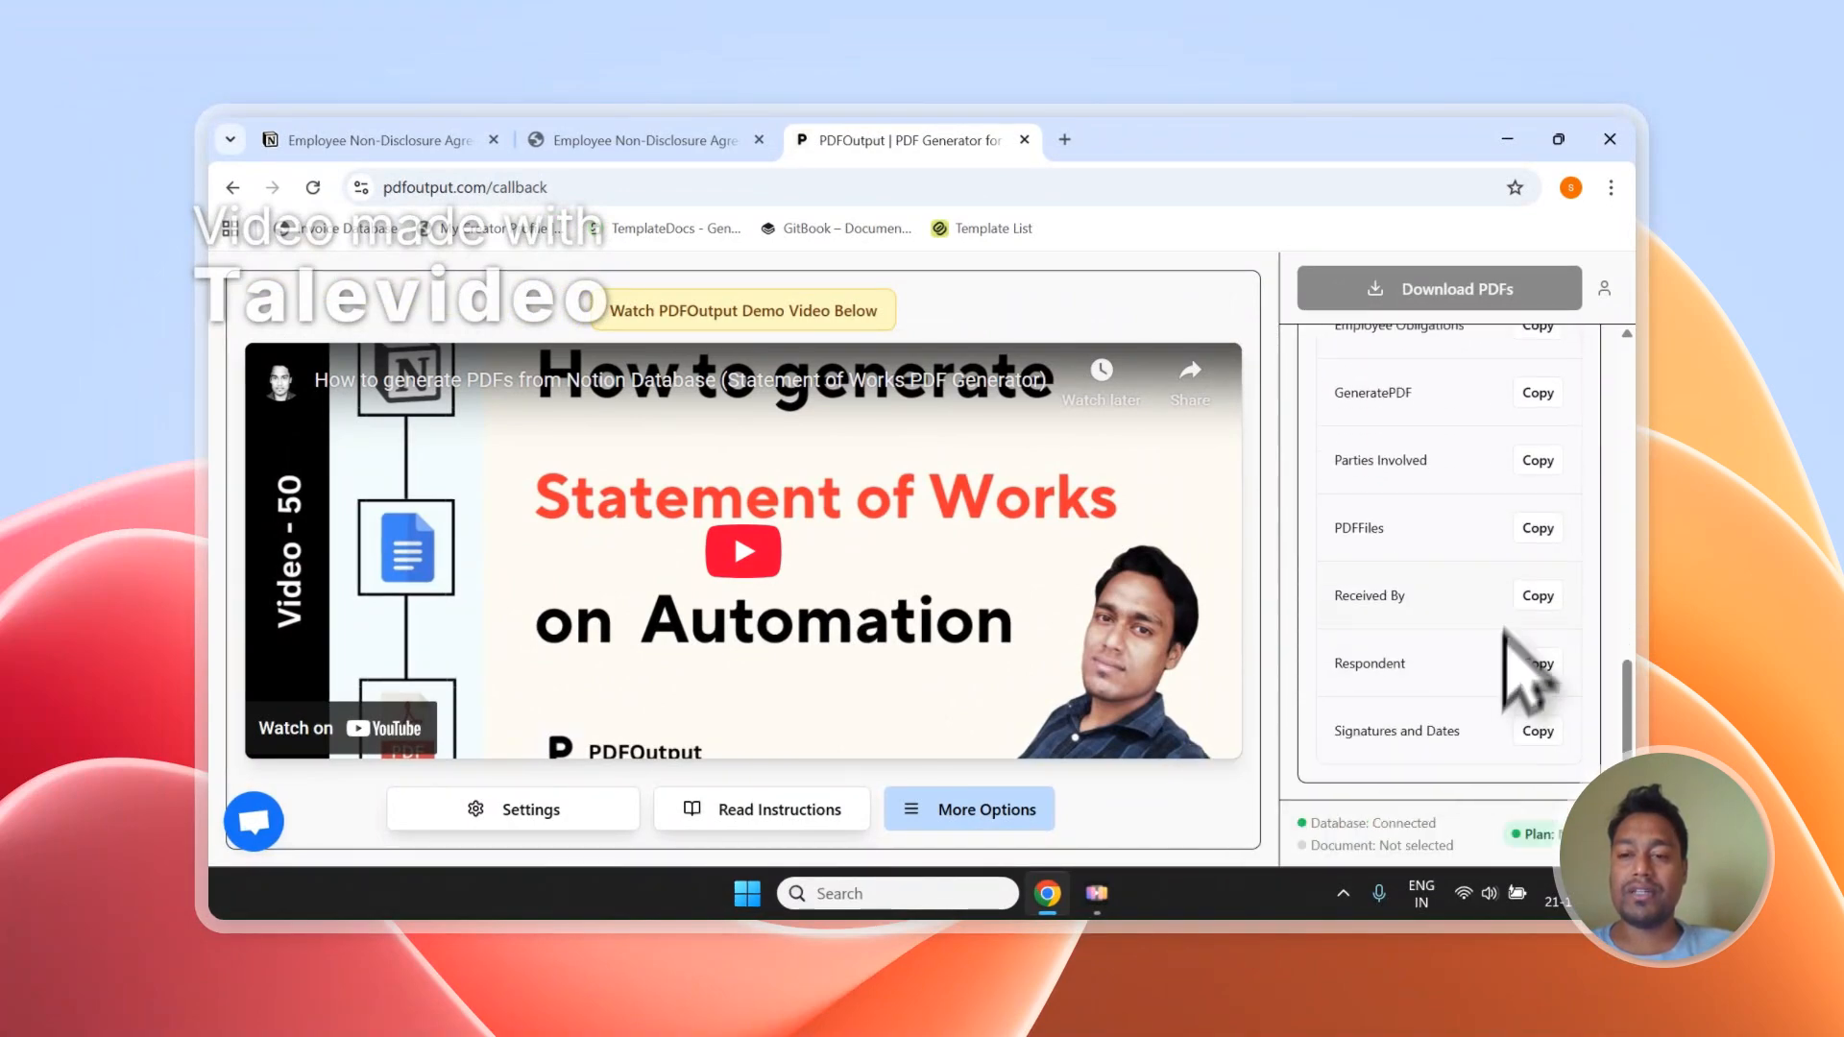
{"action": "left_click", "coordinate": [672, 142]}
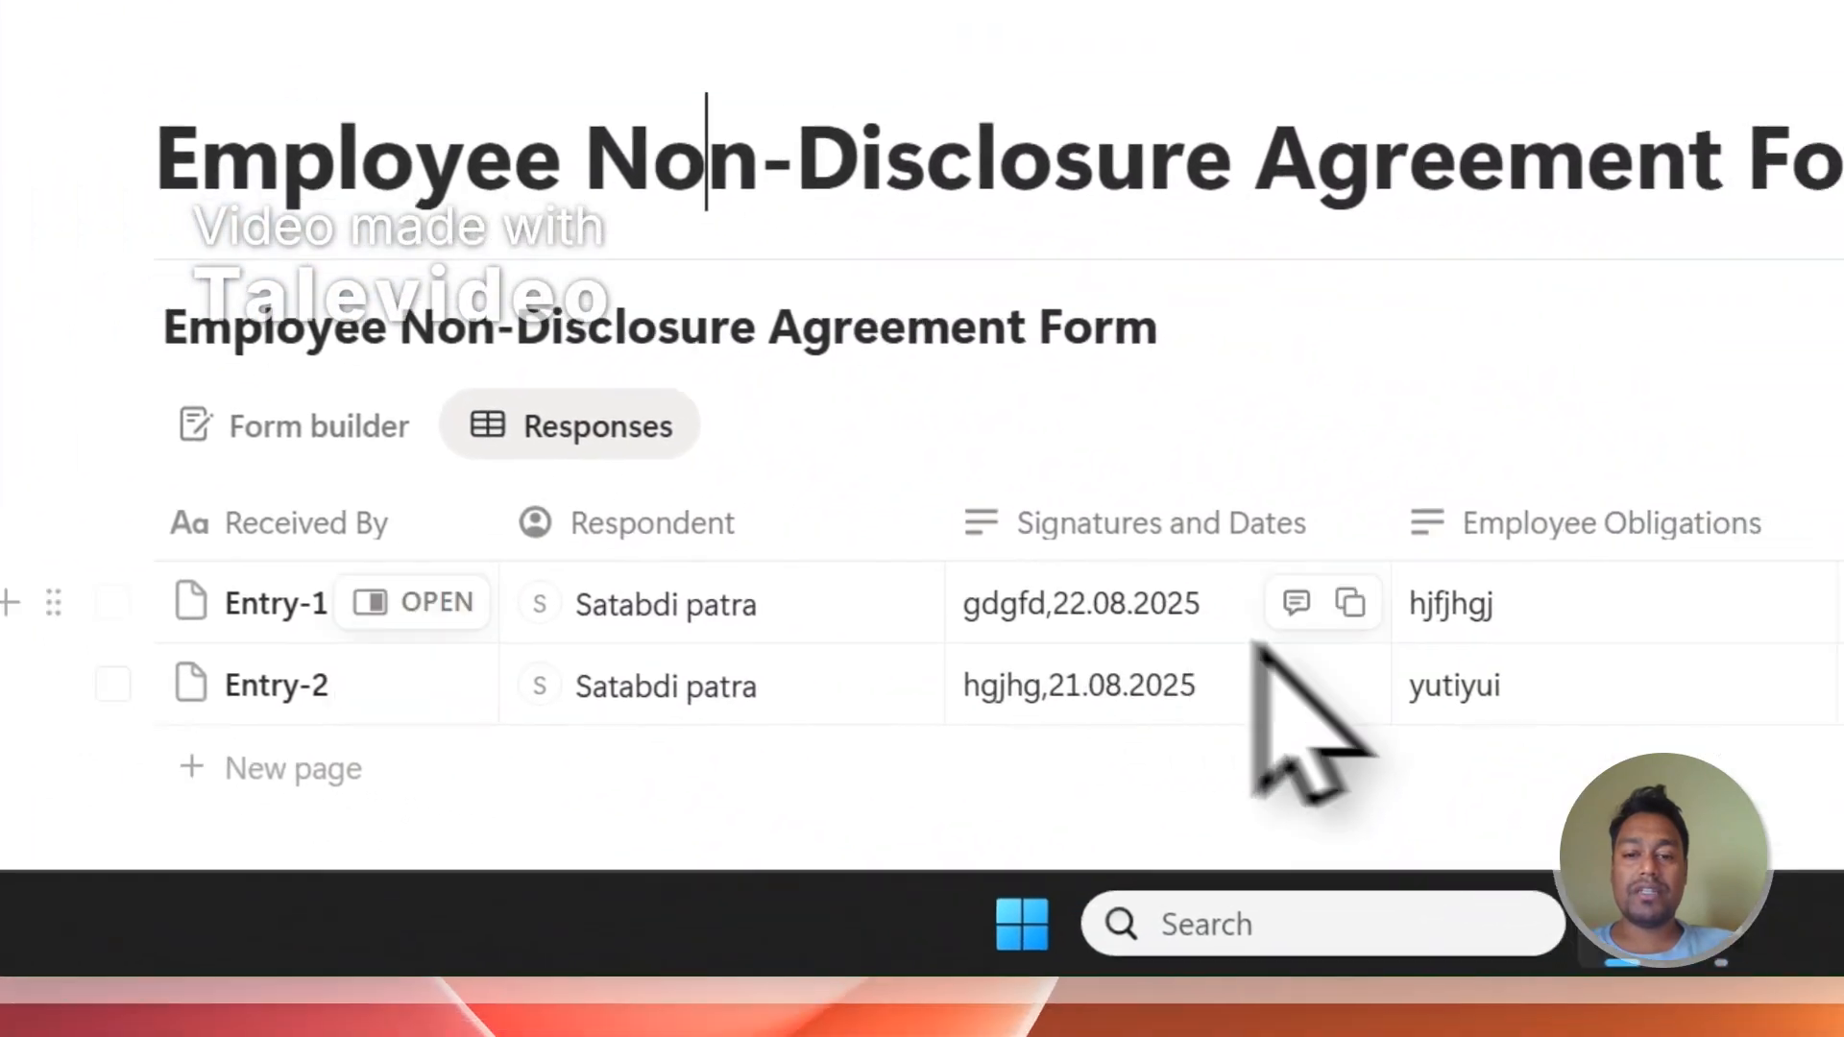
{"action": "left_click", "coordinate": [679, 42]}
{"action": "scroll", "coordinate": [1194, 782], "scroll_direction": "down", "scroll_amount": 5}
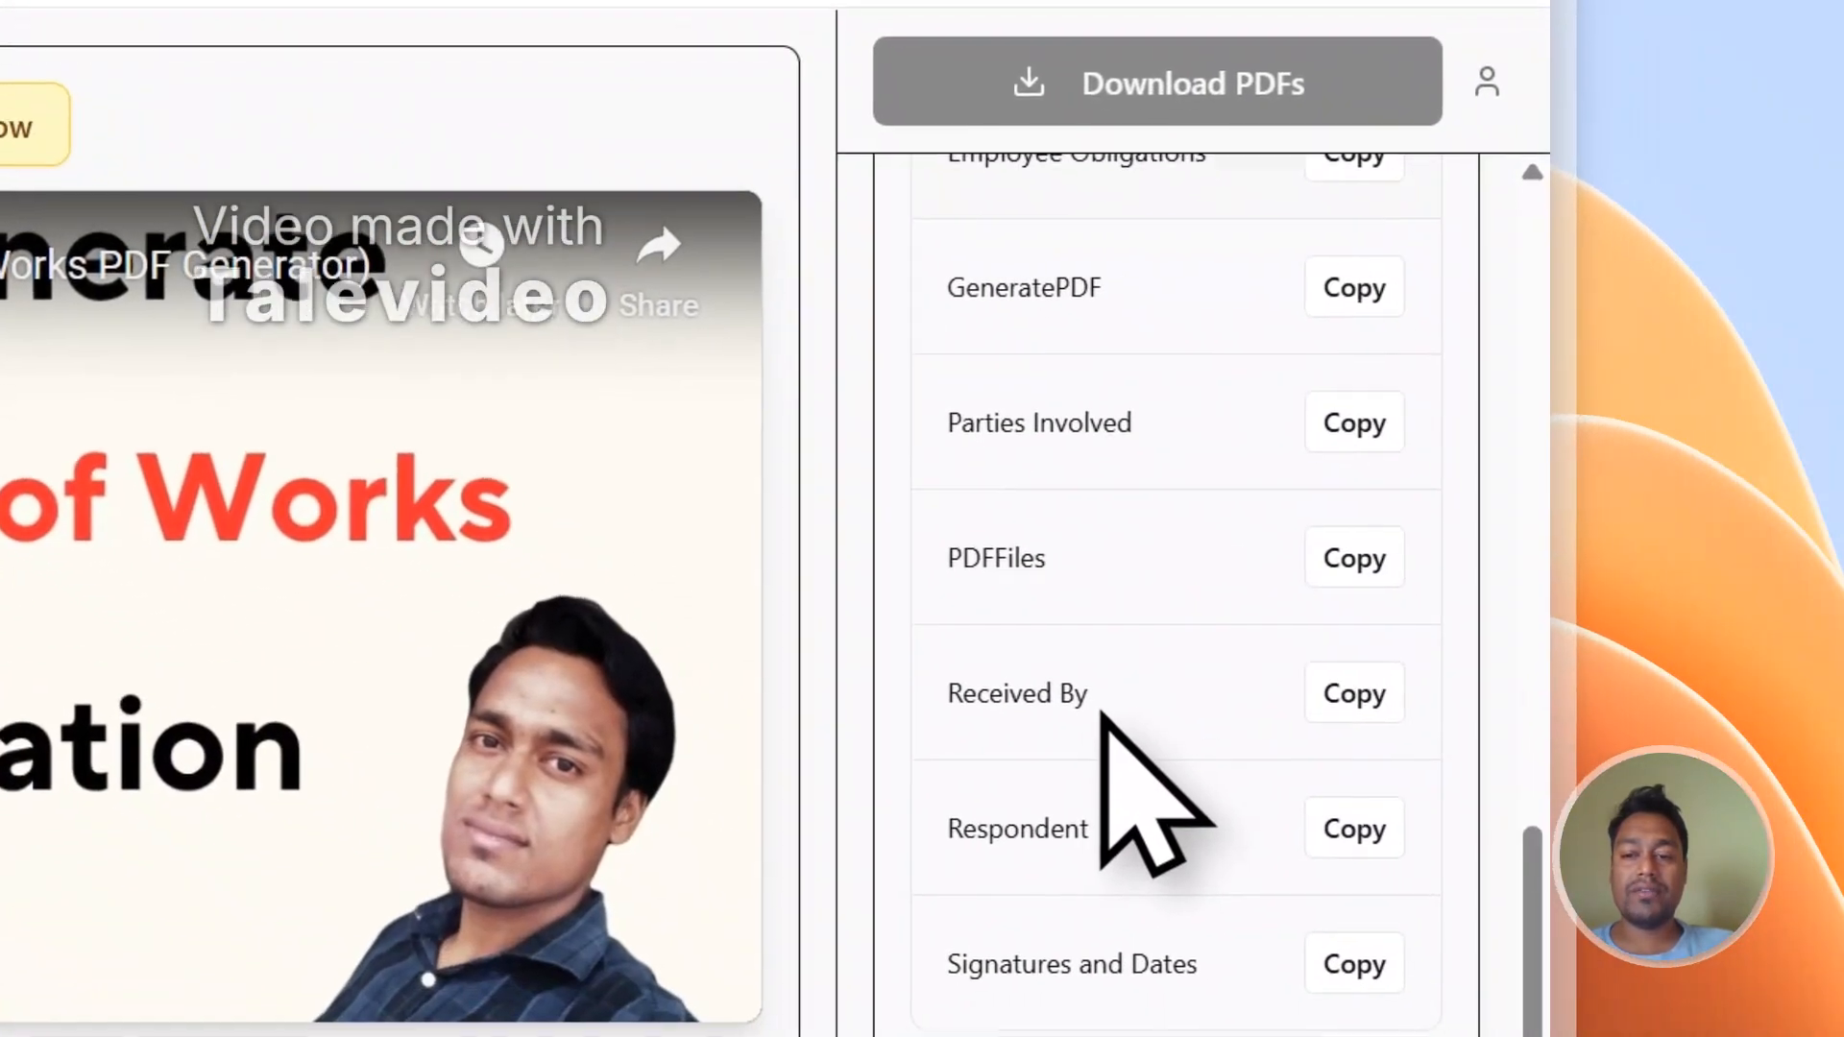
{"action": "scroll", "coordinate": [1095, 754], "scroll_direction": "up", "scroll_amount": 2}
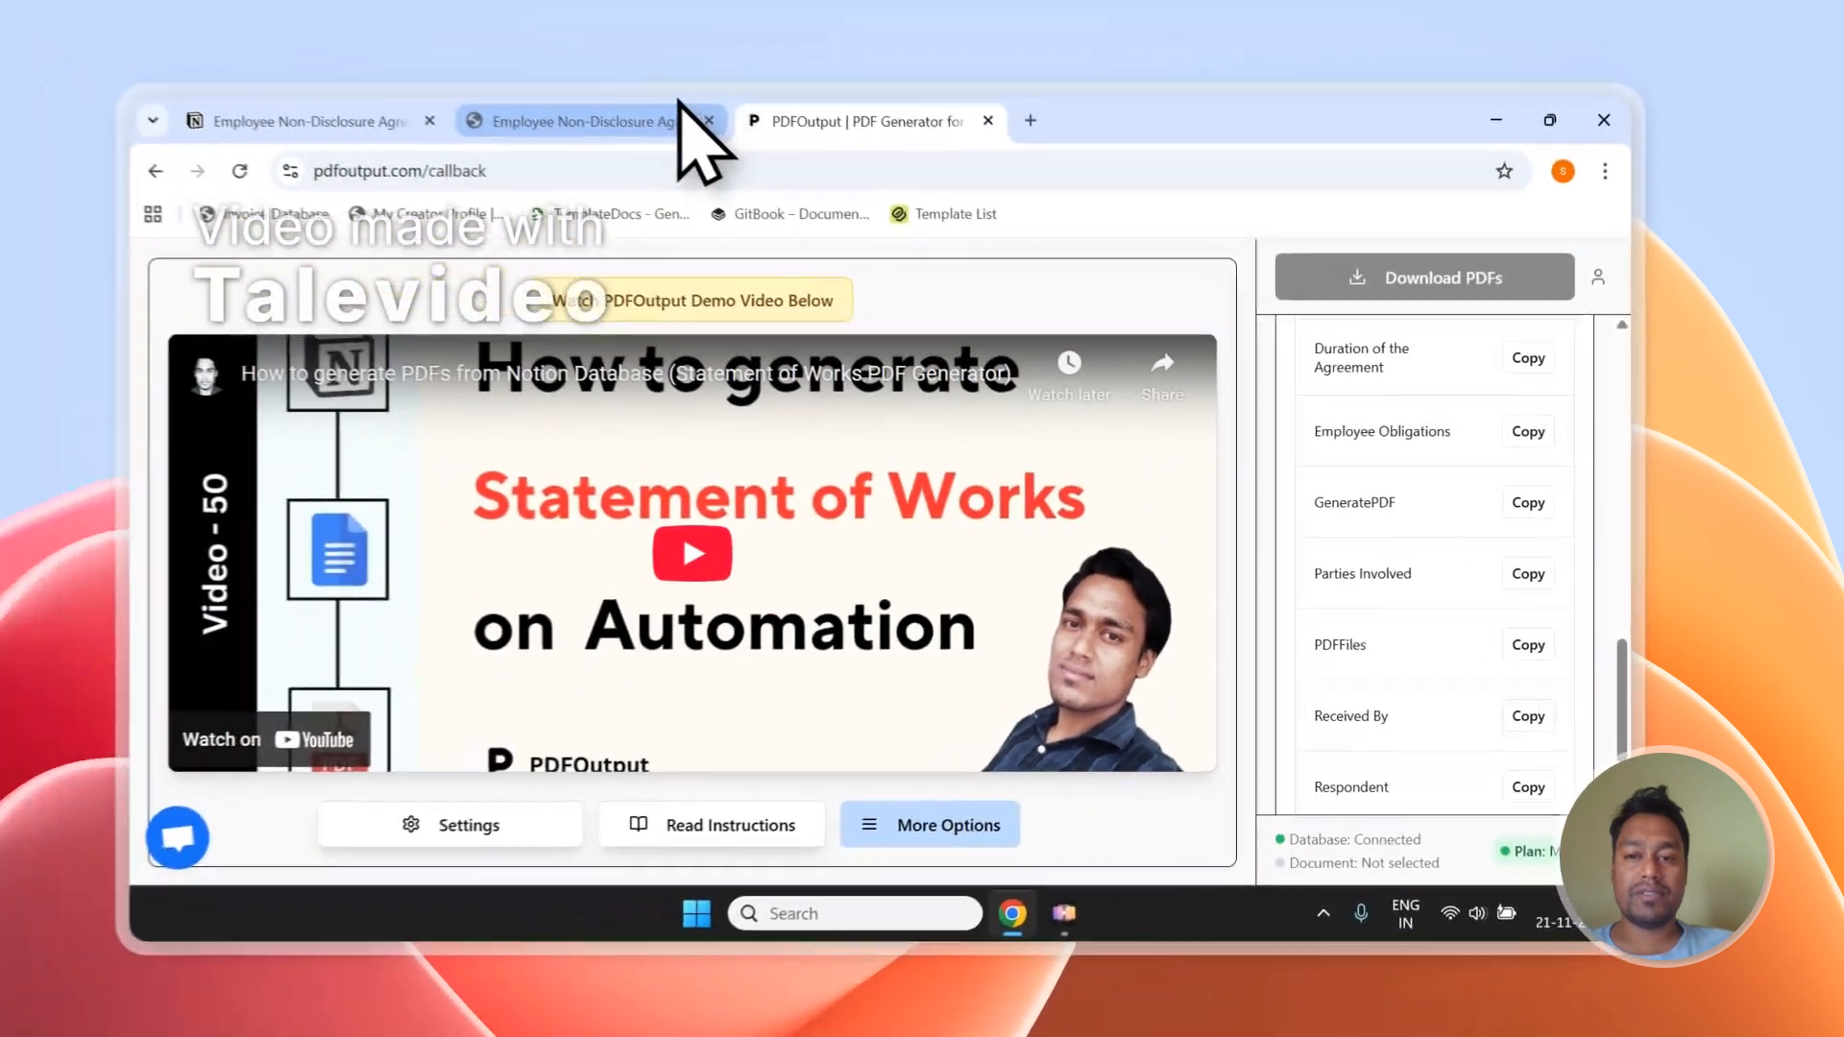
{"action": "scroll", "coordinate": [1618, 662], "scroll_direction": "up", "scroll_amount": 5}
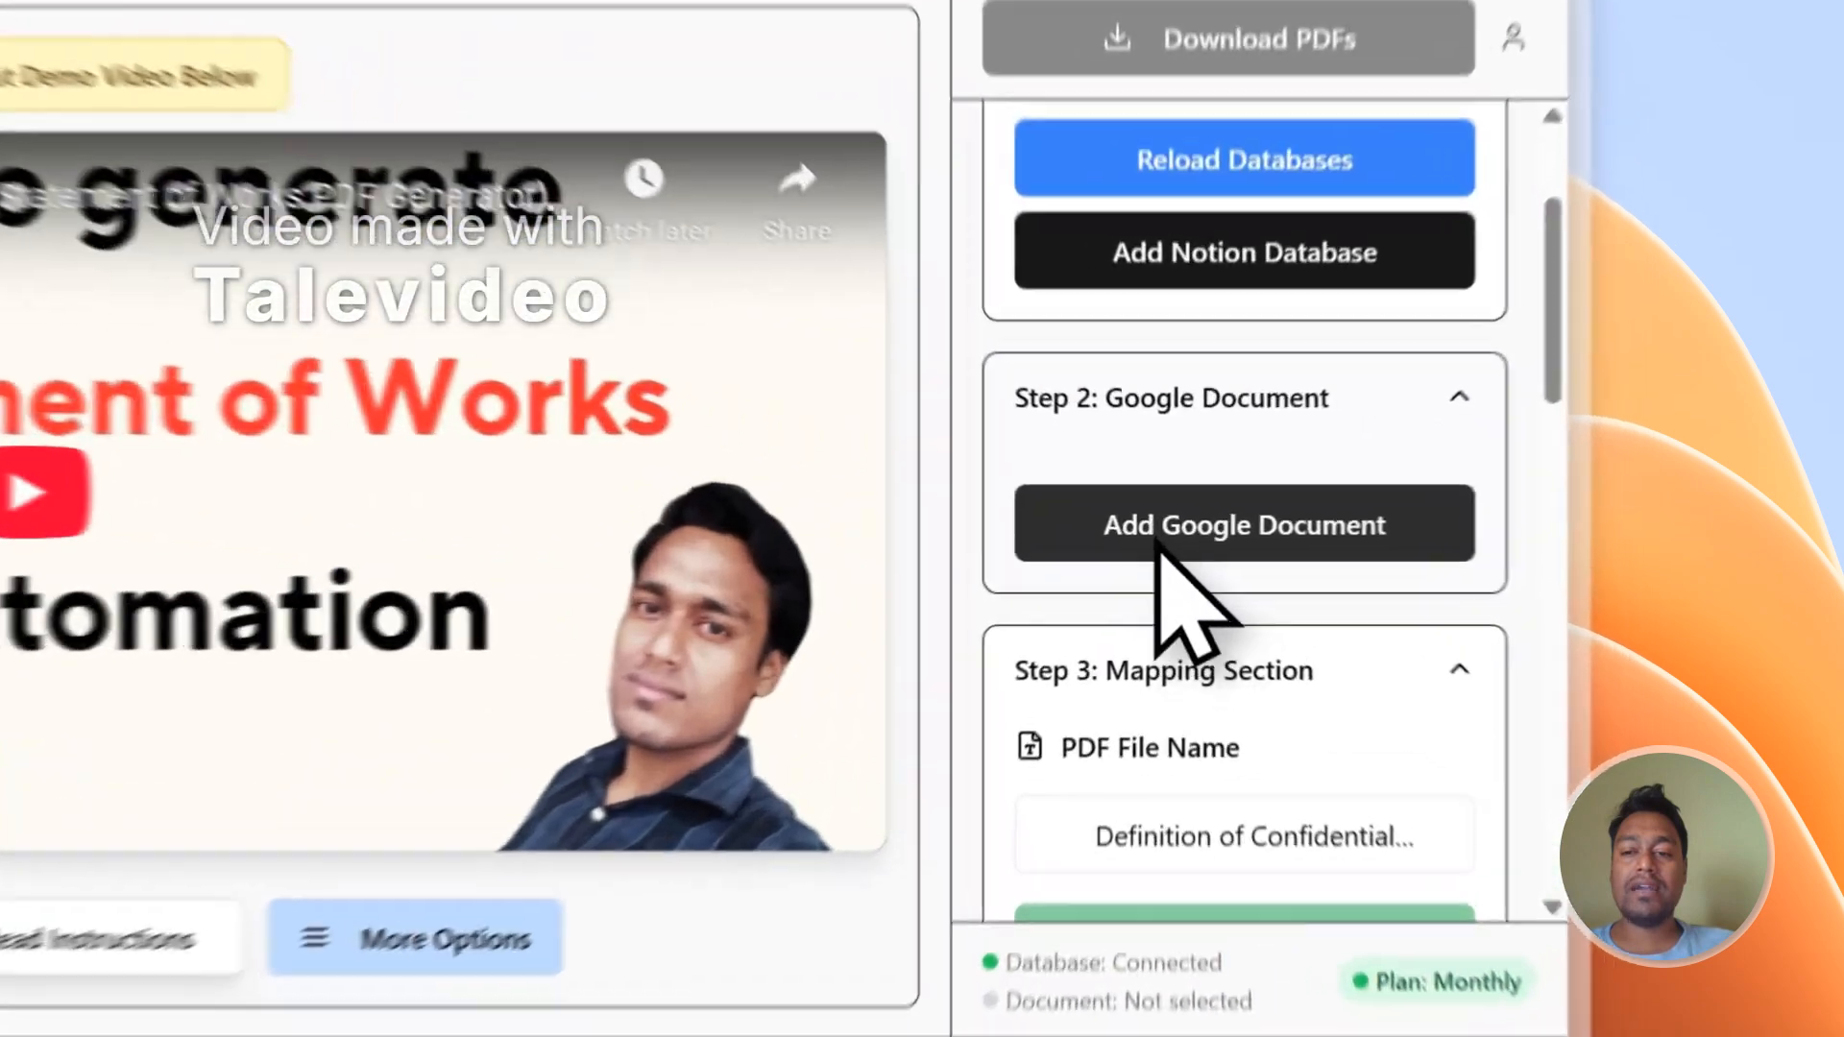
{"action": "left_click", "coordinate": [1411, 571]}
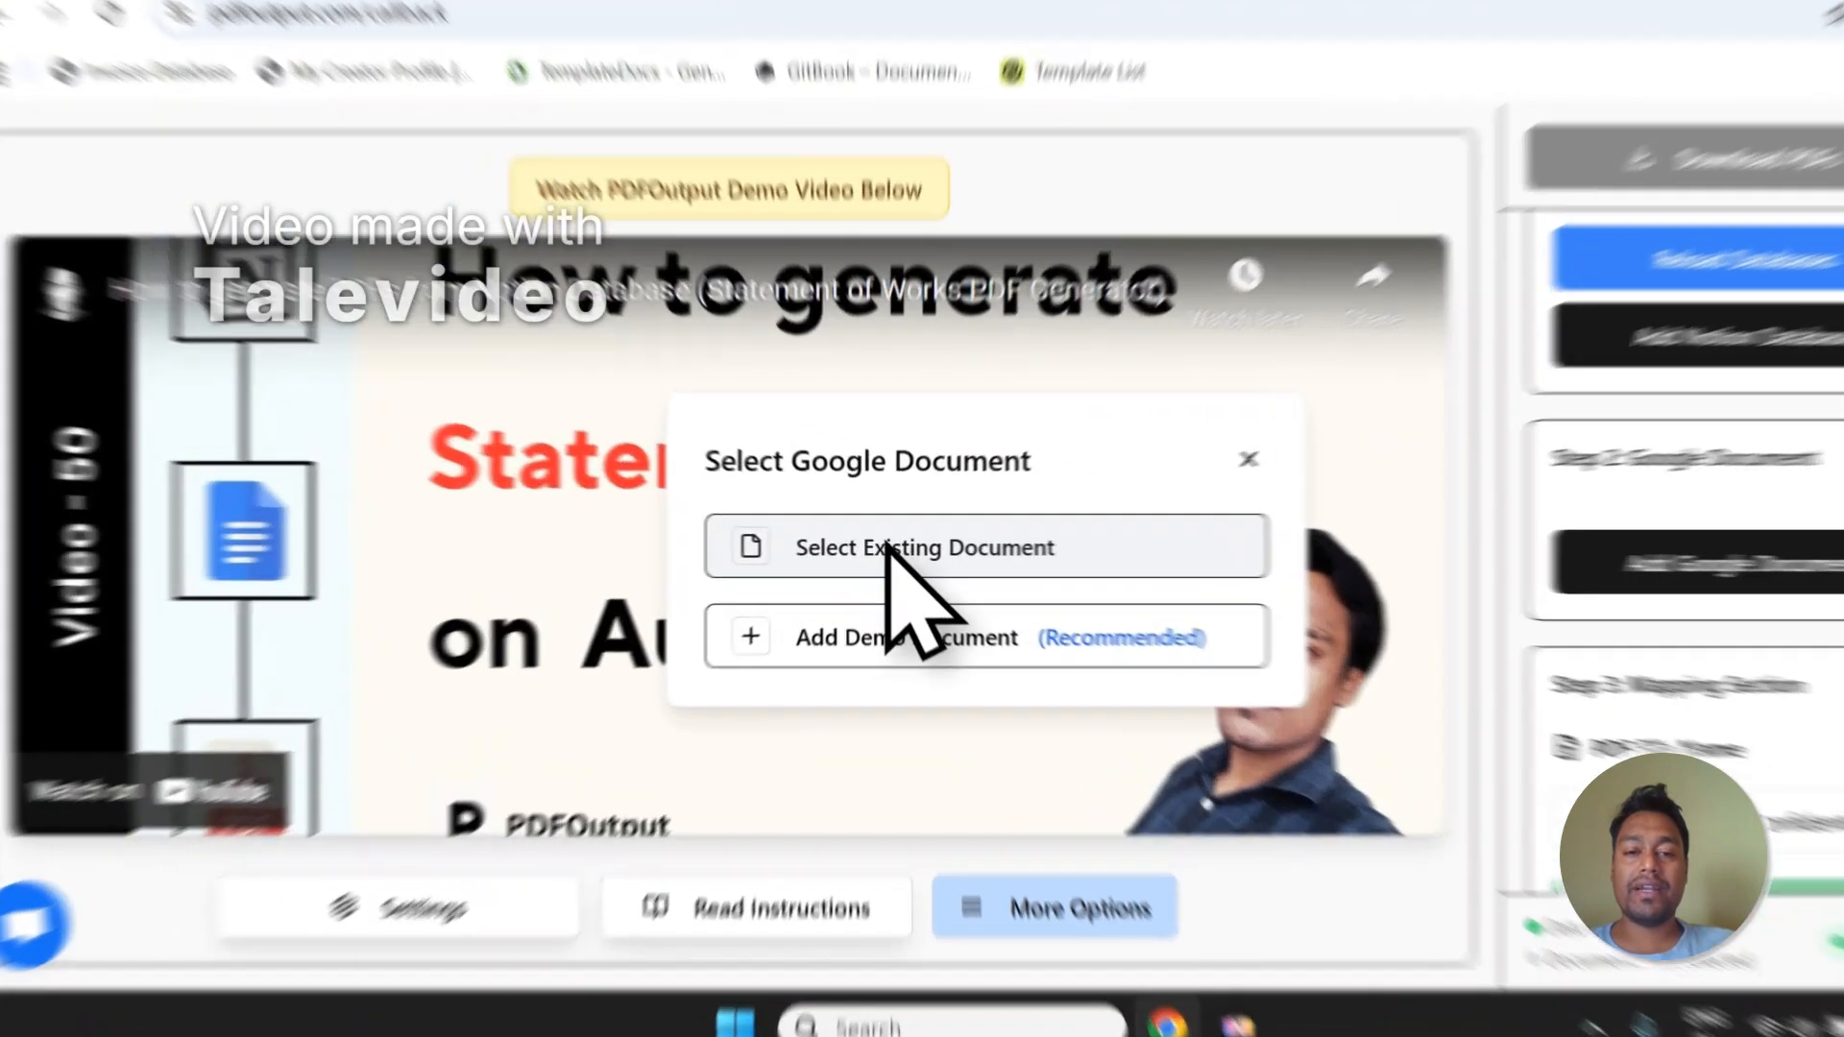
{"action": "left_click", "coordinate": [908, 558]}
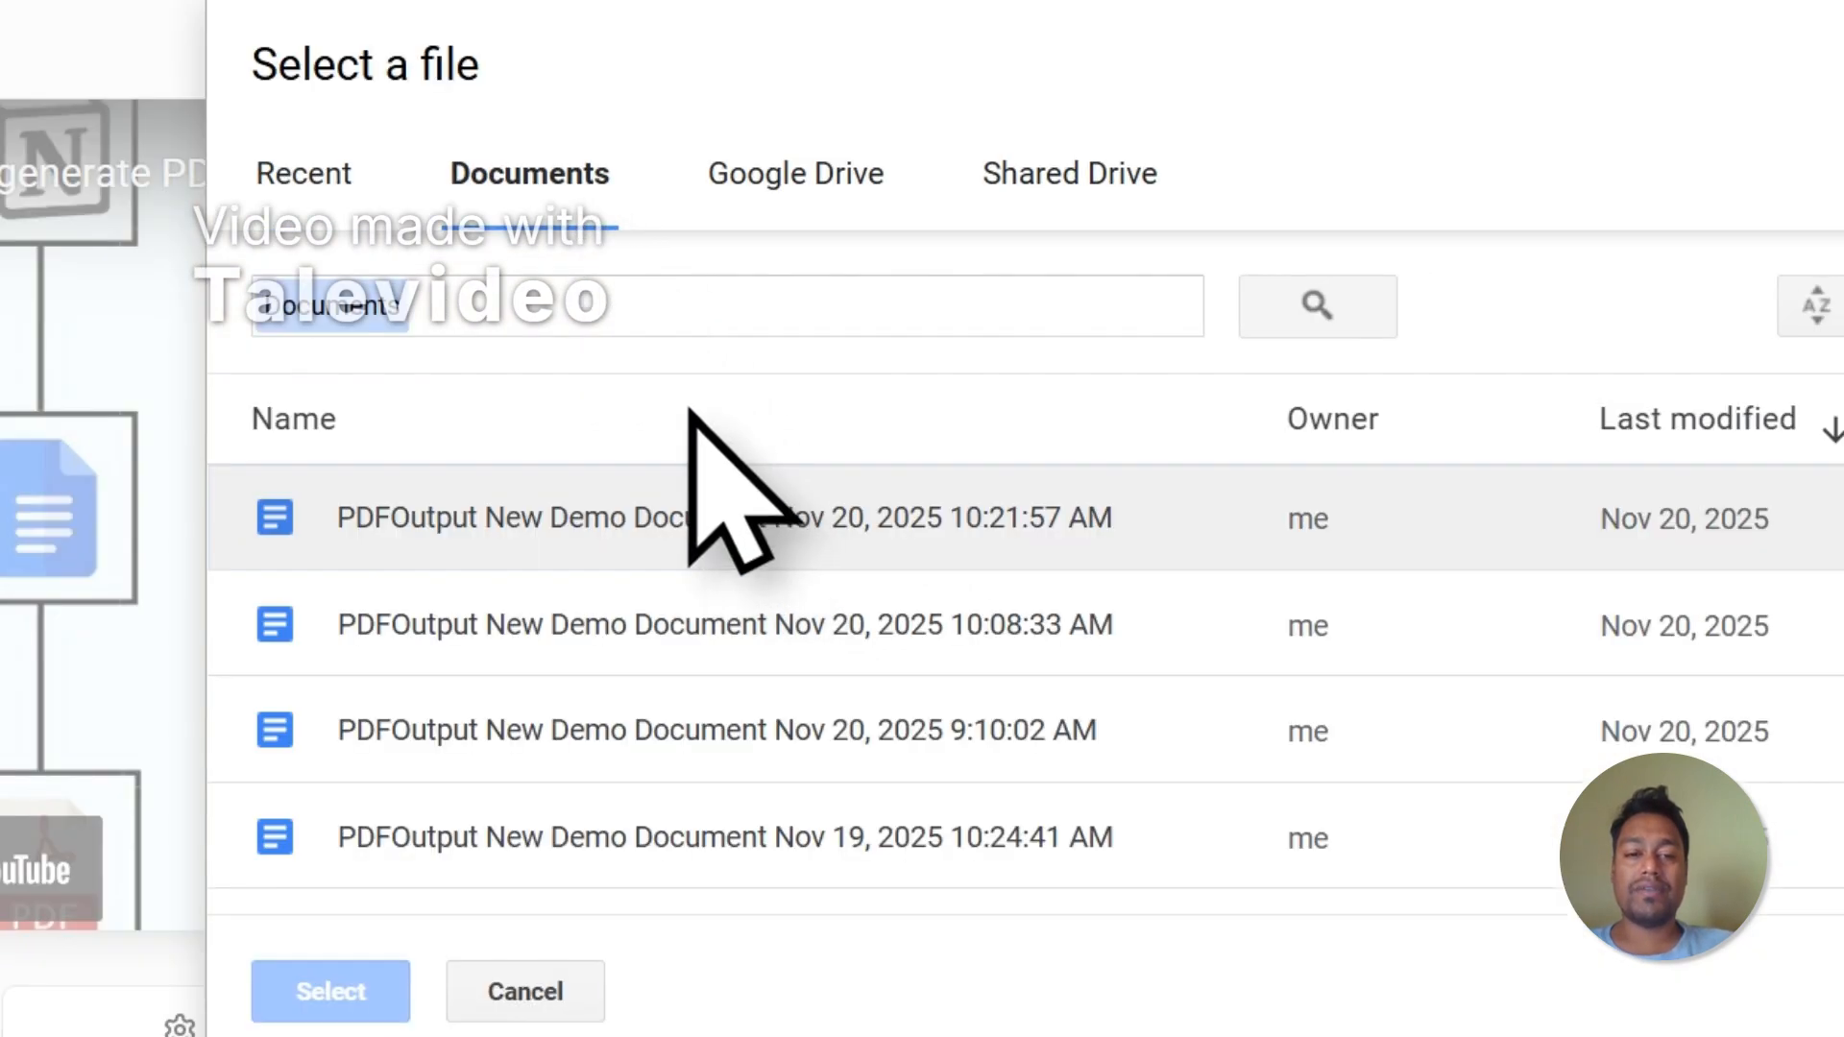
{"action": "scroll", "coordinate": [696, 550], "scroll_direction": "down", "scroll_amount": 4}
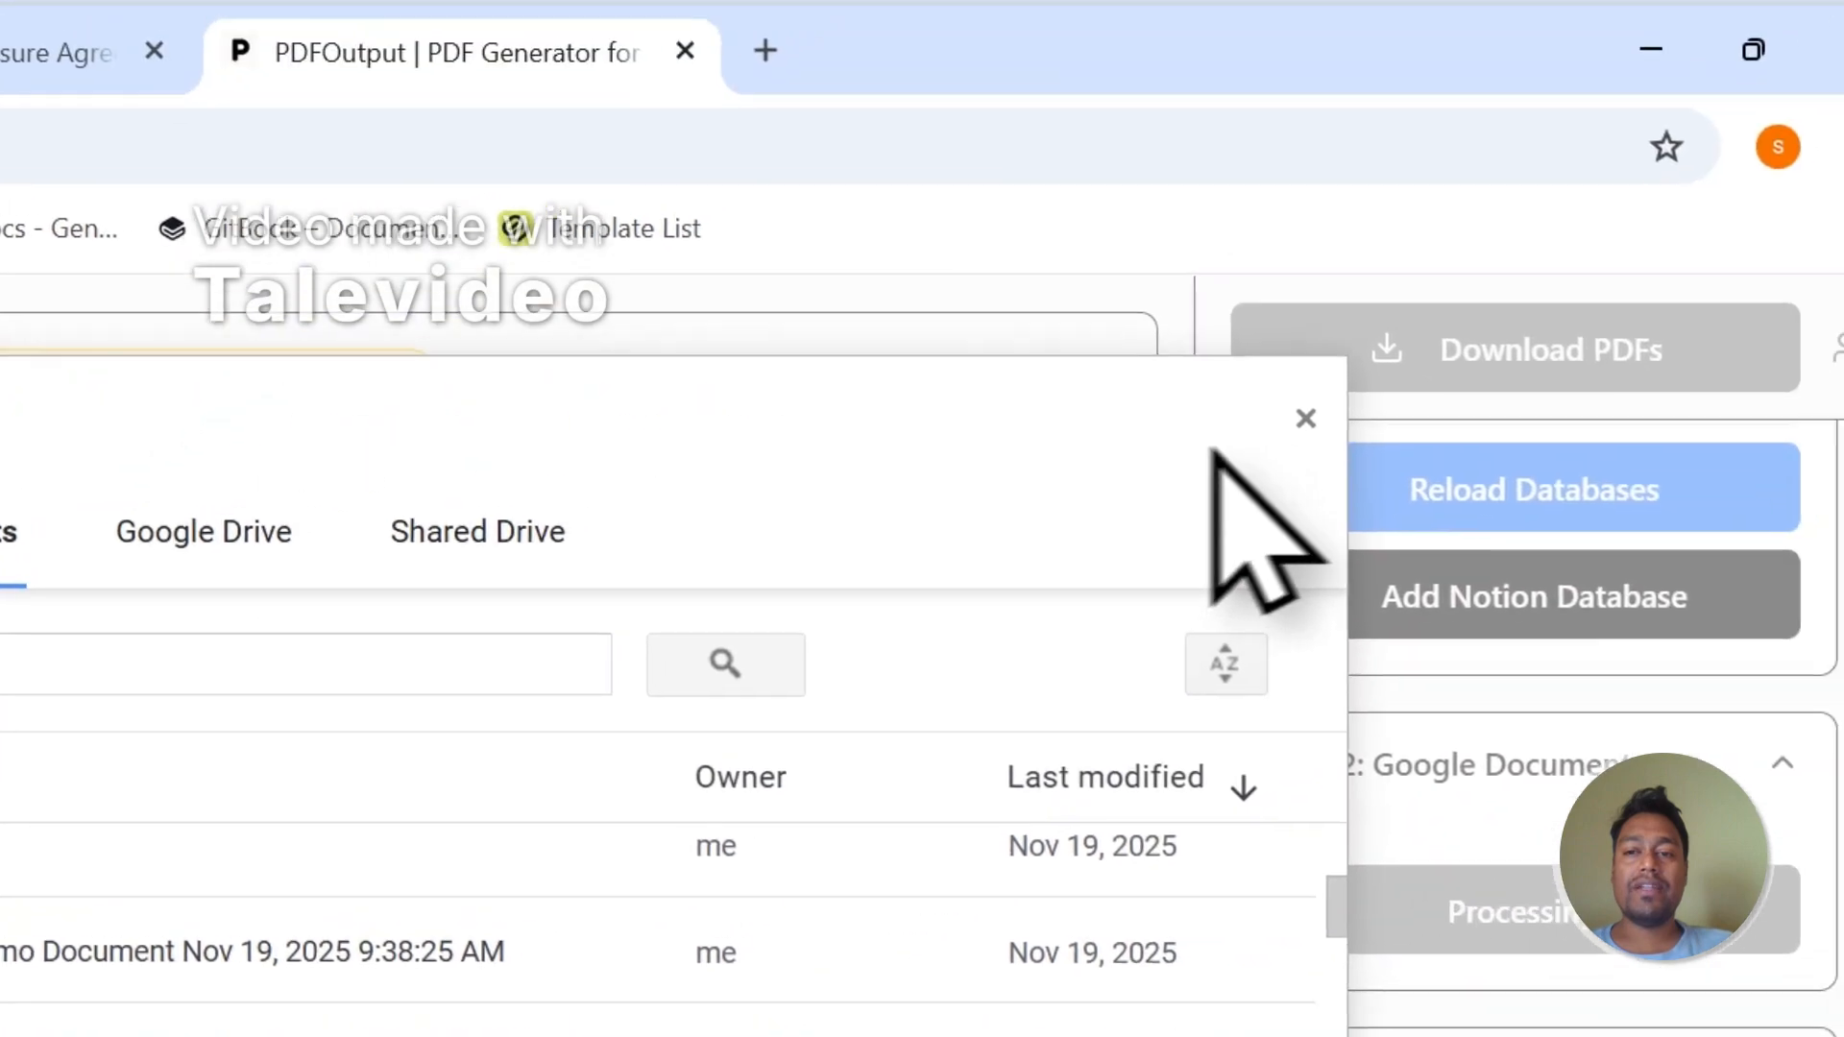
{"action": "left_click", "coordinate": [1305, 416]}
- Add the recommended demo Google document and delete the introductory text above its Placeholders heading
{"action": "left_click", "coordinate": [1316, 956]}
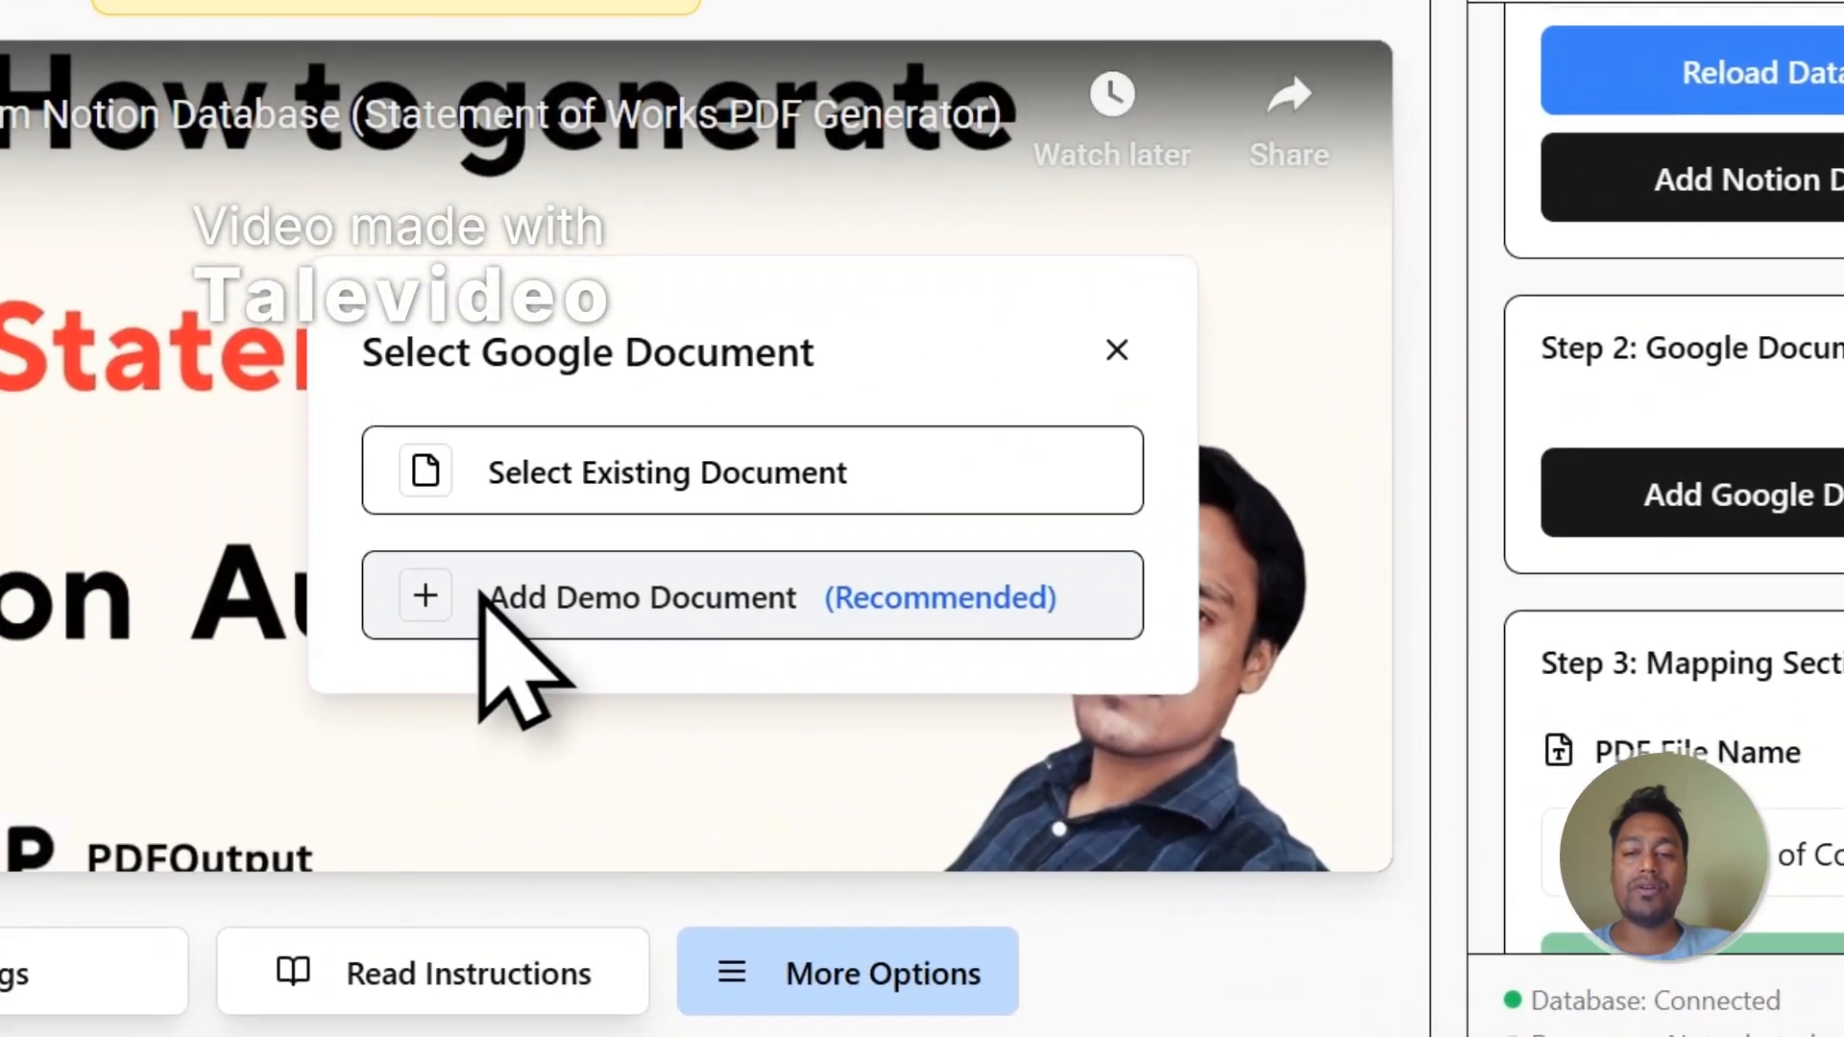
{"action": "left_click", "coordinate": [485, 597]}
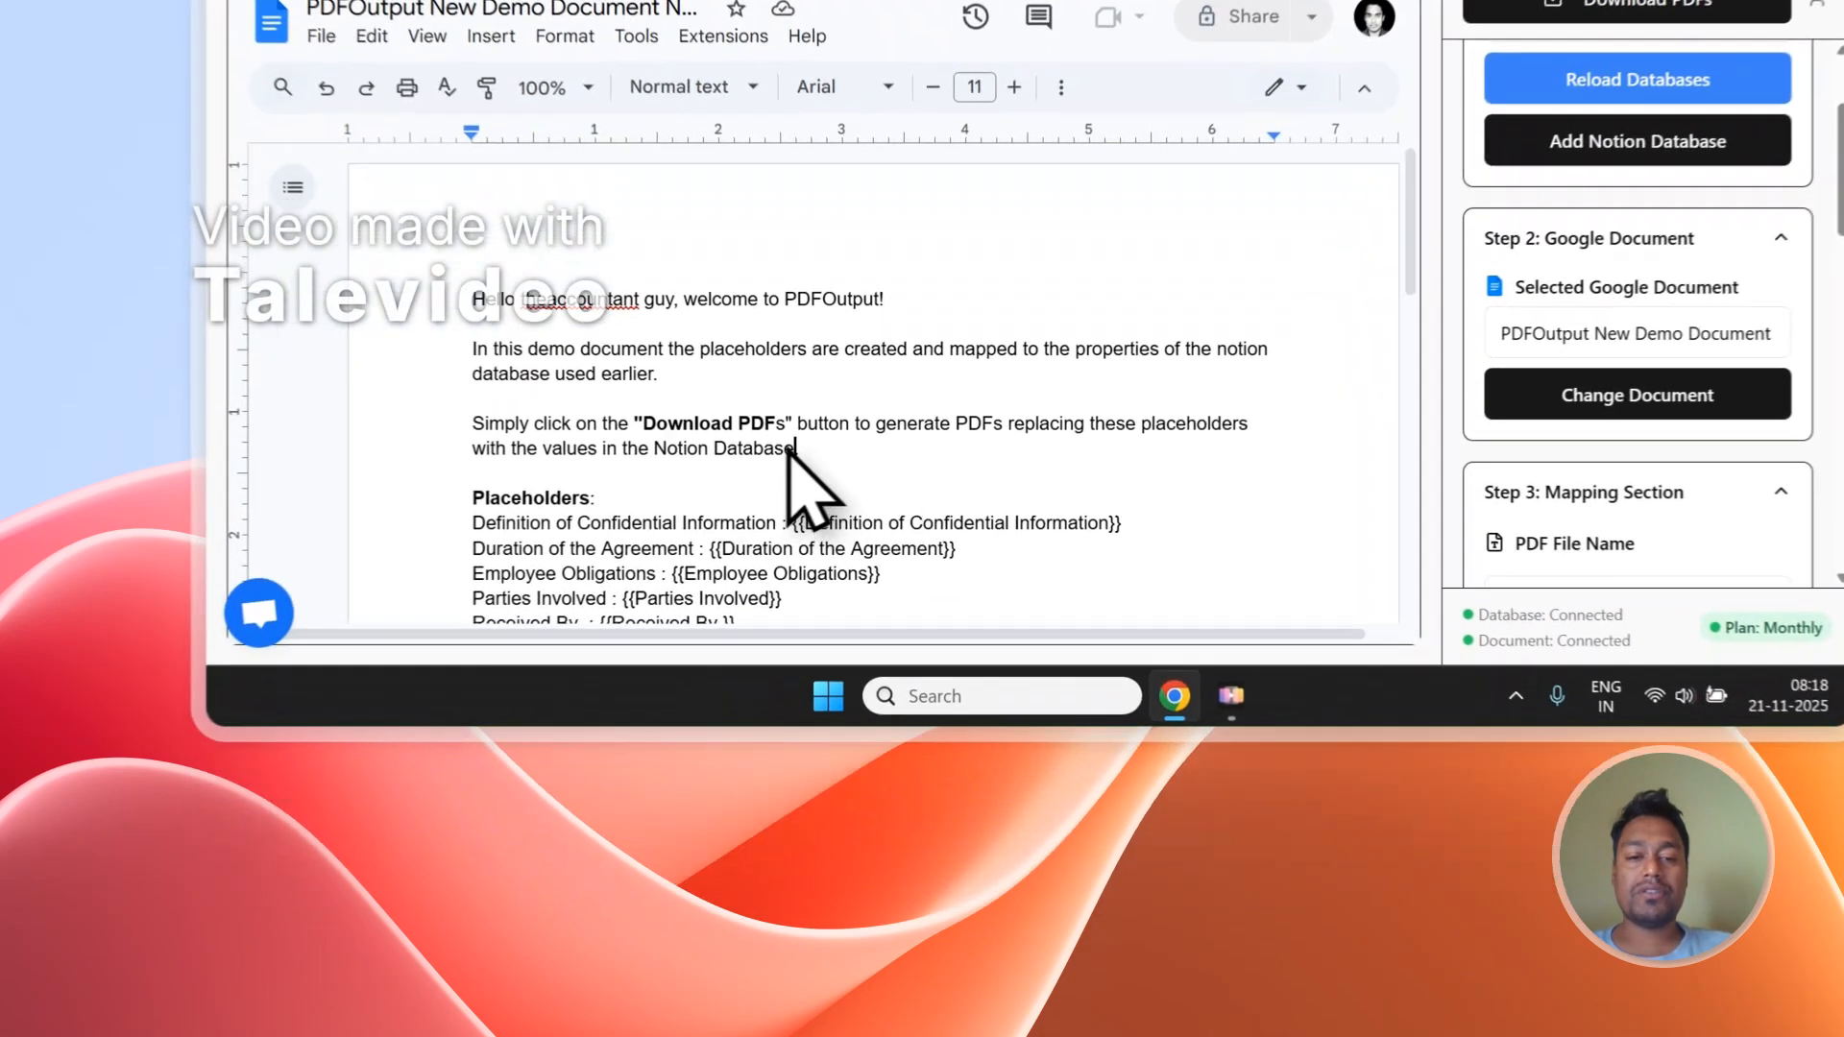
{"action": "left_click_drag", "start_coordinate": [663, 681], "coordinate": [539, 637]}
{"action": "left_click_drag", "start_coordinate": [684, 329], "coordinate": [462, 211]}
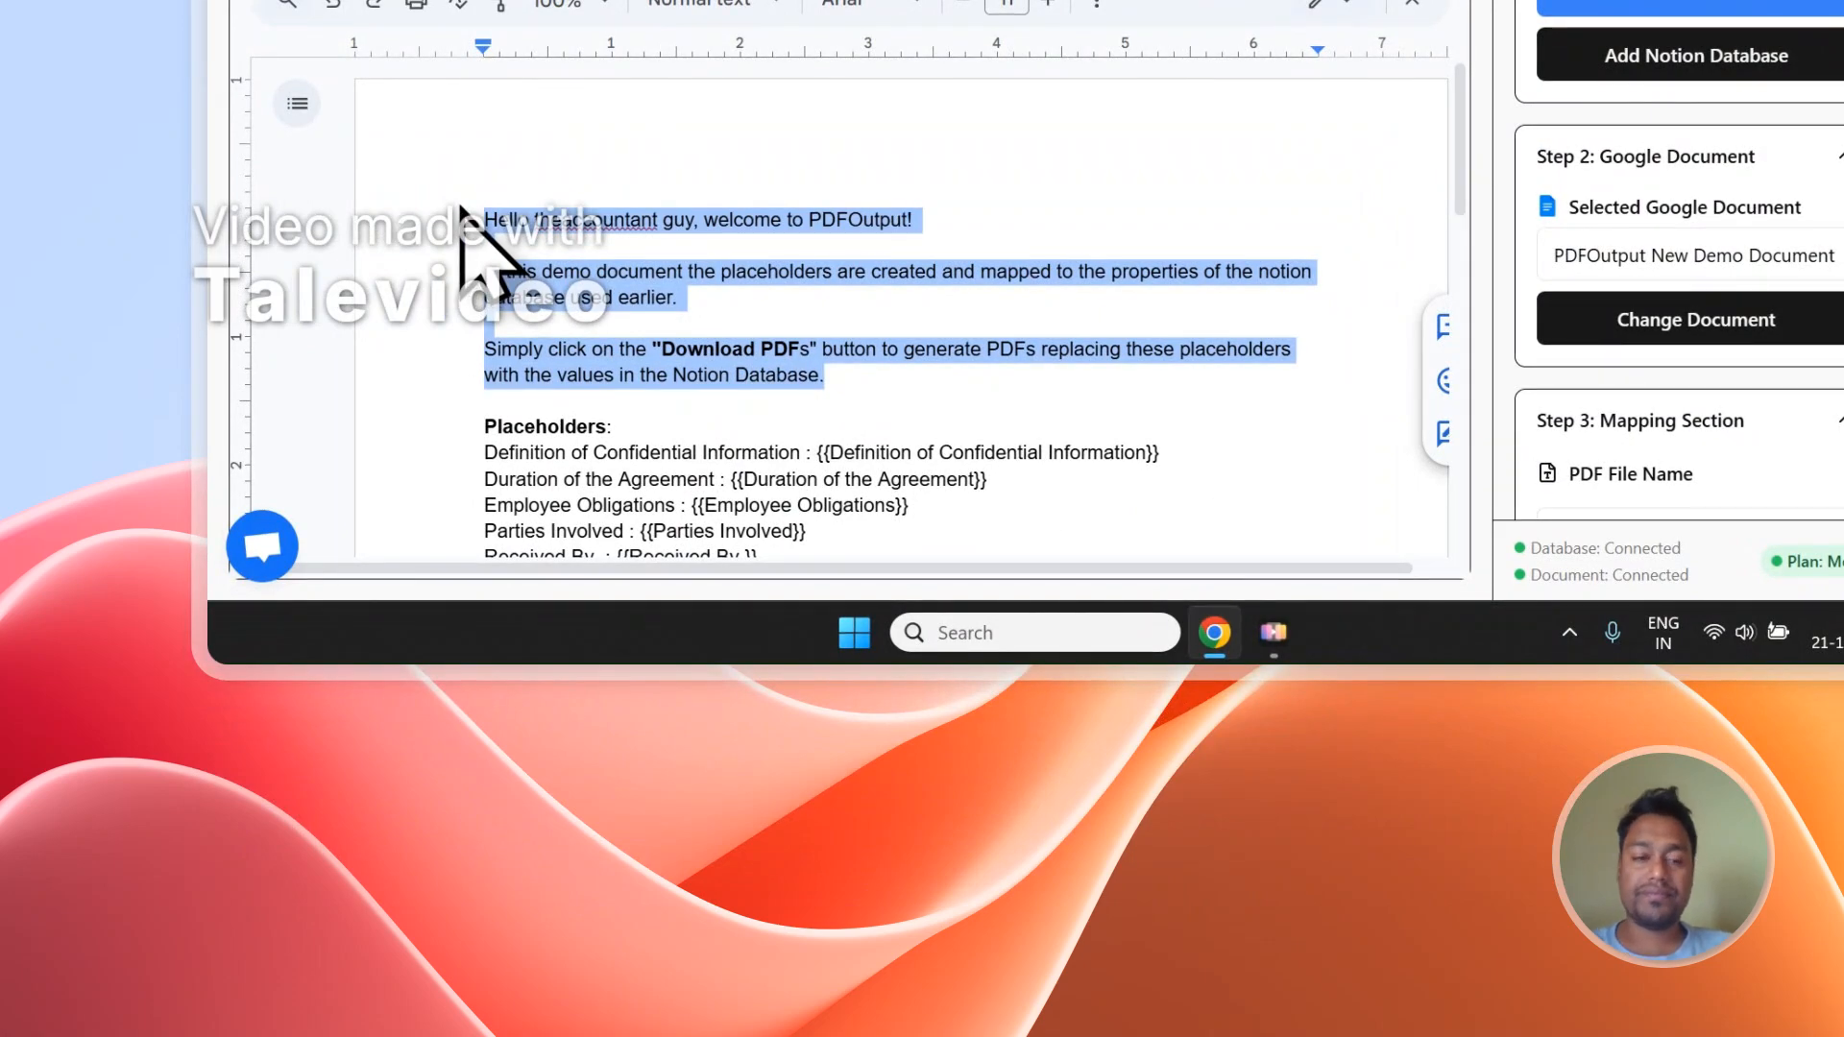
{"action": "key", "text": "BackSpace"}
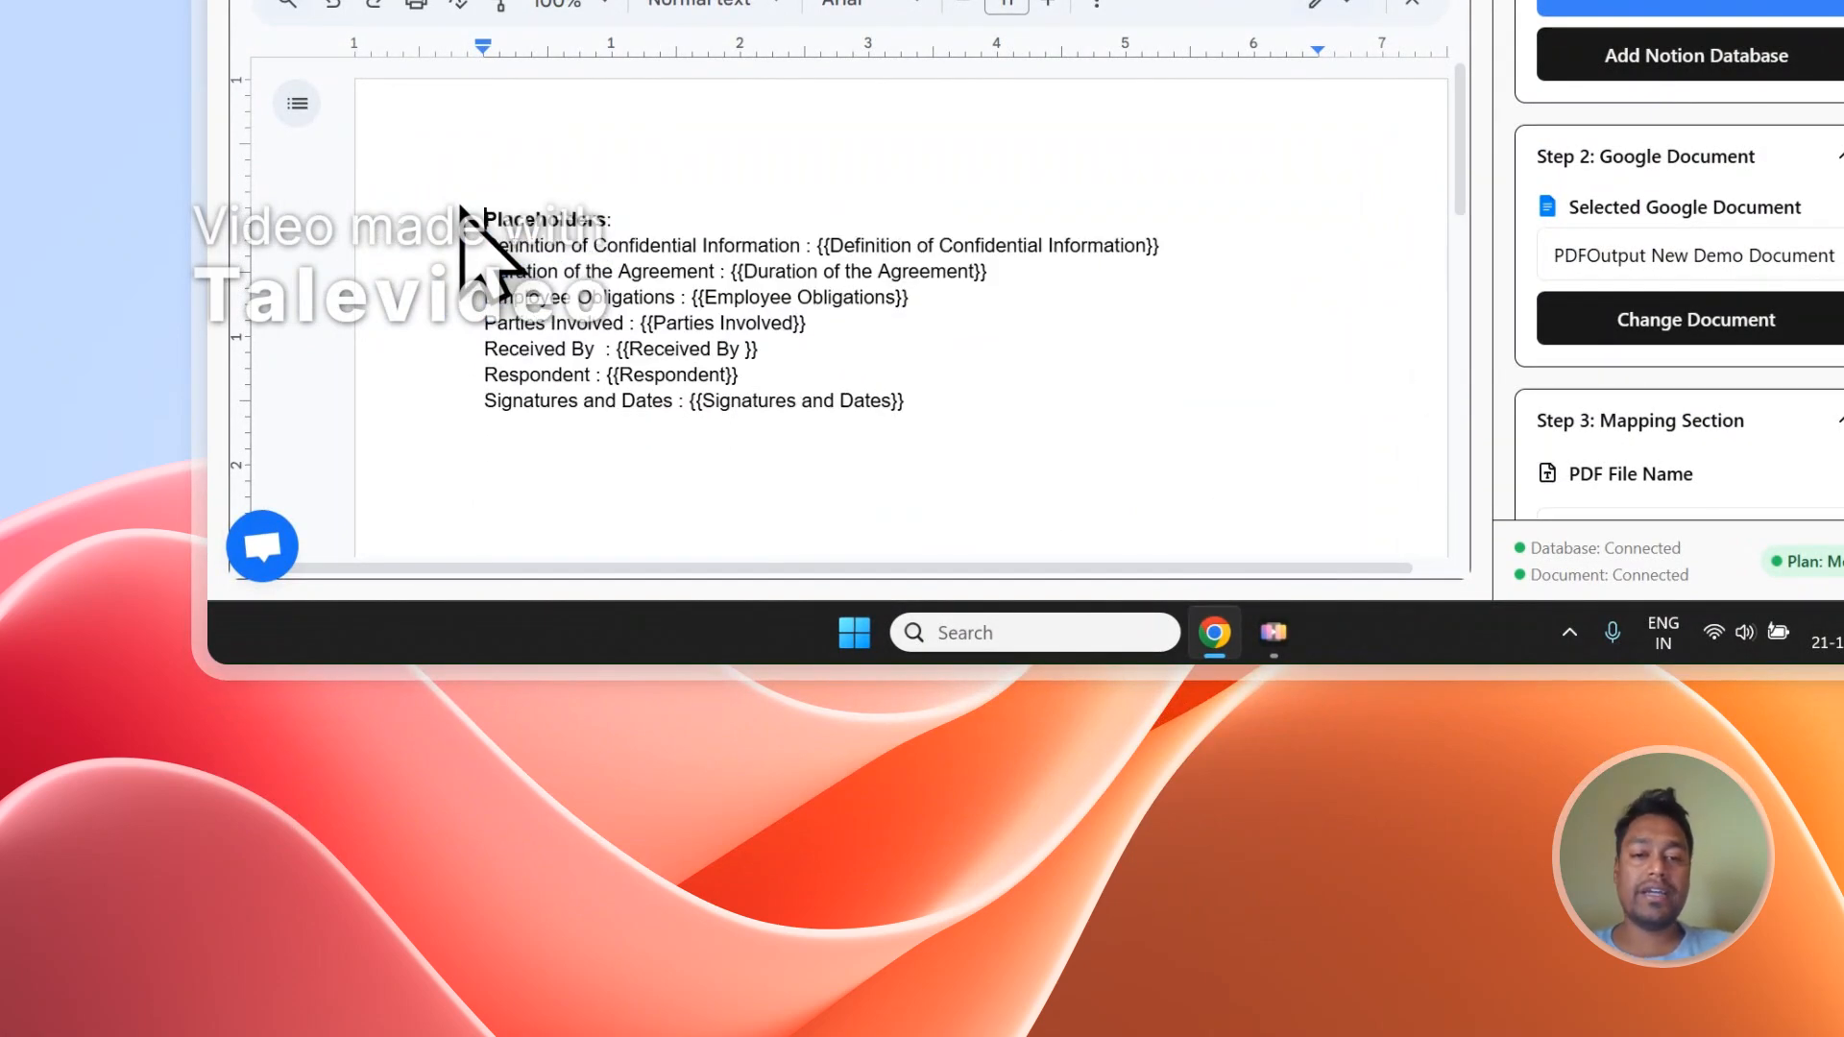
- Compare the demo document's placeholders, such as {{Employee Obligations}}, with the matching columns and entries in the Notion Responses table
{"action": "left_click_drag", "start_coordinate": [1161, 252], "coordinate": [938, 274]}
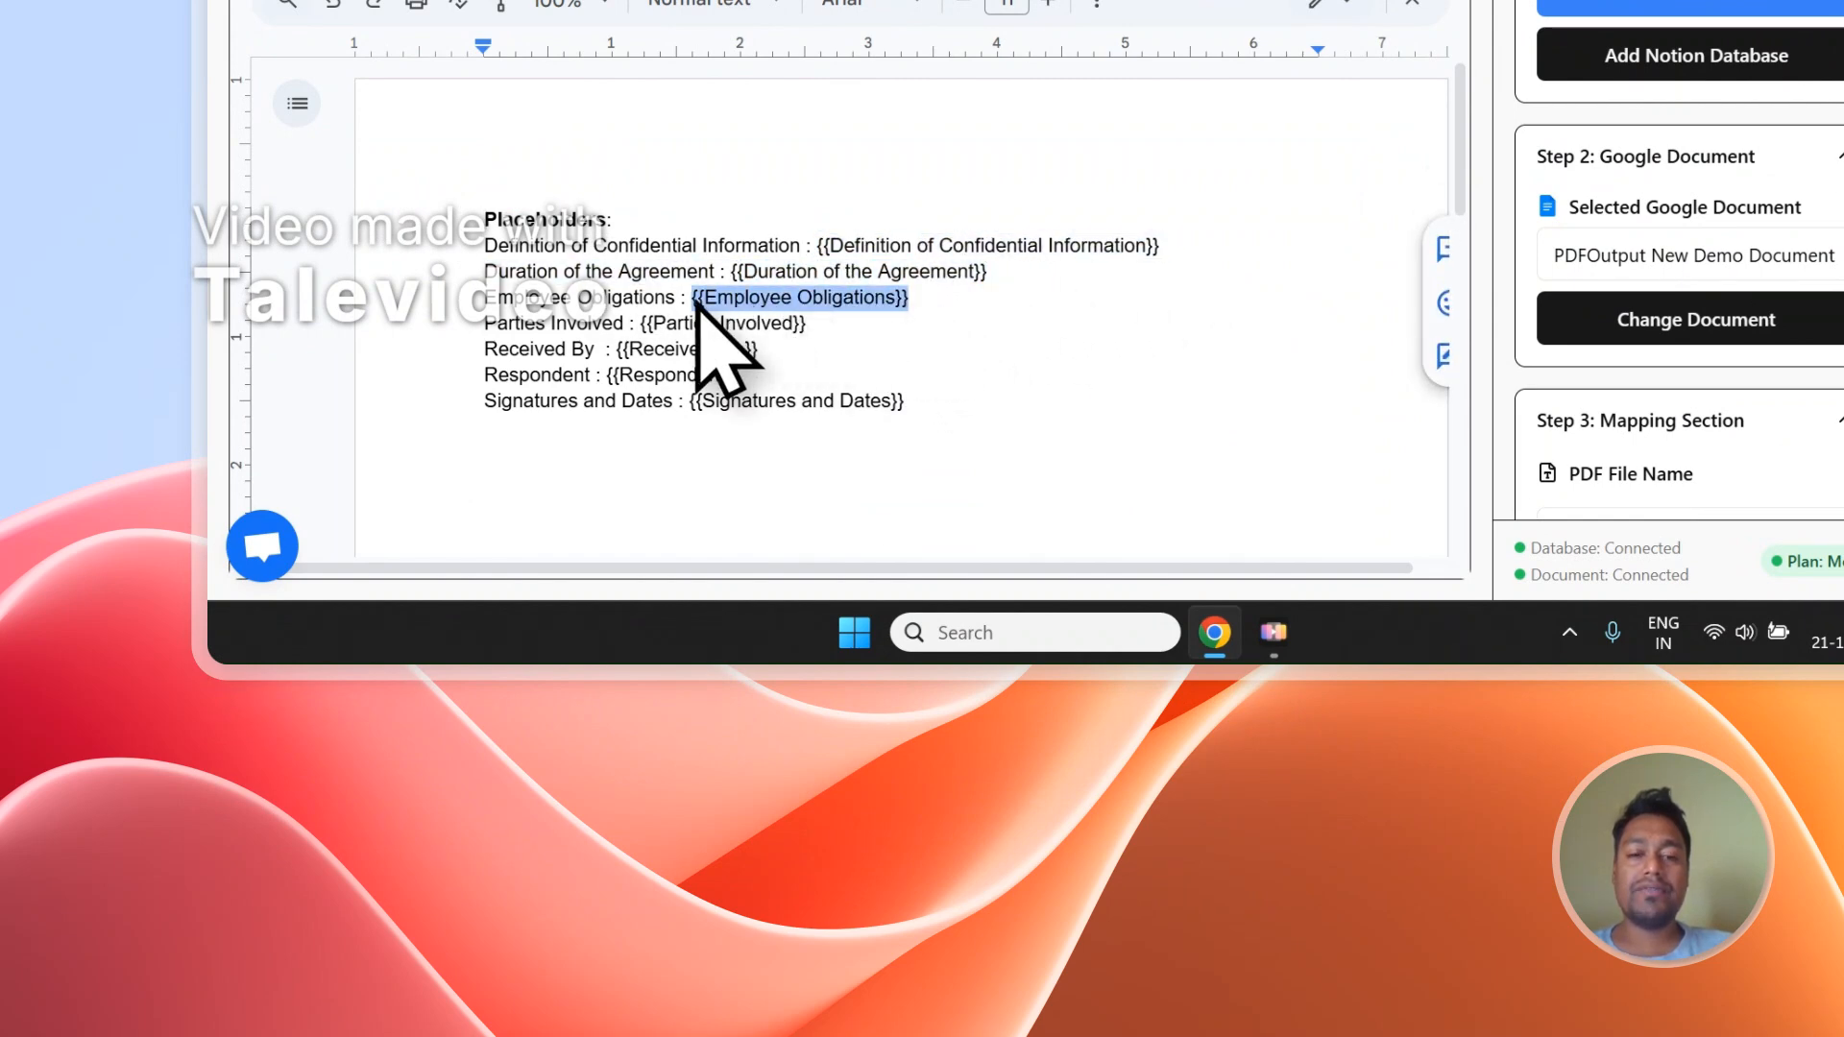
{"action": "left_click", "coordinate": [715, 178]}
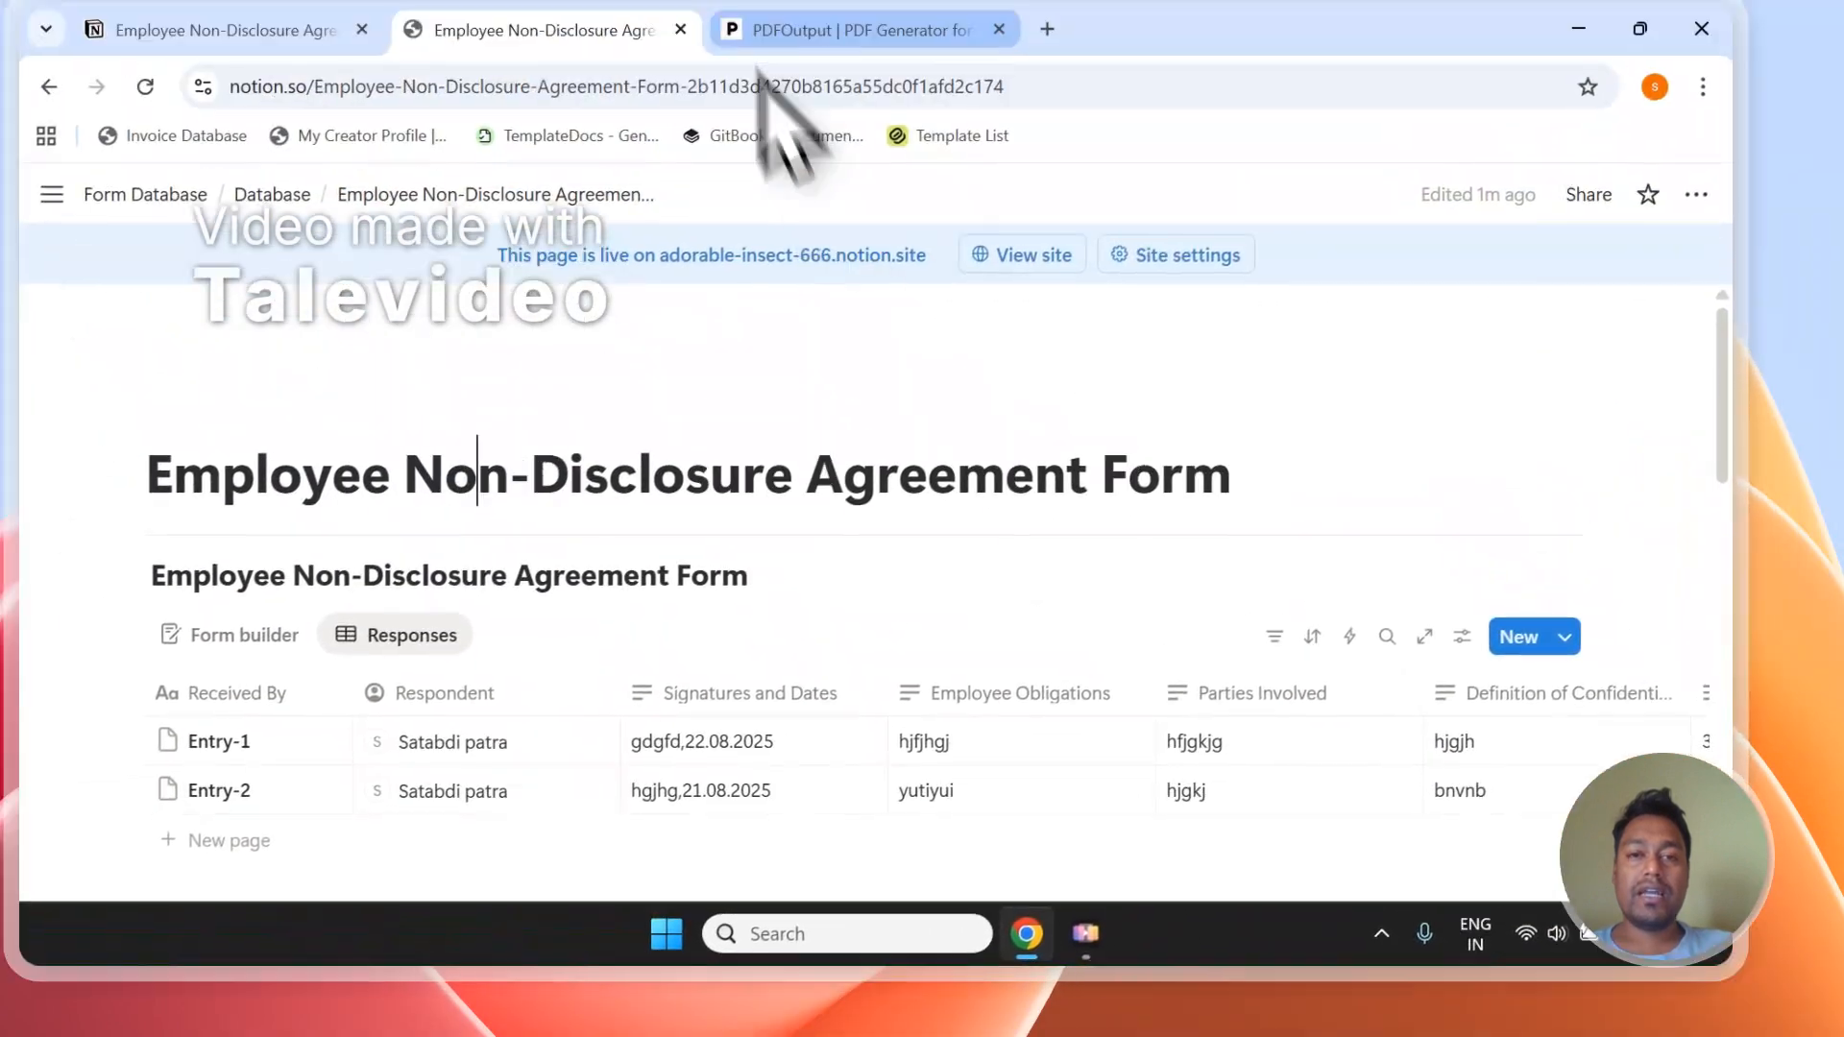
{"action": "left_click", "coordinate": [903, 27]}
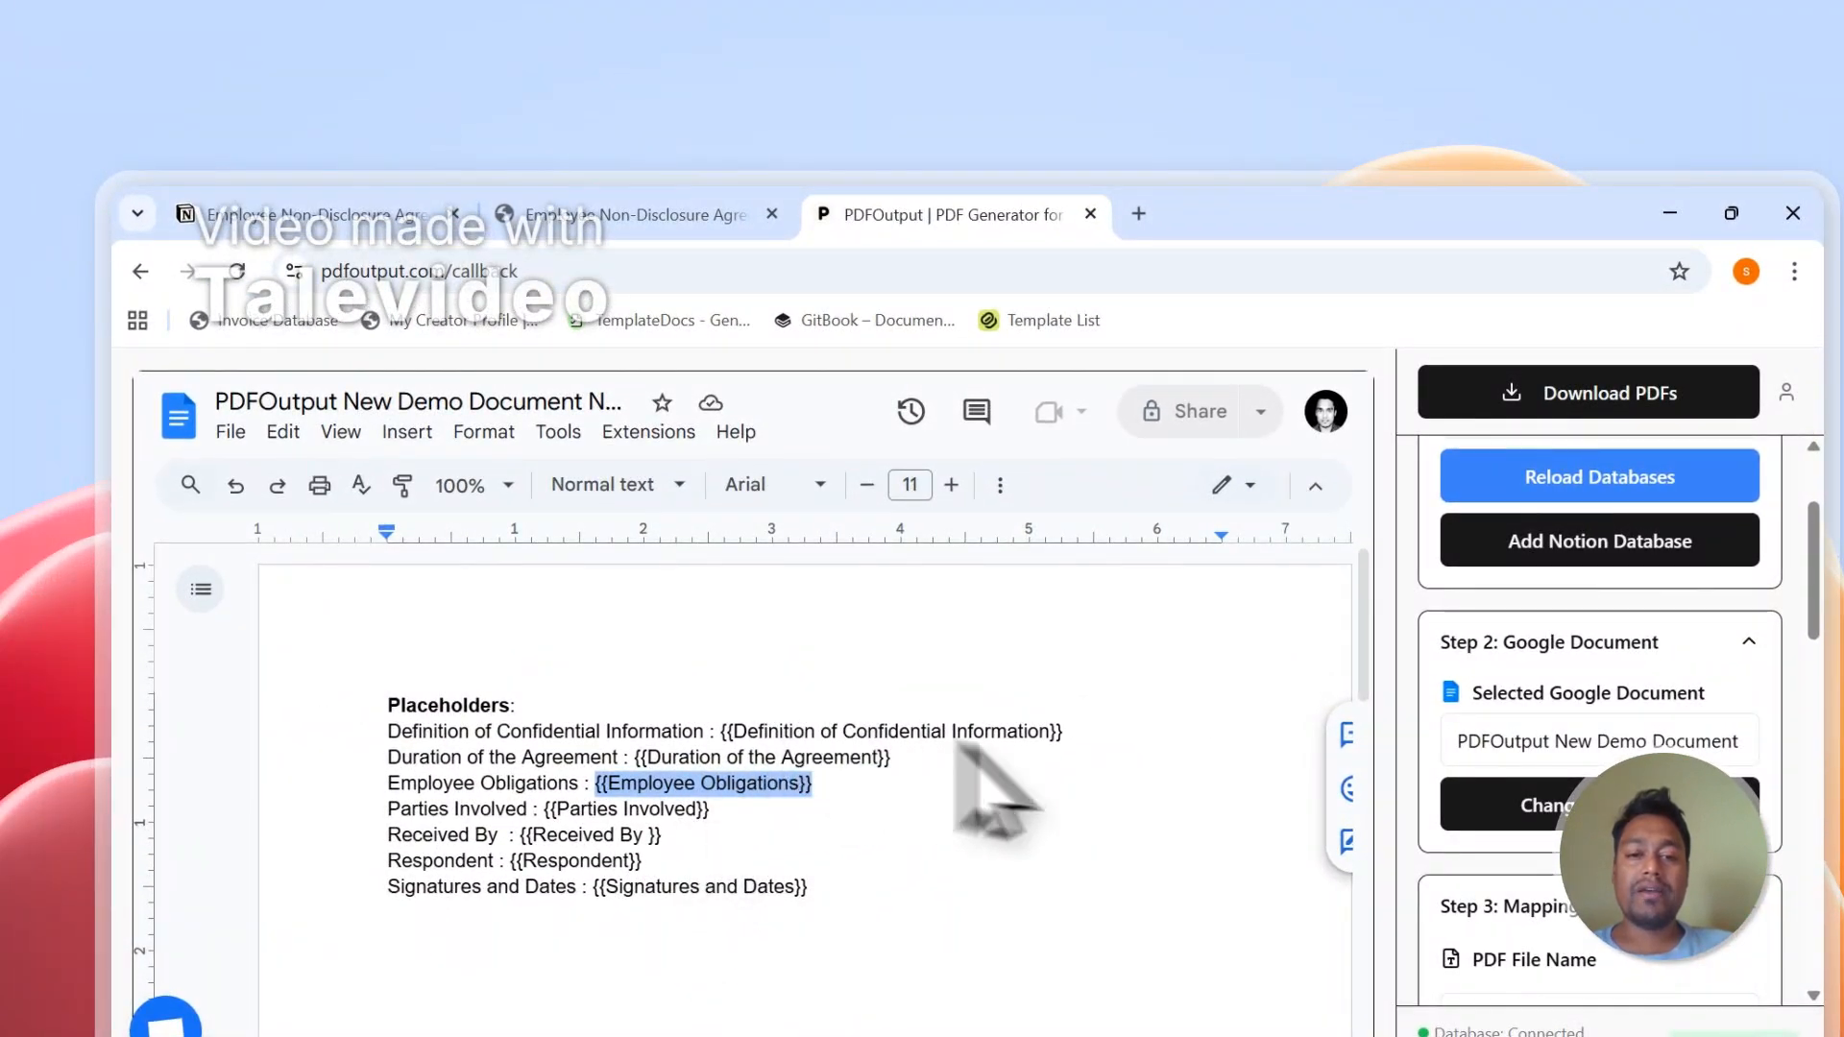
{"action": "left_click", "coordinate": [725, 217]}
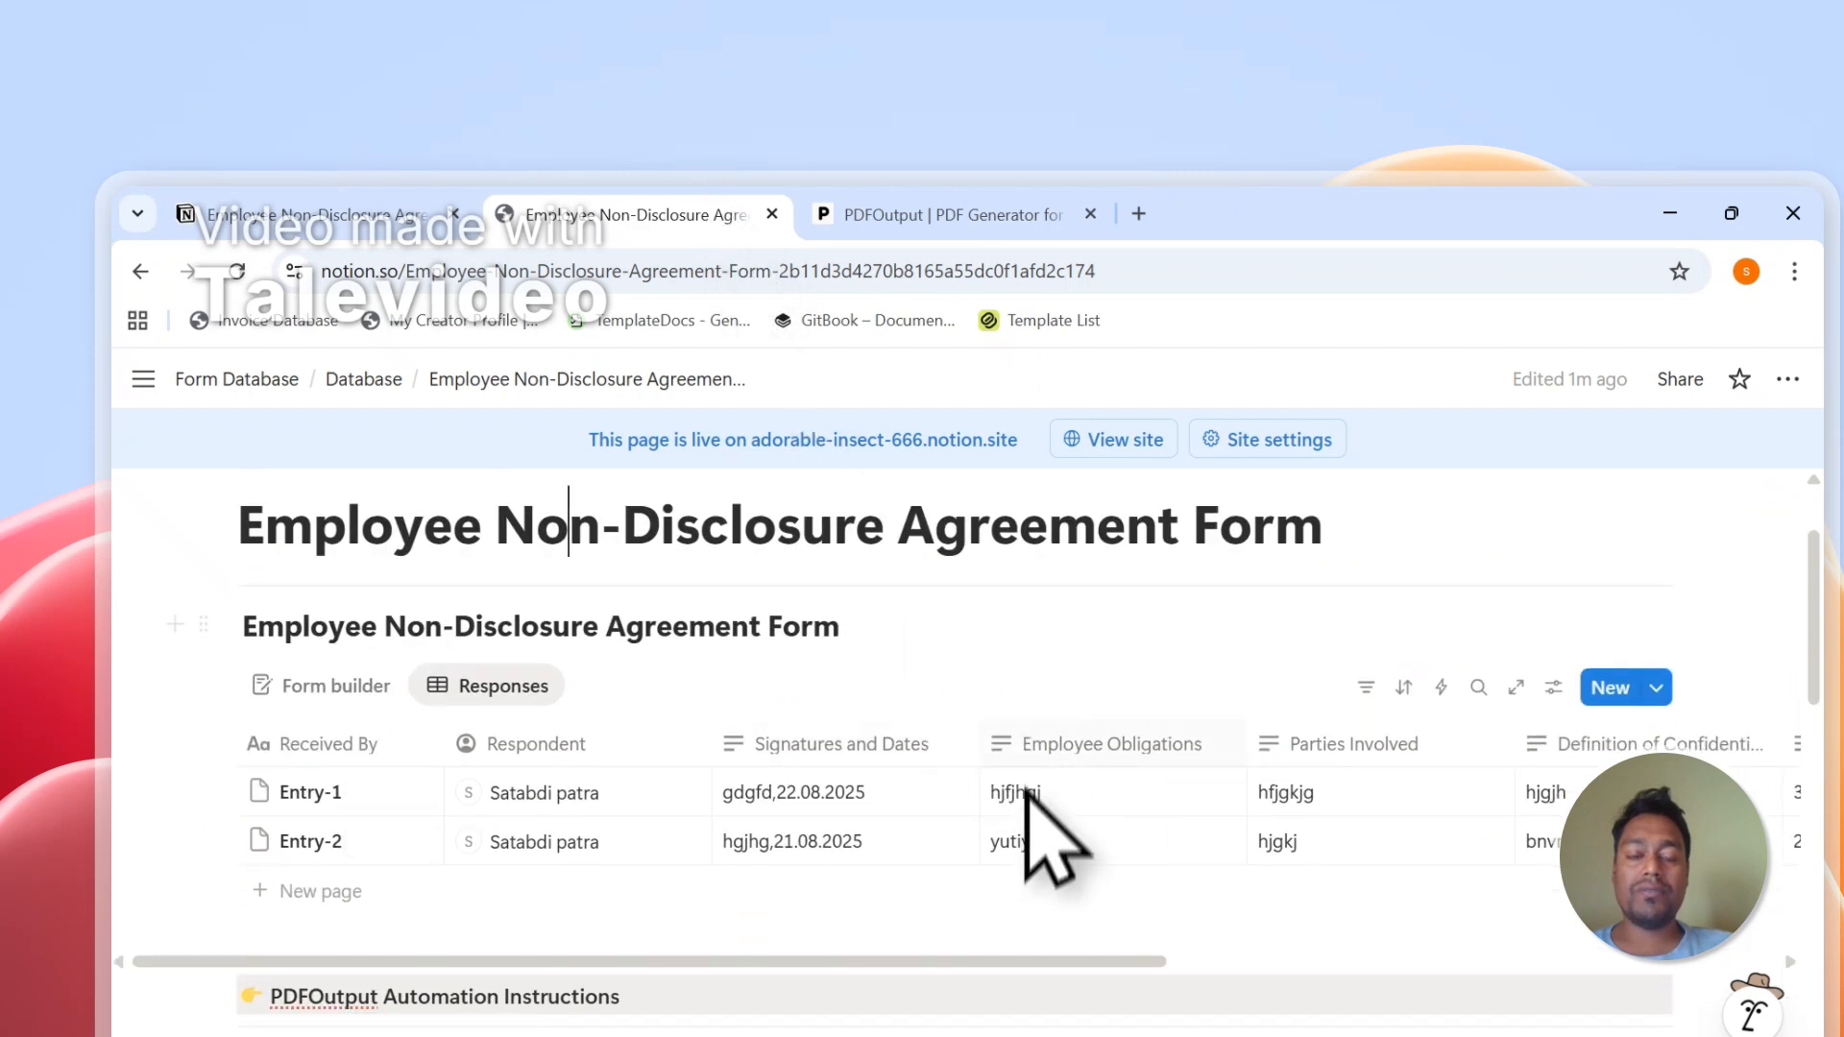
{"action": "left_click", "coordinate": [930, 217]}
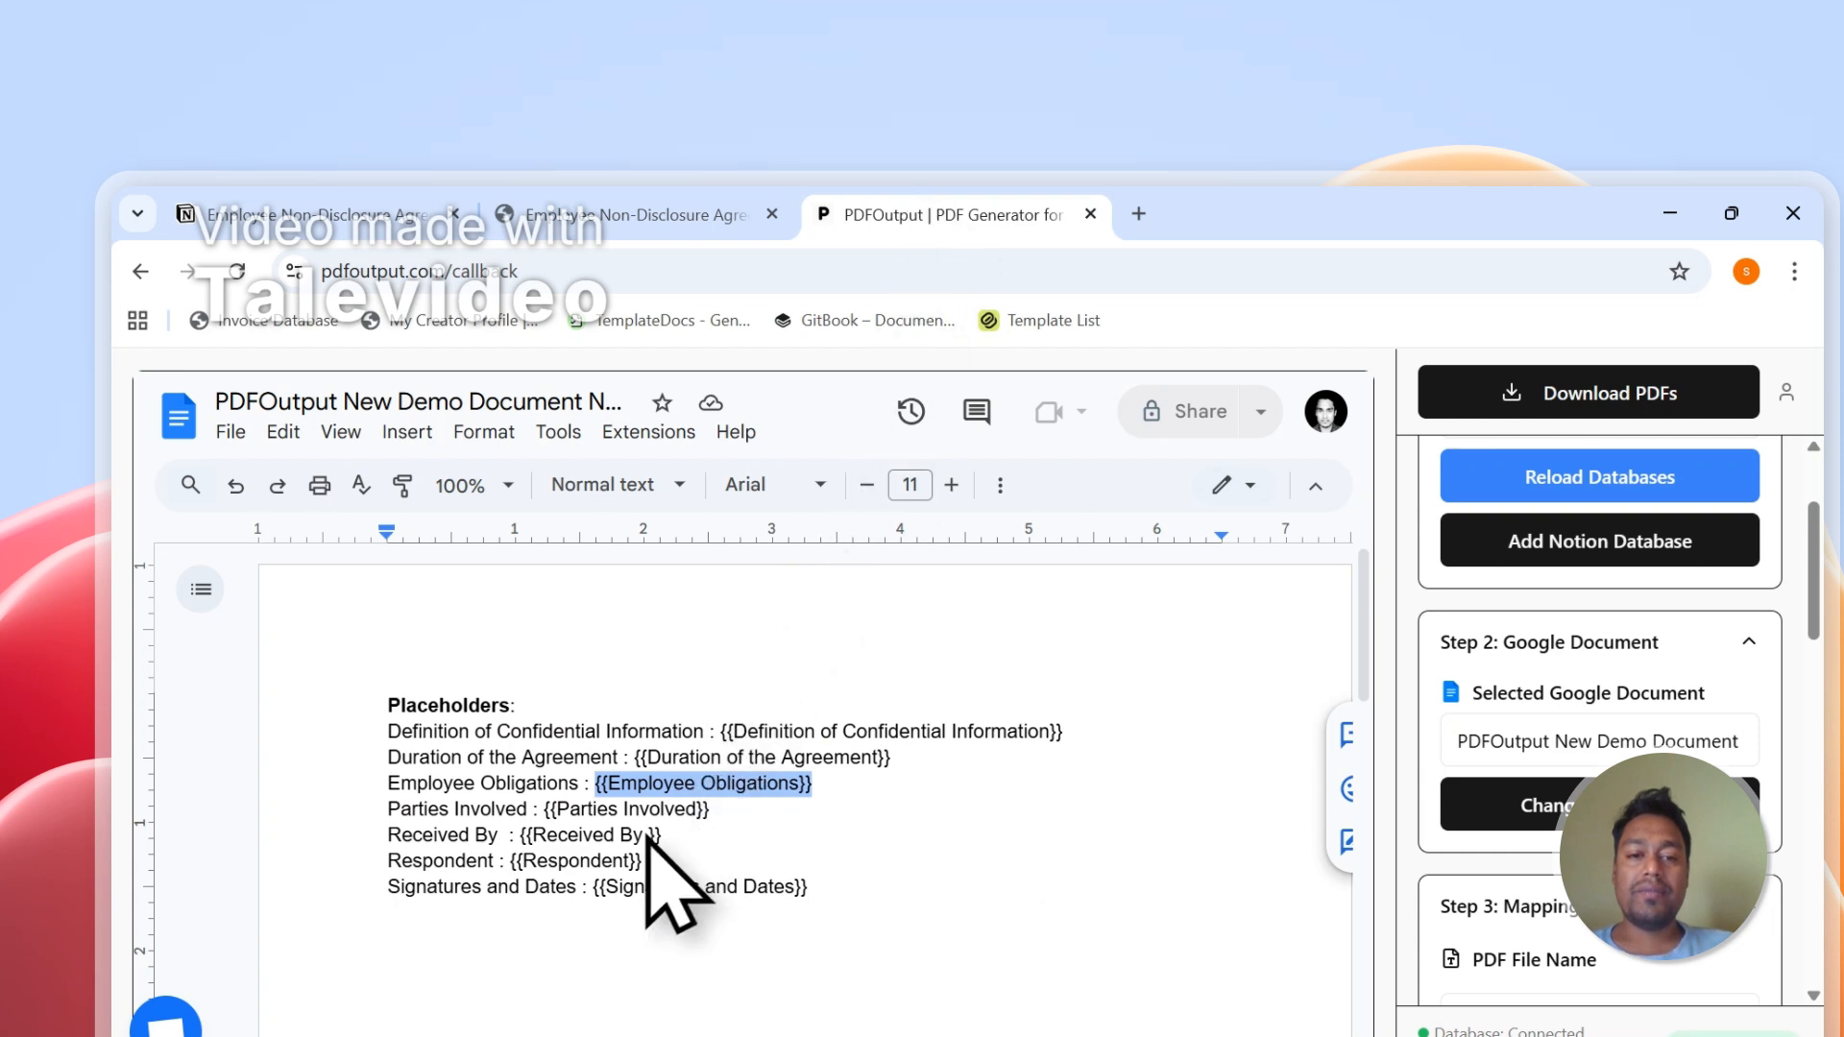
{"action": "left_click", "coordinate": [716, 215]}
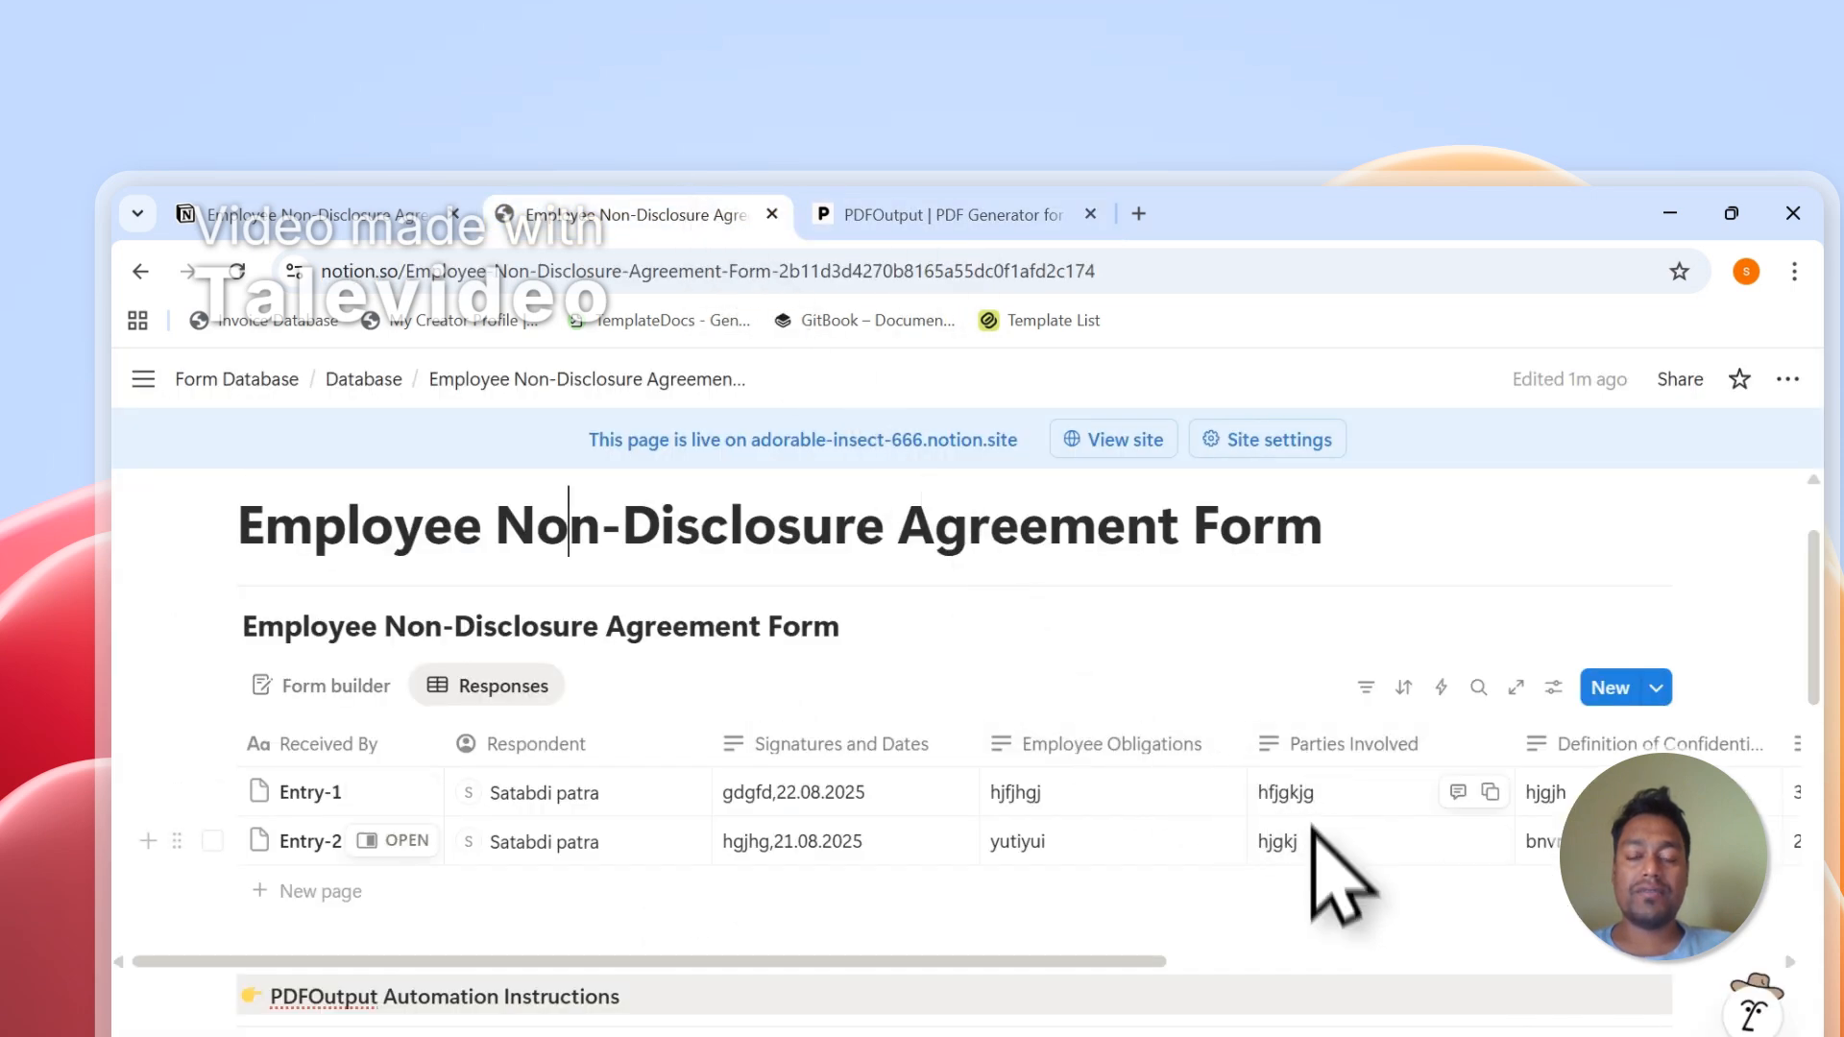
{"action": "left_click", "coordinate": [937, 215]}
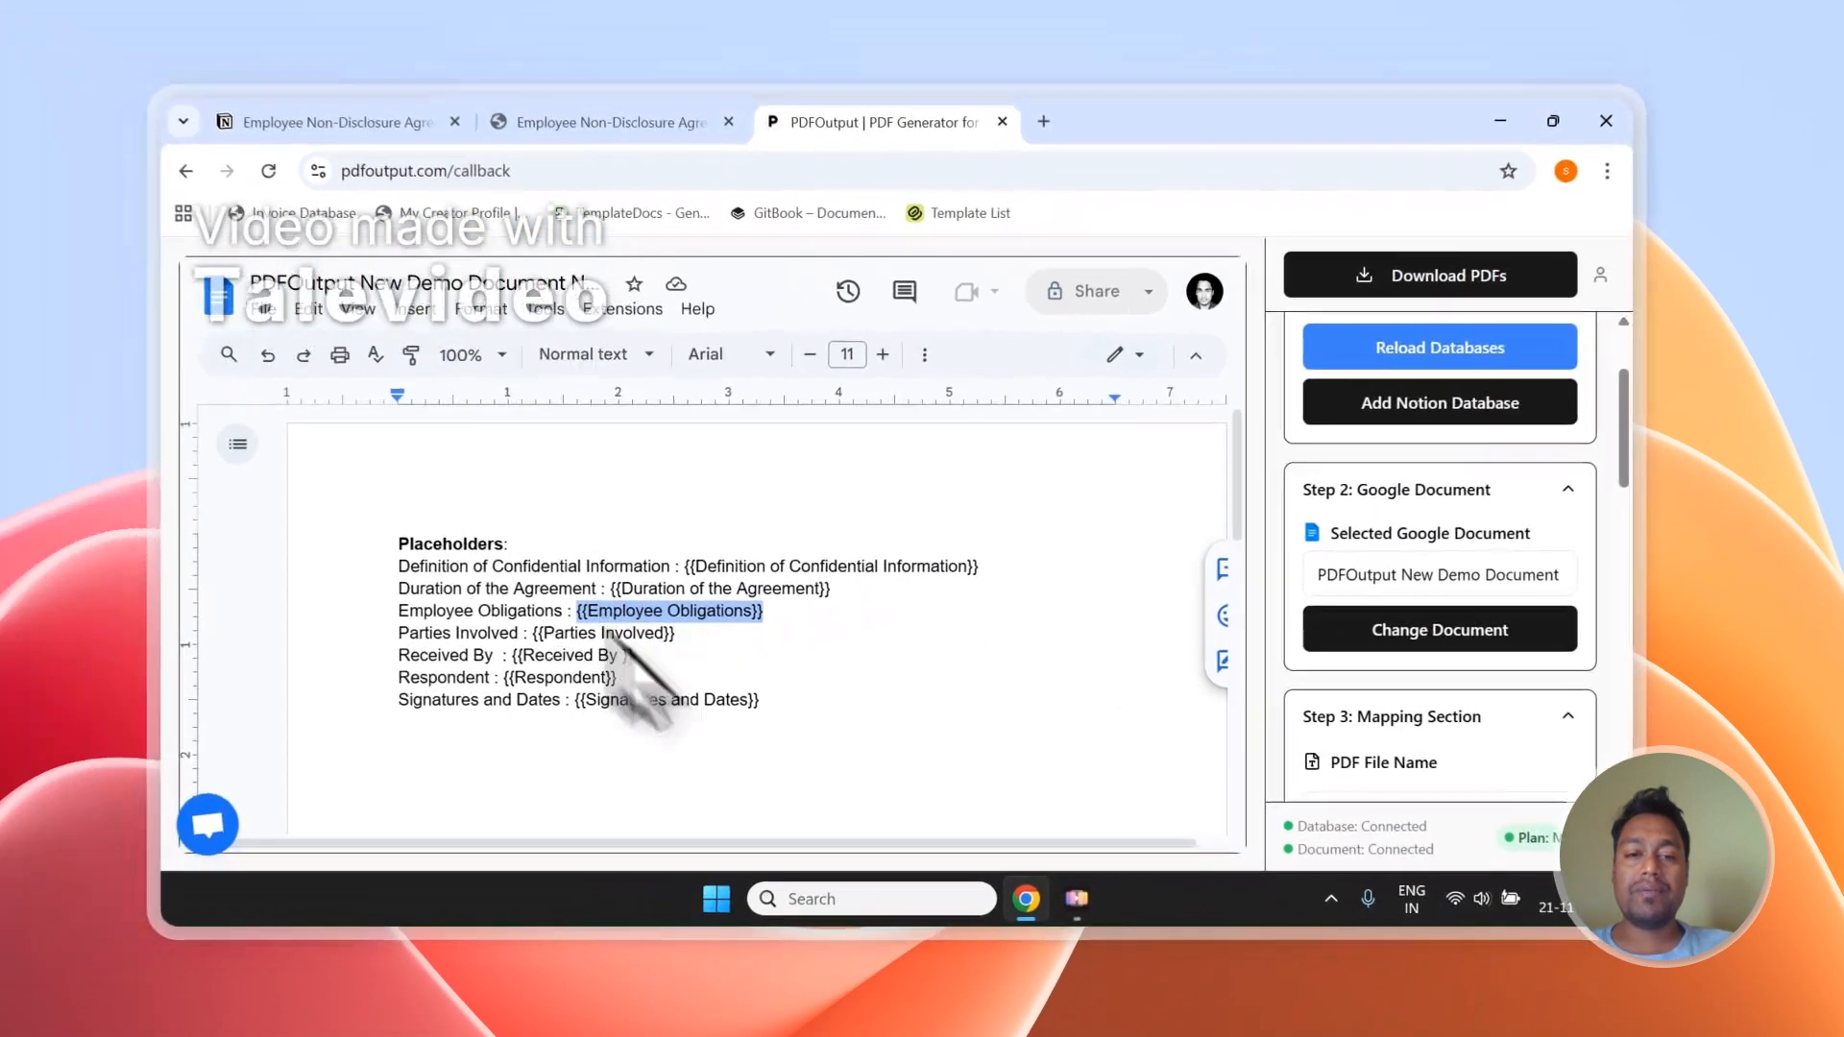
- Copy the Parties Involved property placeholder and insert {{Parties Involved}} in the document below the placeholder list
{"action": "scroll", "coordinate": [1530, 561], "scroll_direction": "down", "scroll_amount": 10}
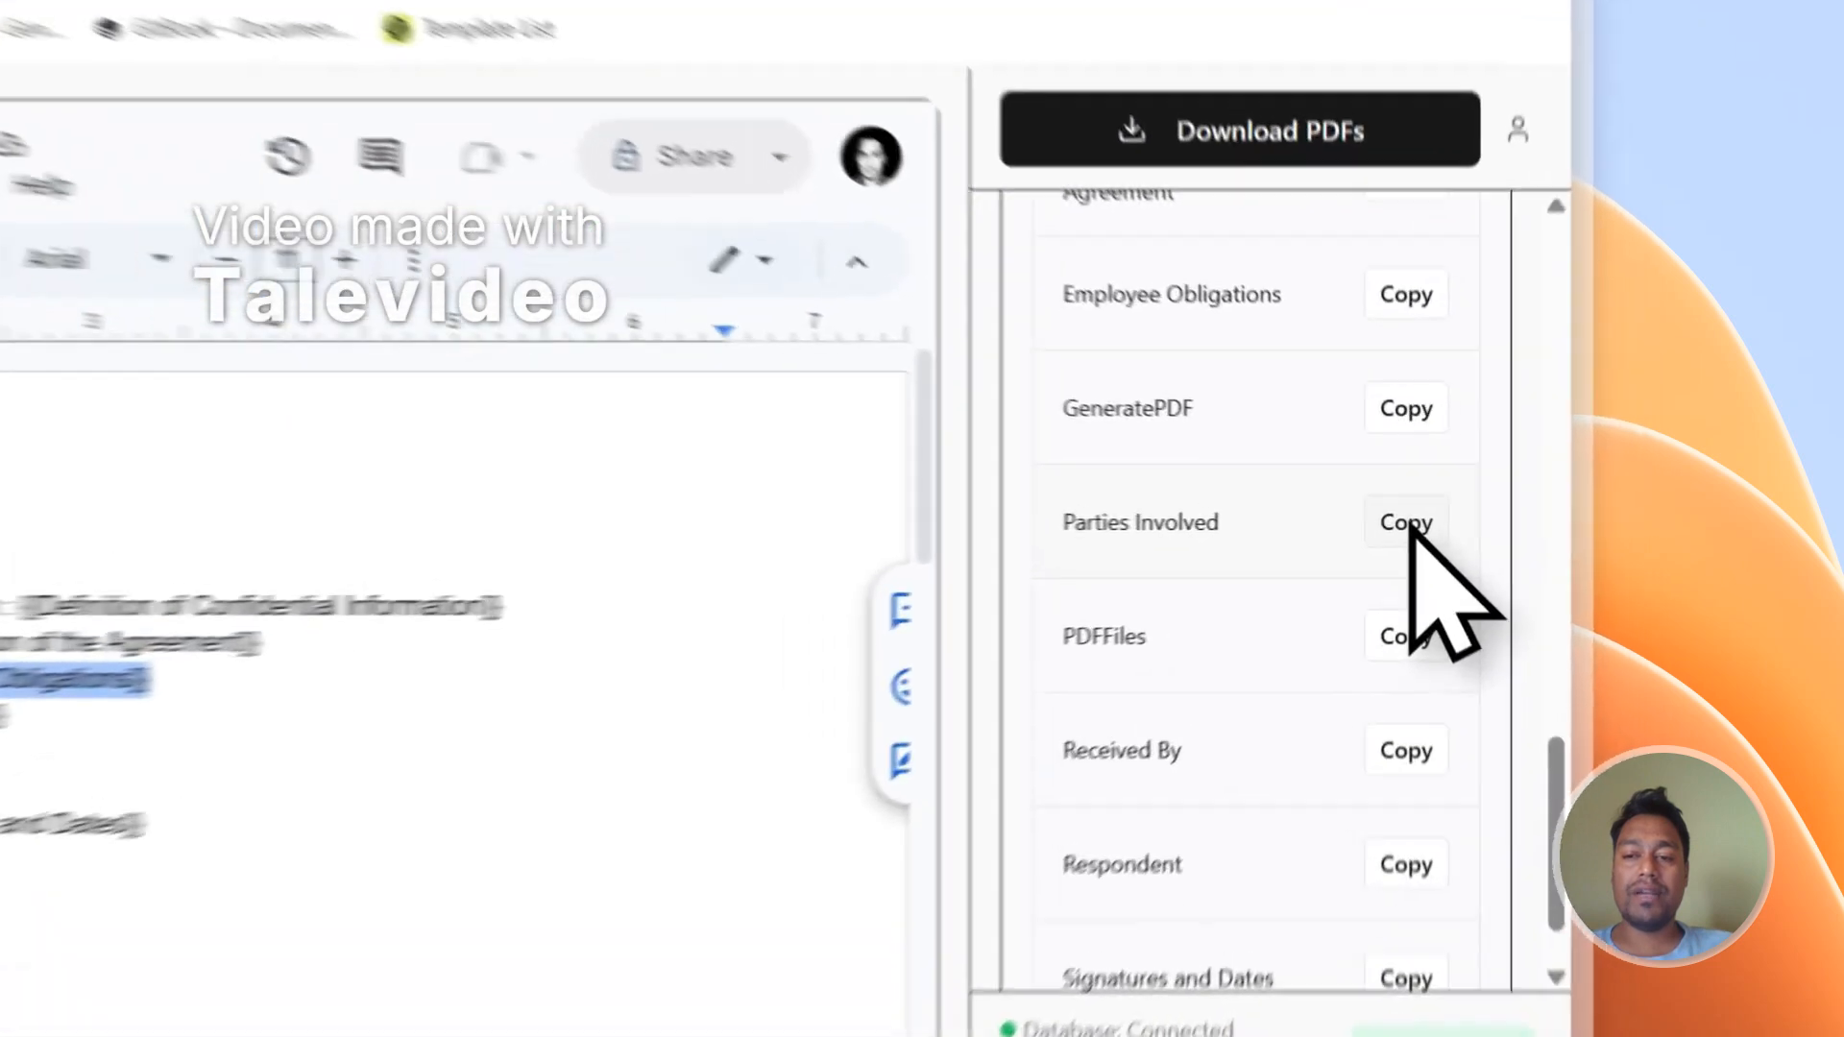
{"action": "left_click", "coordinate": [1537, 521]}
{"action": "left_click", "coordinate": [643, 769]}
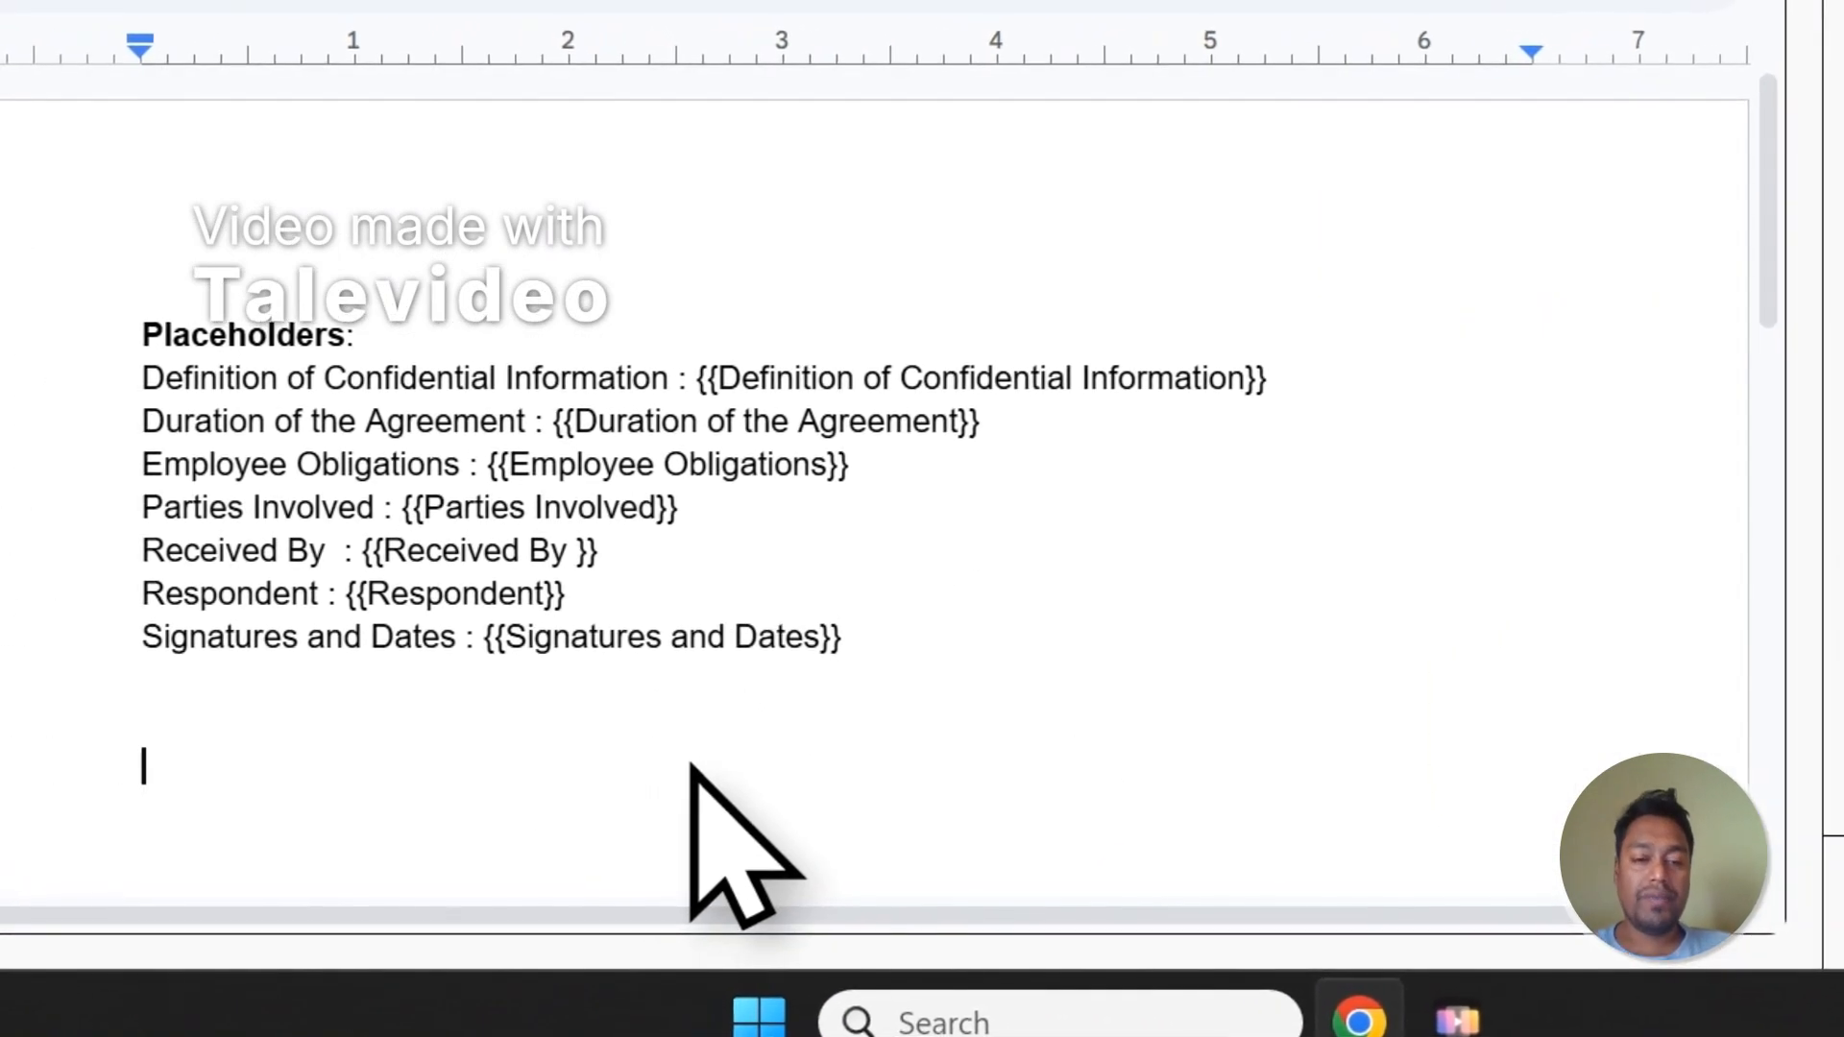
{"action": "type", "text": "{{Parties Involved}}"}
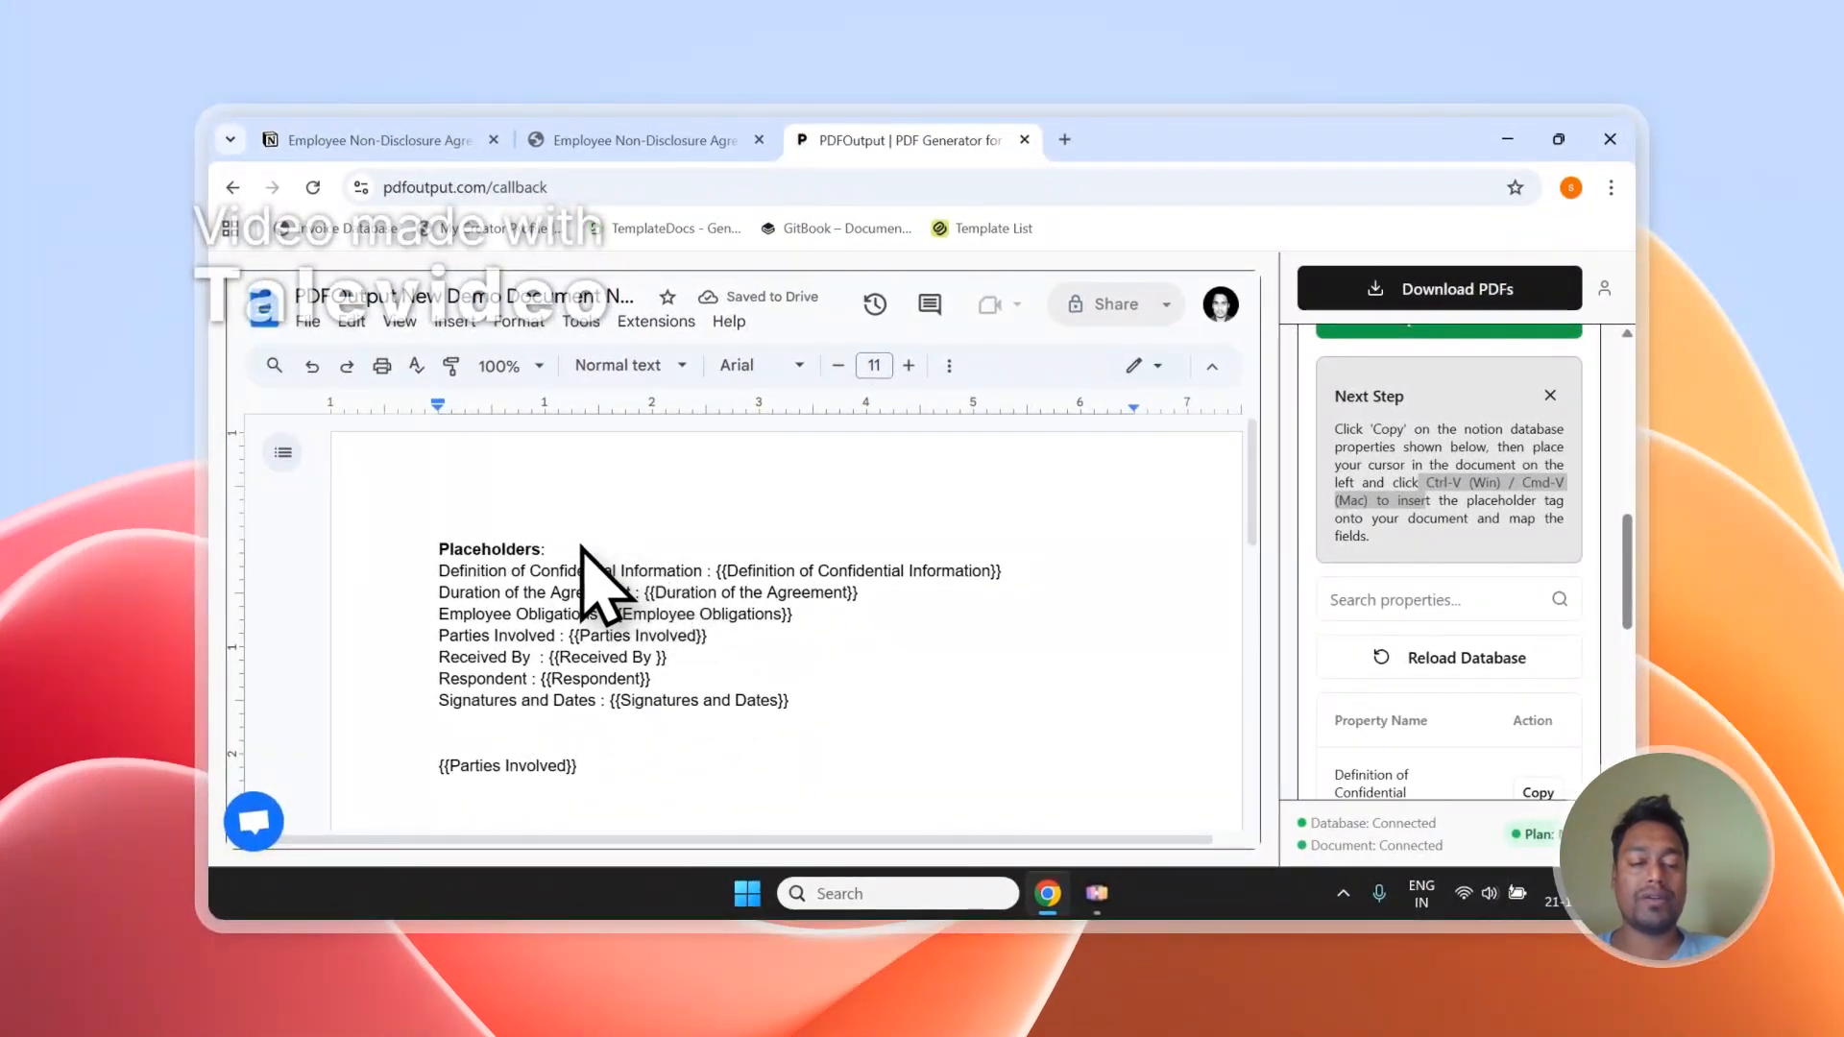
{"action": "scroll", "coordinate": [653, 672], "scroll_direction": "down", "scroll_amount": 1}
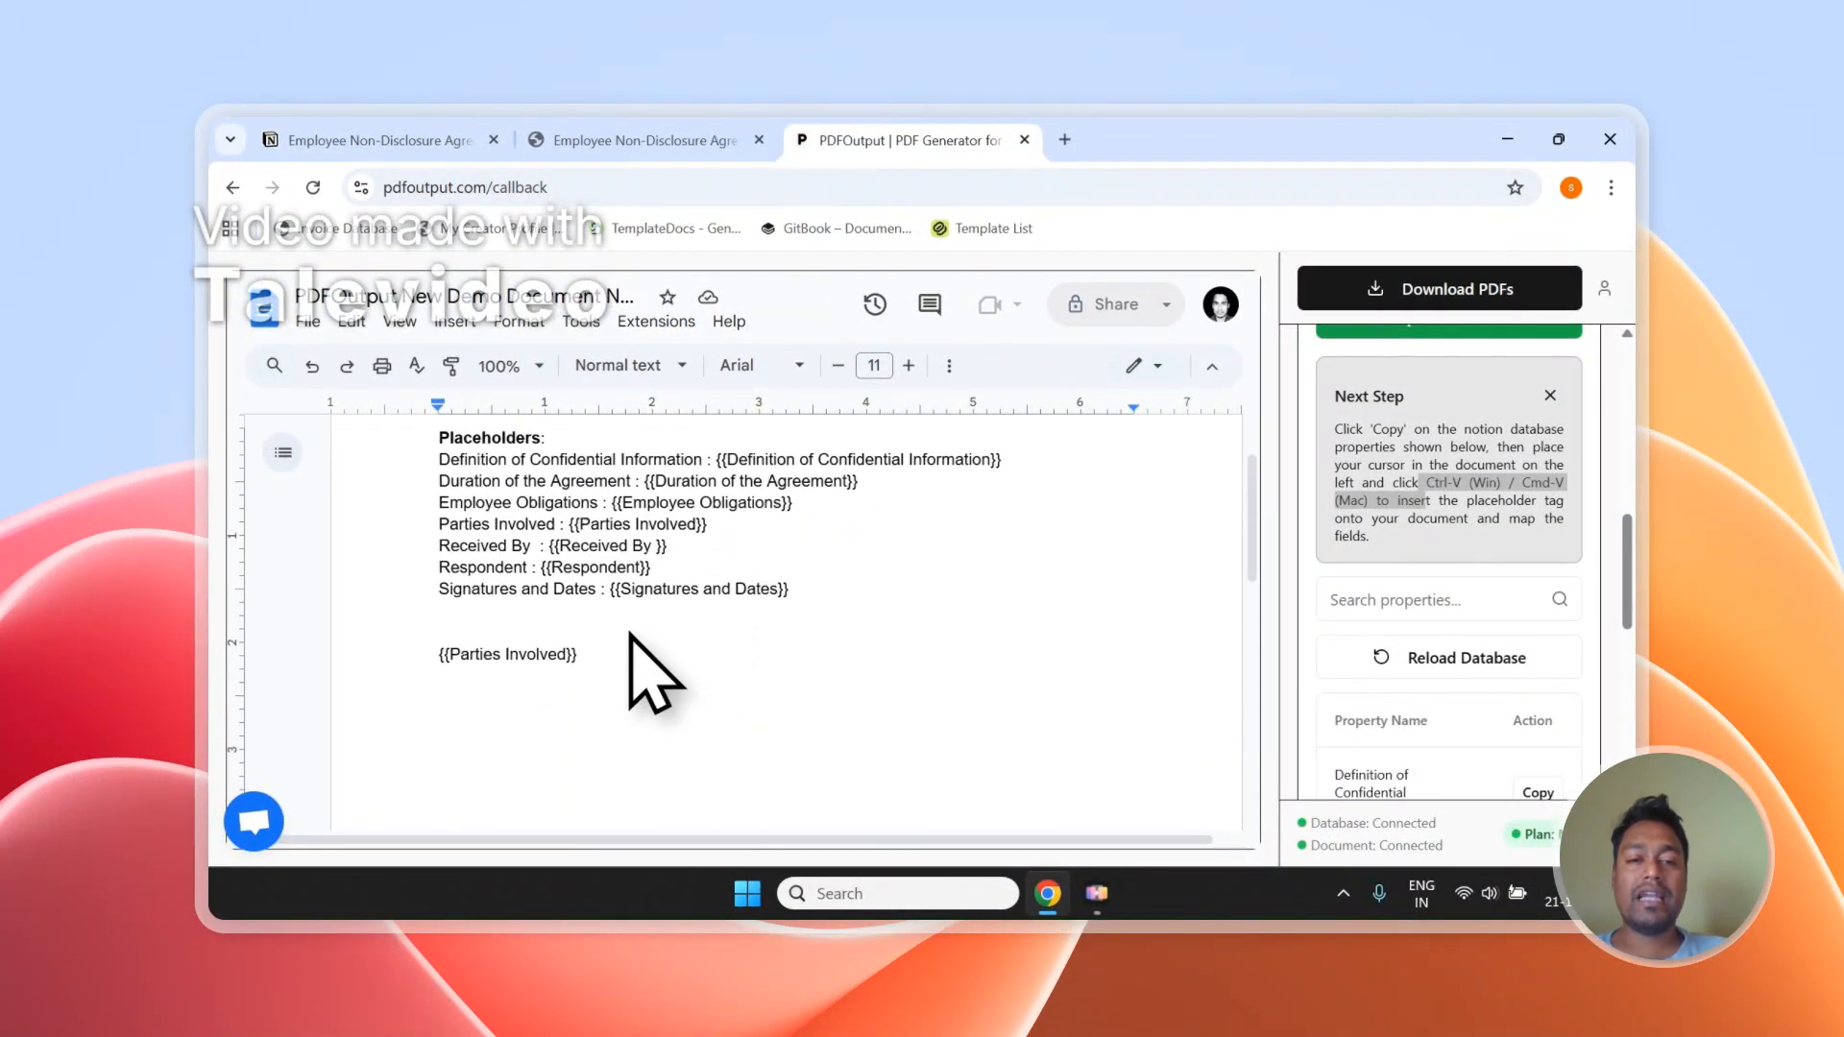
{"action": "scroll", "coordinate": [631, 636], "scroll_direction": "up", "scroll_amount": 1}
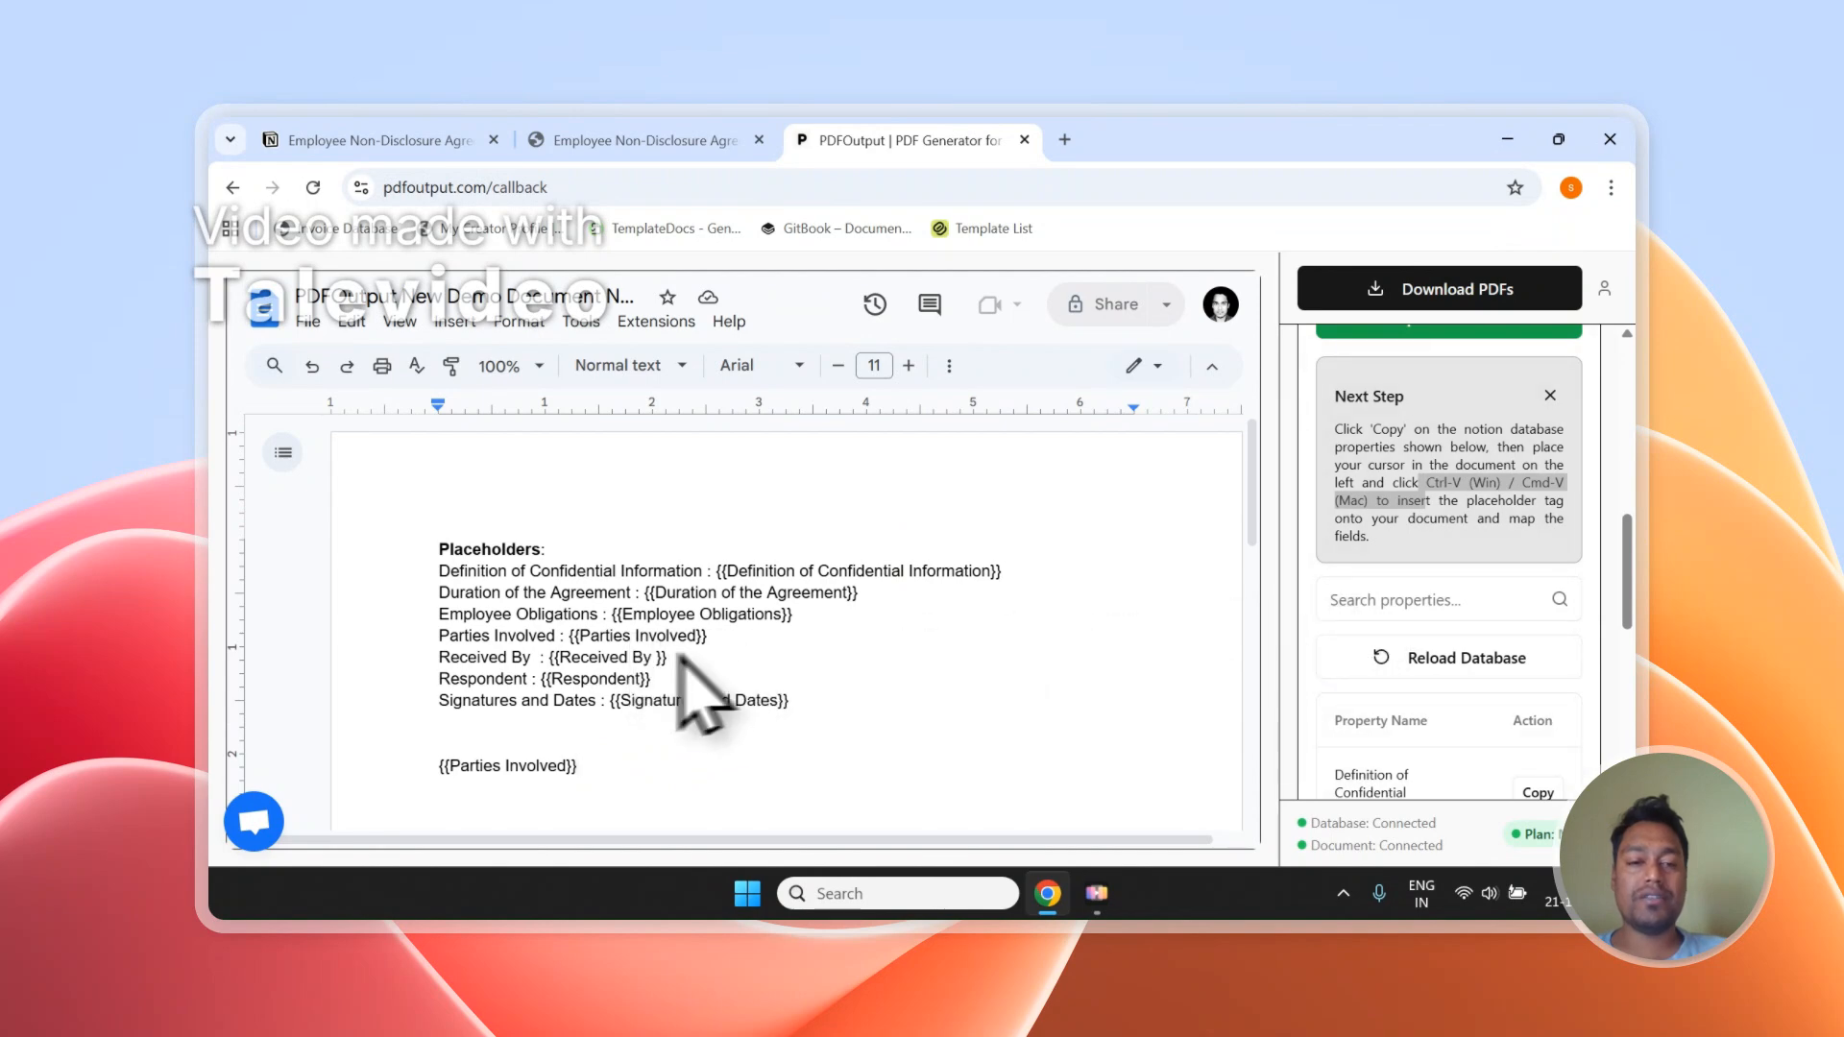
- Delete the extra {{Parties Involved}} placeholder below the placeholder list, along with the blank line above it
{"action": "left_click_drag", "start_coordinate": [586, 766], "coordinate": [442, 747]}
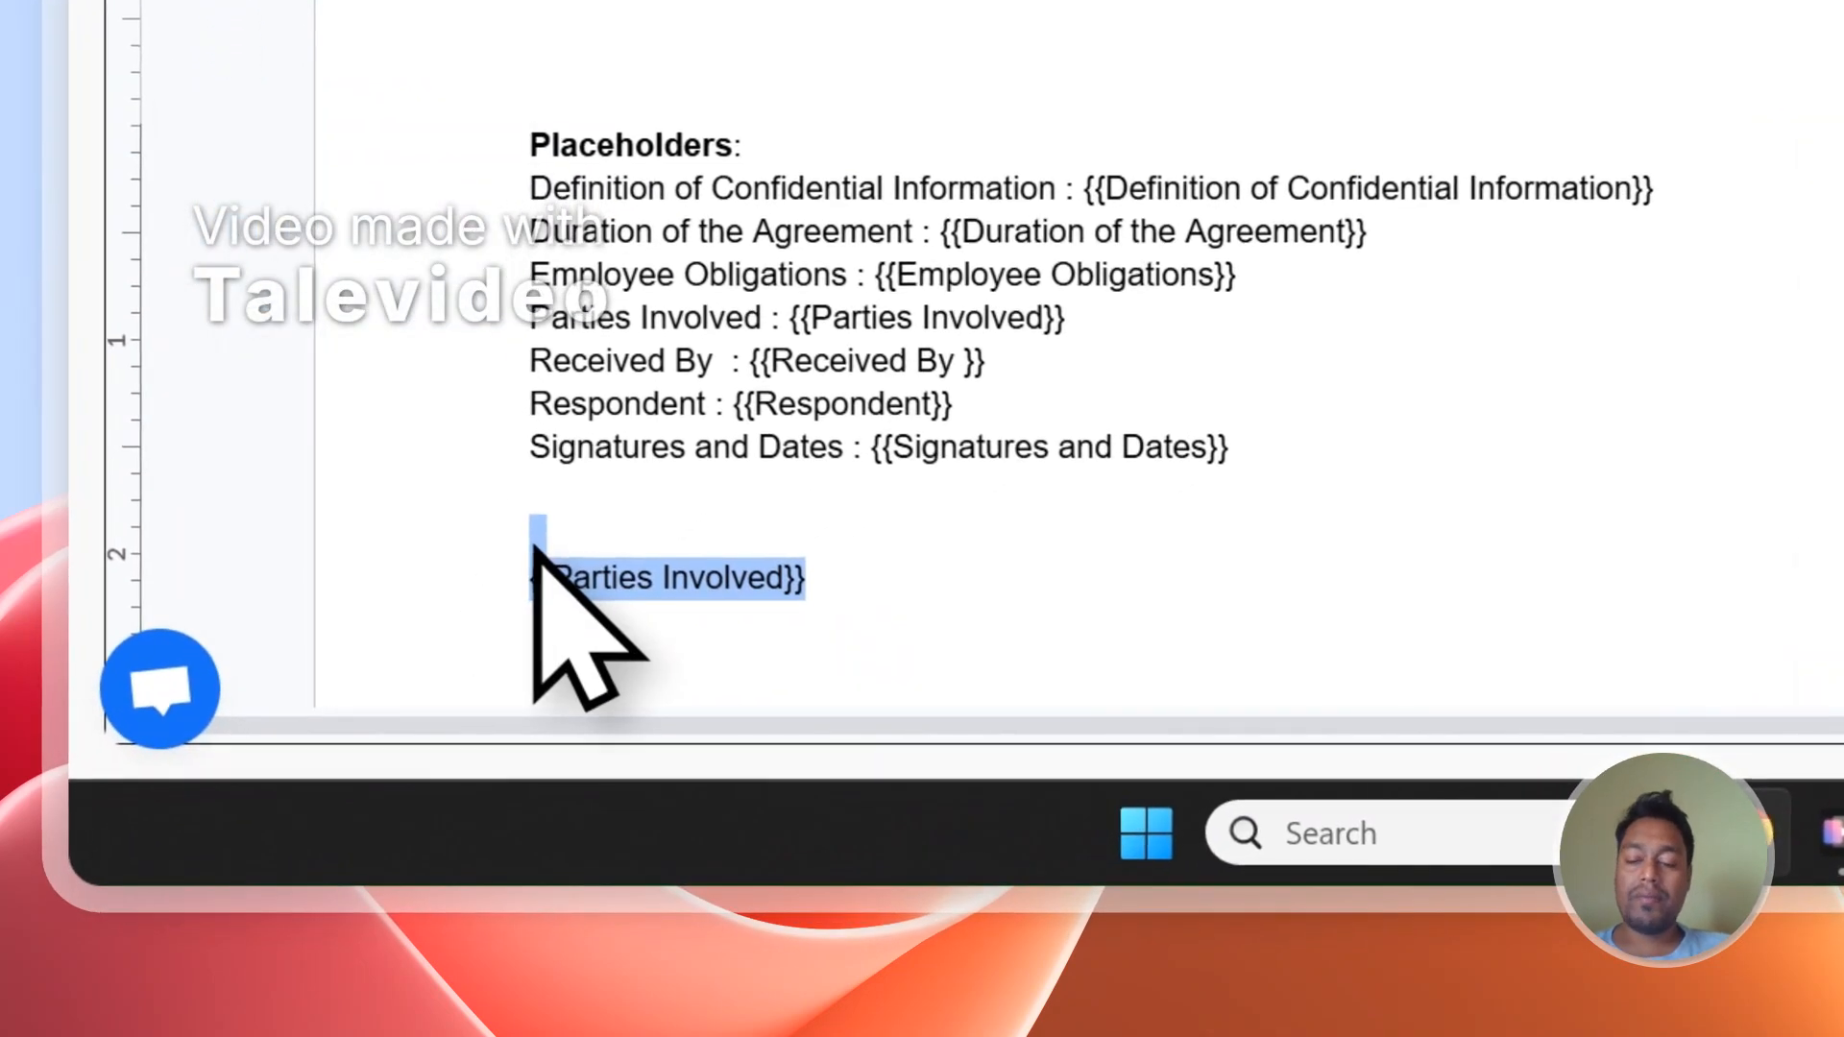
{"action": "key", "text": "BackSpace"}
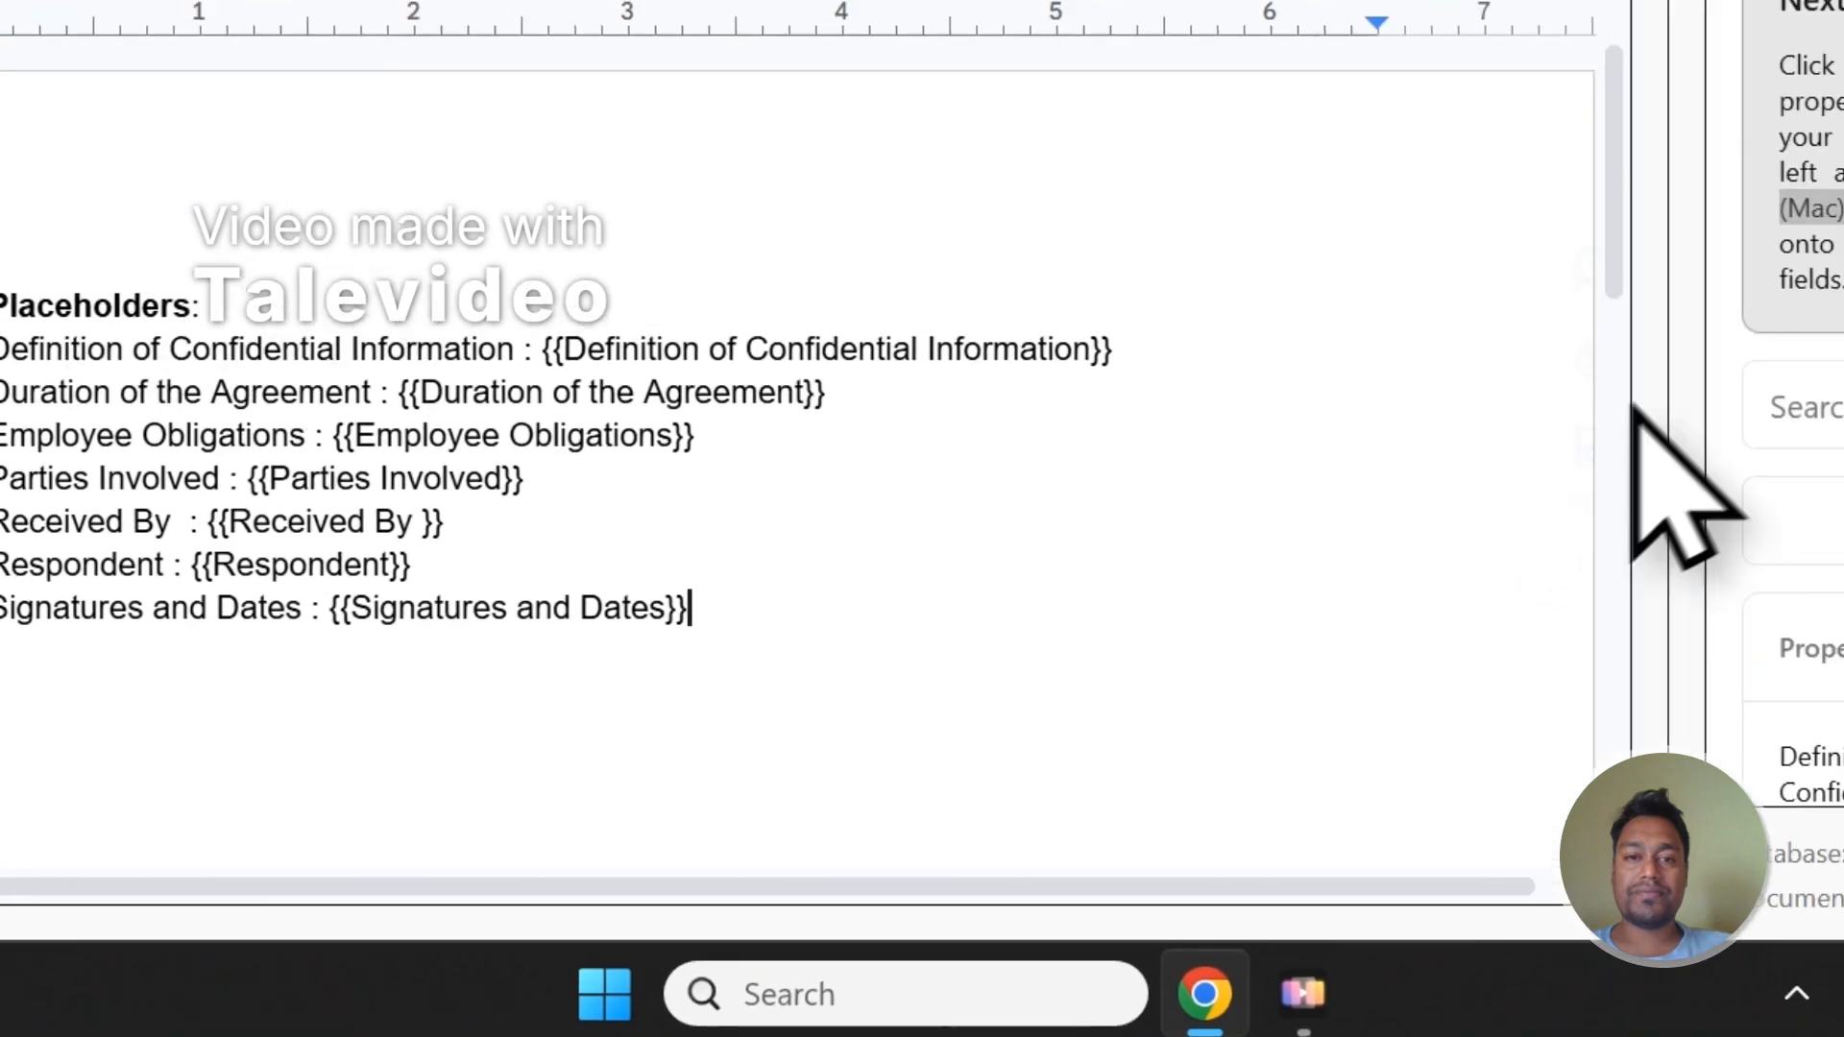
- Switch to the Notion Responses table and set GeneratePDF to Ready to Generate for Entry-1 and Entry-2
{"action": "left_click", "coordinate": [576, 61]}
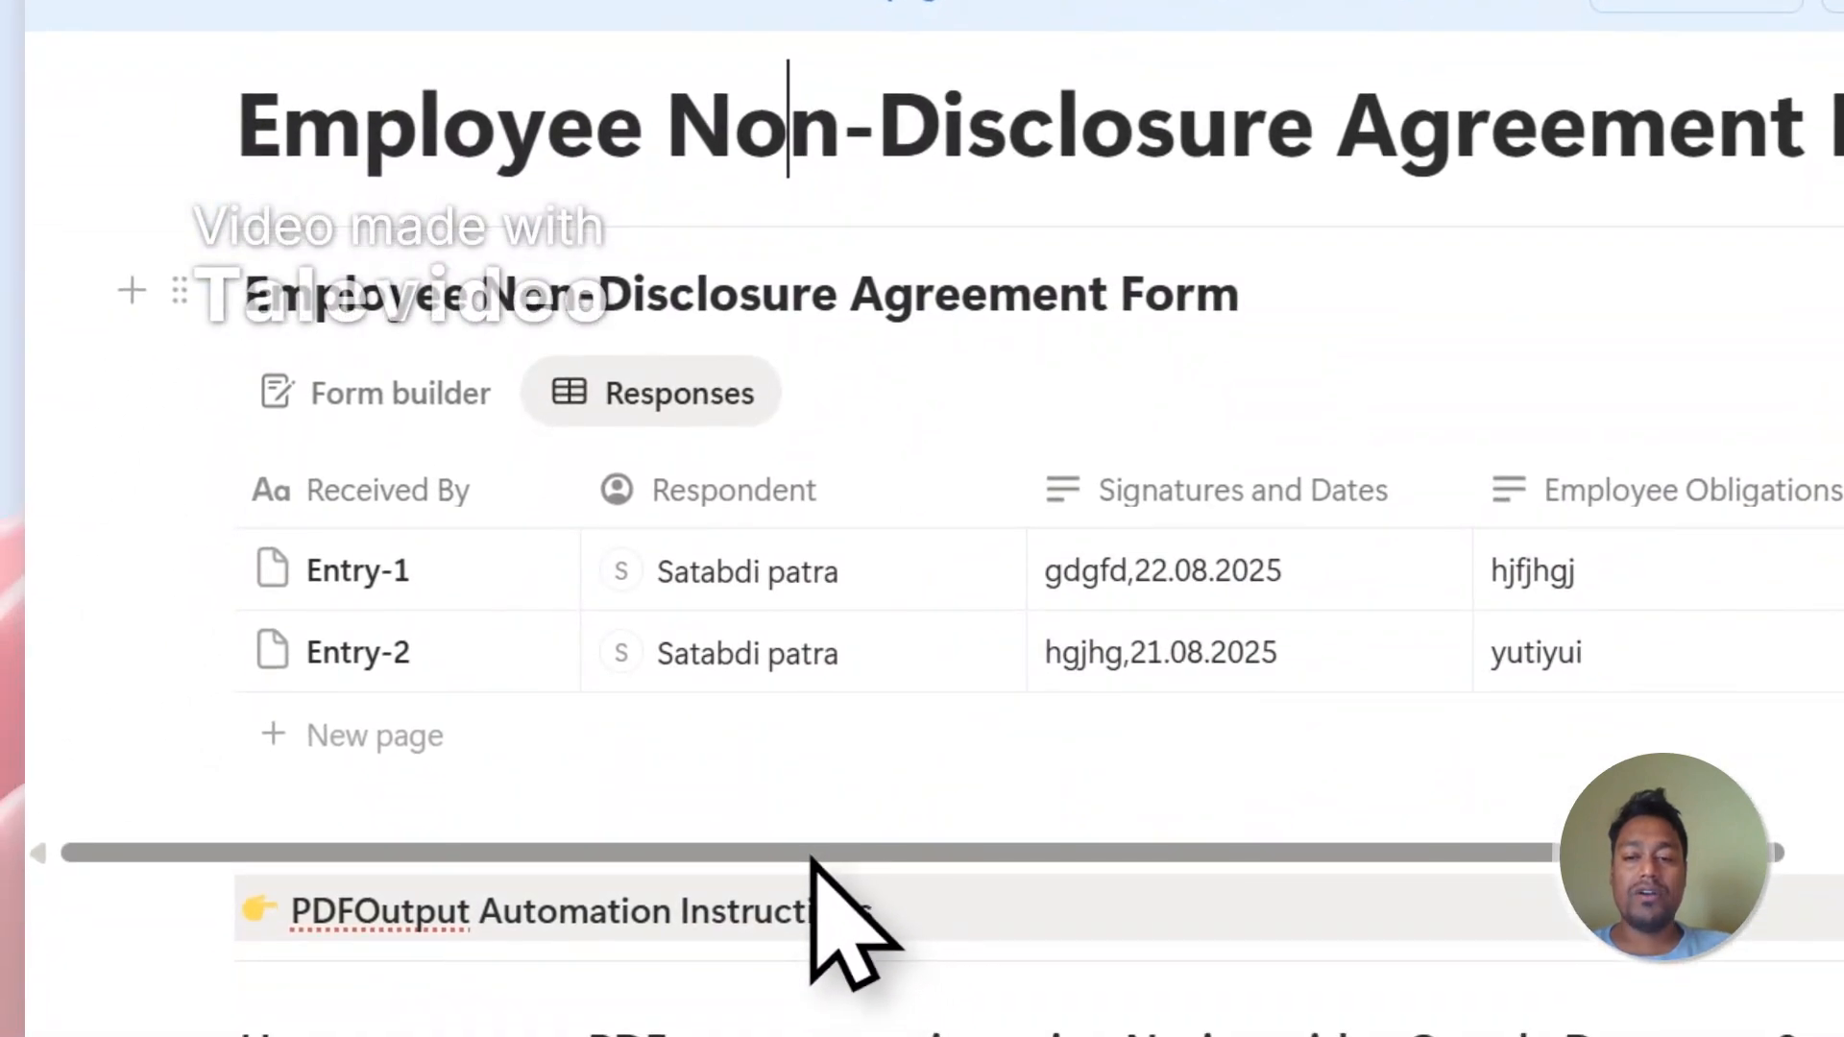
{"action": "left_click_drag", "start_coordinate": [811, 858], "coordinate": [1825, 826]}
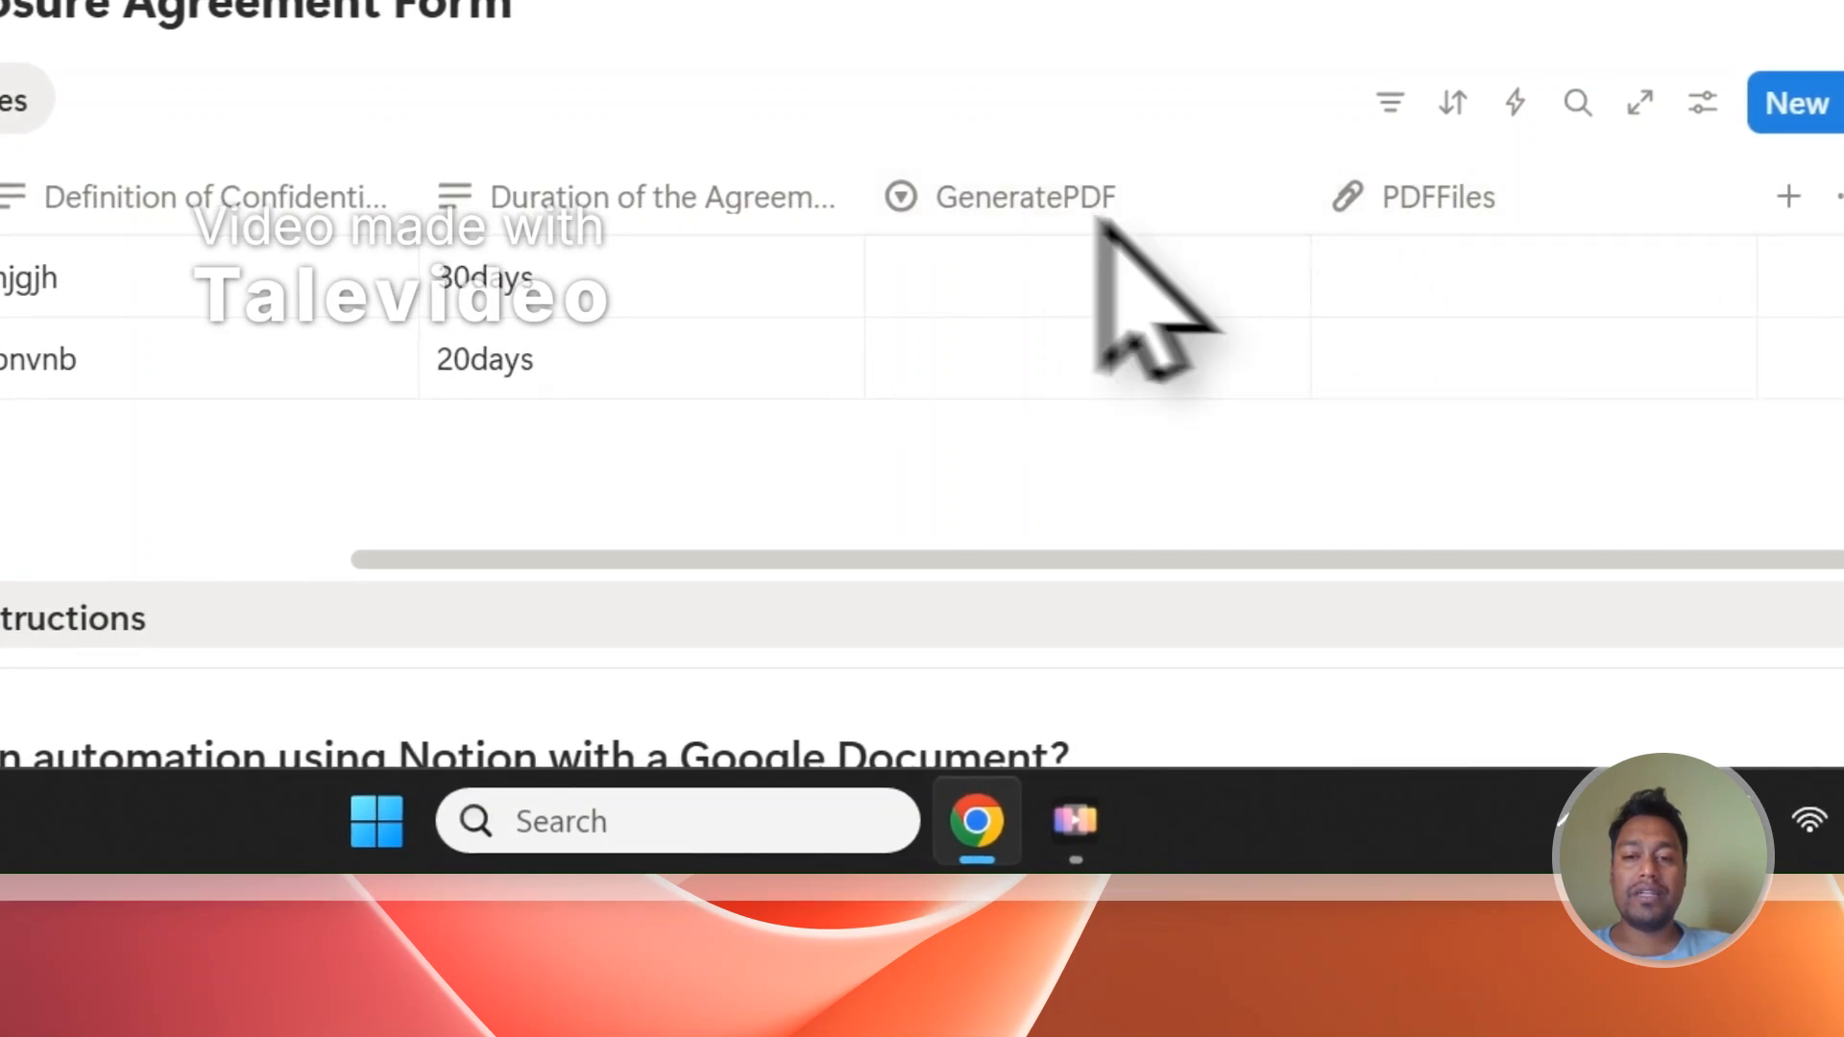
{"action": "left_click", "coordinate": [960, 283]}
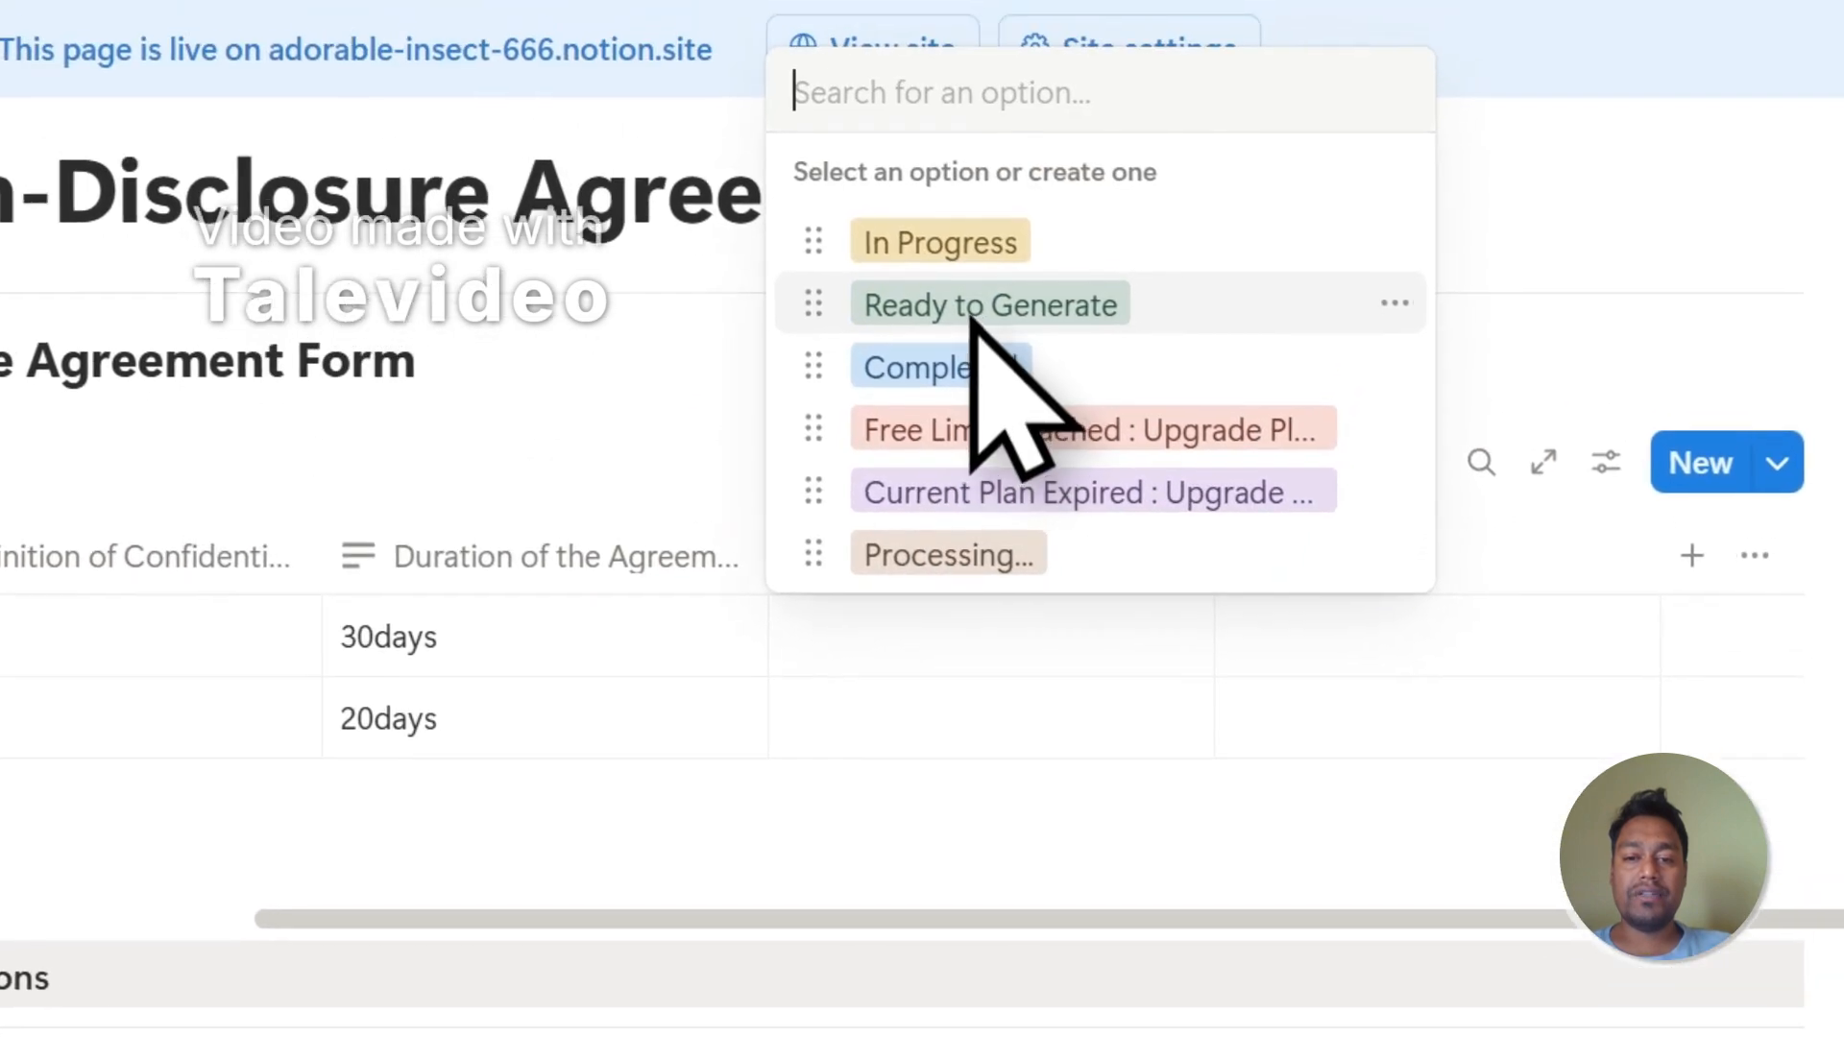
{"action": "left_click", "coordinate": [970, 315]}
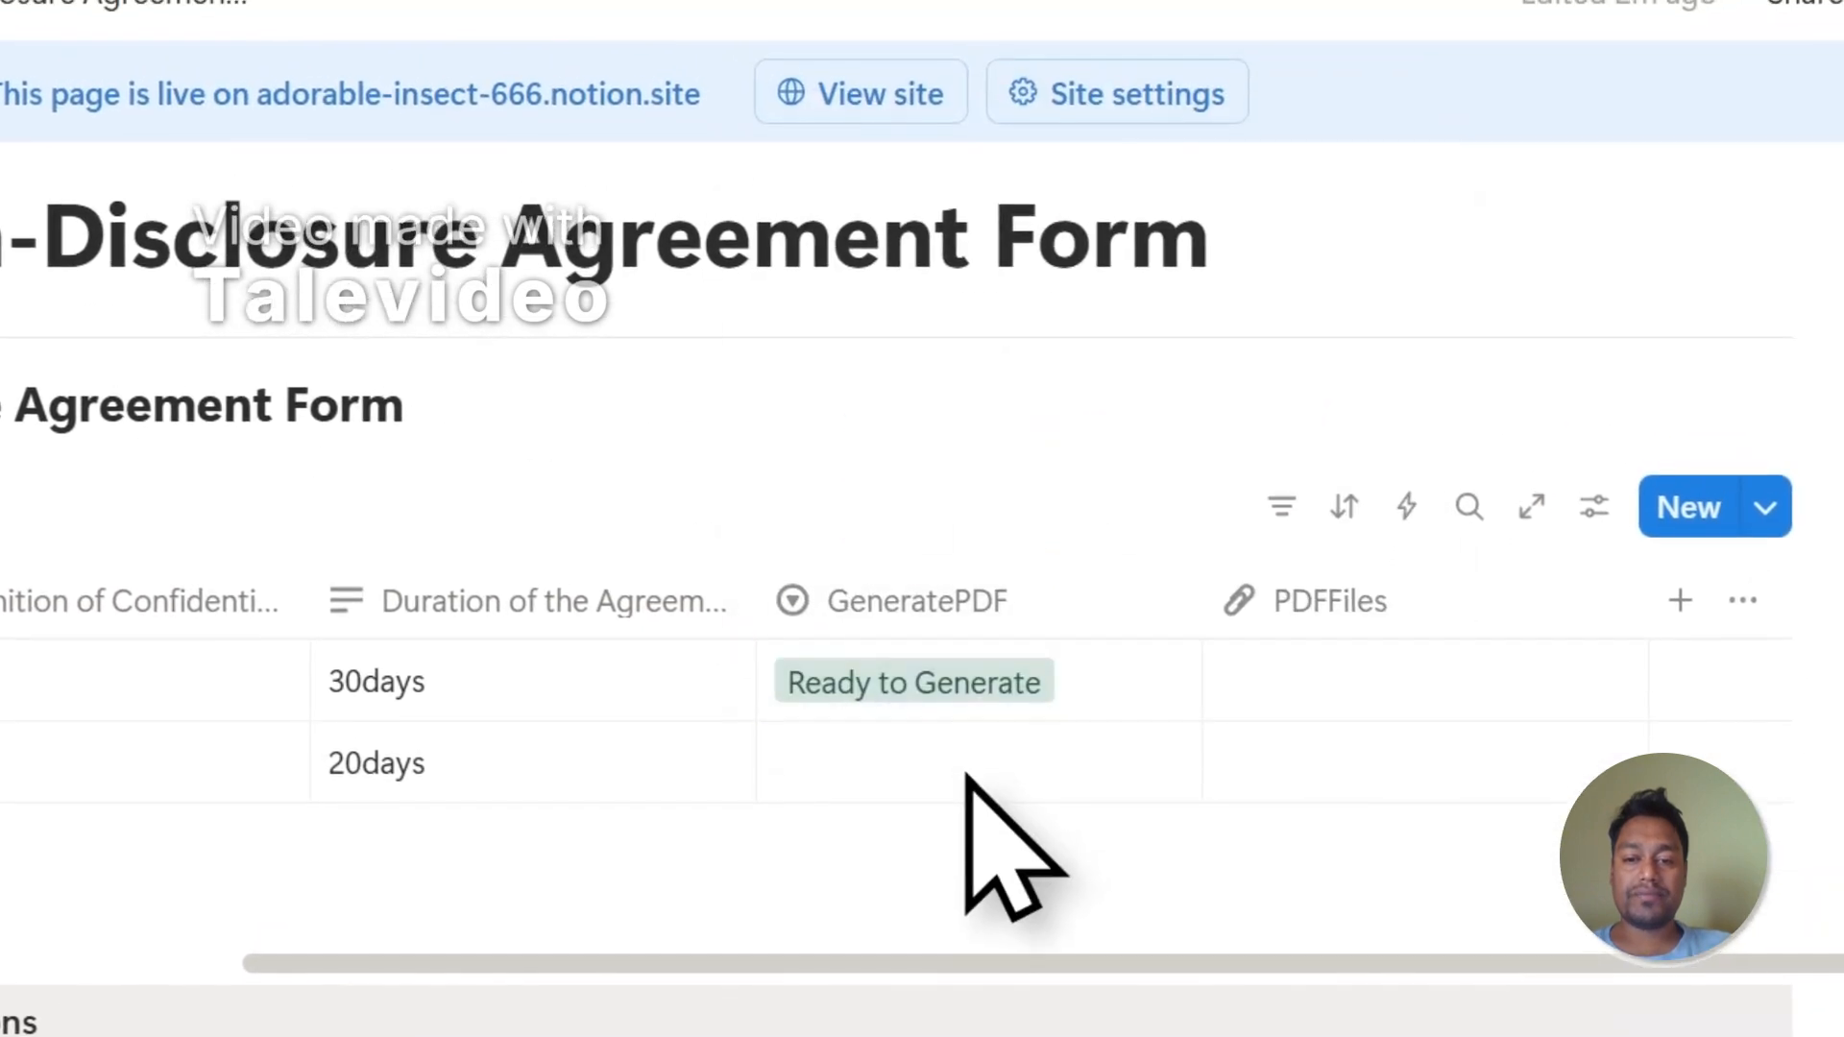
{"action": "left_click", "coordinate": [980, 734]}
{"action": "left_click", "coordinate": [989, 432]}
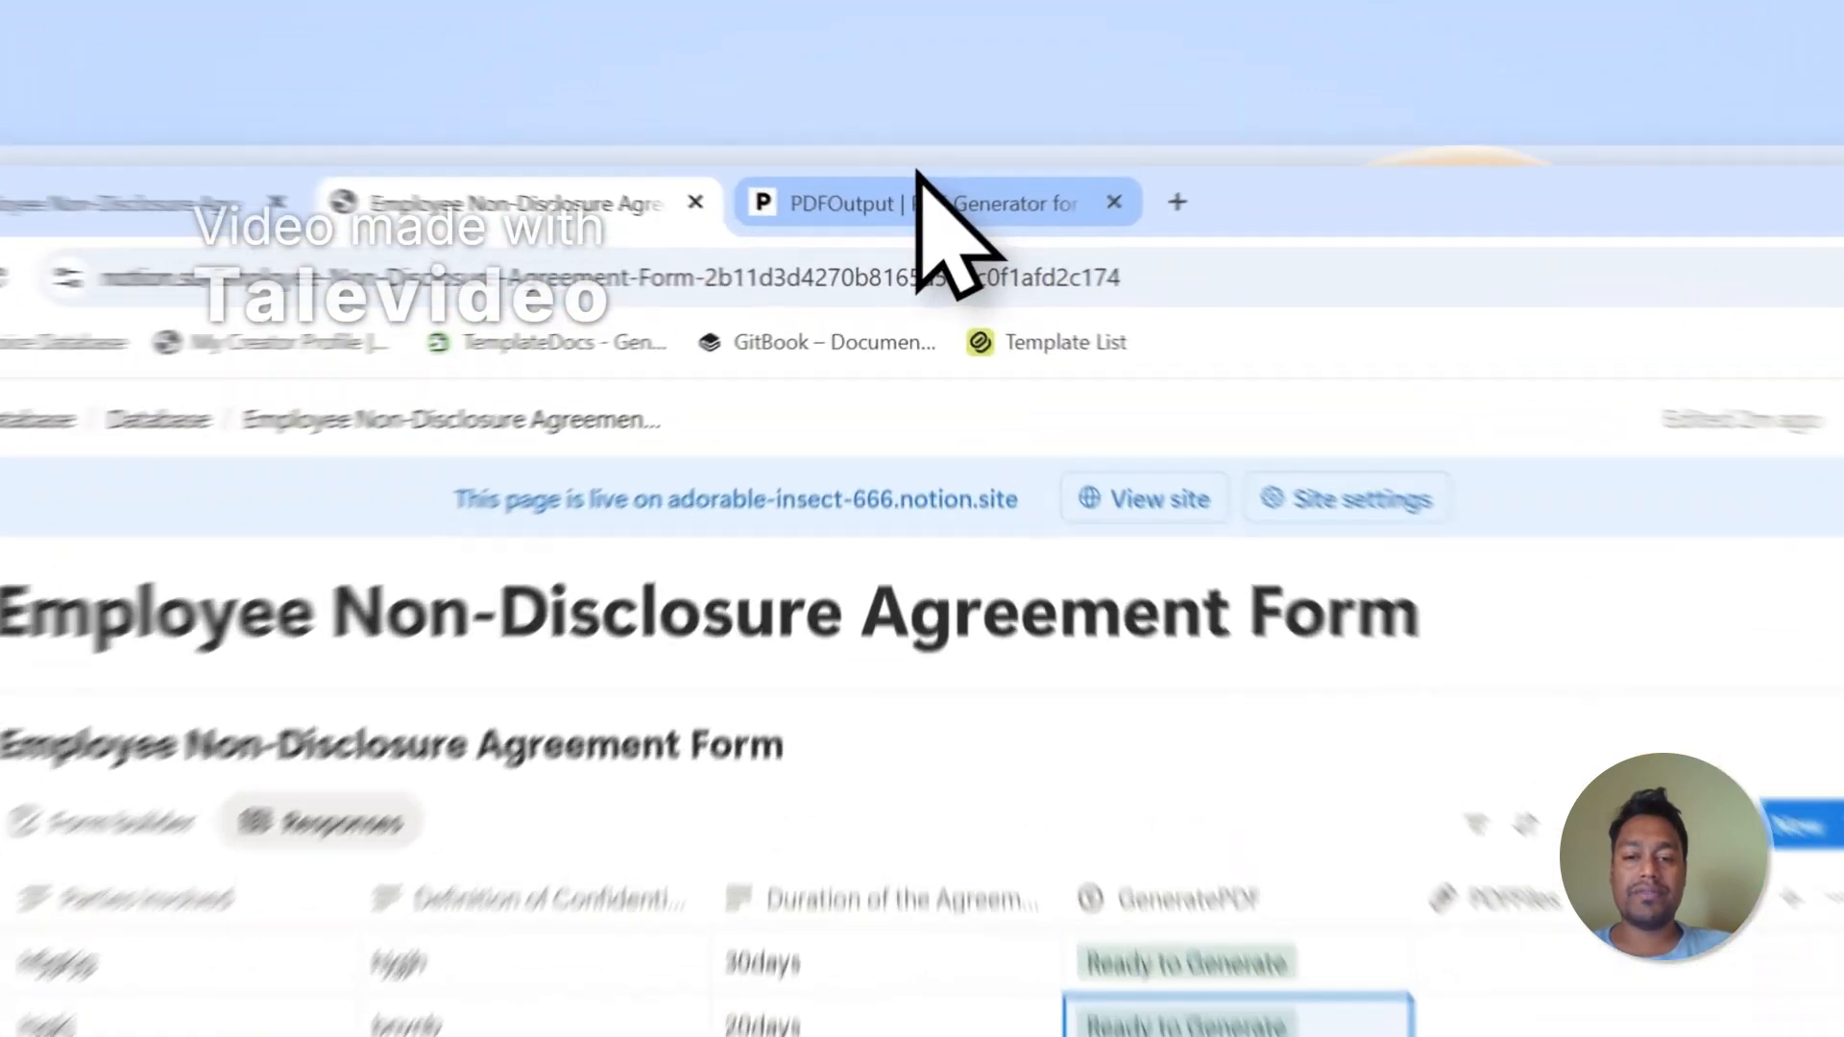
- Review the Notion columns and choose Parties Involved as the PDF File Name in PDFOutput's mapping section
{"action": "left_click", "coordinate": [936, 140]}
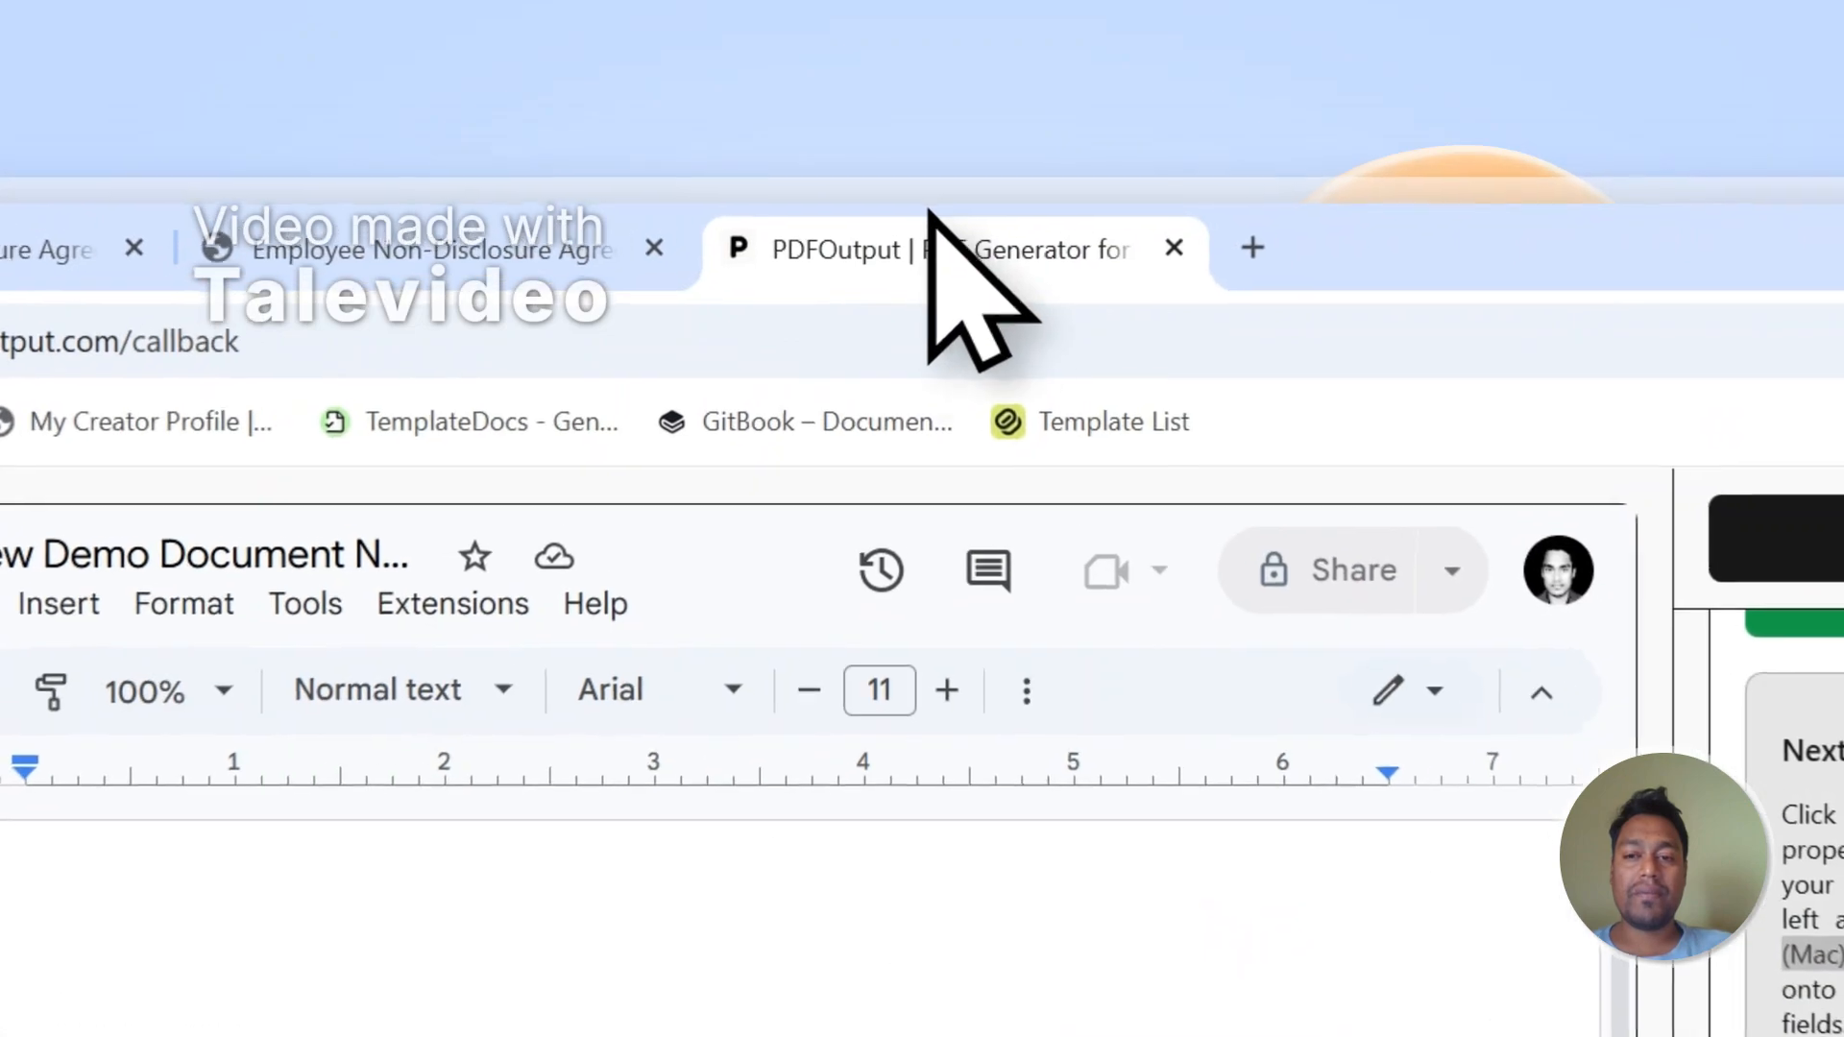
{"action": "scroll", "coordinate": [1318, 745], "scroll_direction": "up", "scroll_amount": 5}
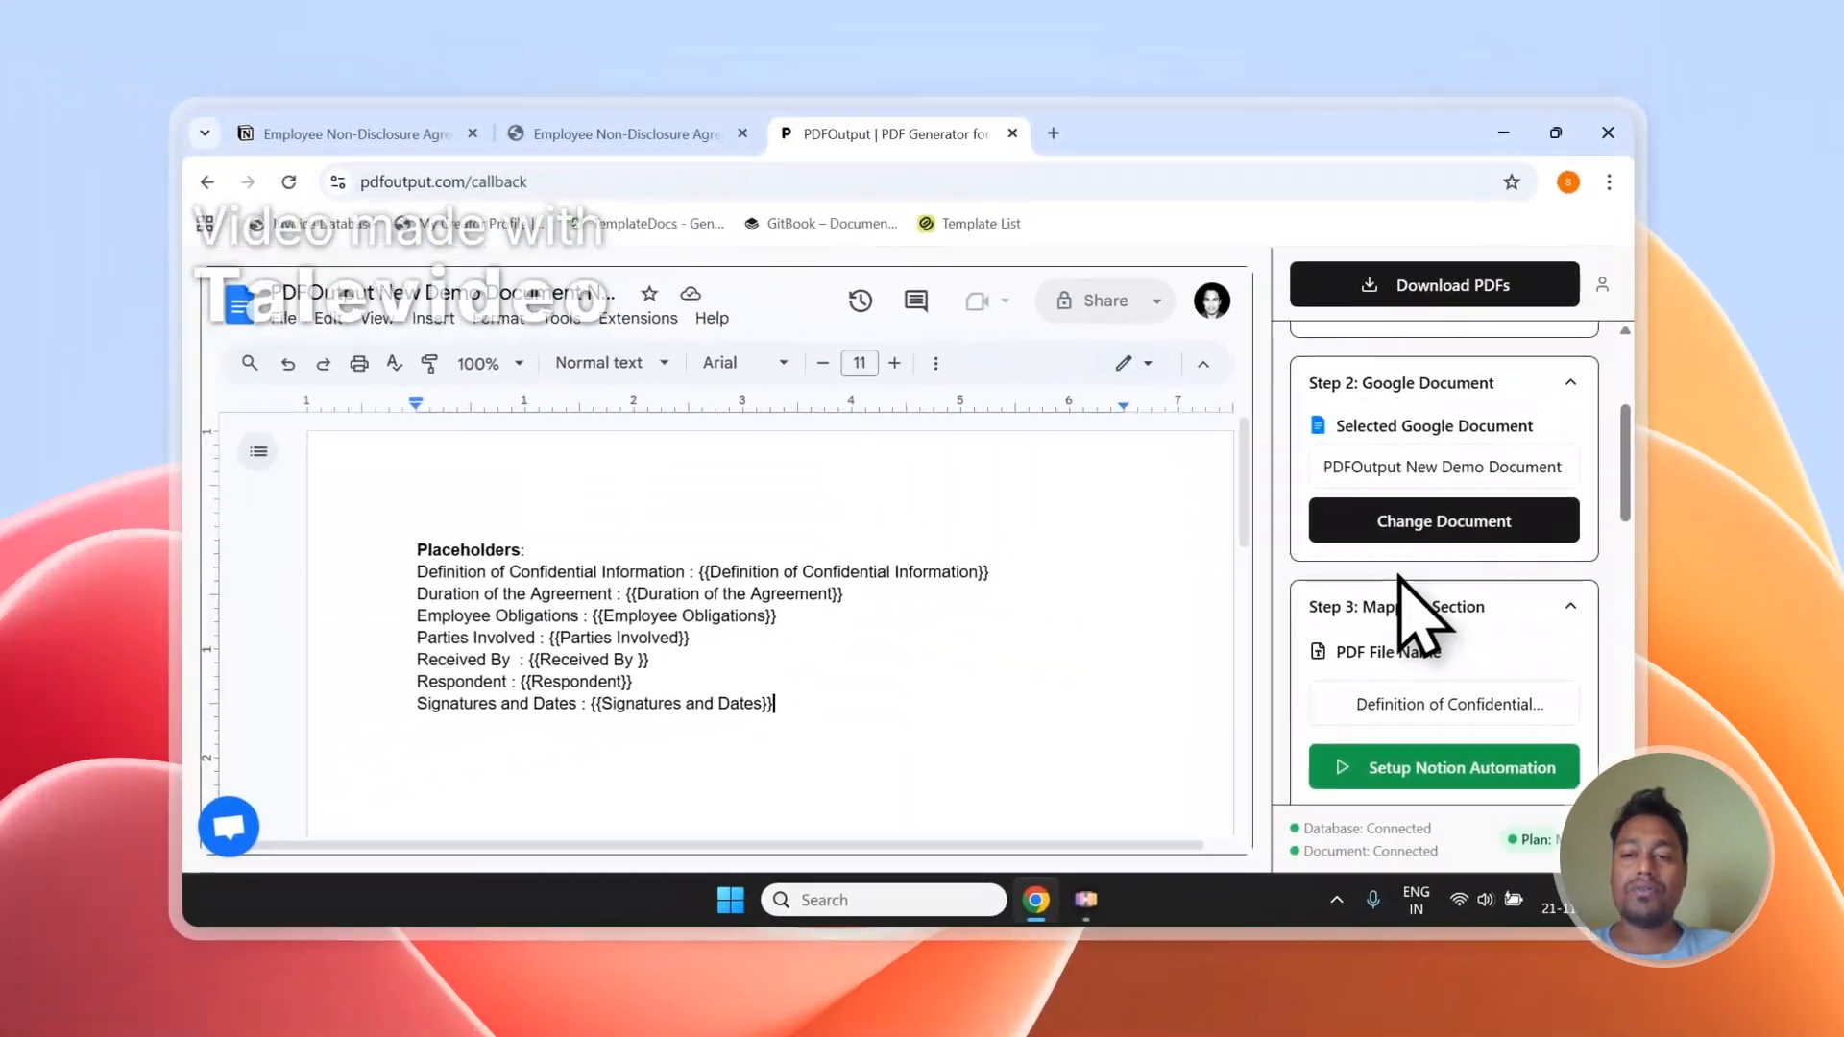
{"action": "scroll", "coordinate": [1412, 643], "scroll_direction": "down", "scroll_amount": 2}
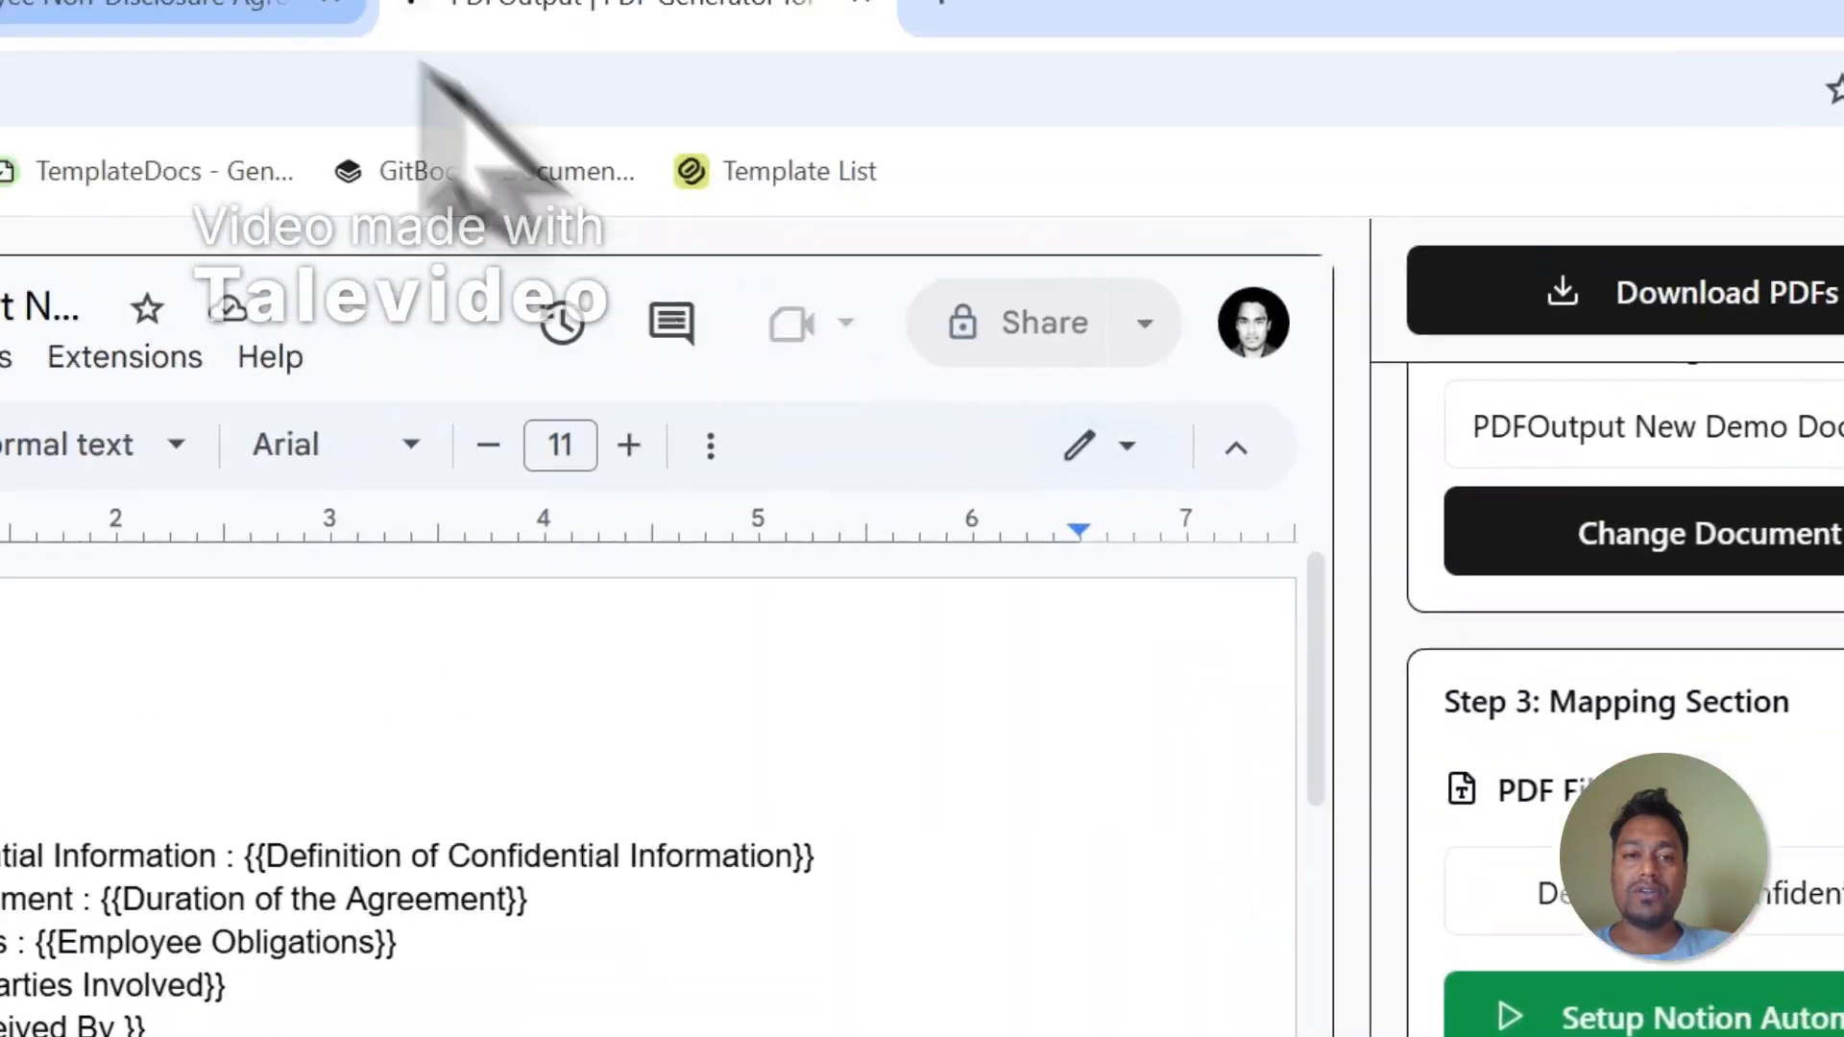
{"action": "left_click", "coordinate": [288, 13]}
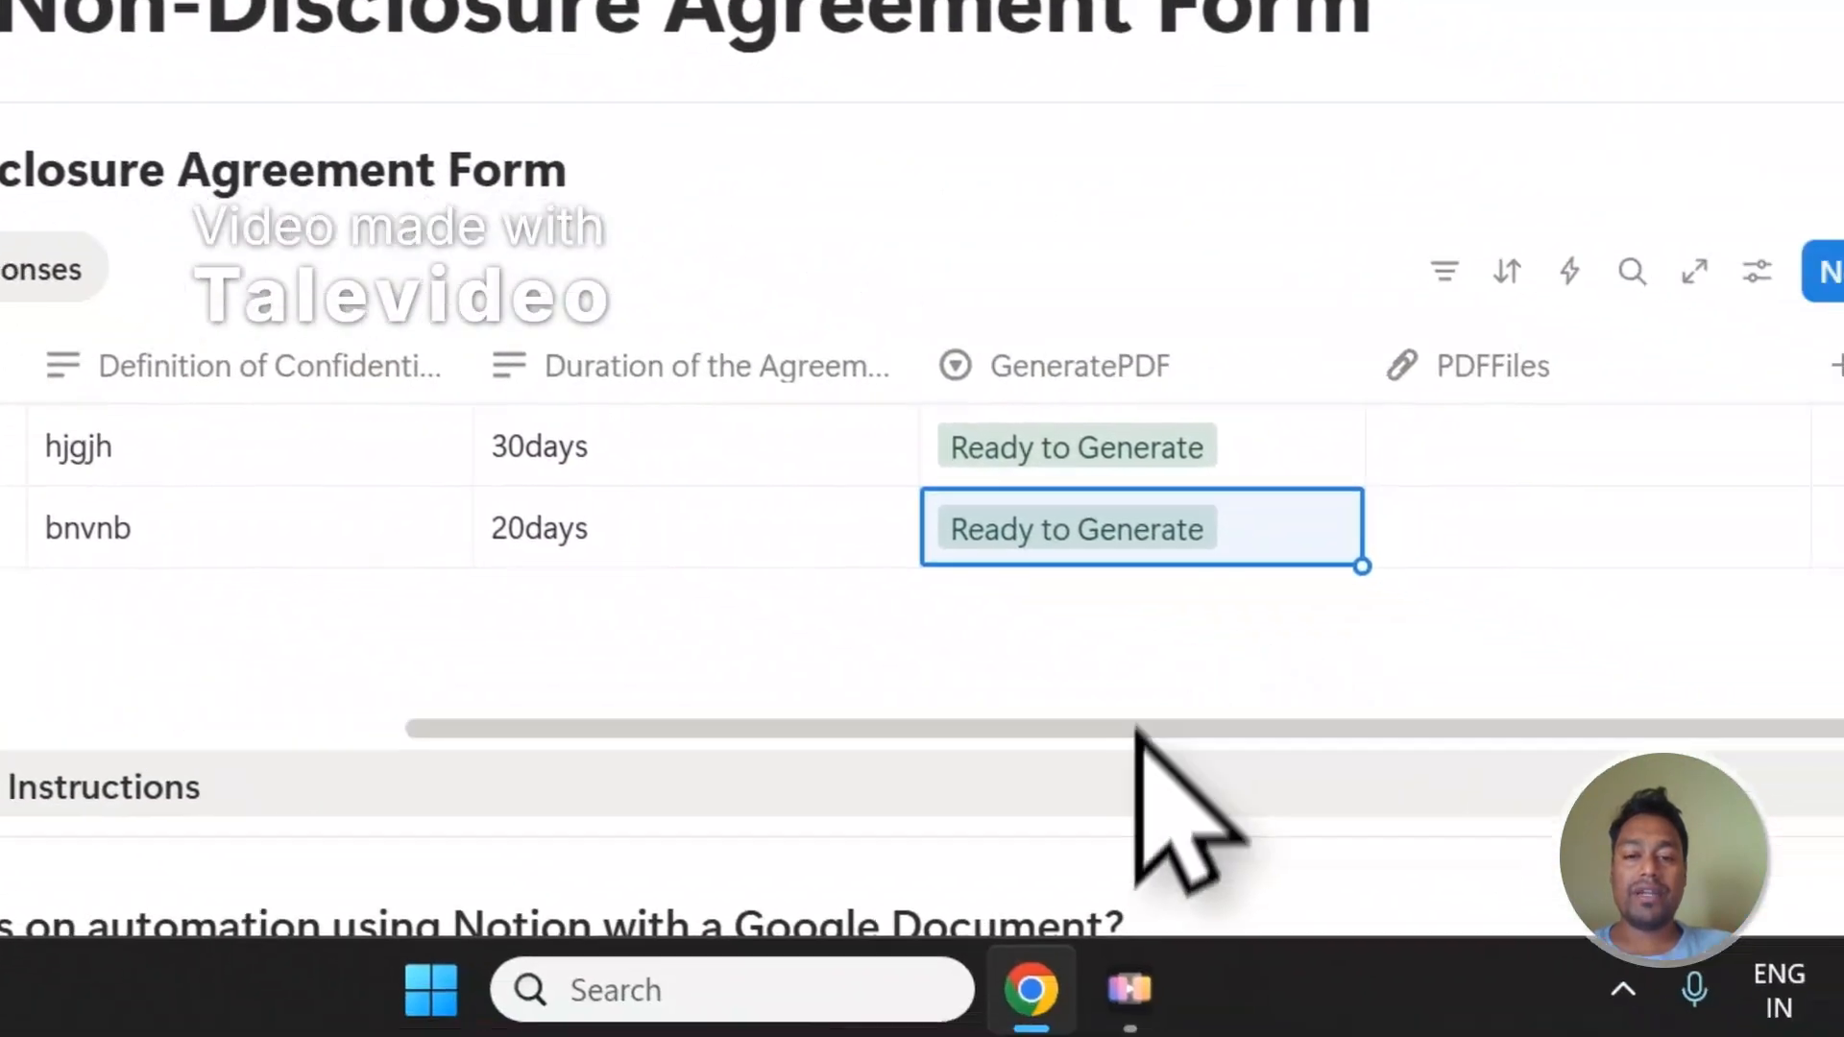
{"action": "left_click_drag", "start_coordinate": [1136, 727], "coordinate": [16, 737]}
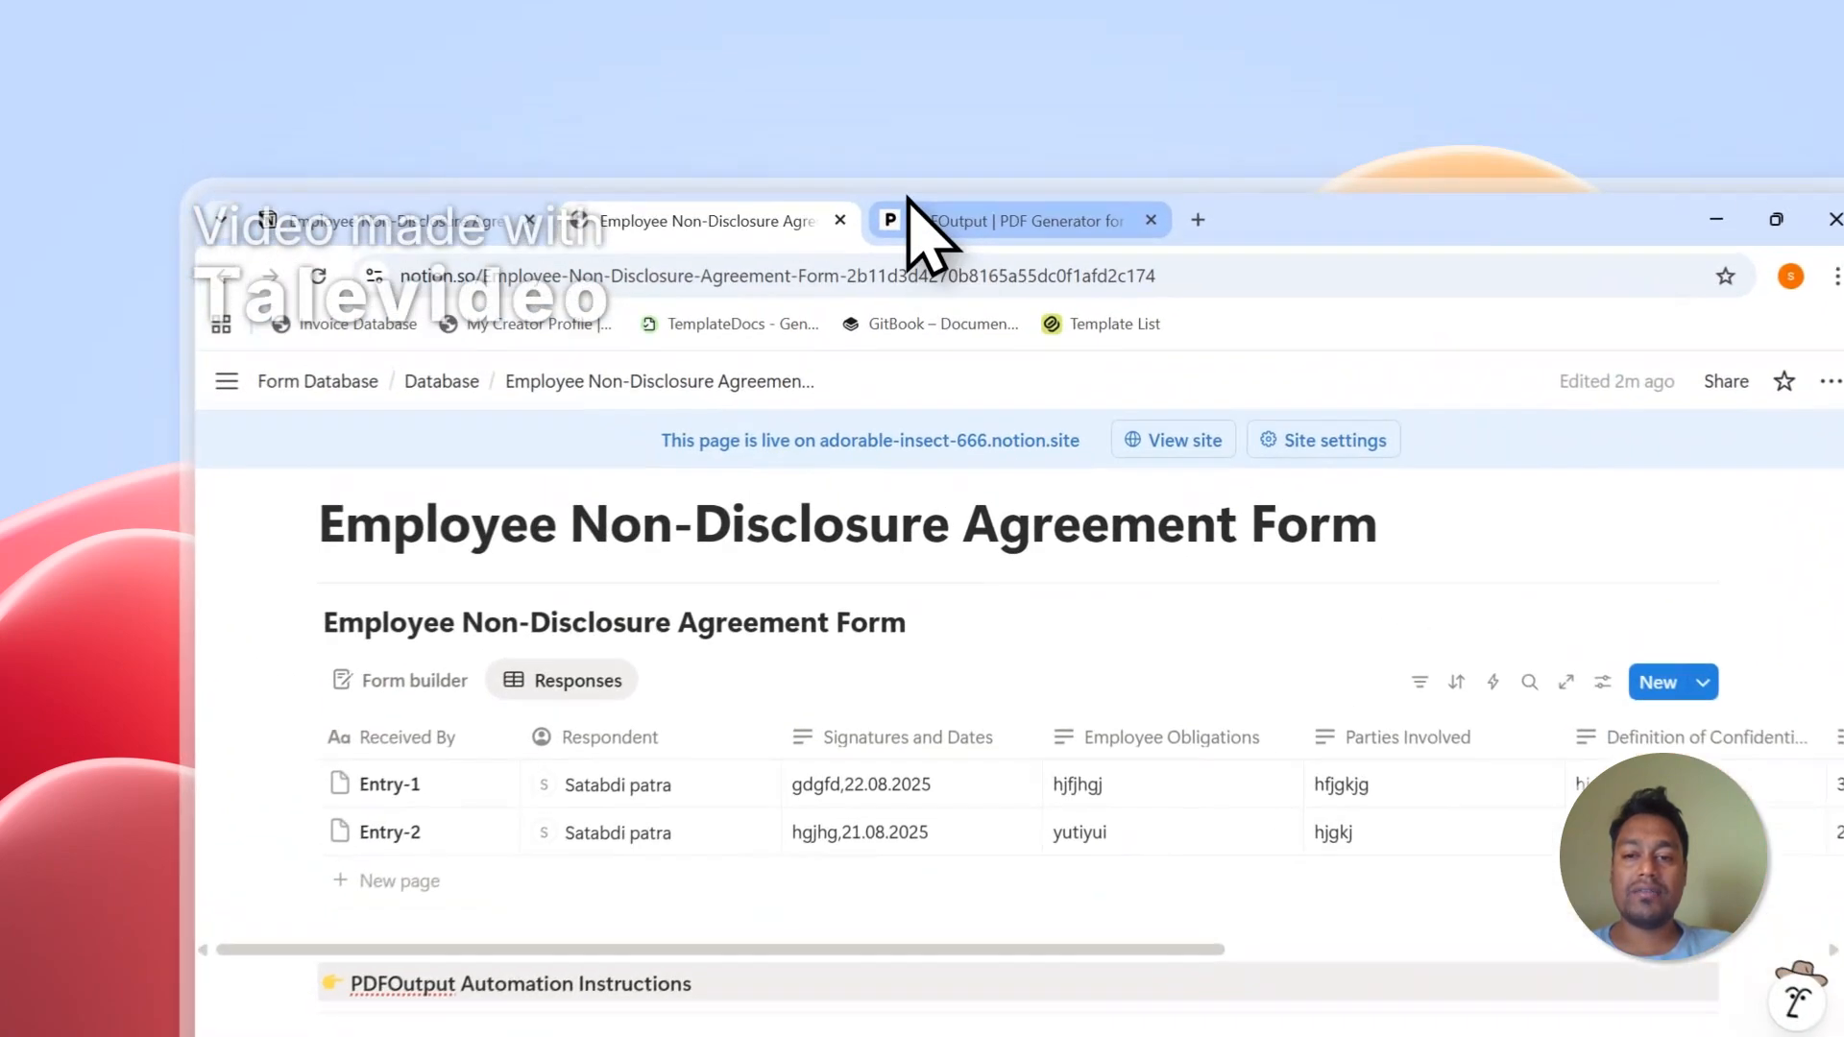
{"action": "left_click", "coordinate": [903, 140]}
{"action": "scroll", "coordinate": [1226, 666], "scroll_direction": "down", "scroll_amount": 3}
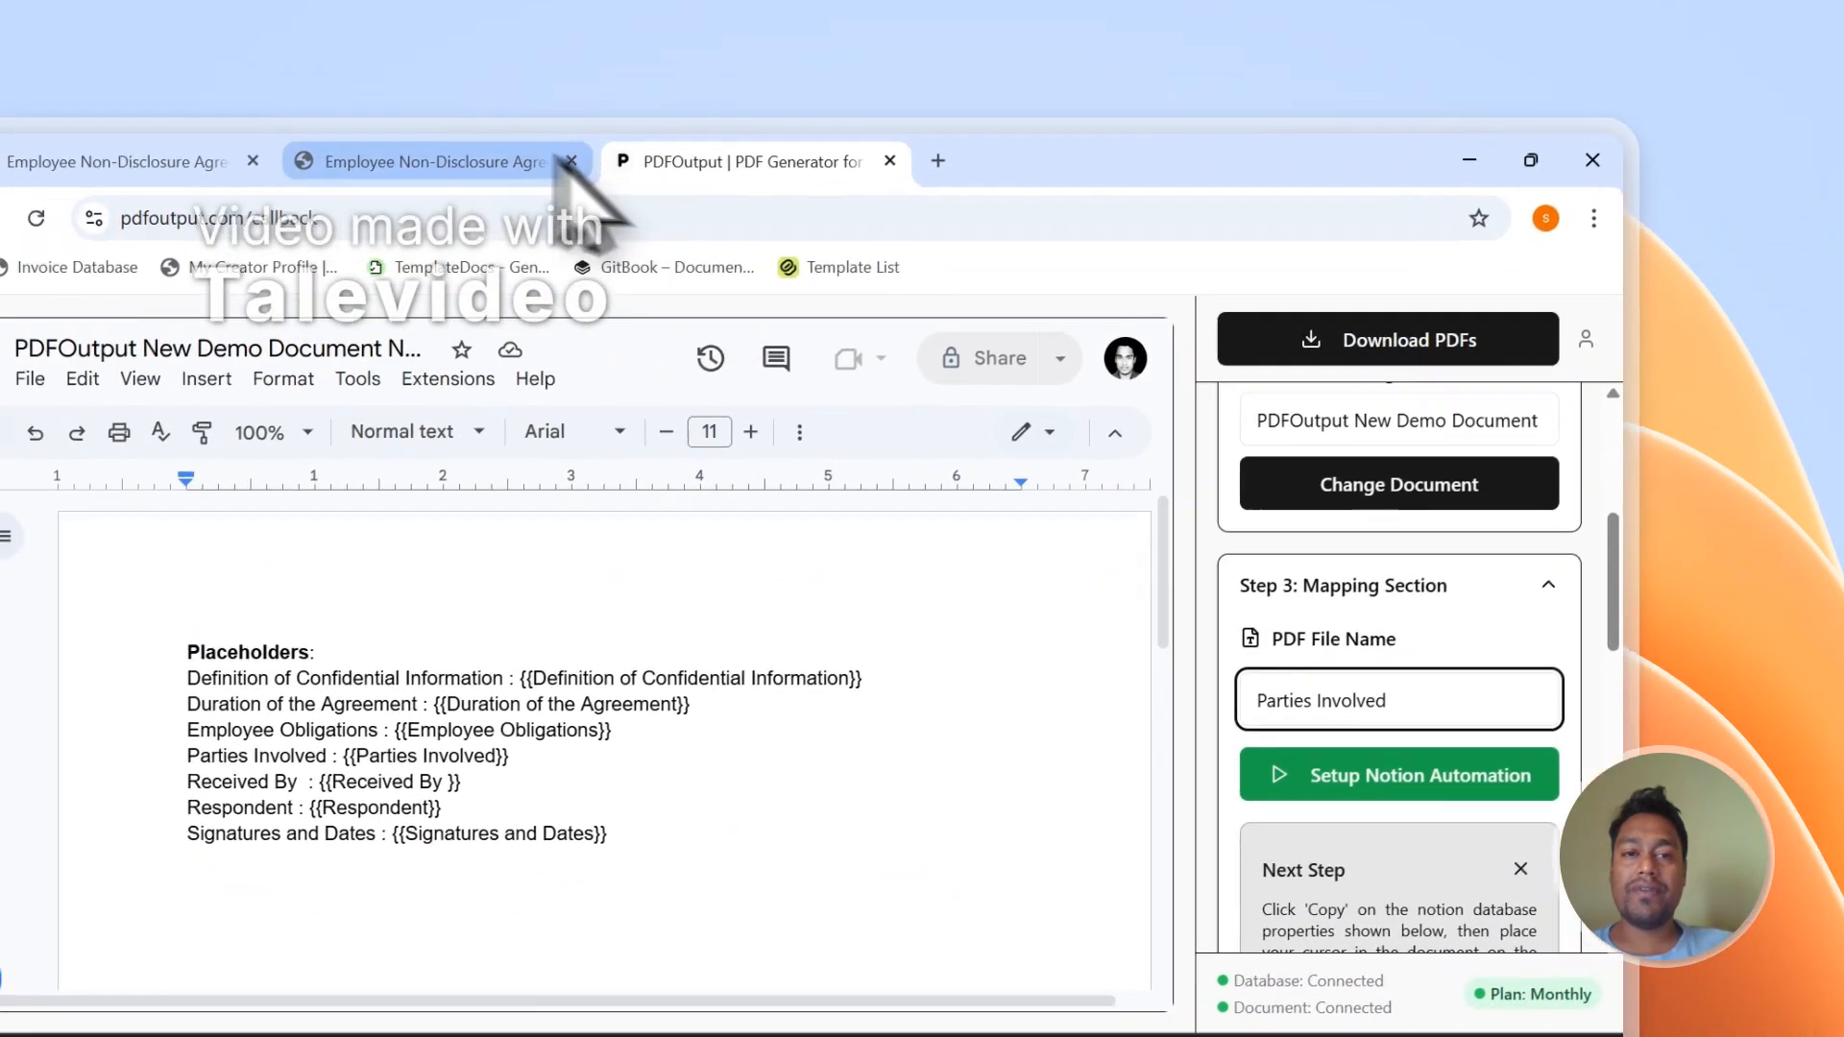
- Check the Notion entries marked Ready to Generate, then reload the database records in PDFOutput and start generating the PDFs
{"action": "left_click", "coordinate": [384, 123]}
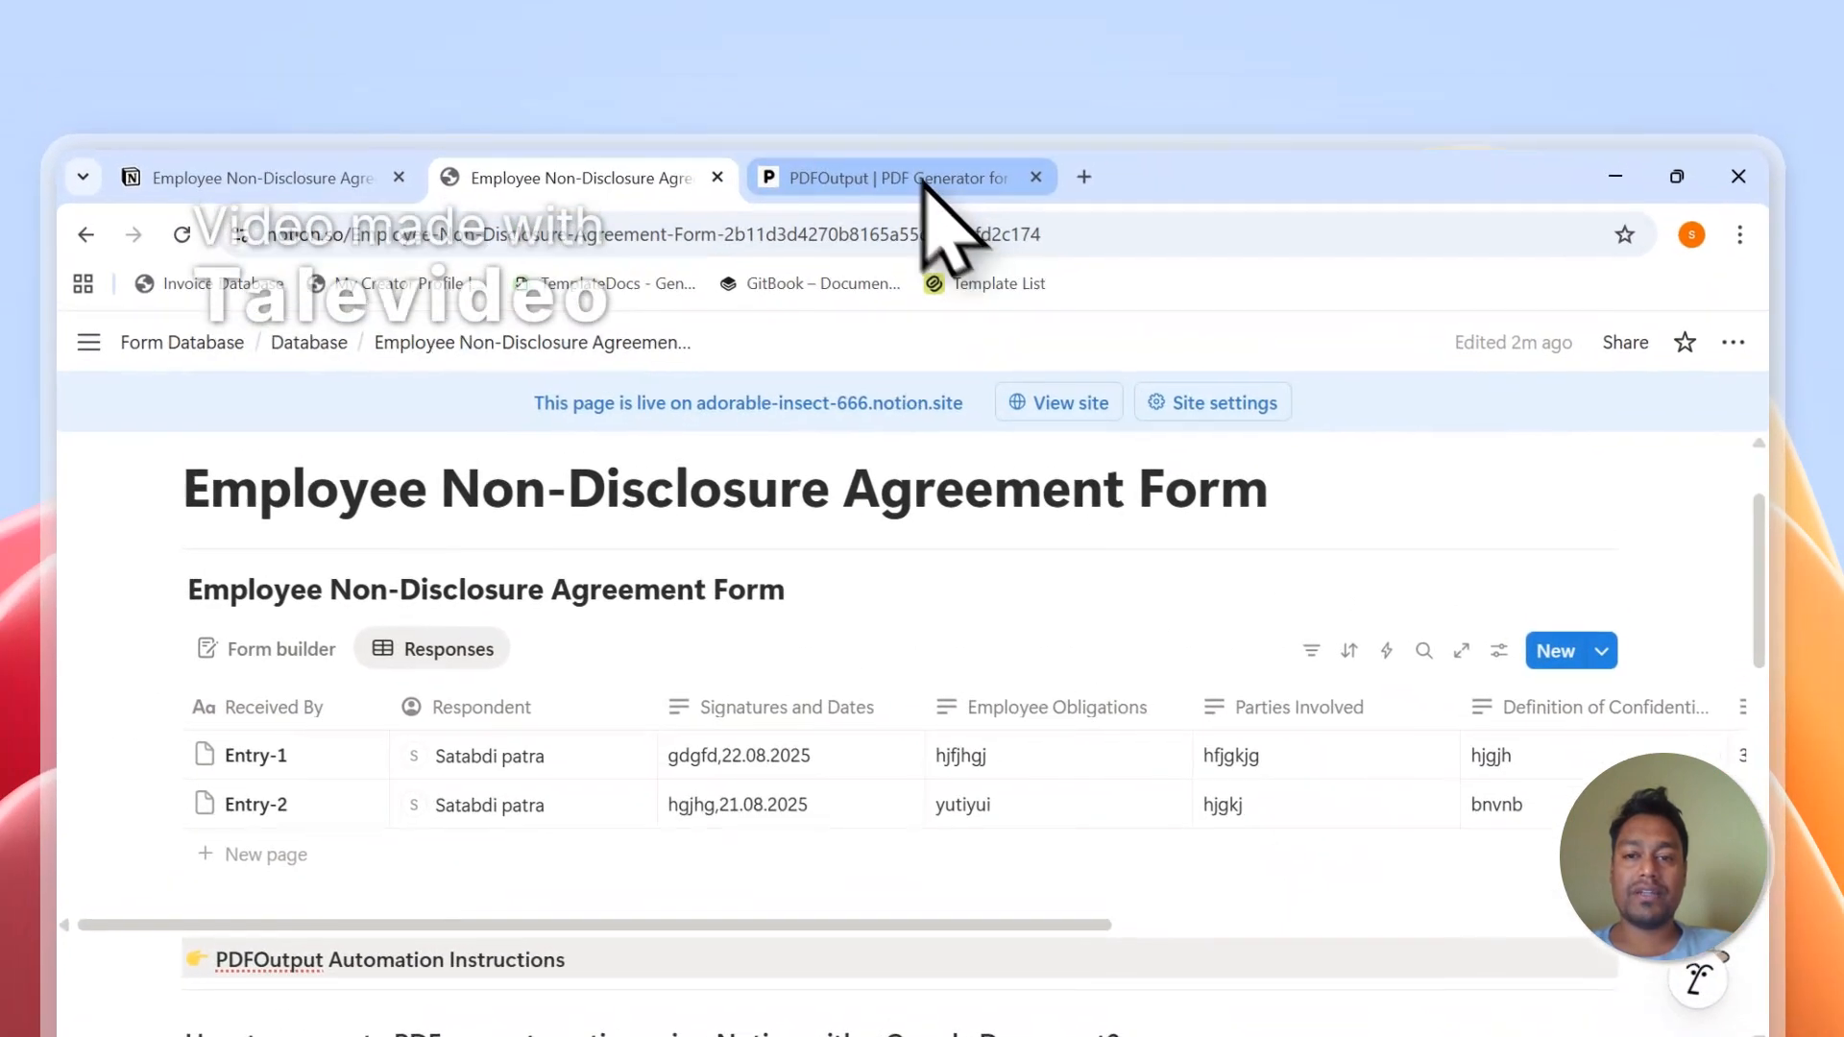
{"action": "left_click", "coordinate": [912, 122]}
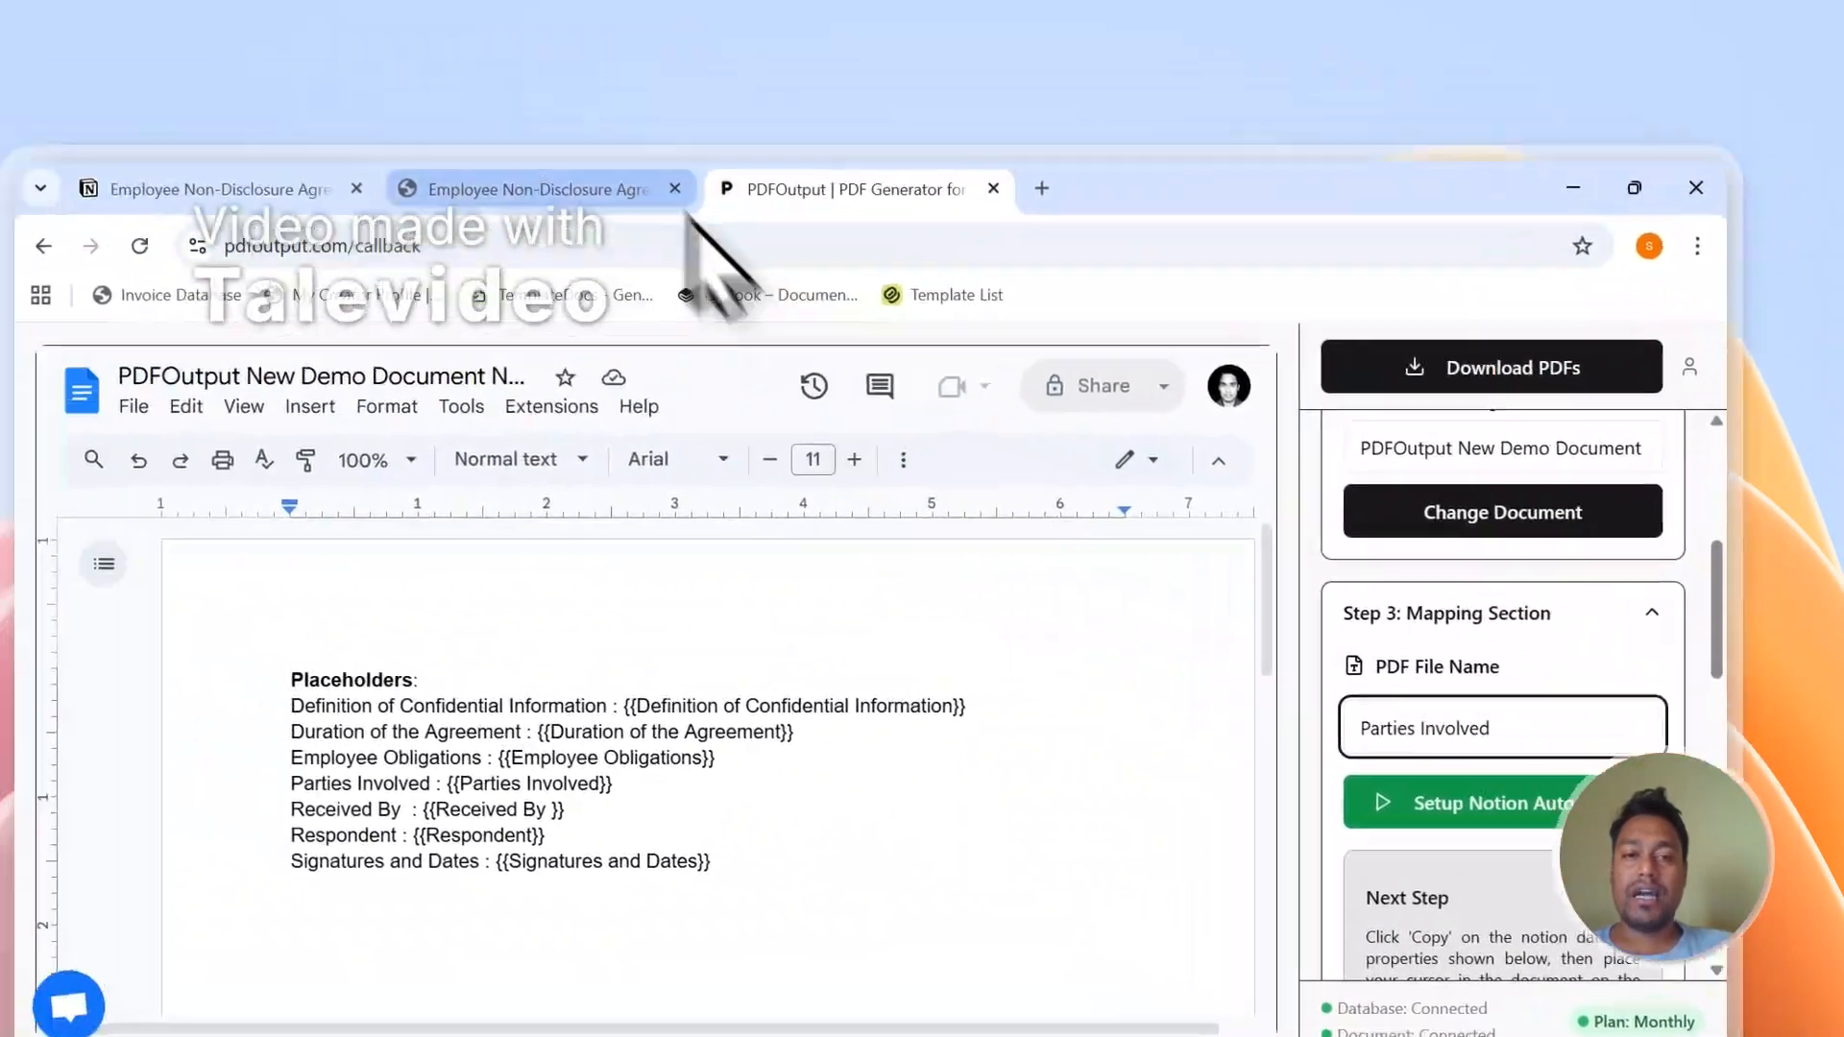
{"action": "left_click", "coordinate": [365, 116]}
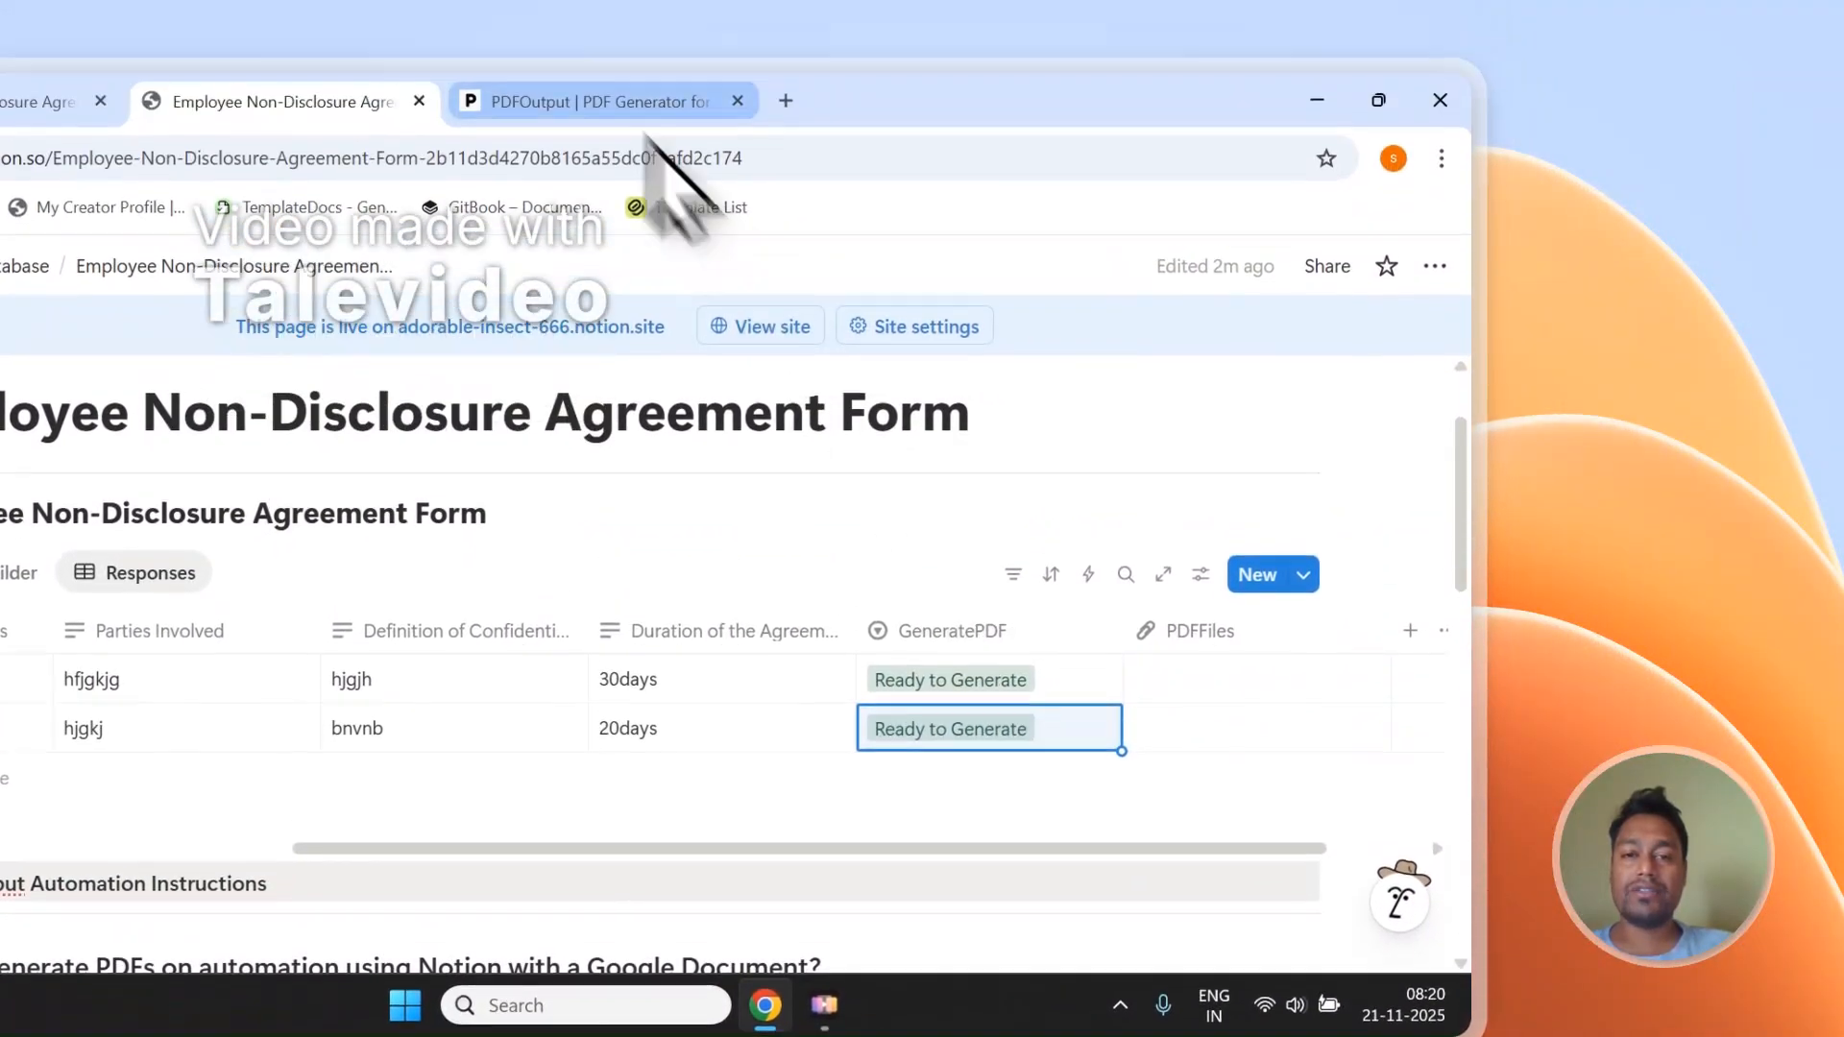
{"action": "left_click", "coordinate": [623, 101]}
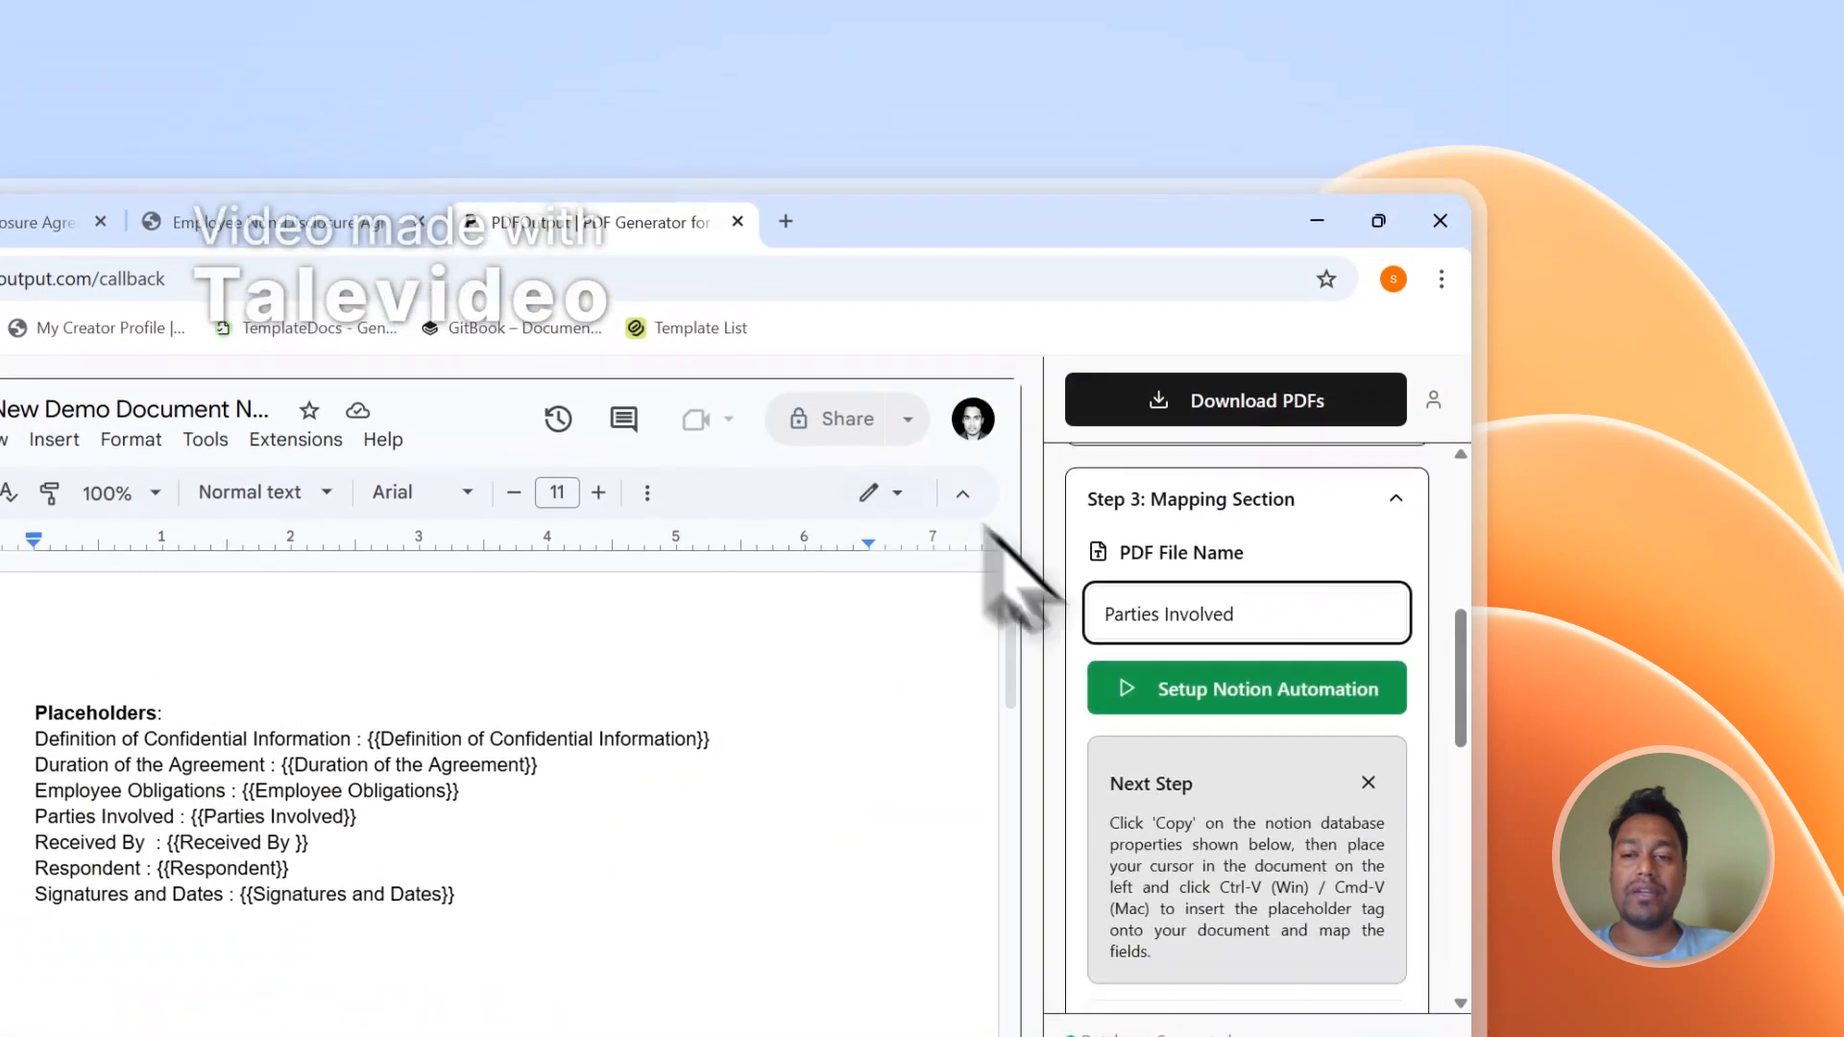
{"action": "scroll", "coordinate": [1296, 477], "scroll_direction": "down", "scroll_amount": 3}
{"action": "left_click", "coordinate": [1248, 465]}
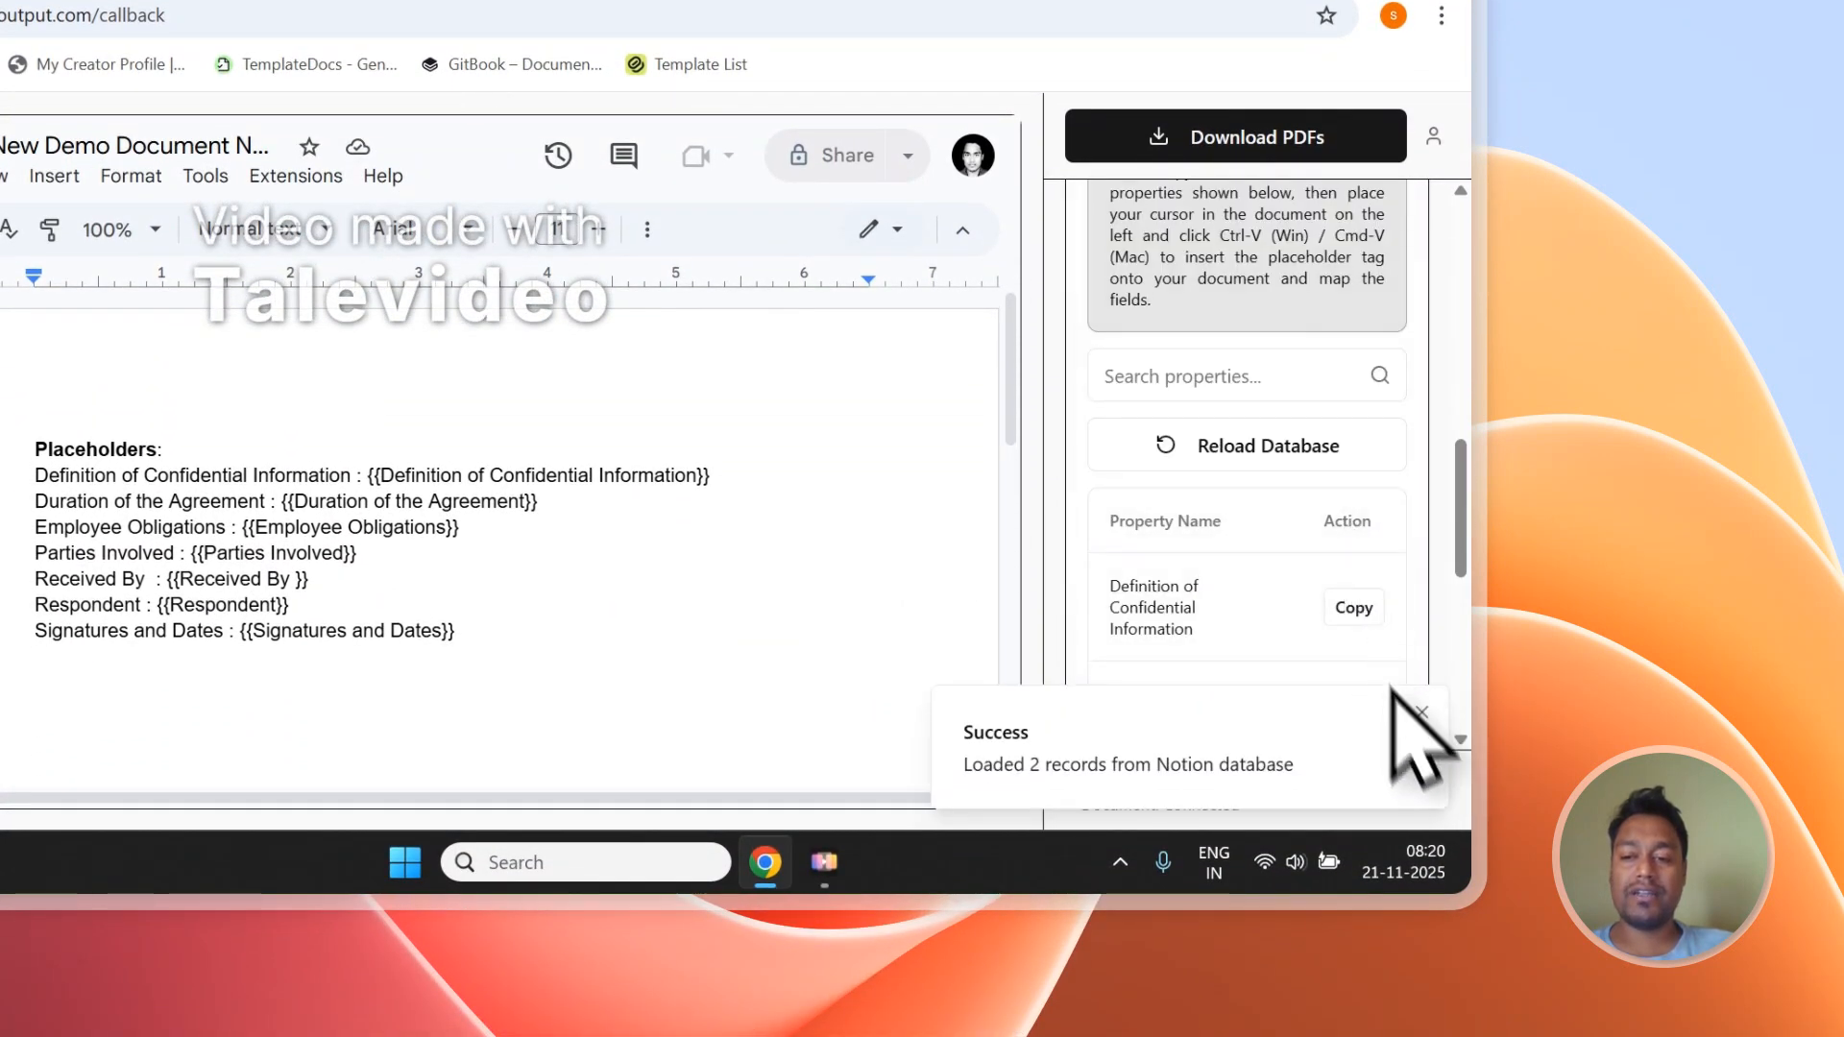
{"action": "scroll", "coordinate": [1205, 591], "scroll_direction": "up", "scroll_amount": 10}
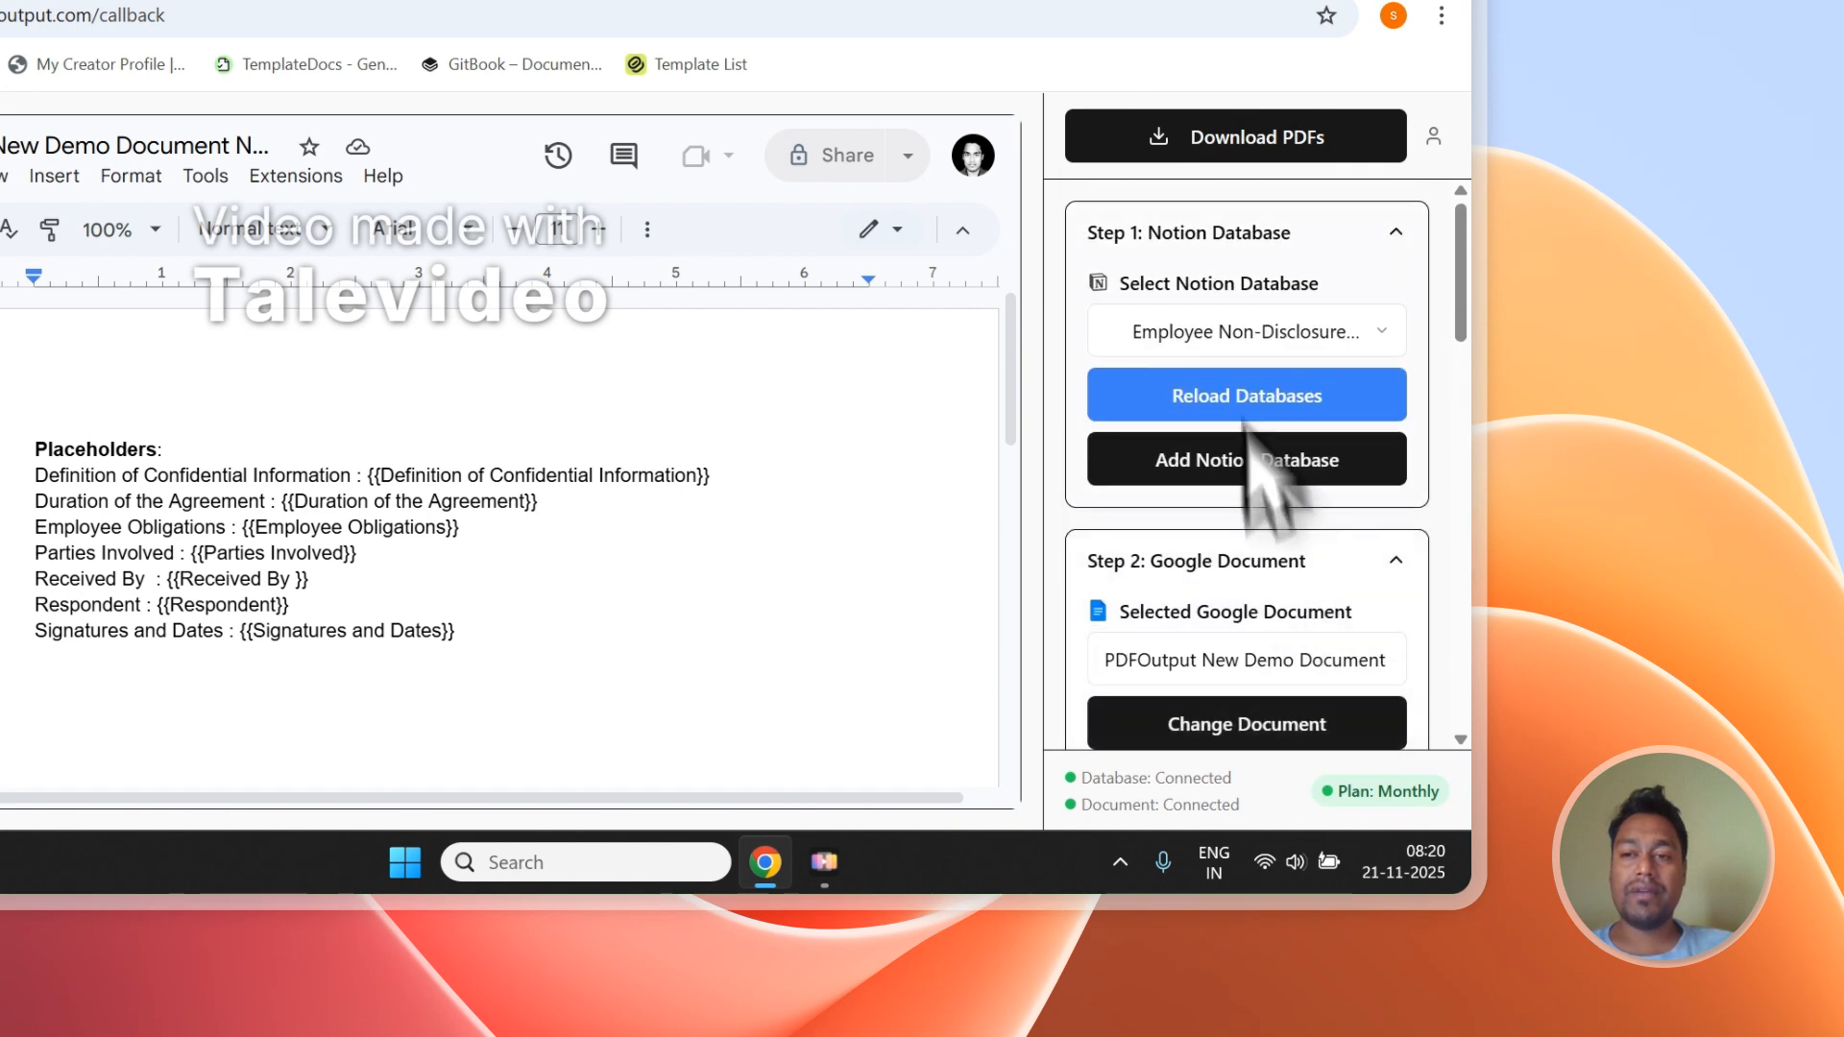
{"action": "left_click", "coordinate": [1232, 158]}
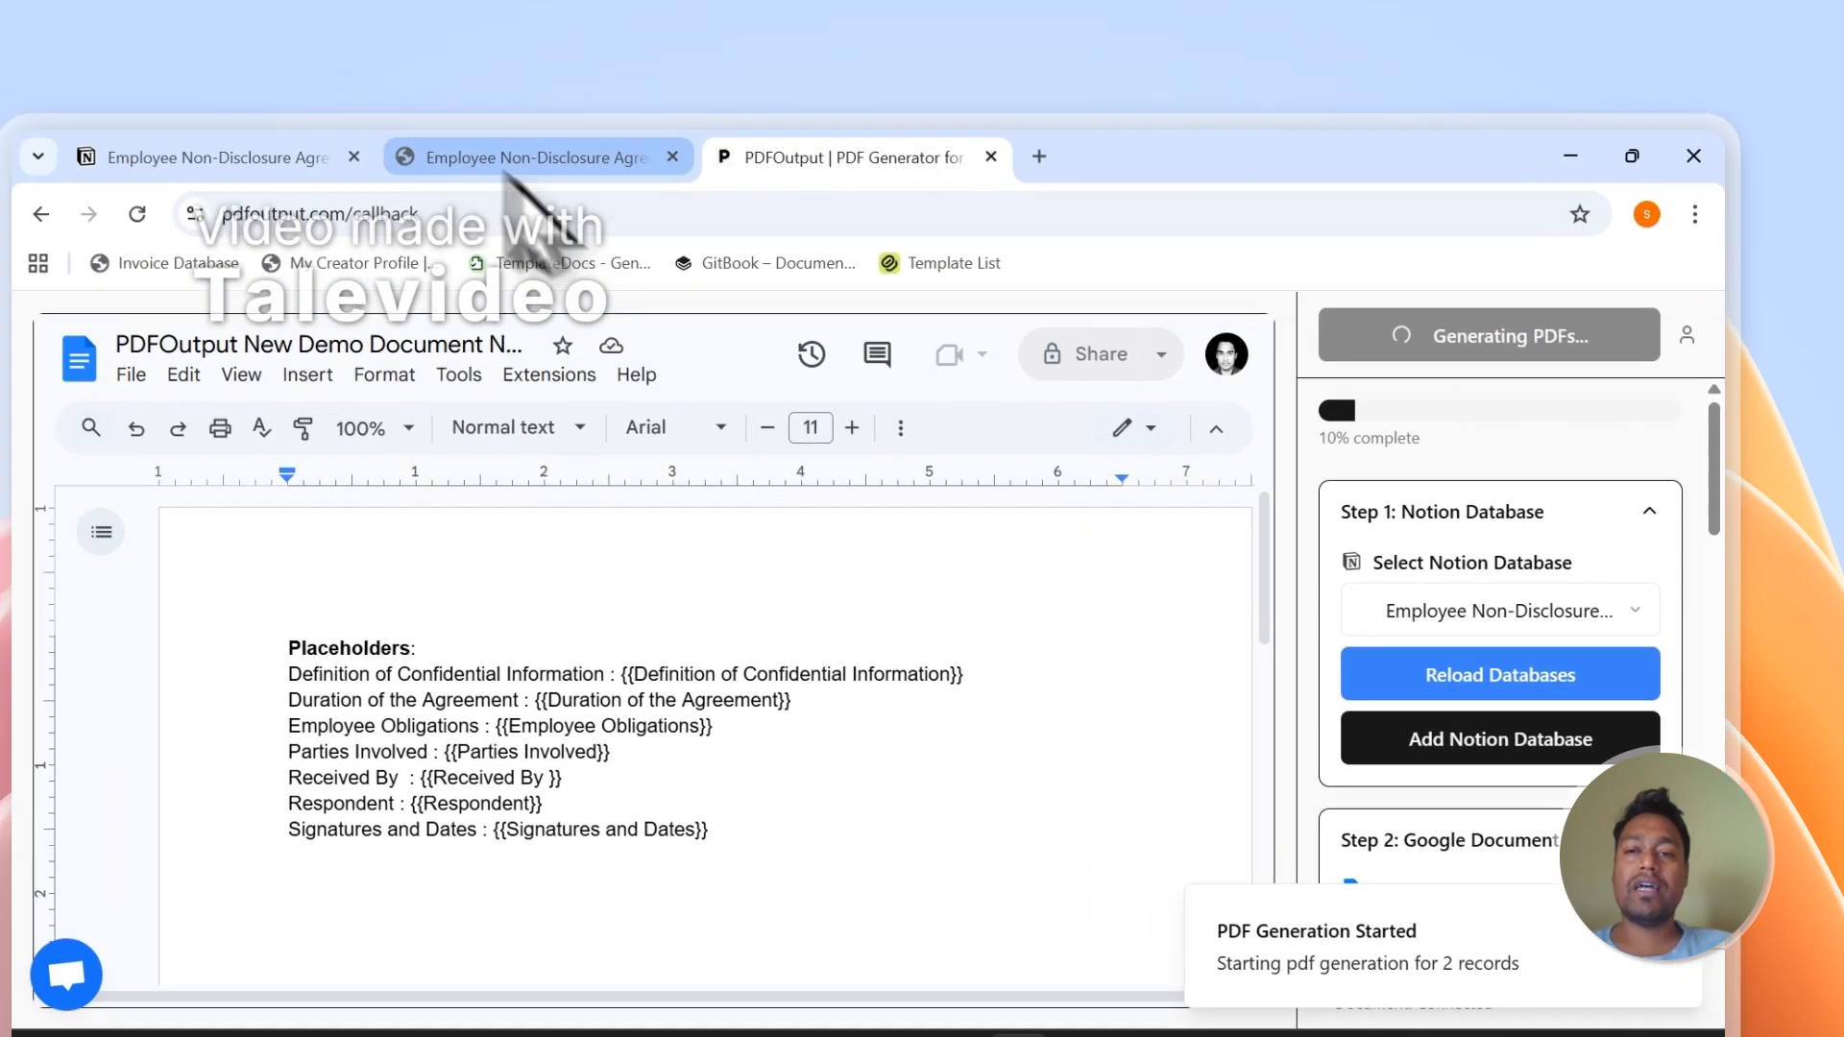
- Open Entry-2's generated hjgkj.pdf from the PDFFiles column in Notion and examine its filled-in placeholder values
{"action": "left_click", "coordinate": [291, 0]}
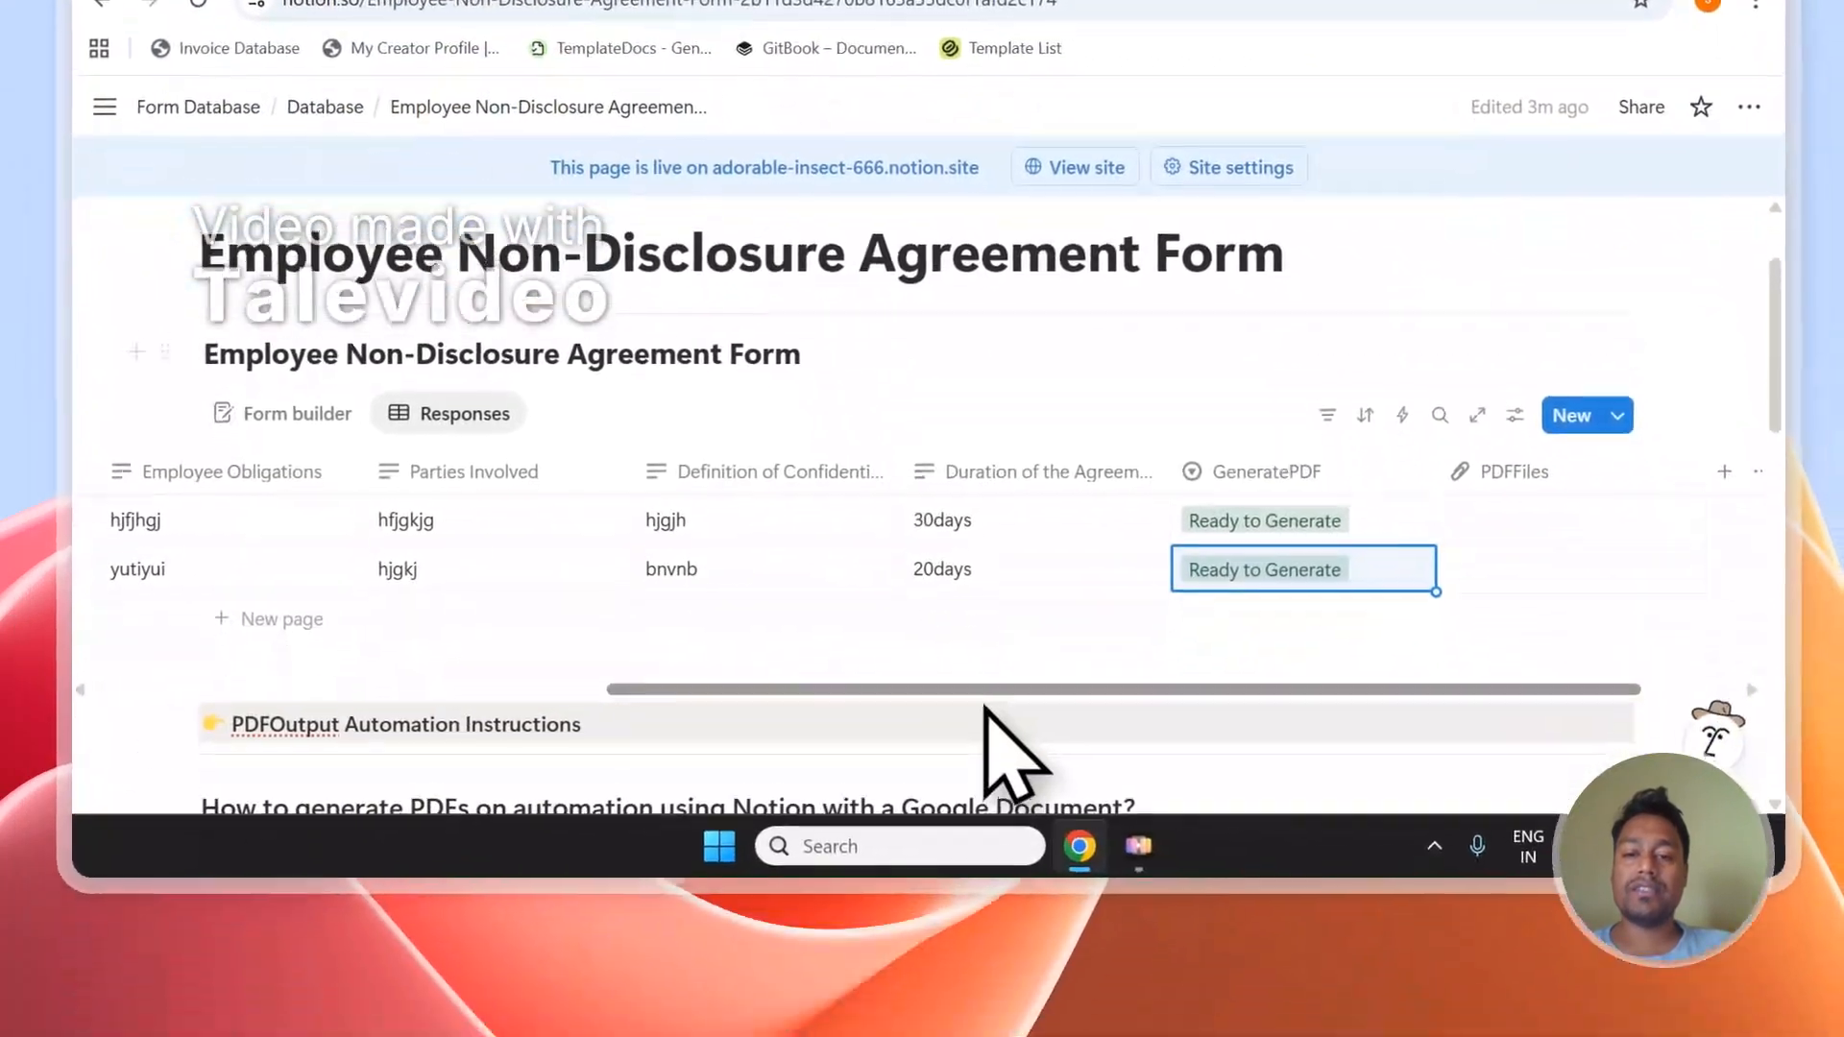
{"action": "left_click_drag", "start_coordinate": [984, 706], "coordinate": [1156, 709]}
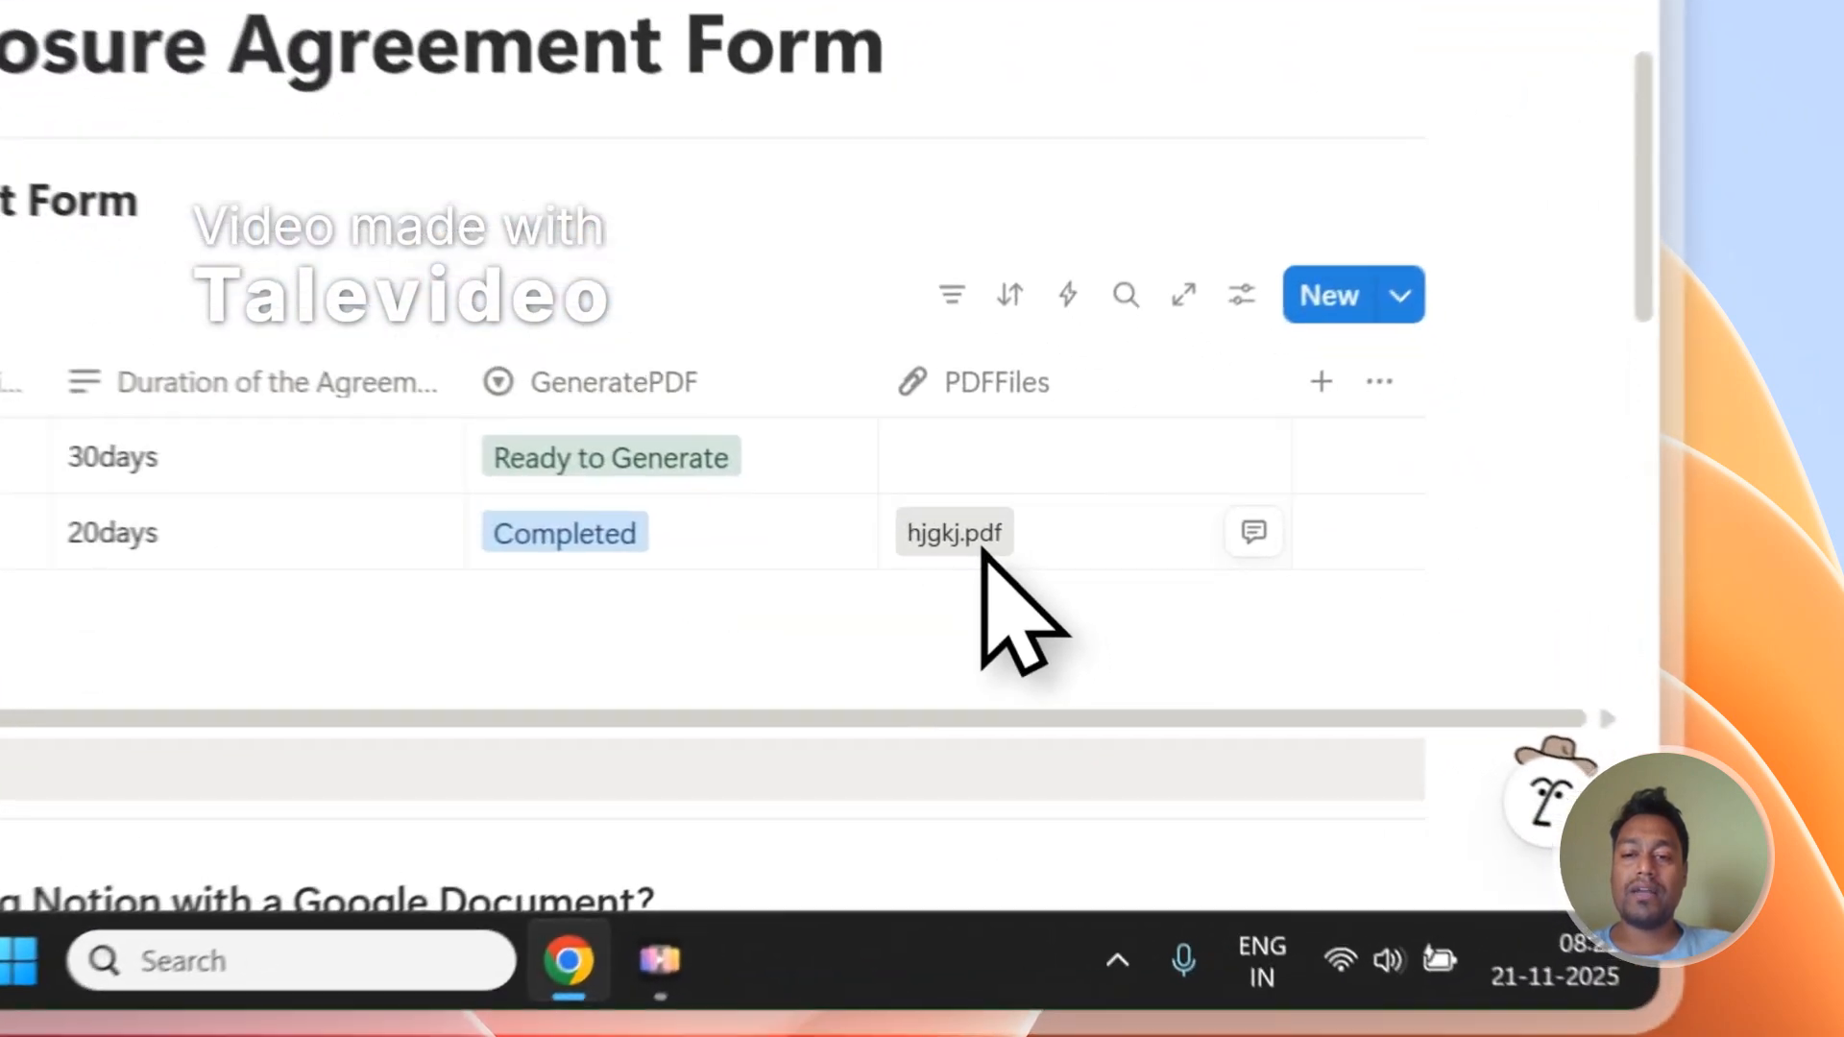
{"action": "left_click", "coordinate": [1272, 671]}
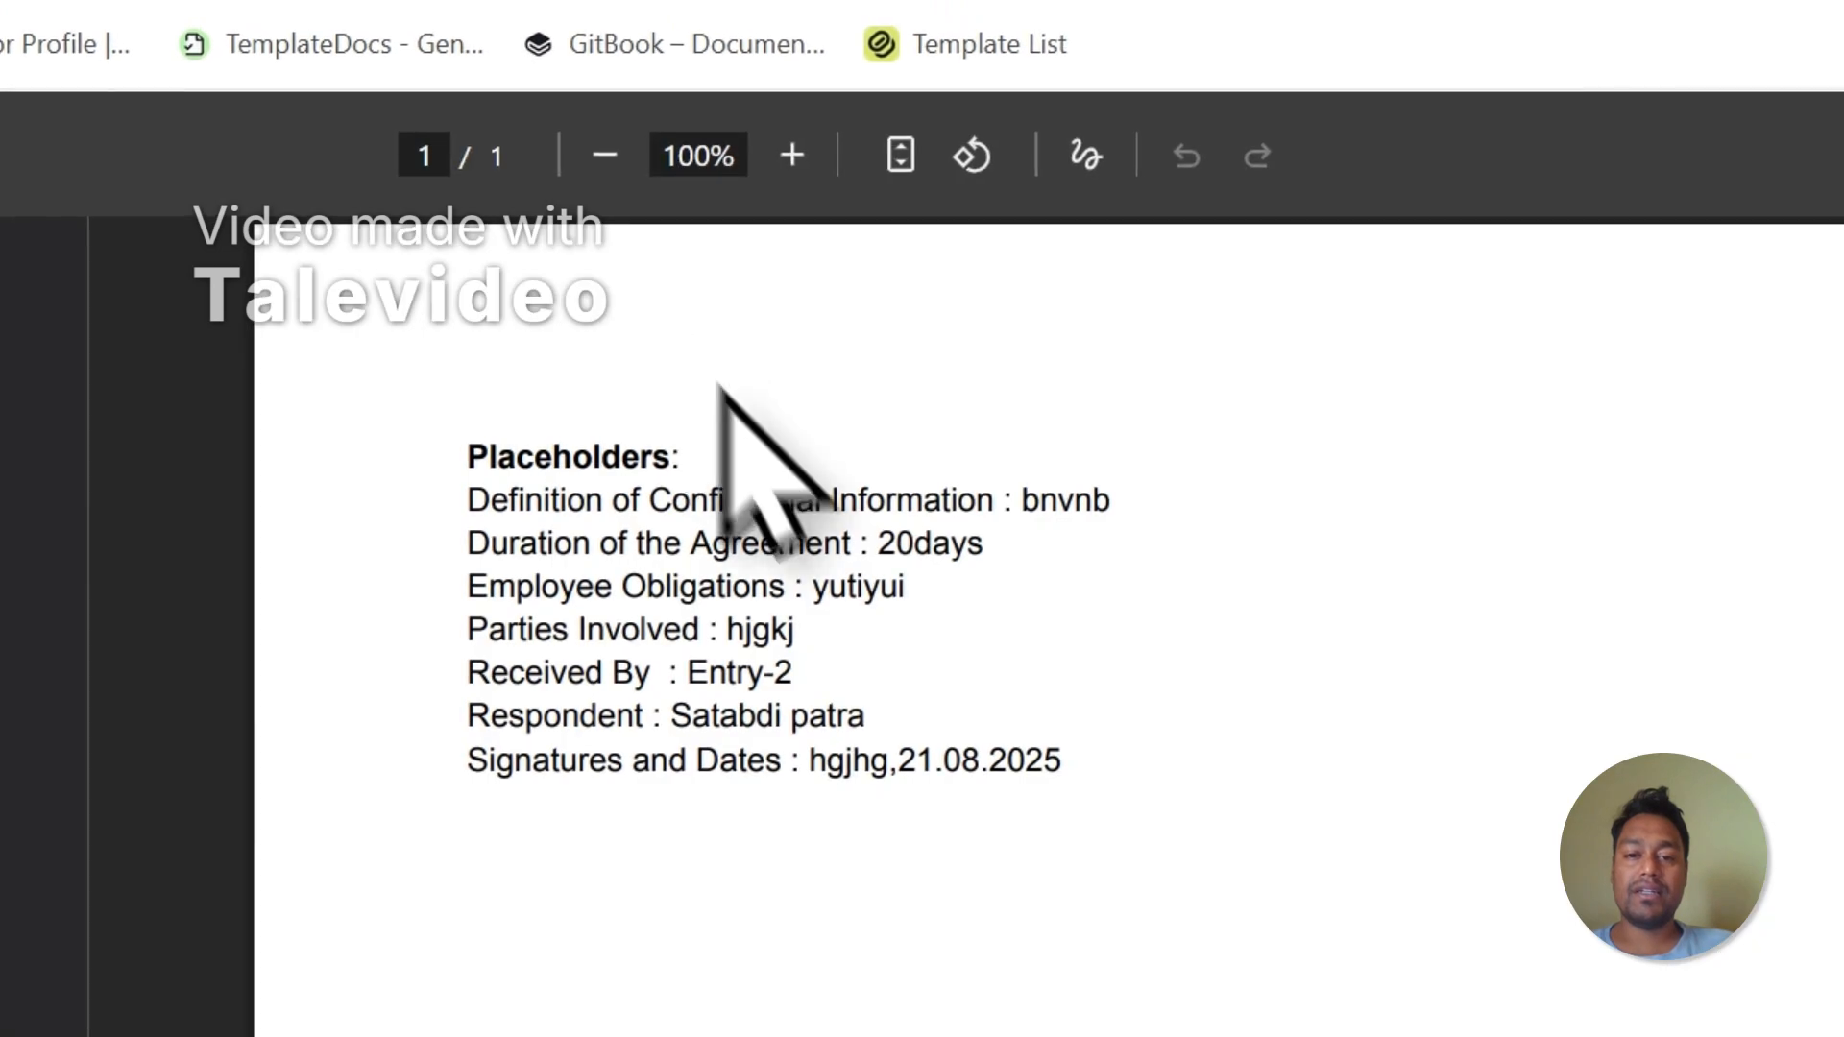
{"action": "left_click_drag", "start_coordinate": [1066, 754], "coordinate": [519, 536]}
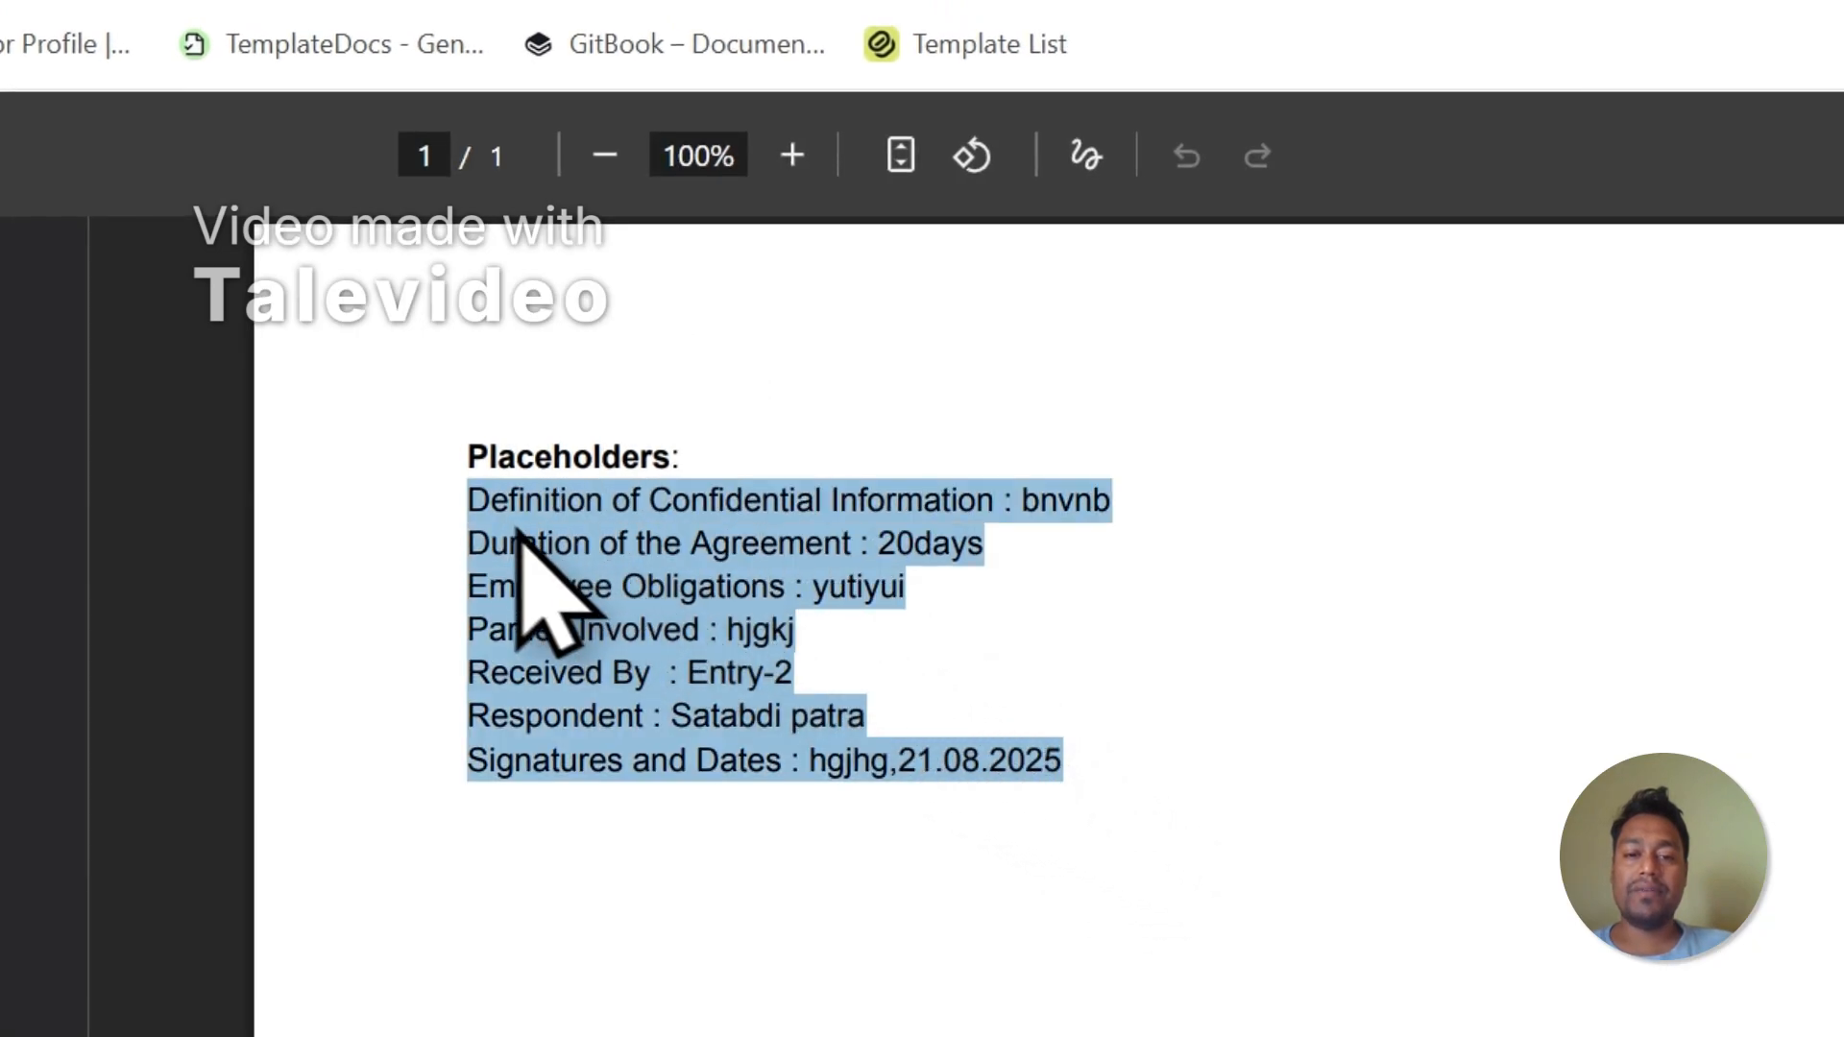
{"action": "left_click", "coordinate": [1170, 573]}
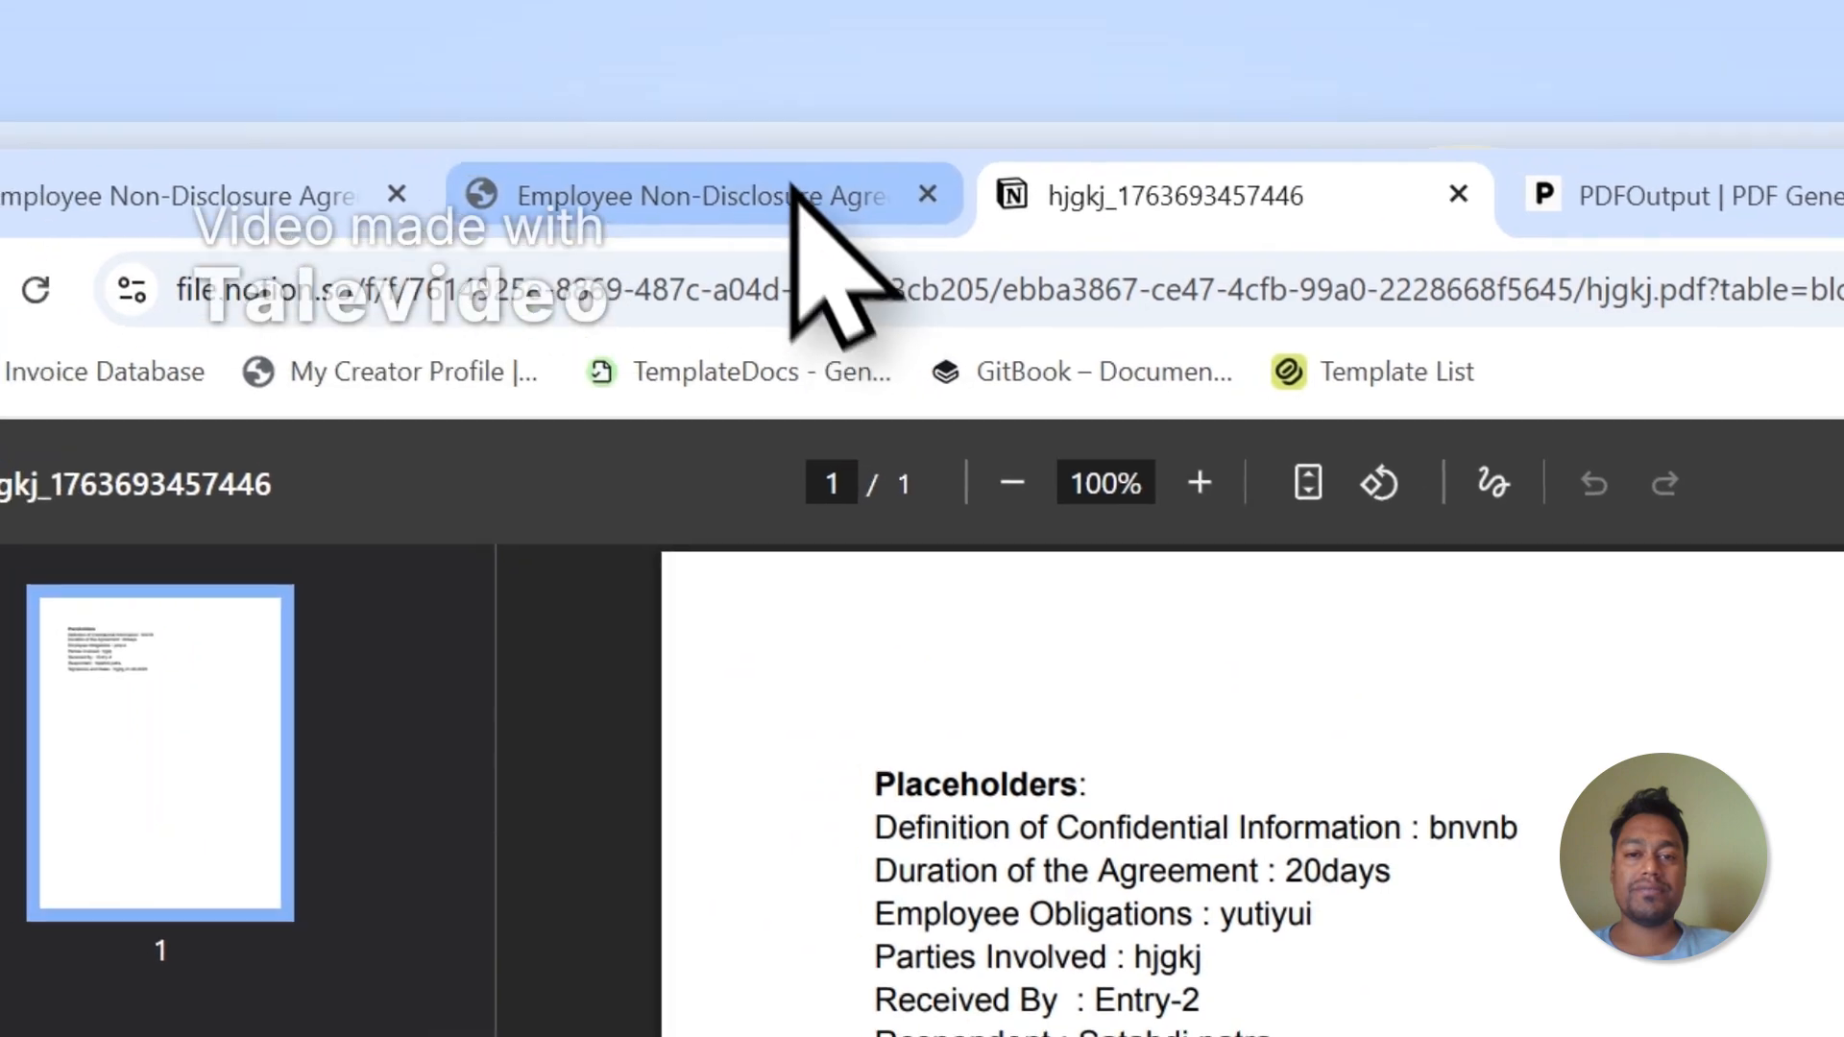
- Open Entry-1's hfjgkjg.pdf from Notion and compare its contents with those of hjgkj.pdf
{"action": "left_click", "coordinate": [803, 189]}
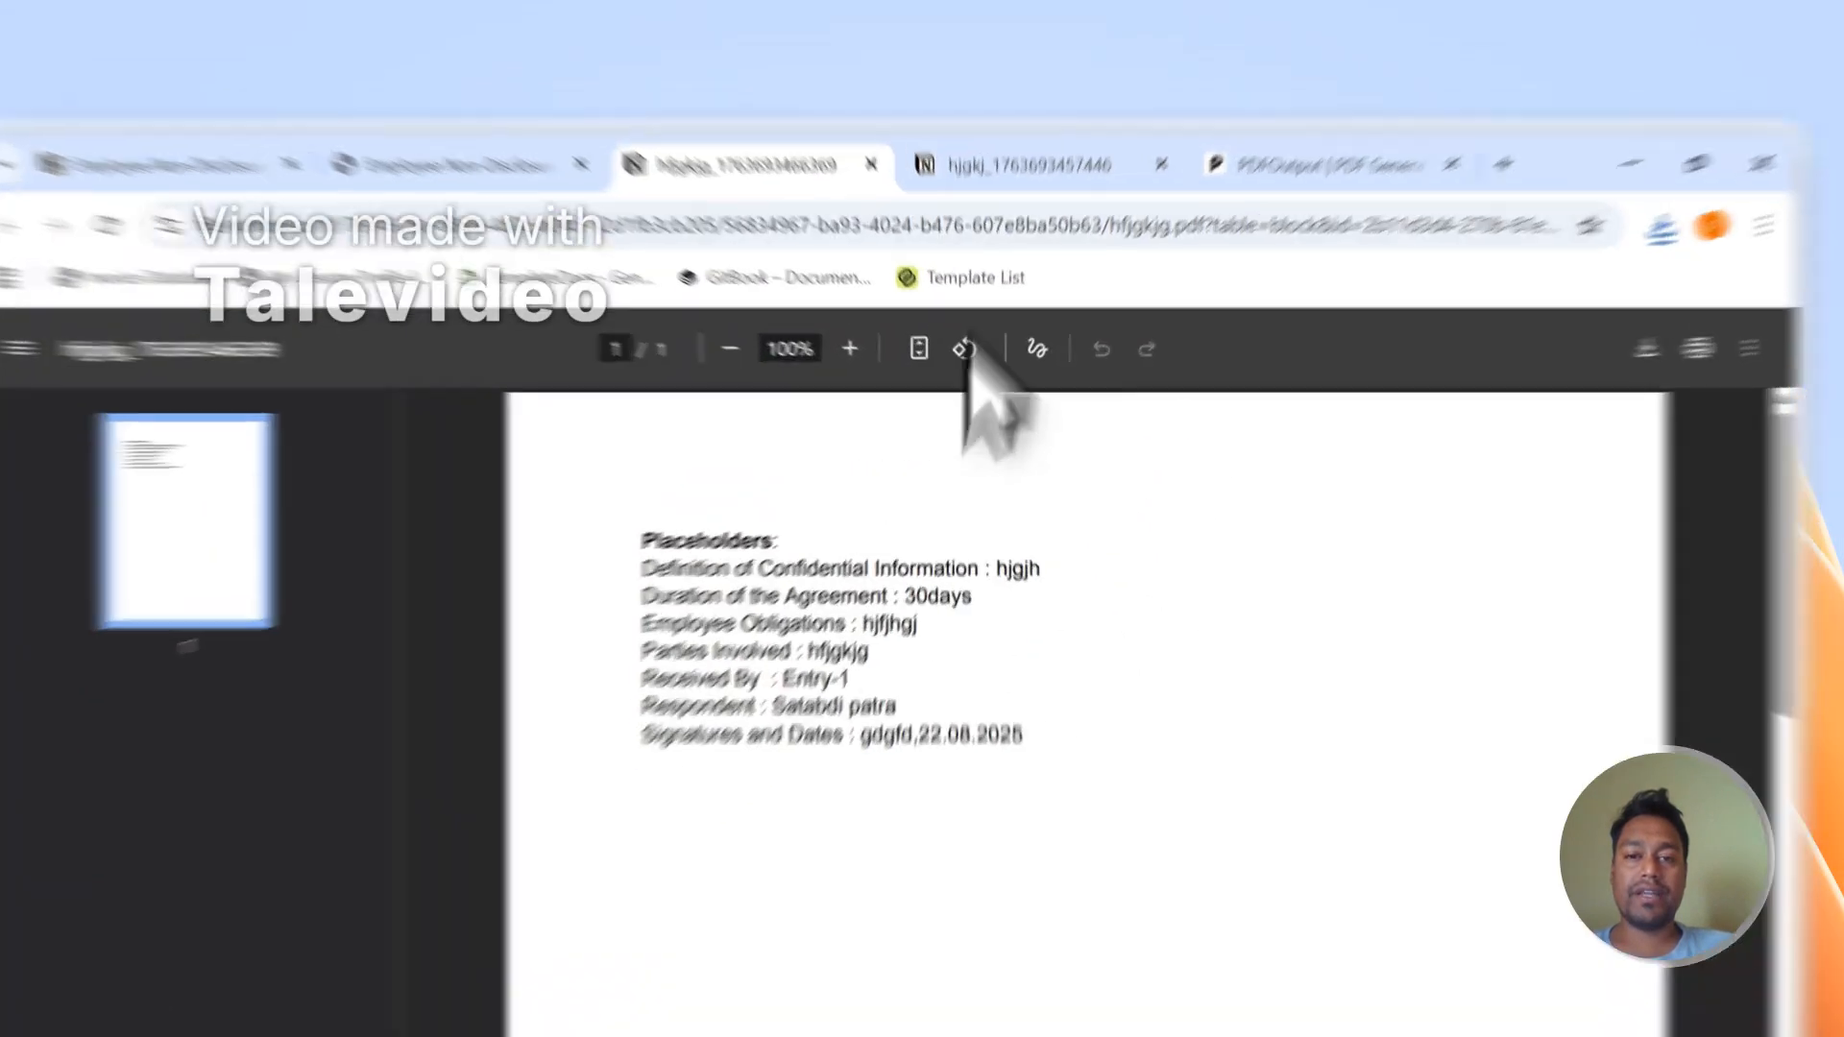
{"action": "left_click", "coordinate": [1016, 141]}
{"action": "left_click", "coordinate": [859, 141]}
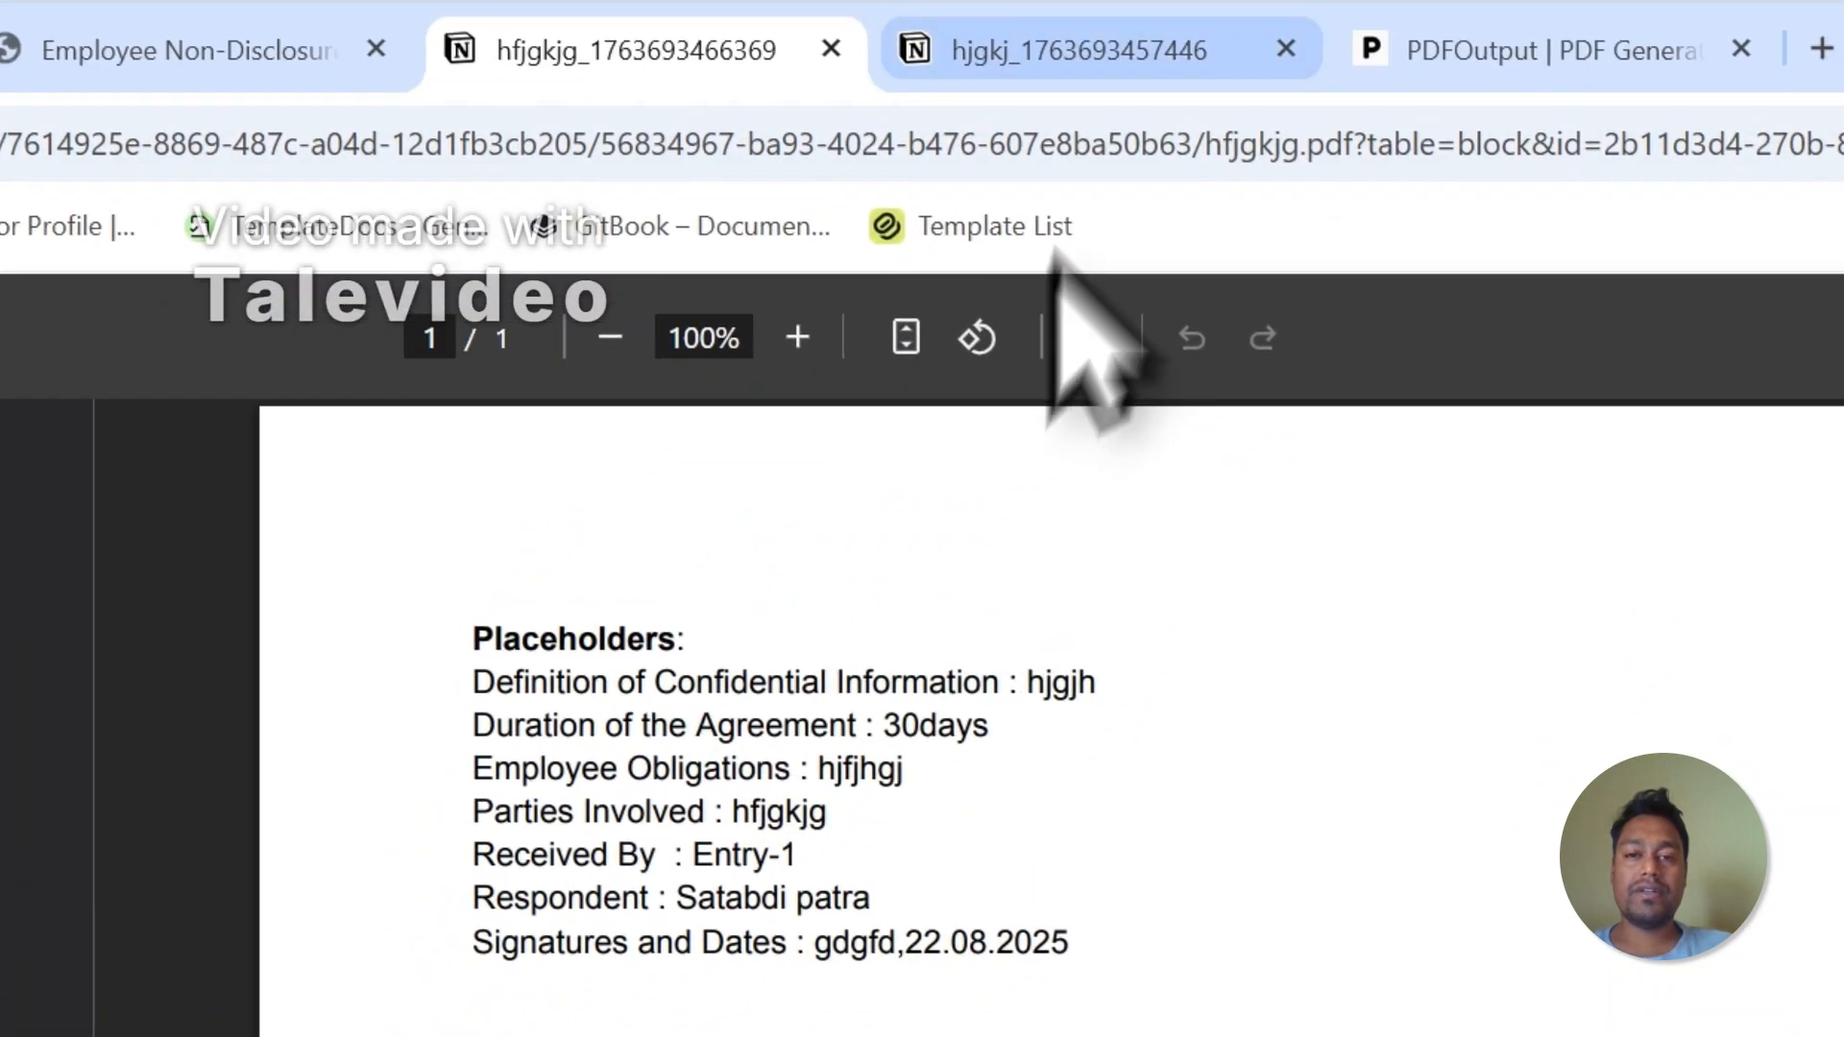
{"action": "left_click", "coordinate": [1068, 50]}
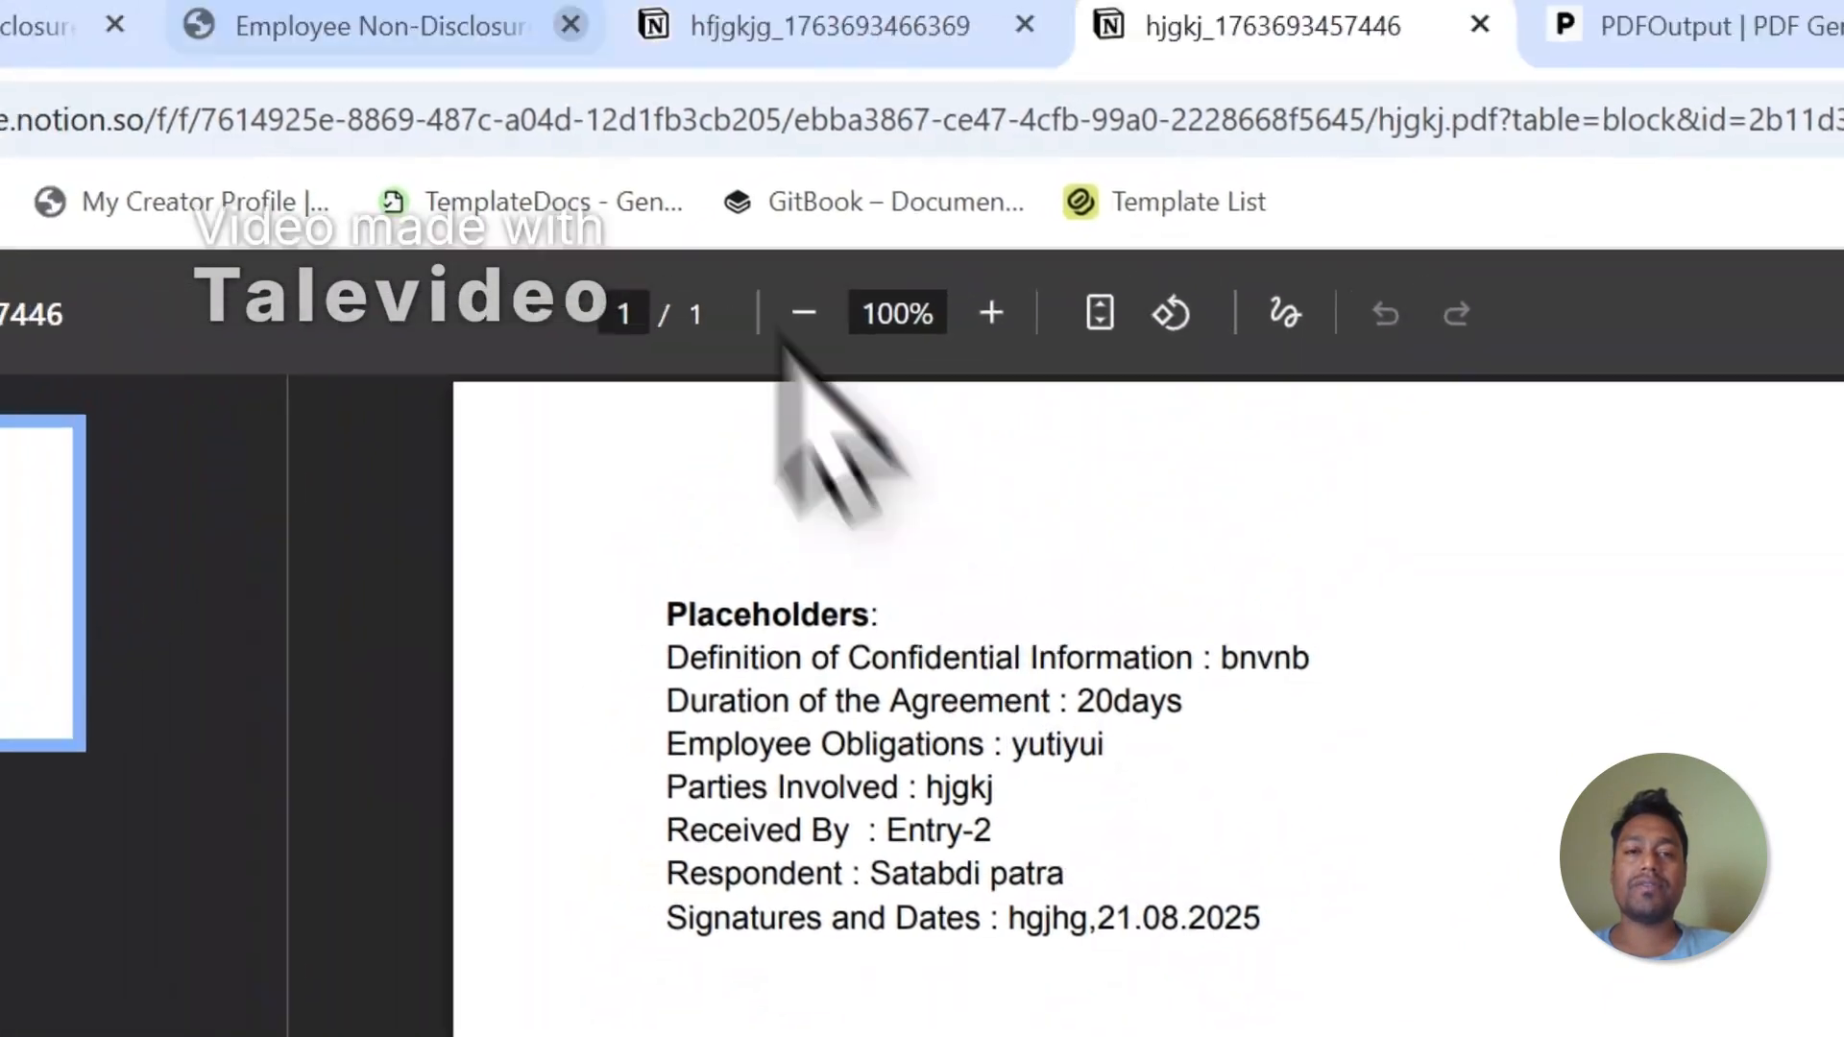
{"action": "left_click", "coordinate": [514, 25]}
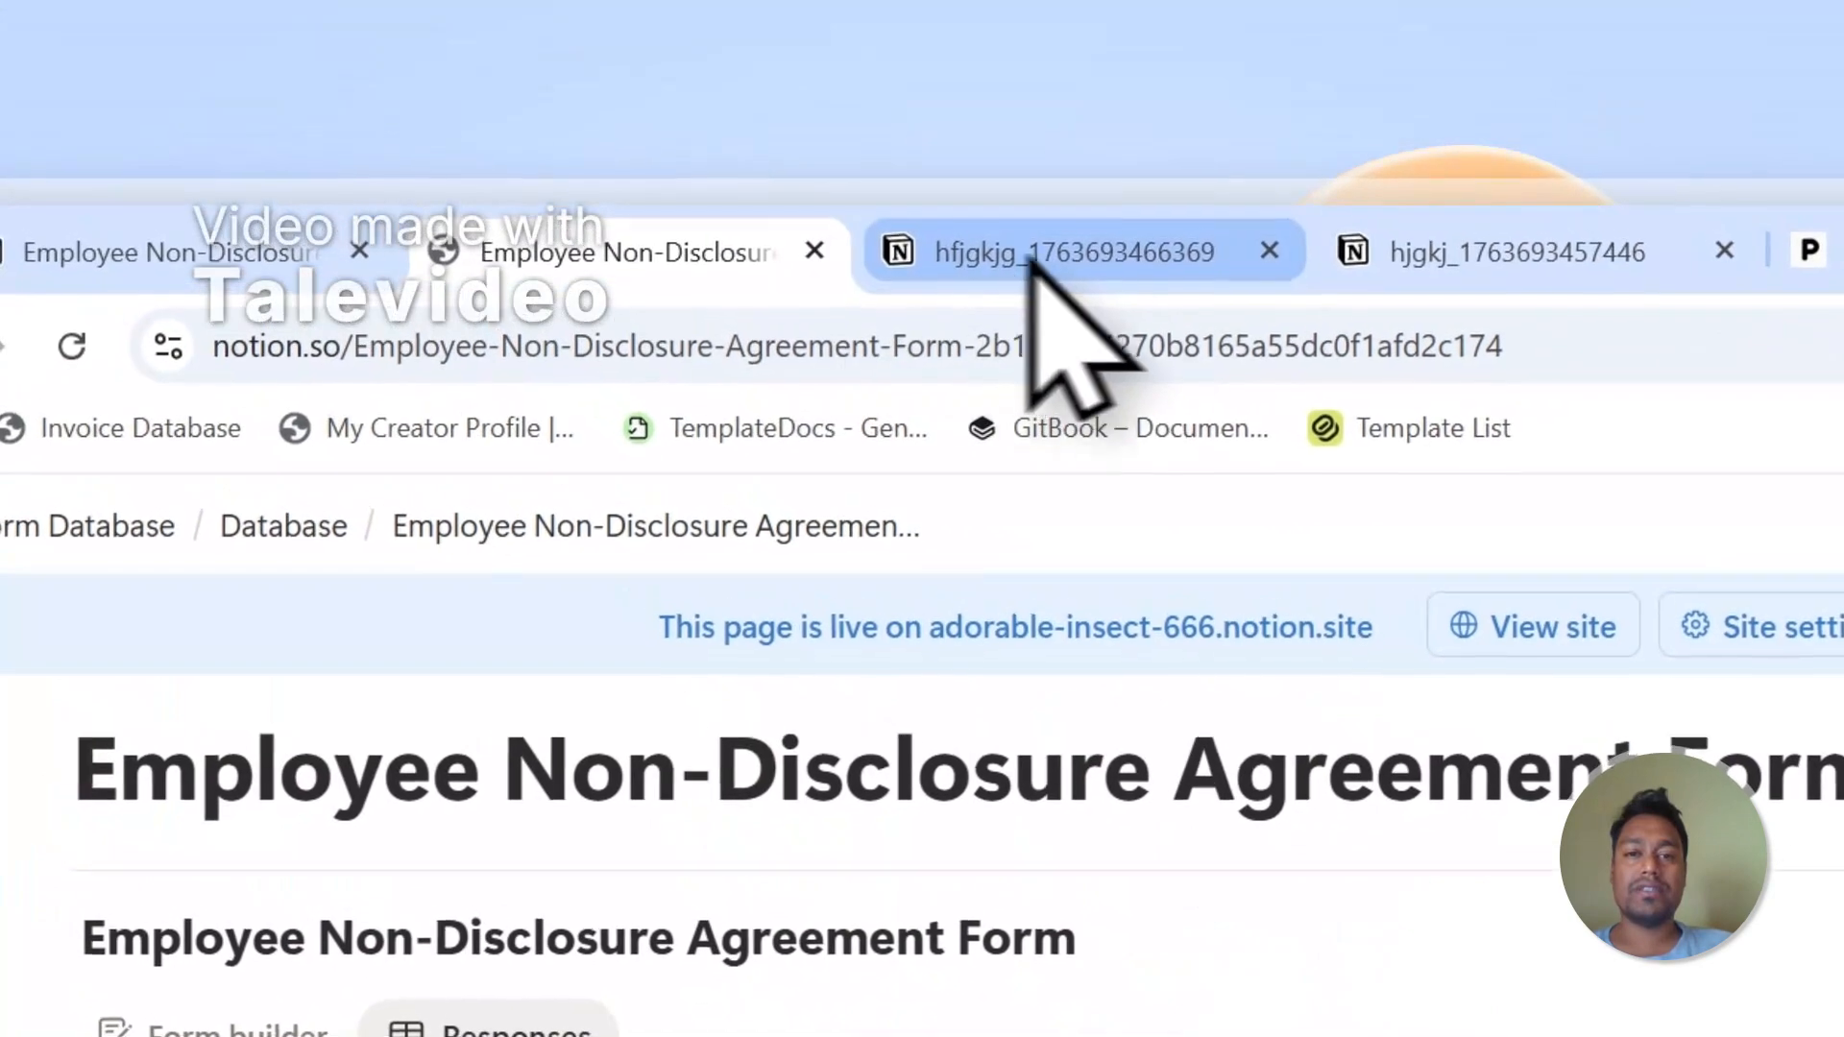
- Close both generated PDFs and set up the Notion automation in PDFOutput's mapping section
{"action": "left_click", "coordinate": [1265, 251]}
{"action": "left_click", "coordinate": [1264, 252]}
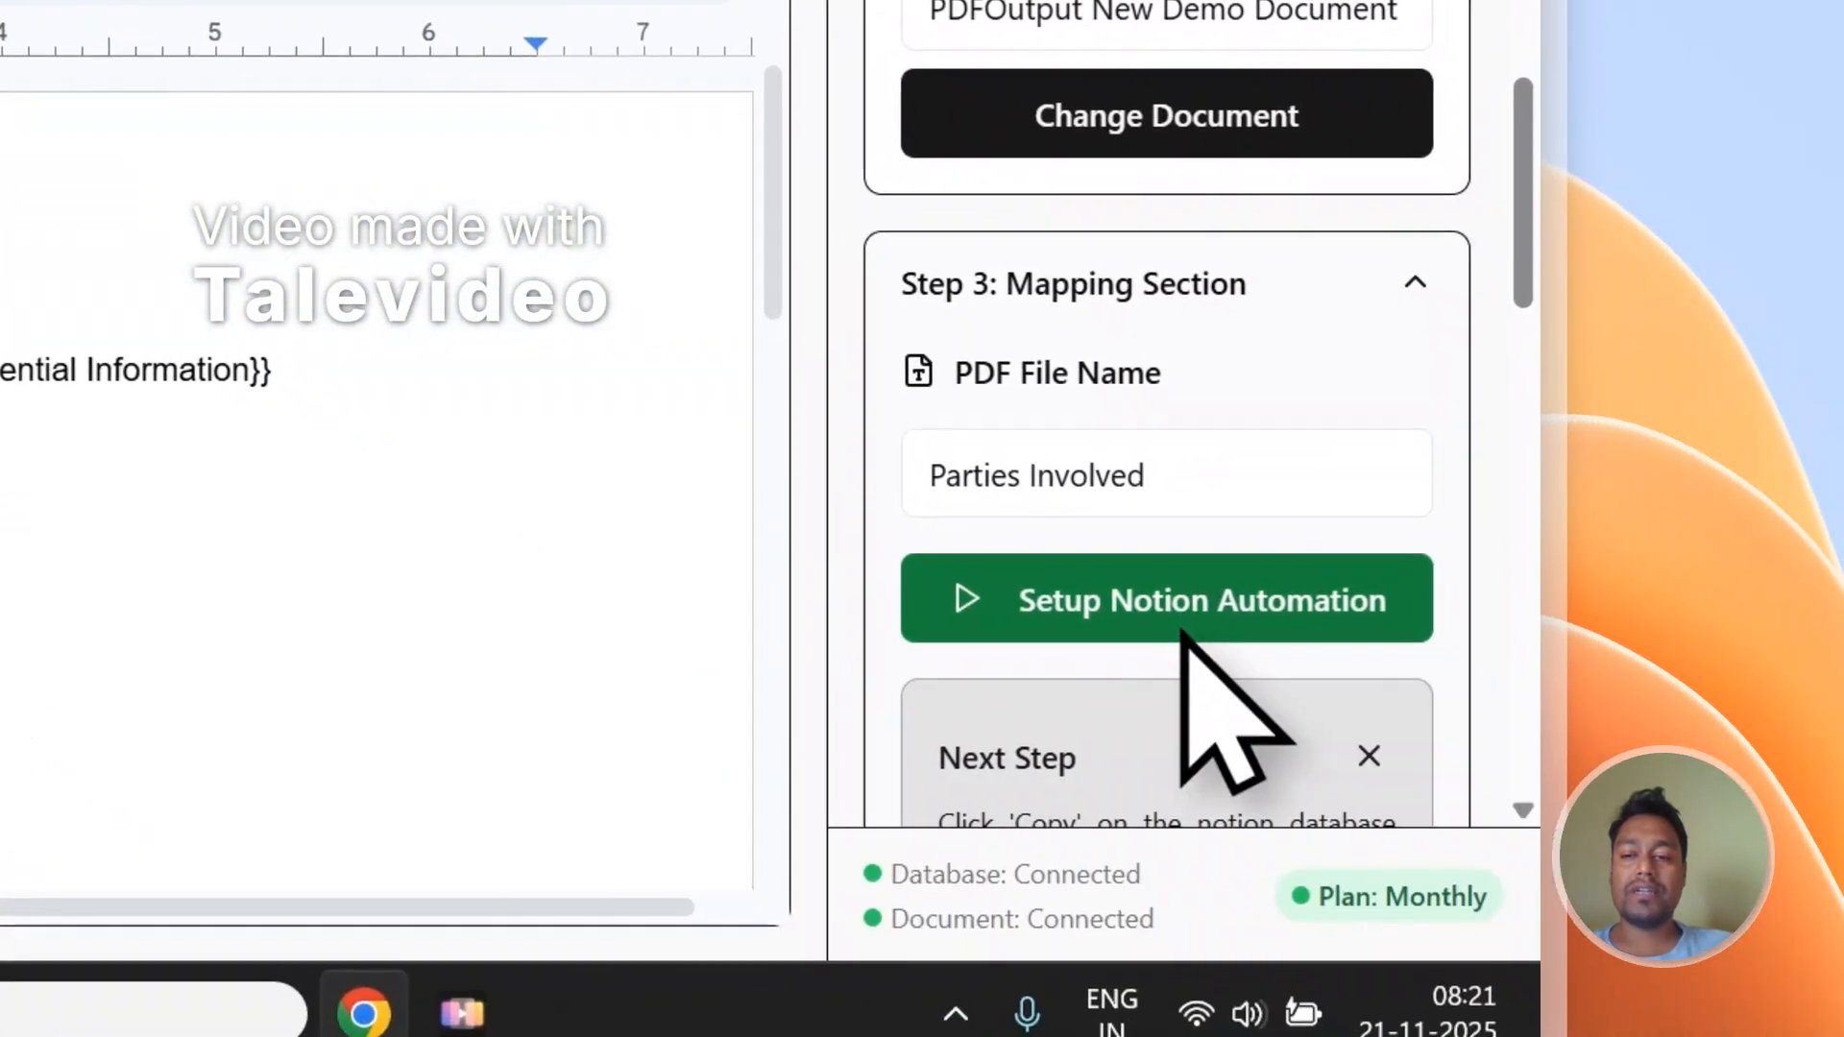
{"action": "left_click", "coordinate": [1183, 635]}
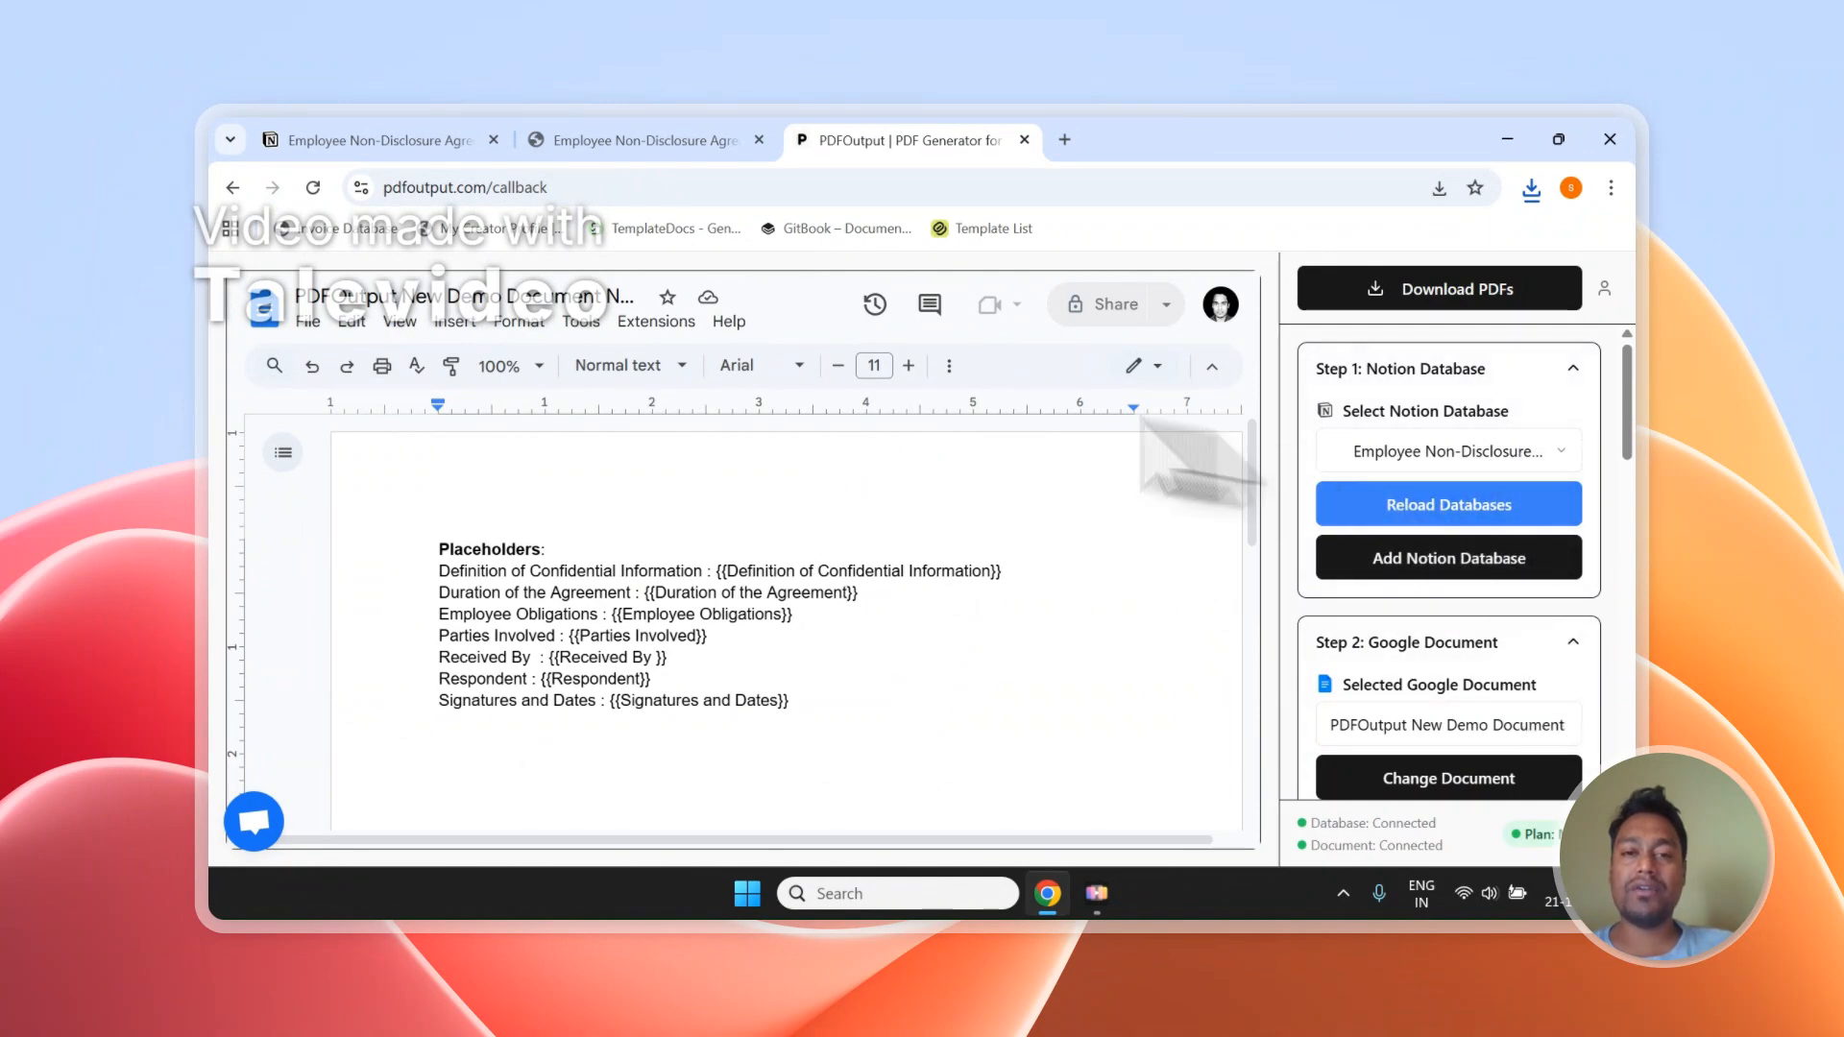
- Add a new page to the Notion Responses table and set its GeneratePDF to Ready to Generate
{"action": "left_click", "coordinate": [614, 138]}
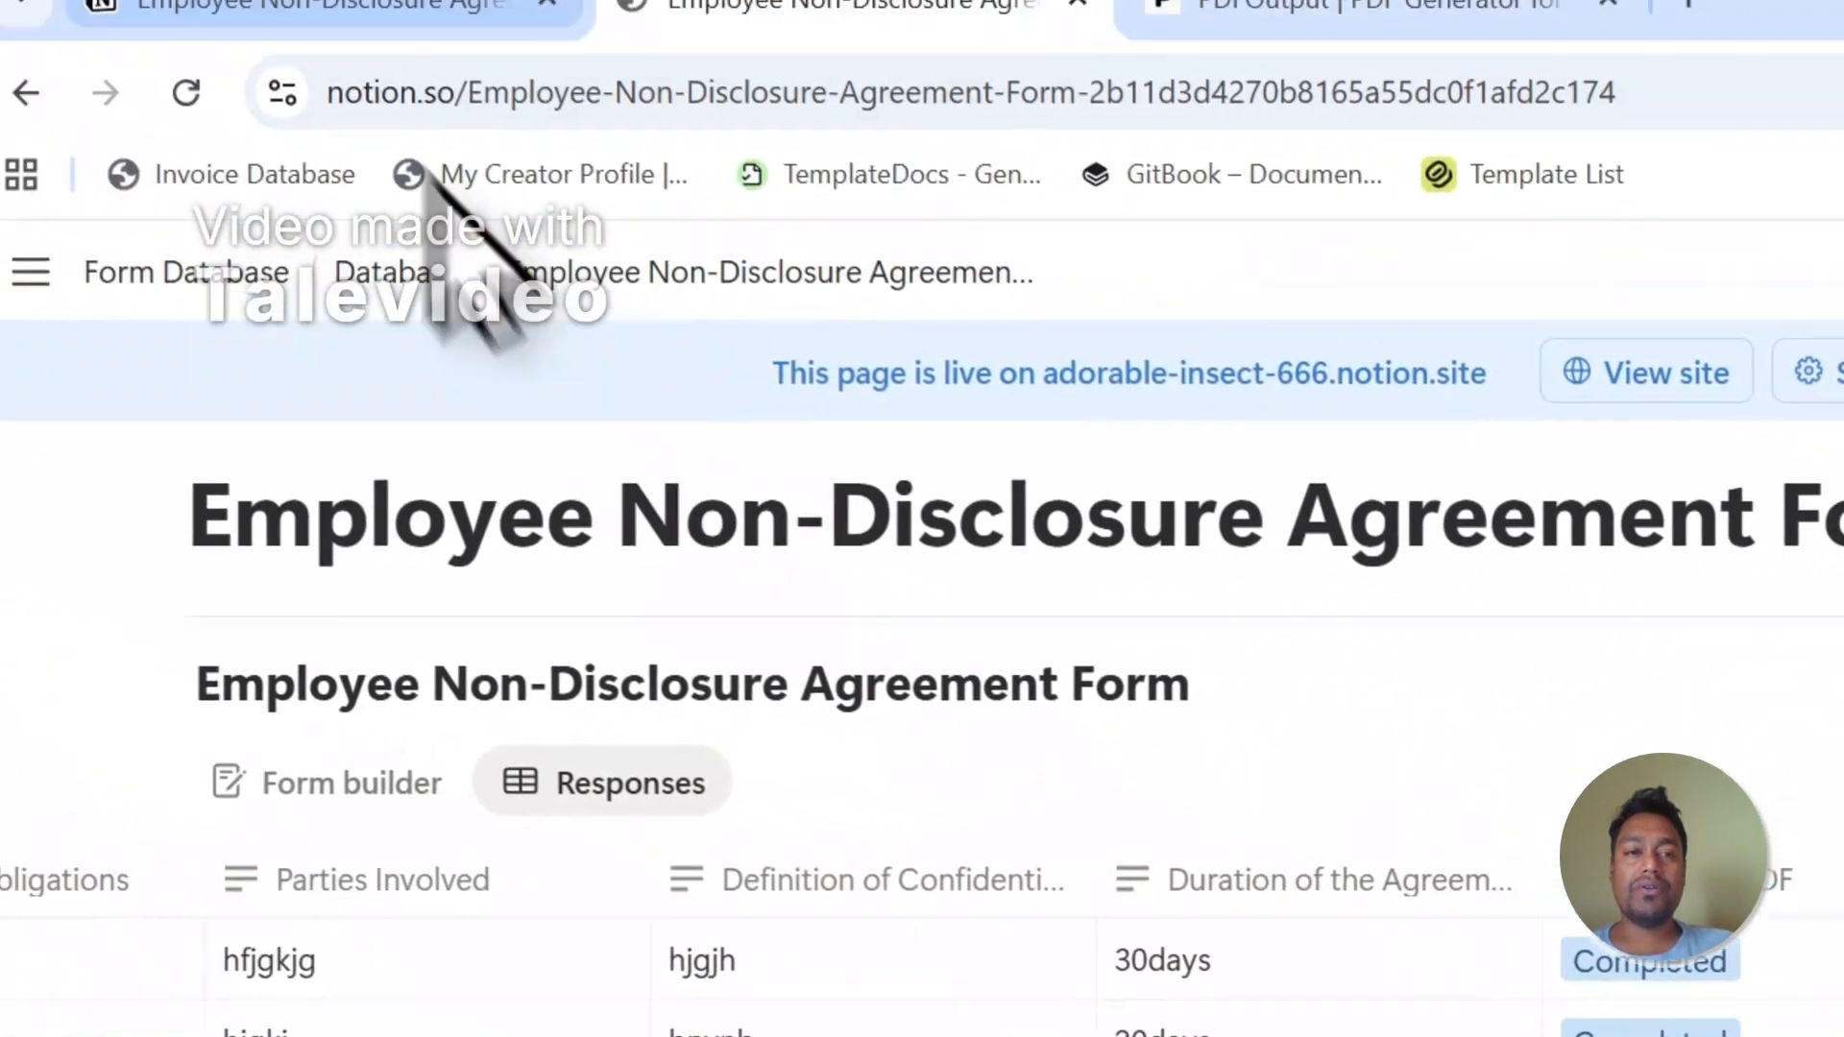
{"action": "left_click", "coordinate": [415, 141]}
{"action": "left_click", "coordinate": [1124, 156]}
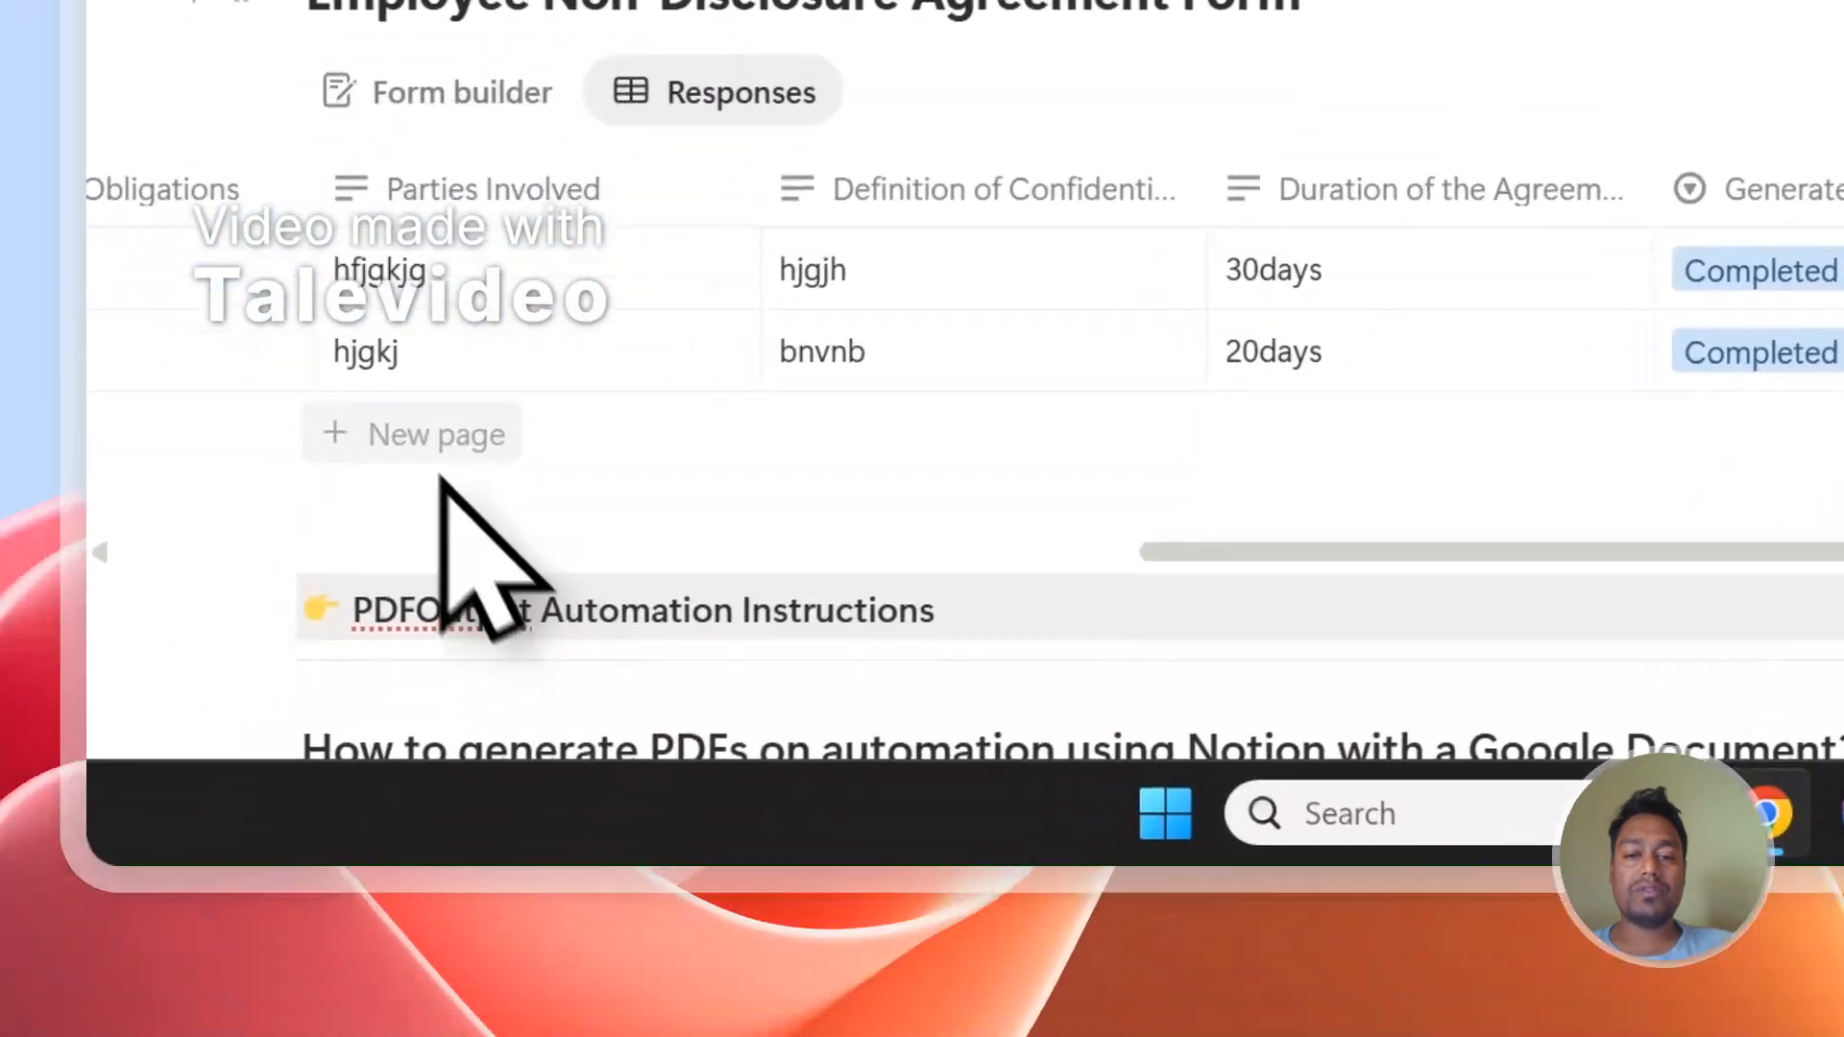
{"action": "left_click", "coordinate": [441, 444]}
{"action": "scroll", "coordinate": [1282, 389], "scroll_direction": "down", "scroll_amount": 1}
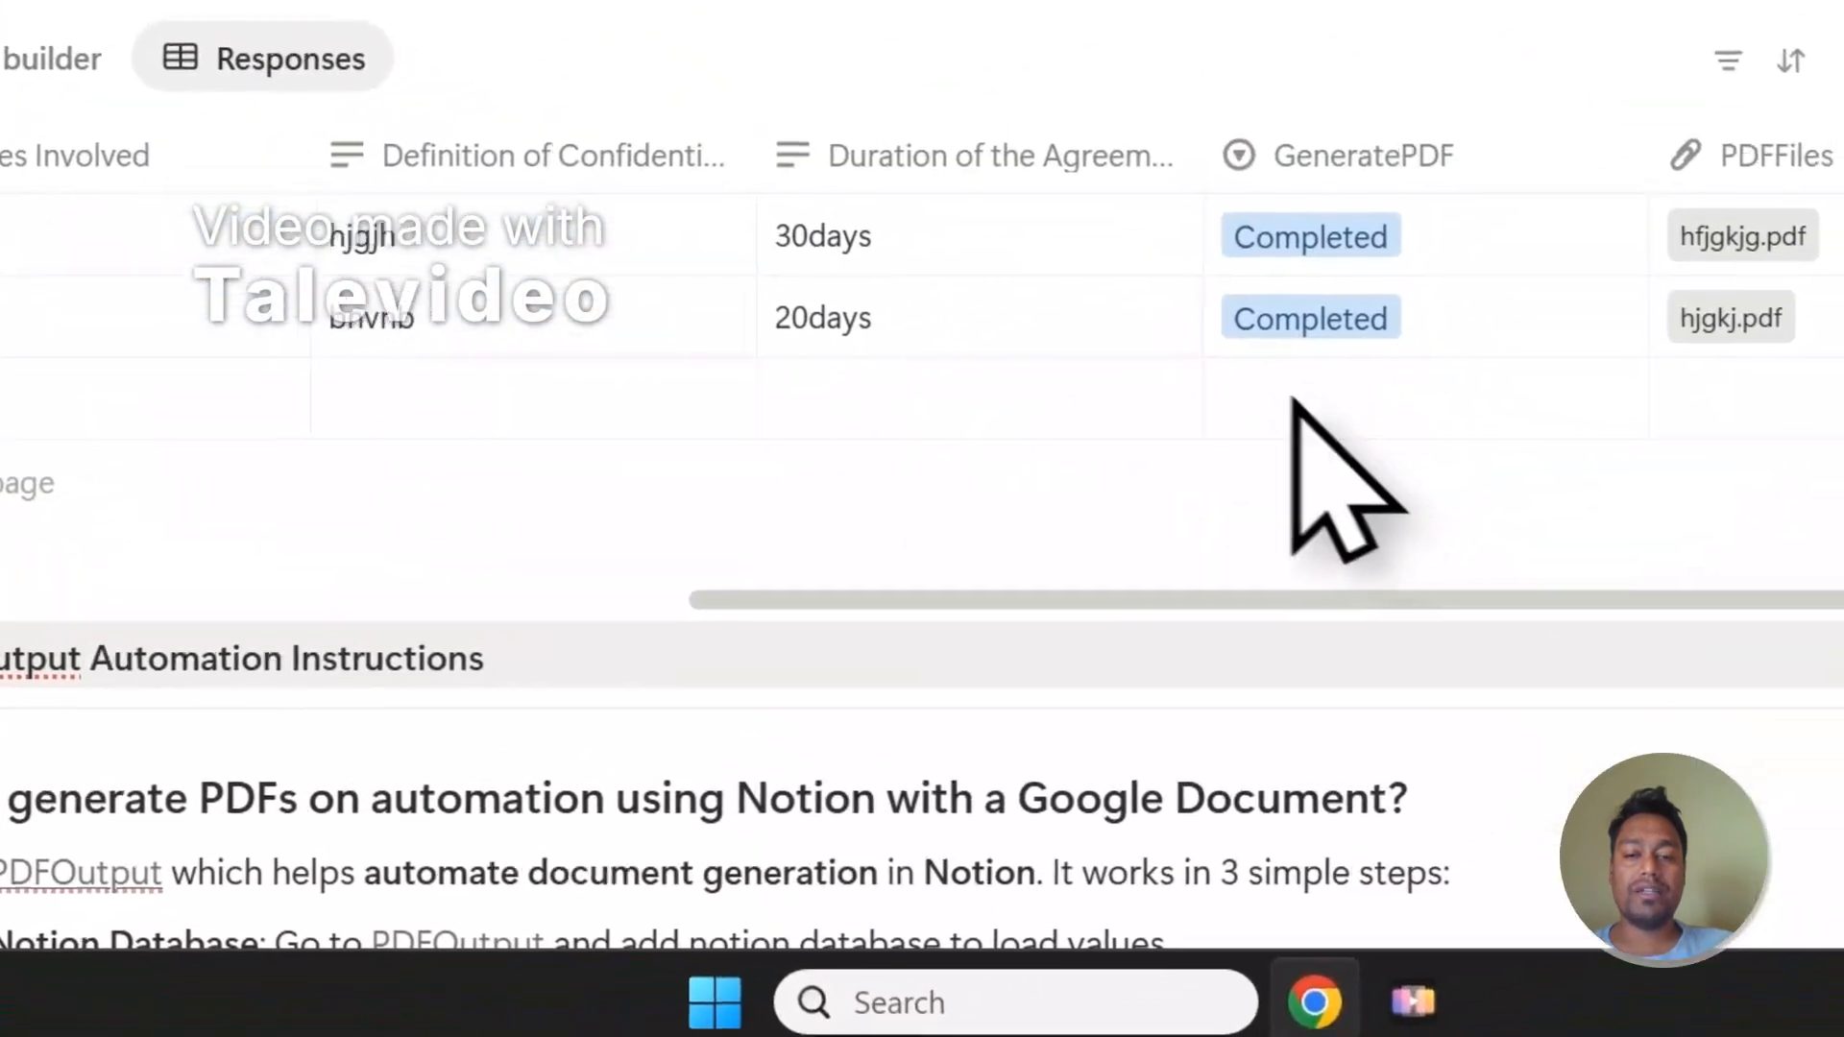
{"action": "left_click", "coordinate": [1318, 430]}
{"action": "left_click", "coordinate": [1393, 630]}
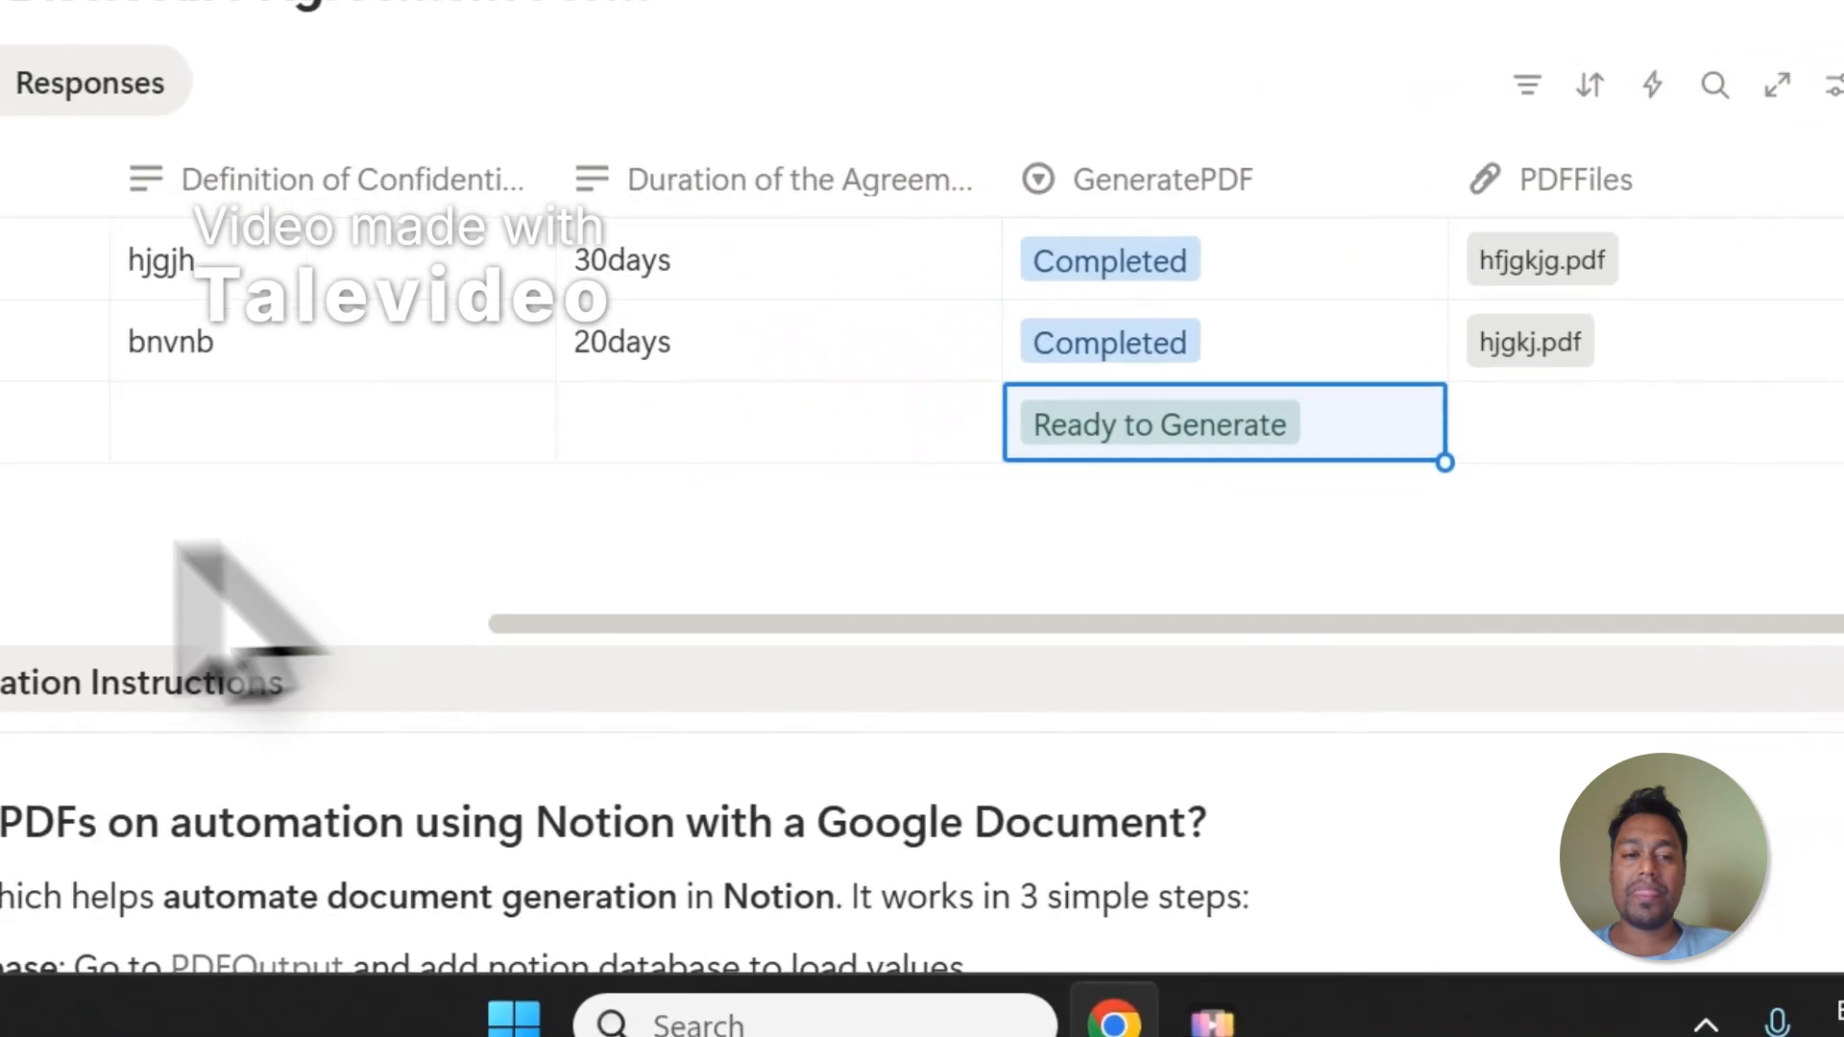
- Add a second new page to the Responses table with GeneratePDF set to Ready to Generate
{"action": "left_click", "coordinate": [502, 502]}
{"action": "left_click", "coordinate": [1245, 494]}
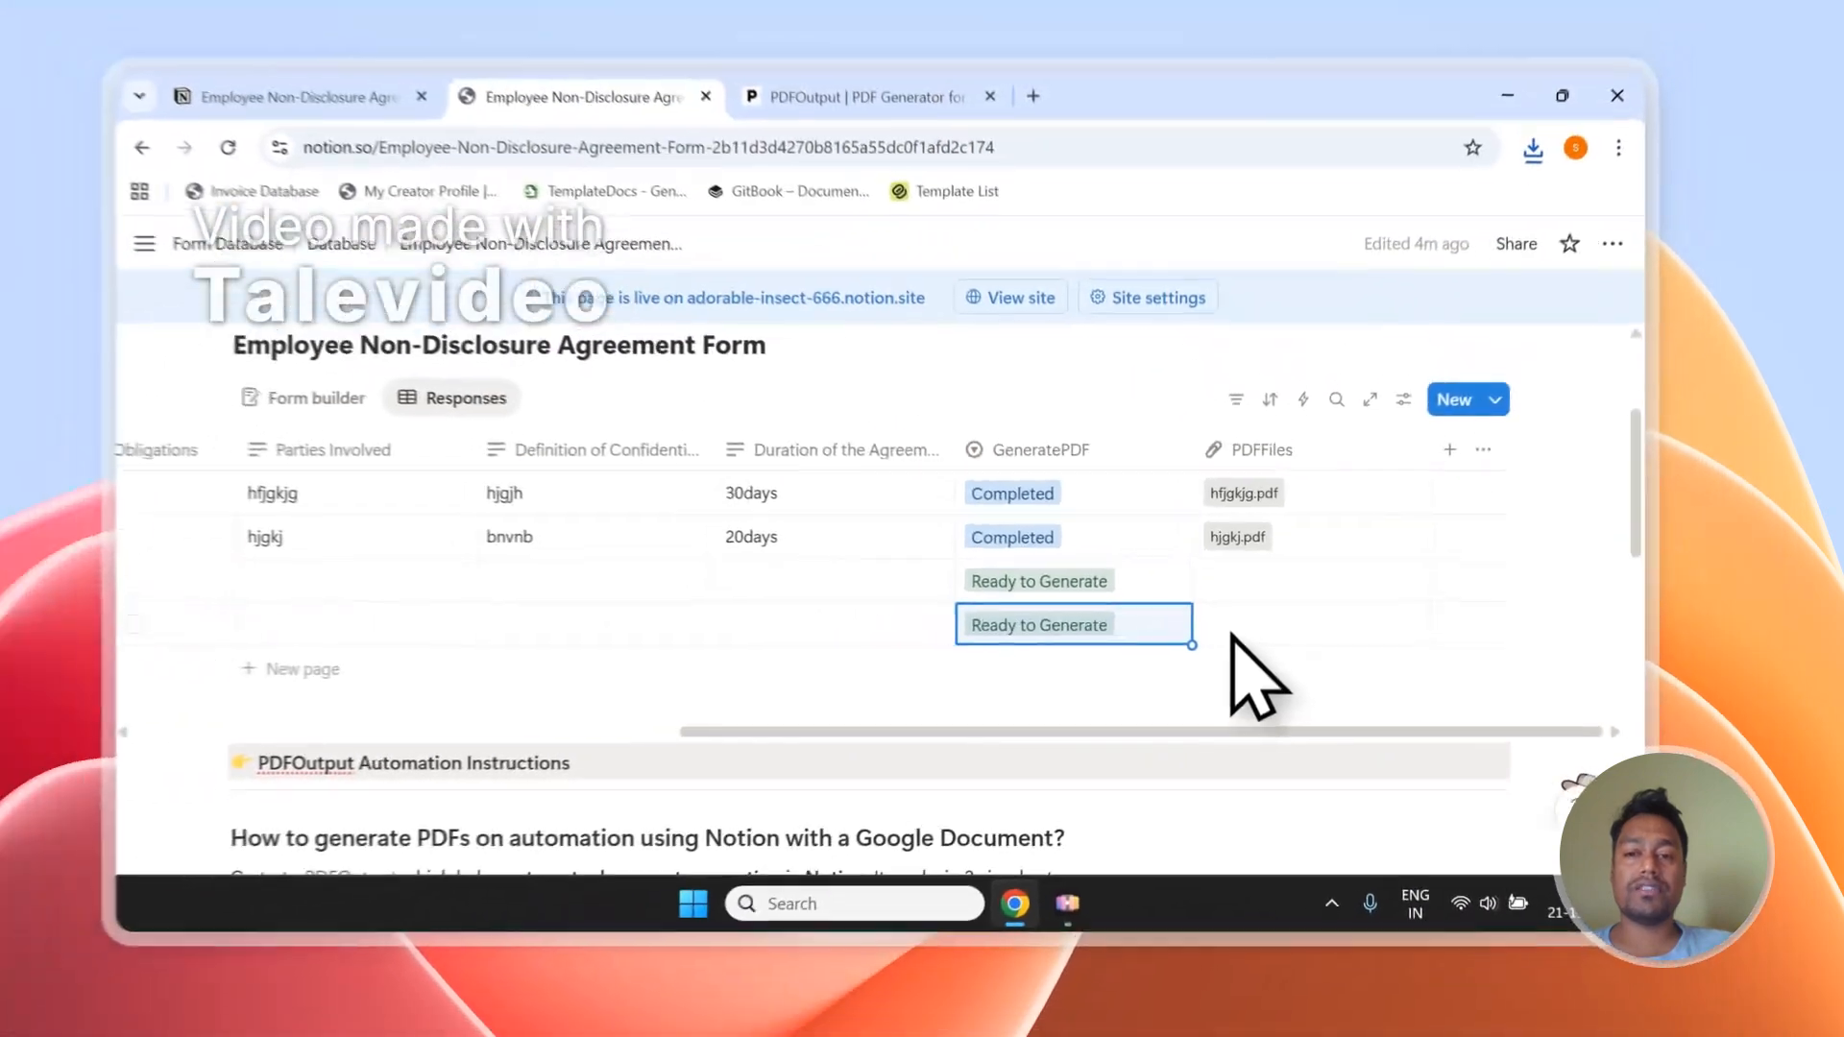
- Check the PDFOutput page, and return to the Notion Responses table to review its entries
{"action": "scroll", "coordinate": [1009, 451], "scroll_direction": "up", "scroll_amount": 1}
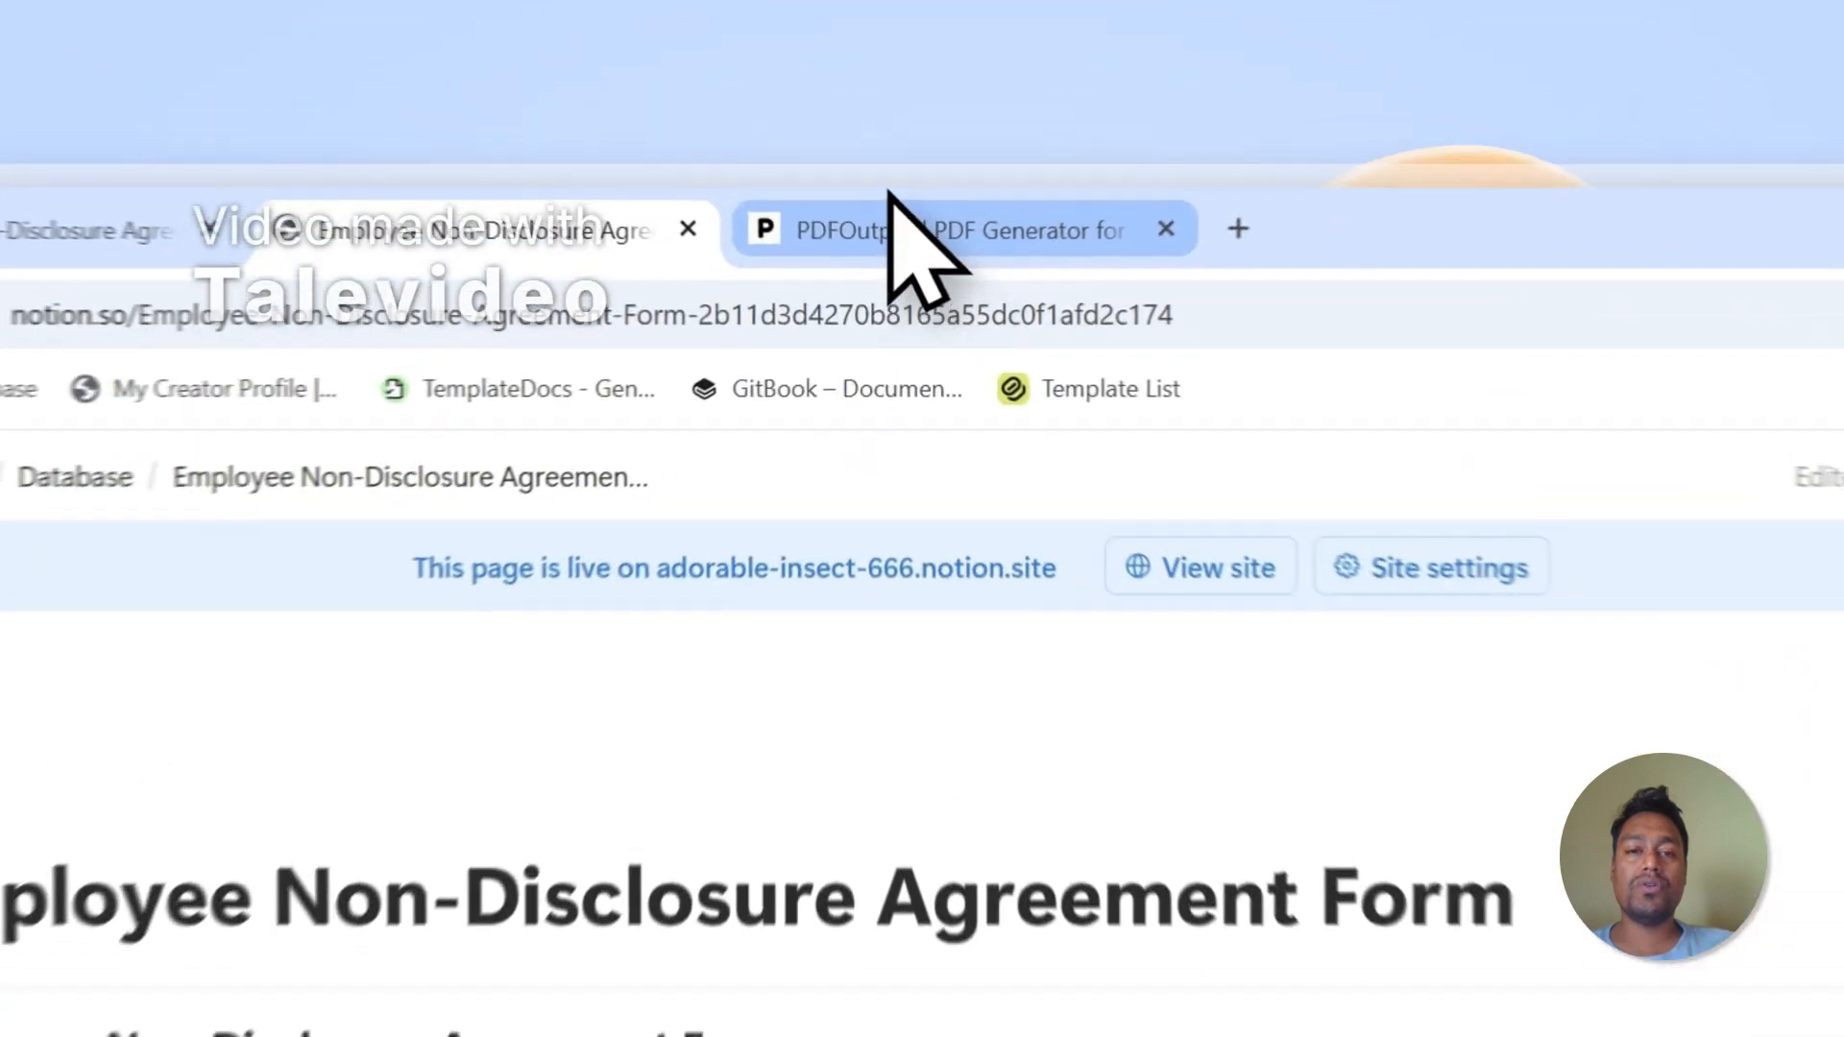
{"action": "left_click", "coordinate": [888, 142]}
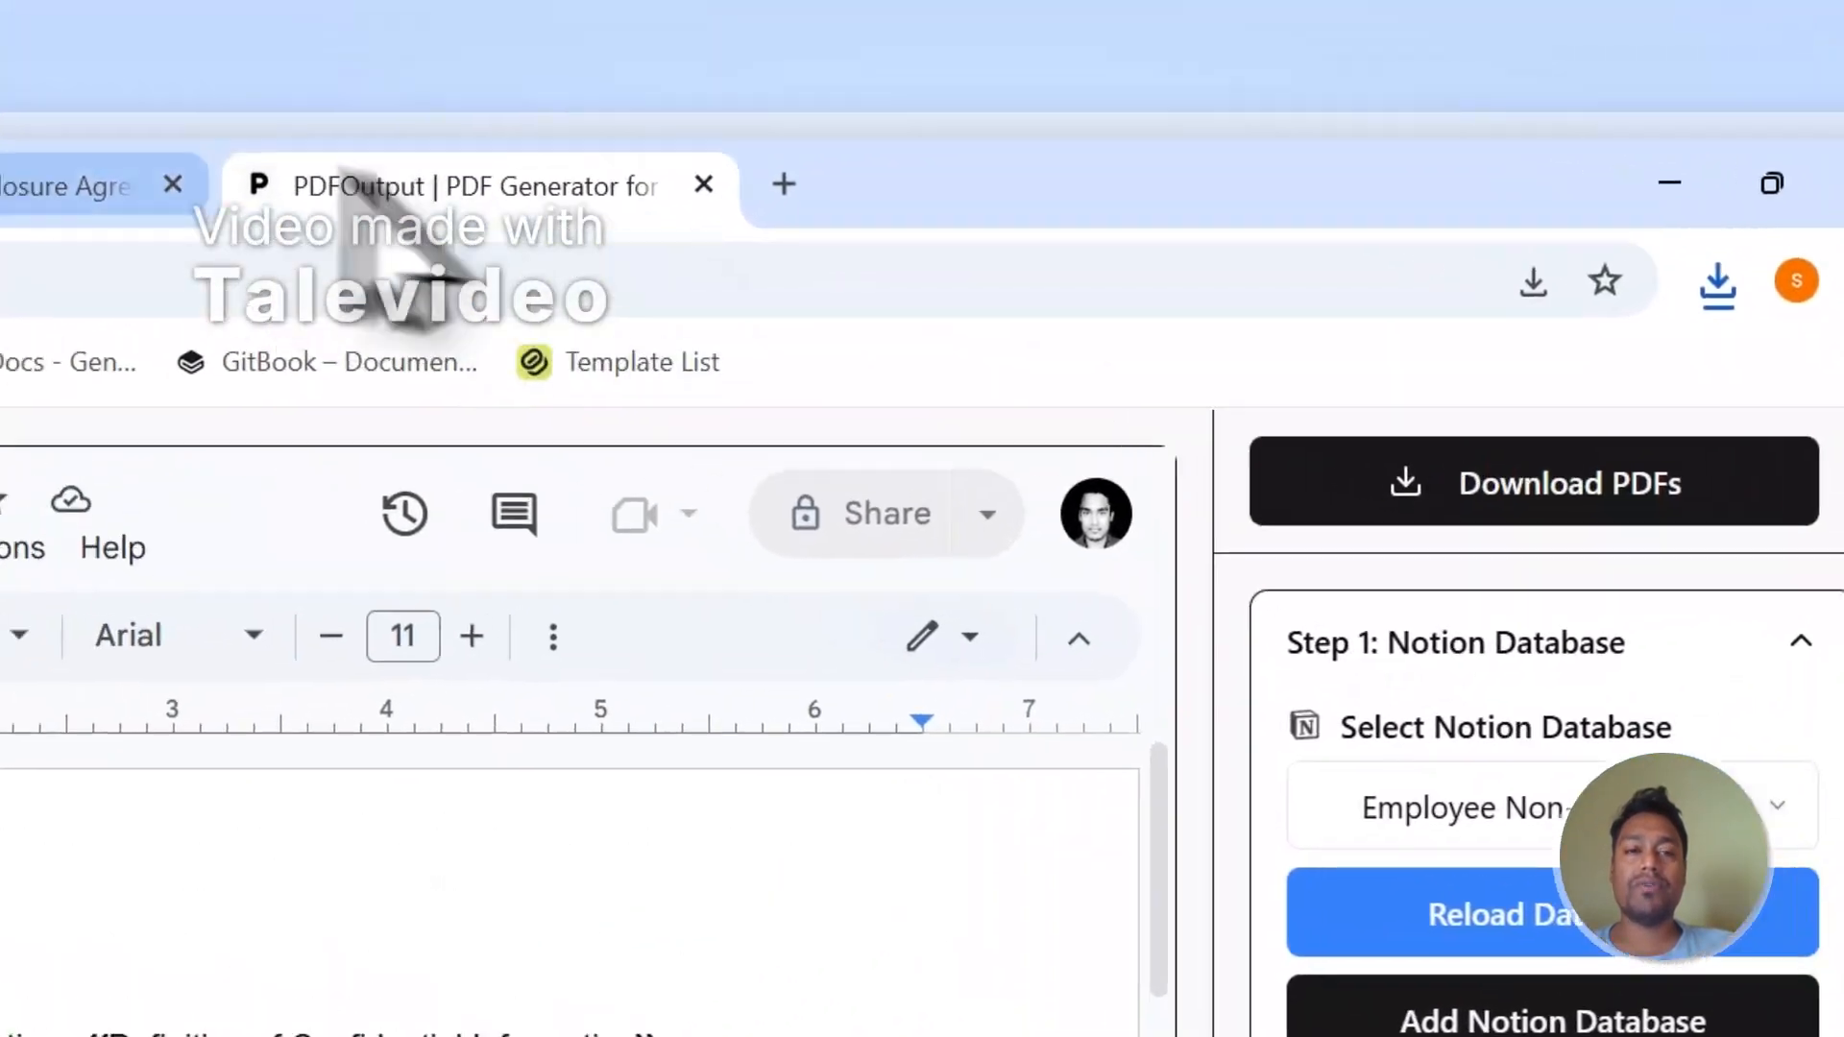
{"action": "left_click", "coordinate": [669, 229]}
{"action": "scroll", "coordinate": [1185, 762], "scroll_direction": "down", "scroll_amount": 5}
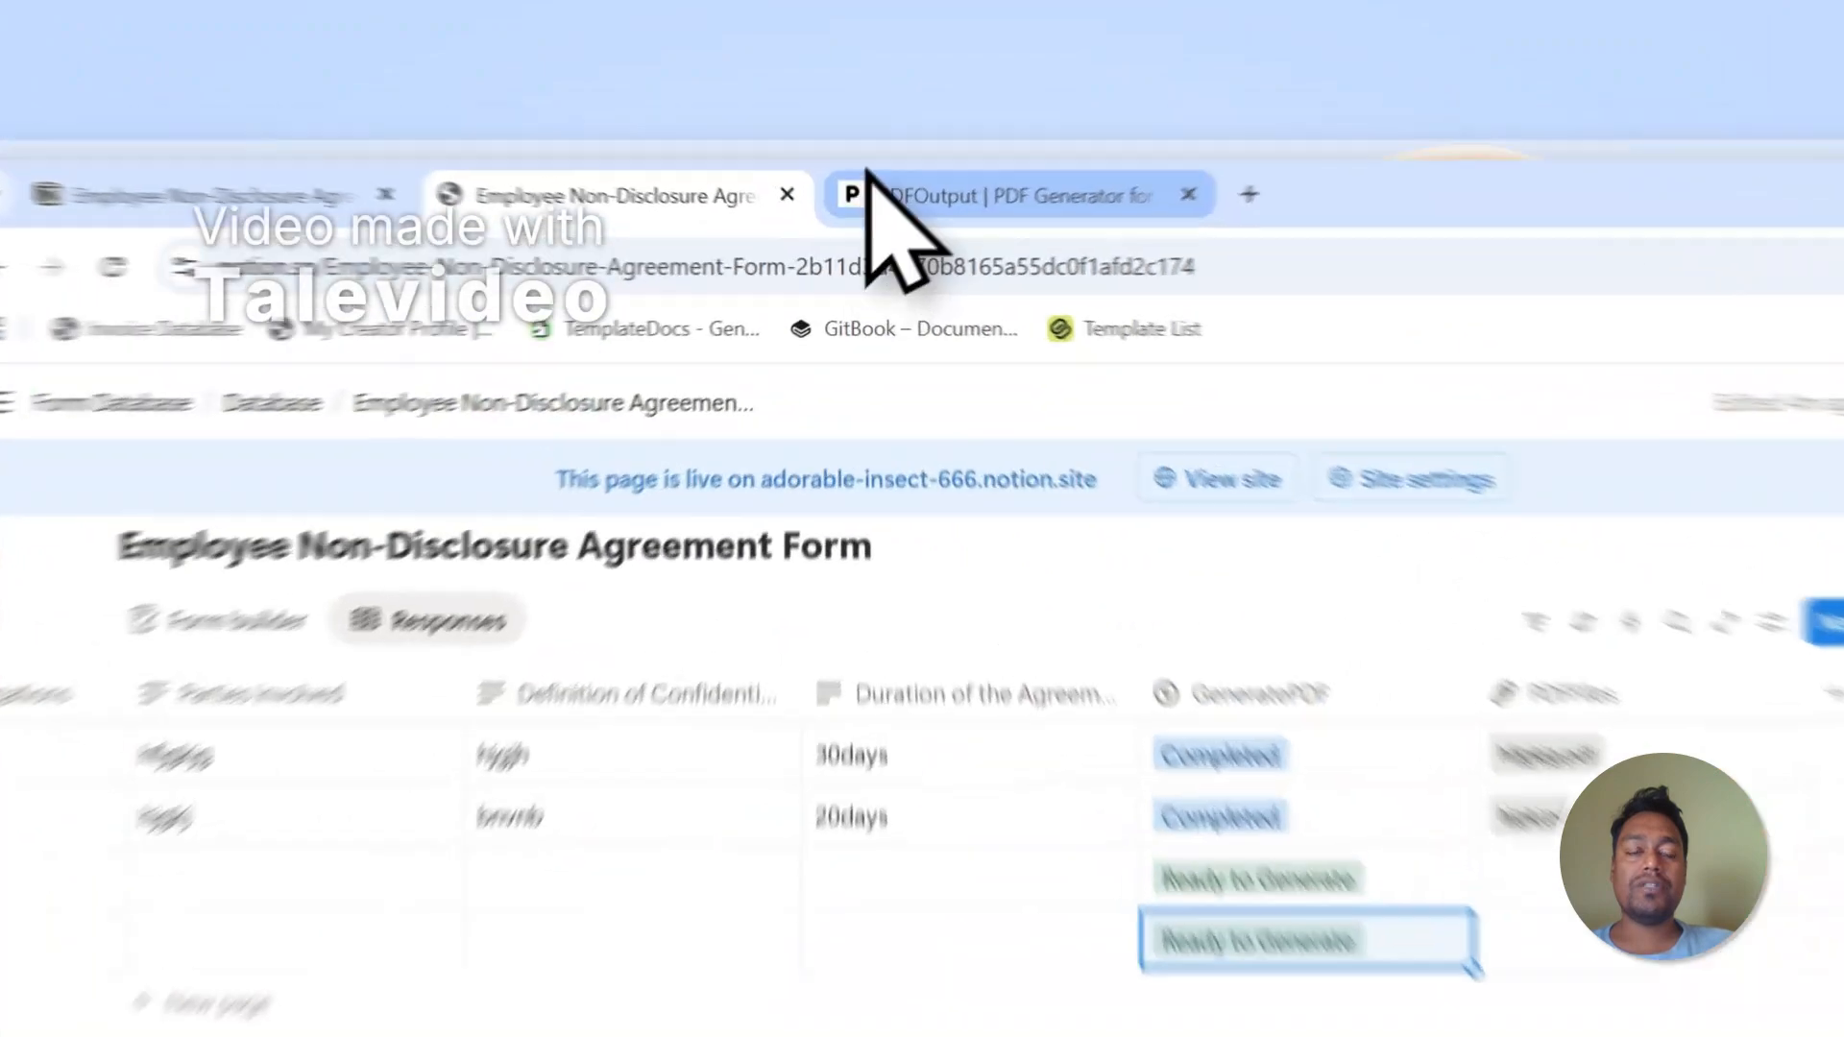
- Switch to PDFOutput, view its support chat and close it
{"action": "left_click", "coordinate": [864, 141]}
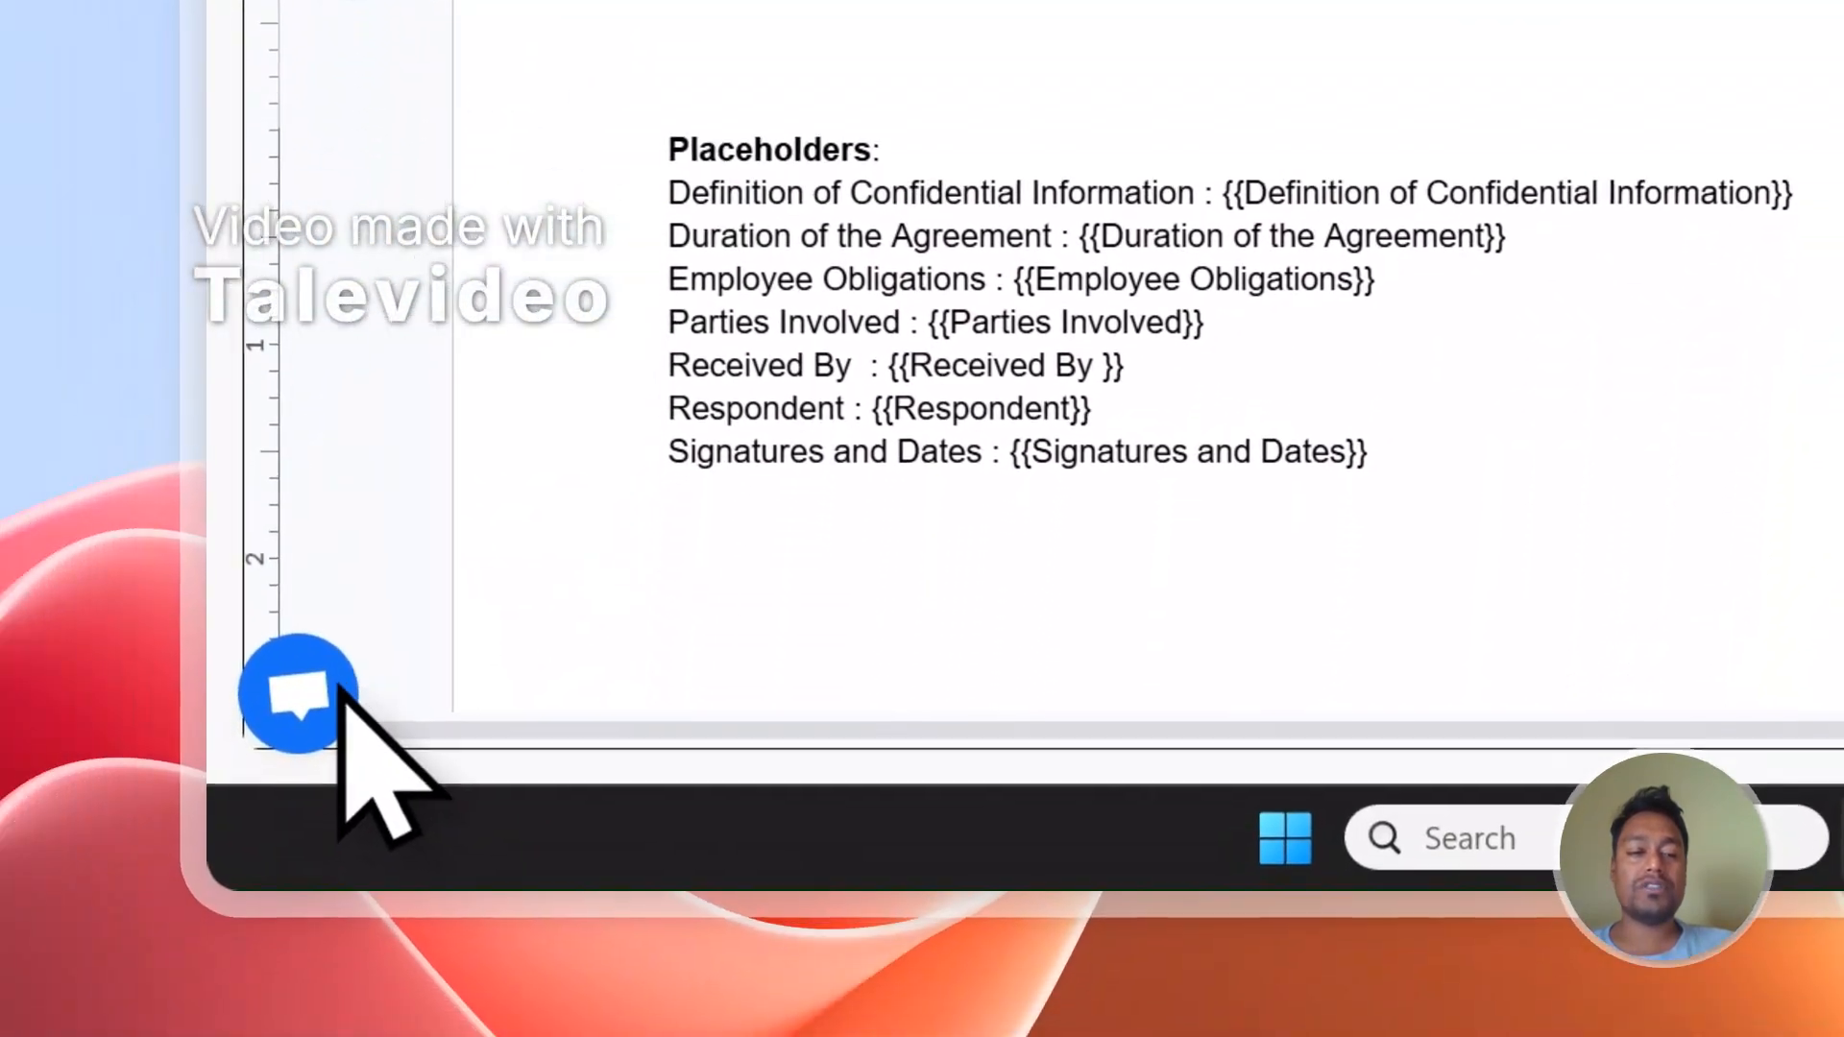
{"action": "left_click", "coordinate": [337, 680]}
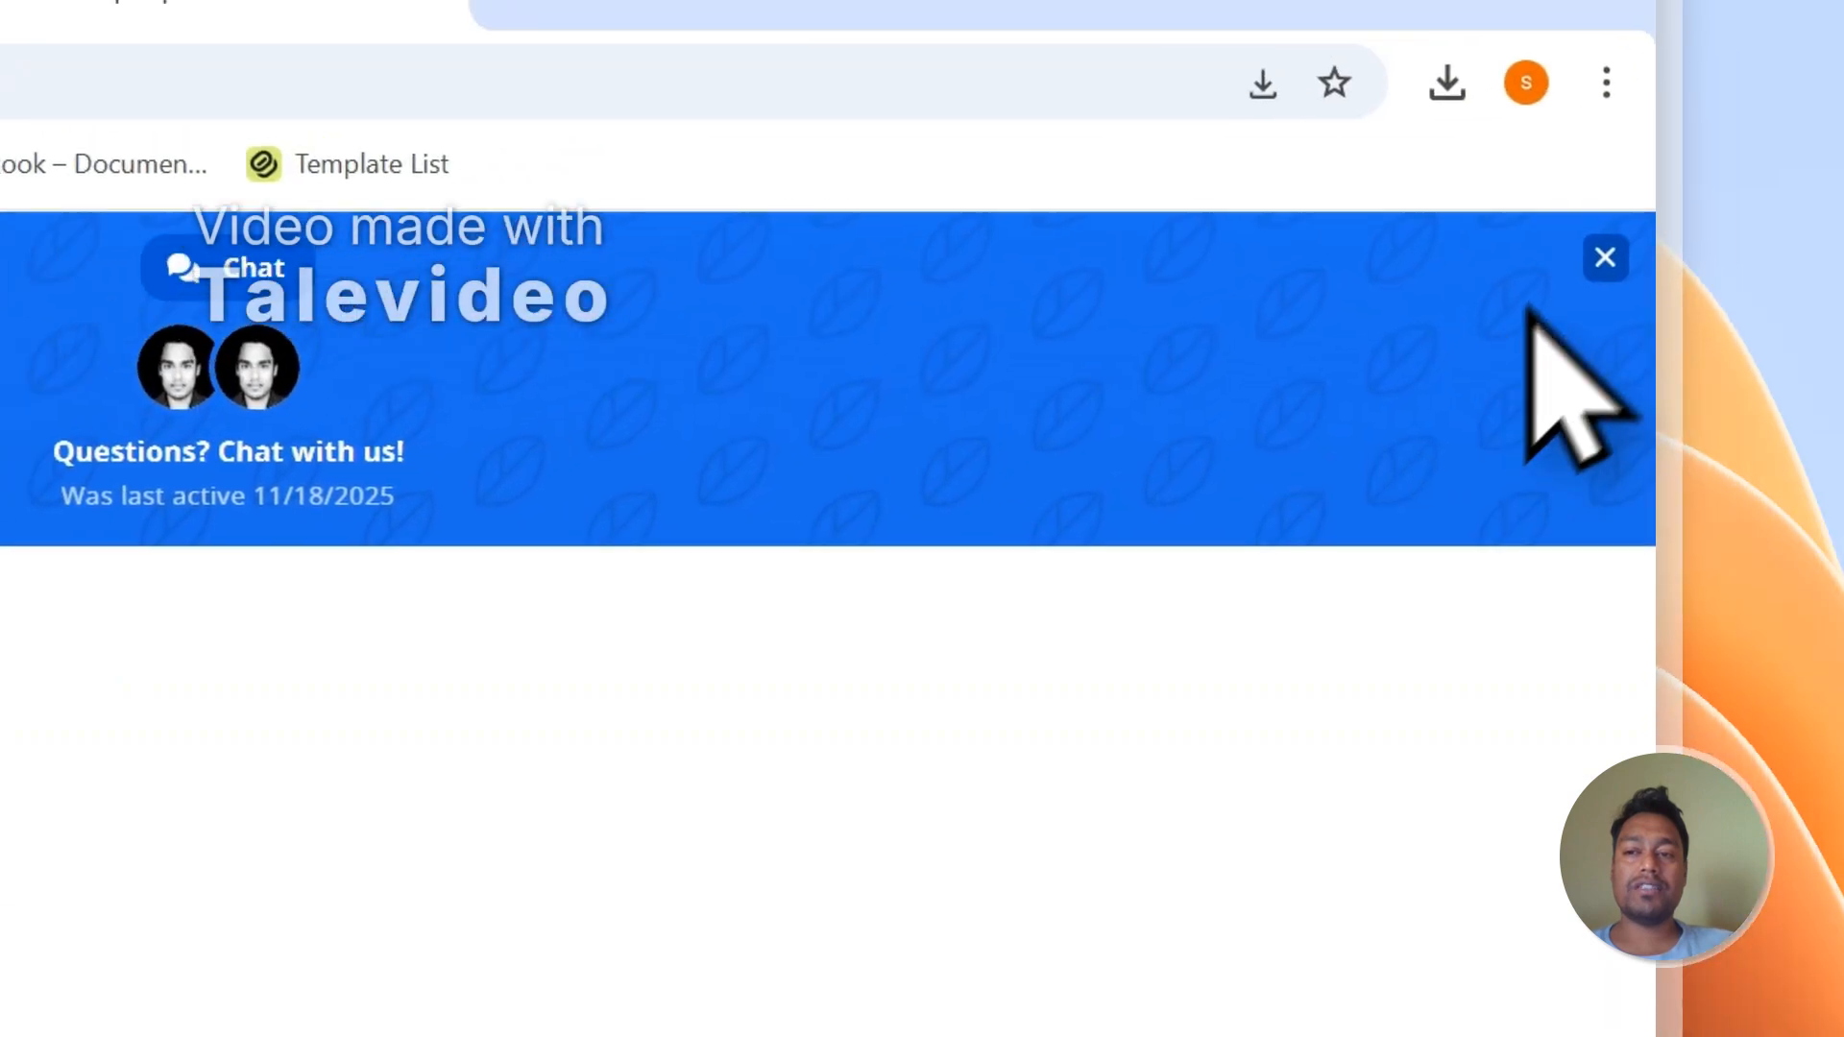
{"action": "left_click", "coordinate": [1605, 255]}
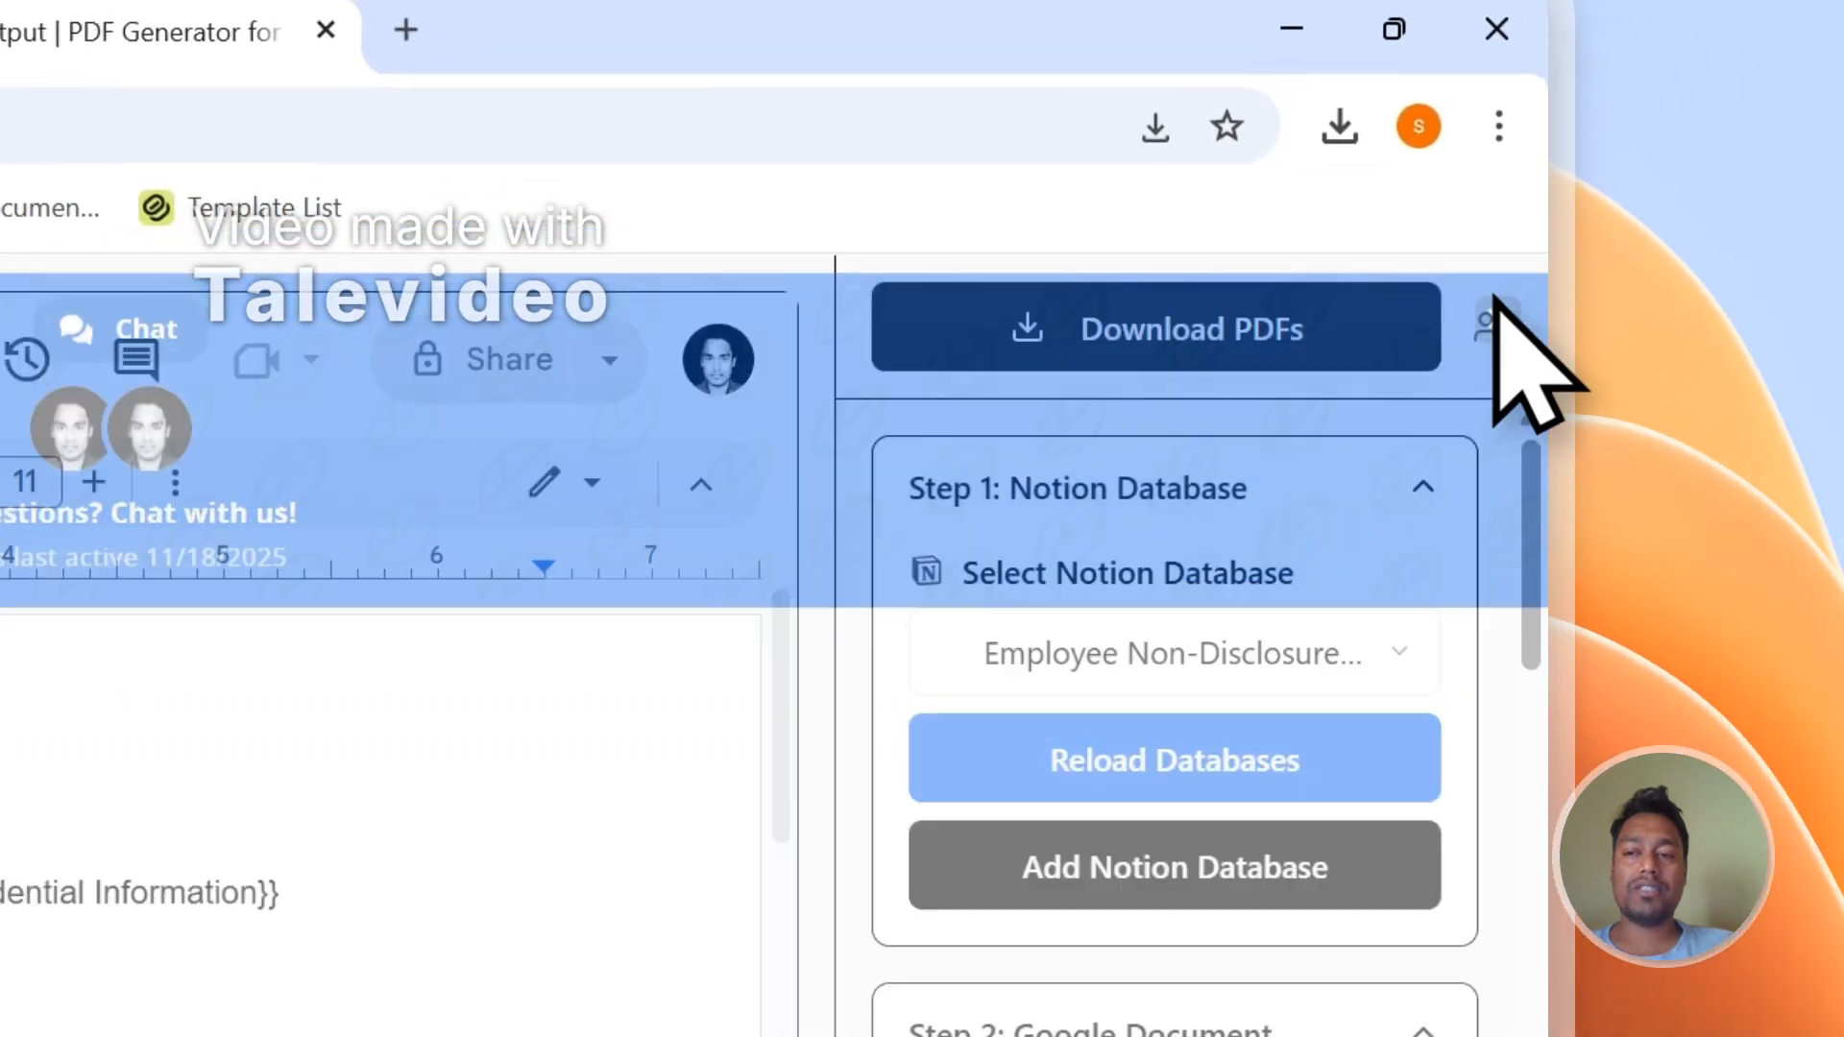
- Leave the PDF editor for PDFOutput's home page and view the Send Message form on its contact page
{"action": "left_click", "coordinate": [1475, 331]}
{"action": "left_click", "coordinate": [1177, 697]}
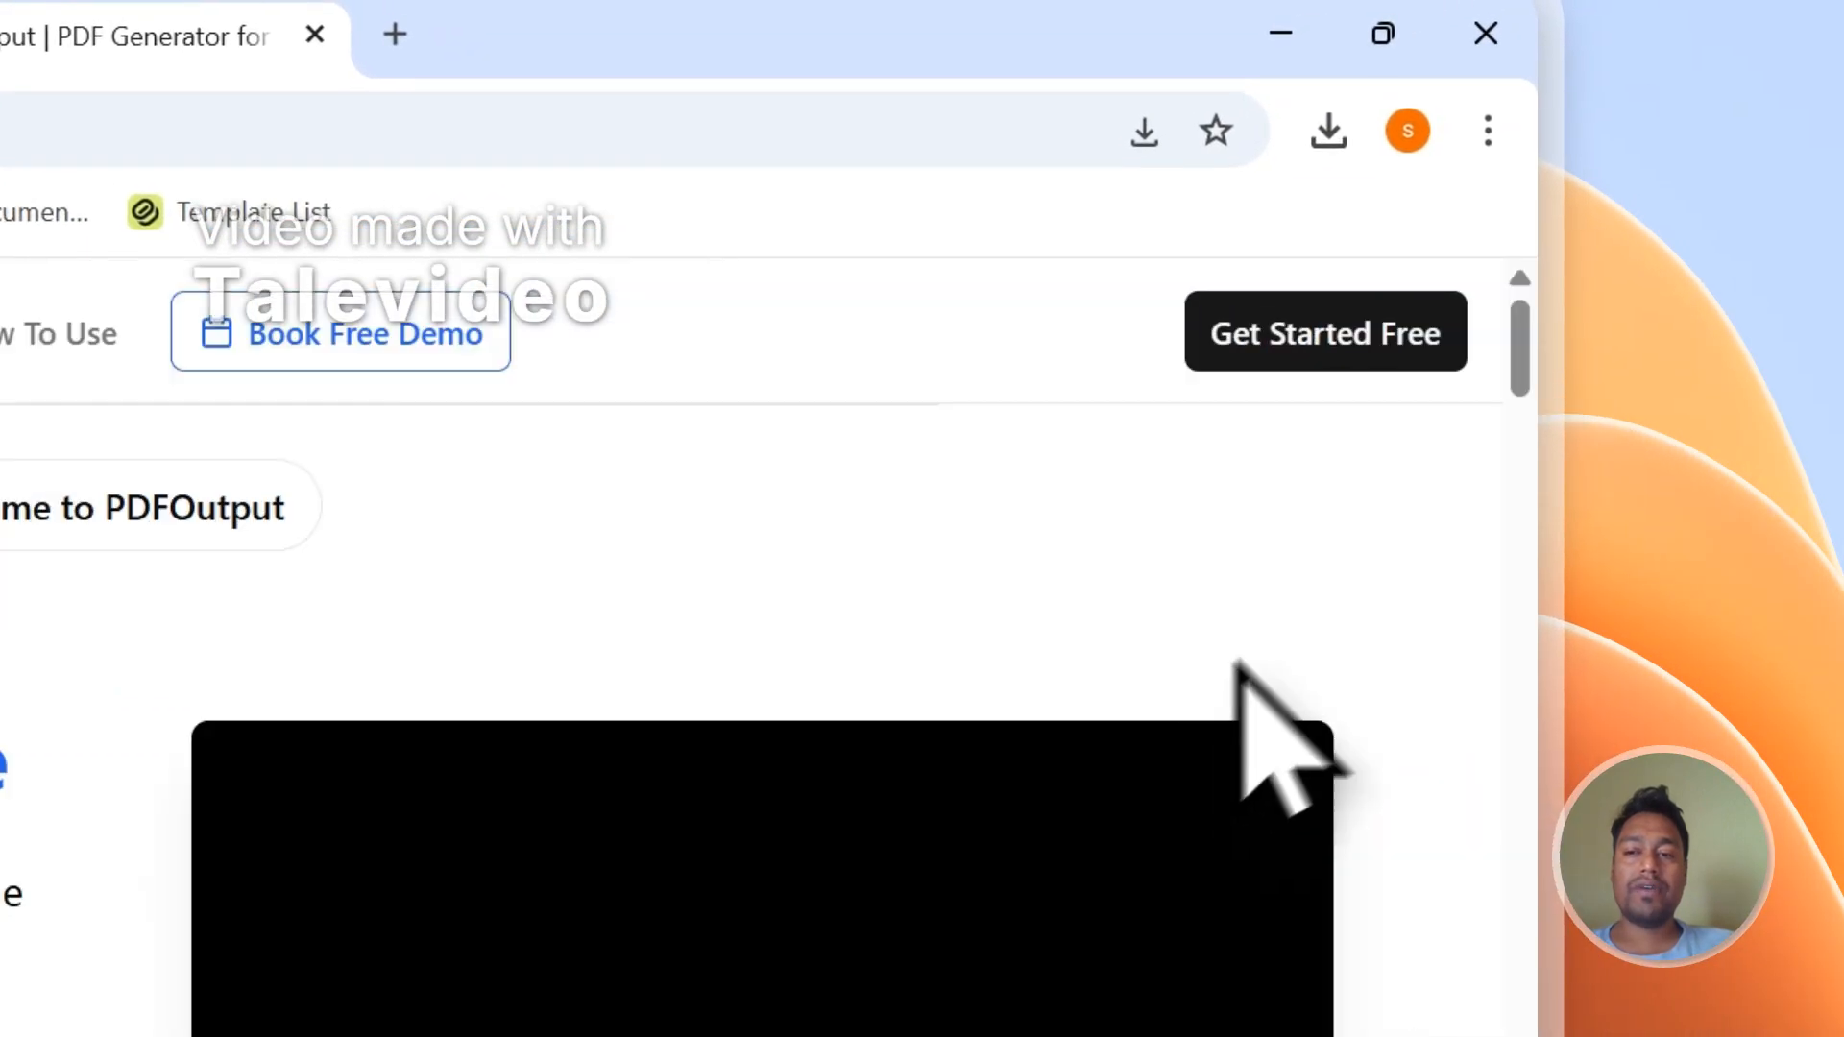
{"action": "scroll", "coordinate": [1503, 365], "scroll_direction": "down", "scroll_amount": 20}
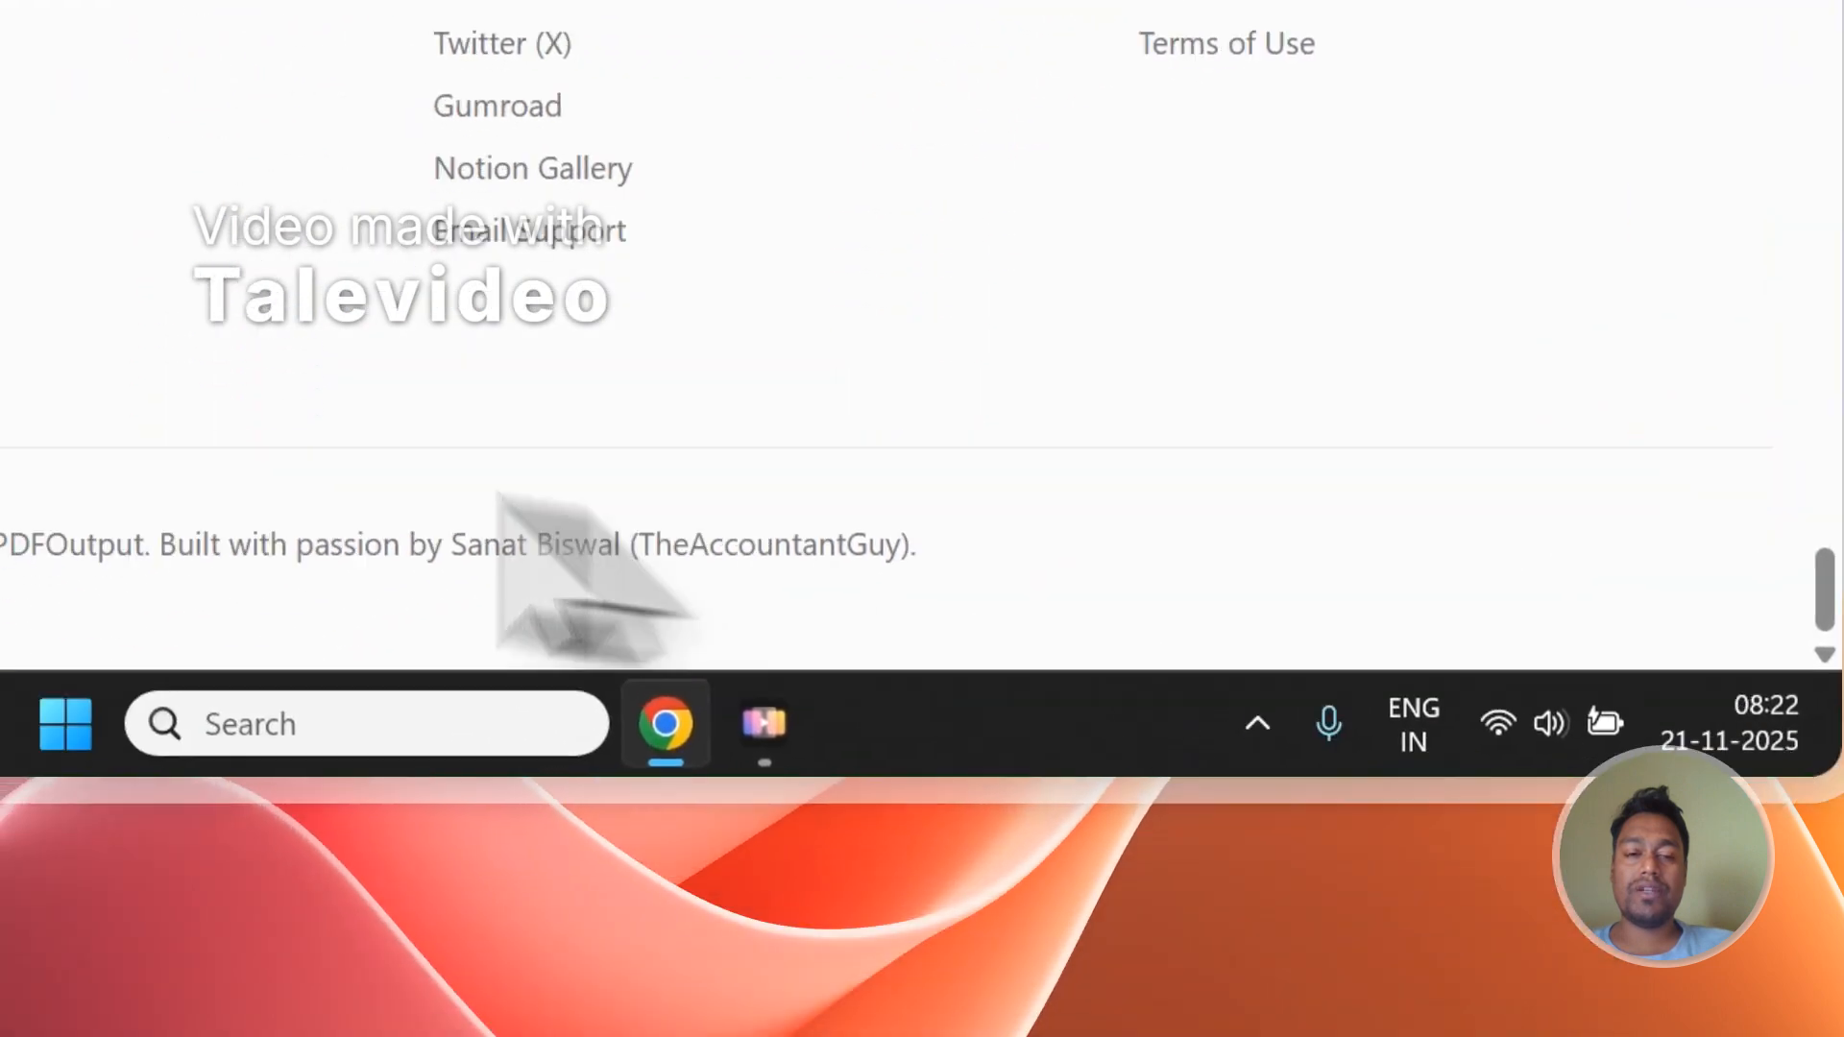
{"action": "left_click", "coordinate": [301, 307]}
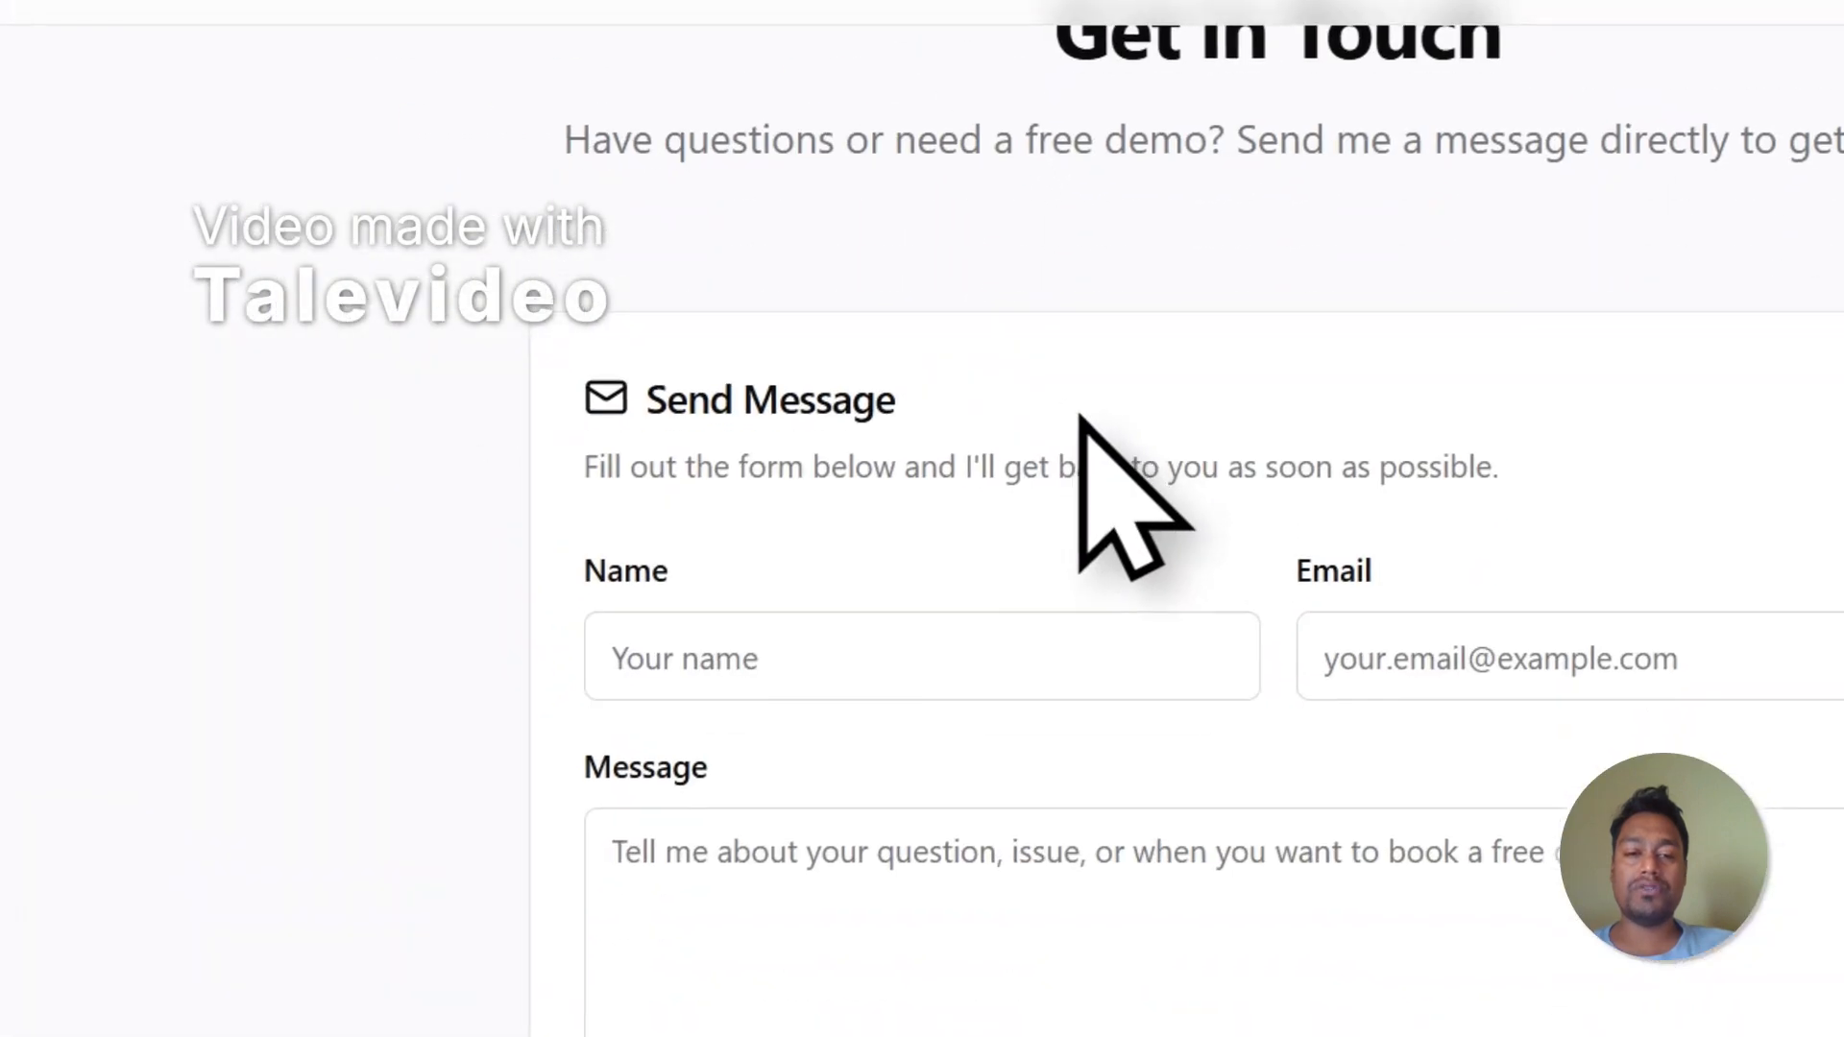
{"action": "scroll", "coordinate": [1303, 403], "scroll_direction": "down", "scroll_amount": 1}
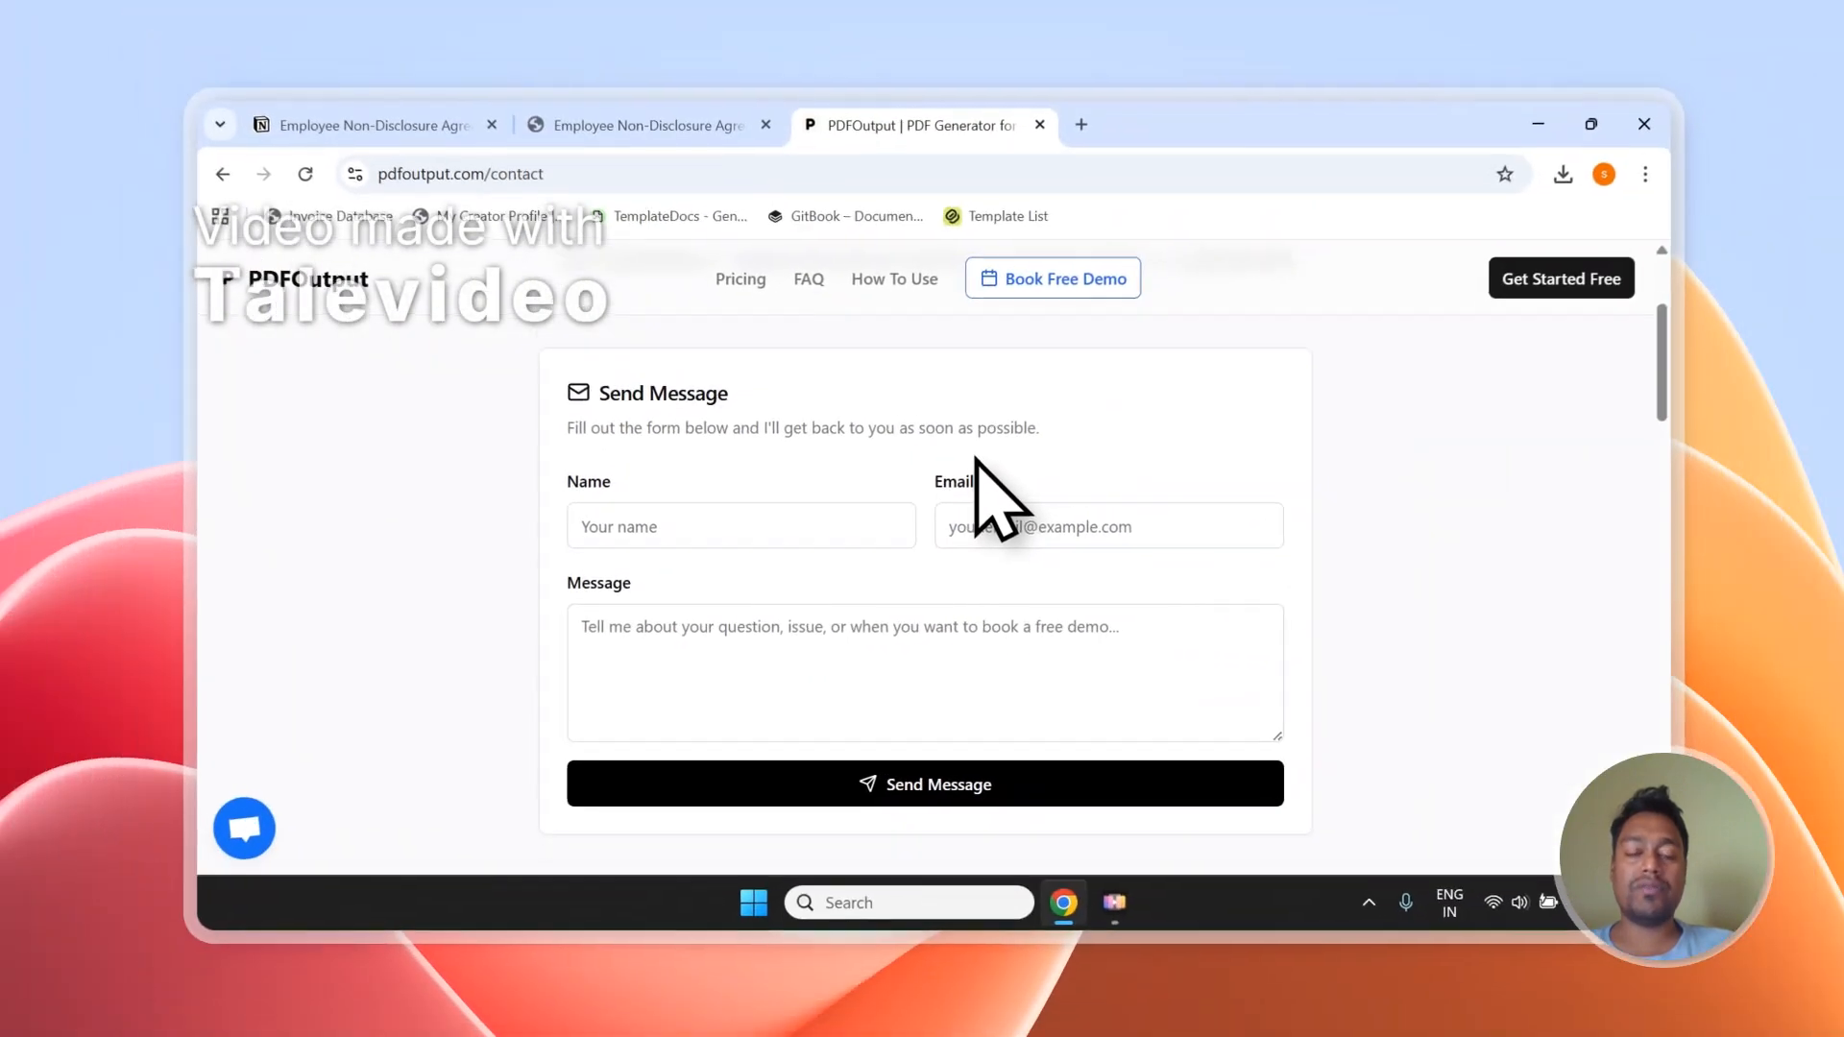